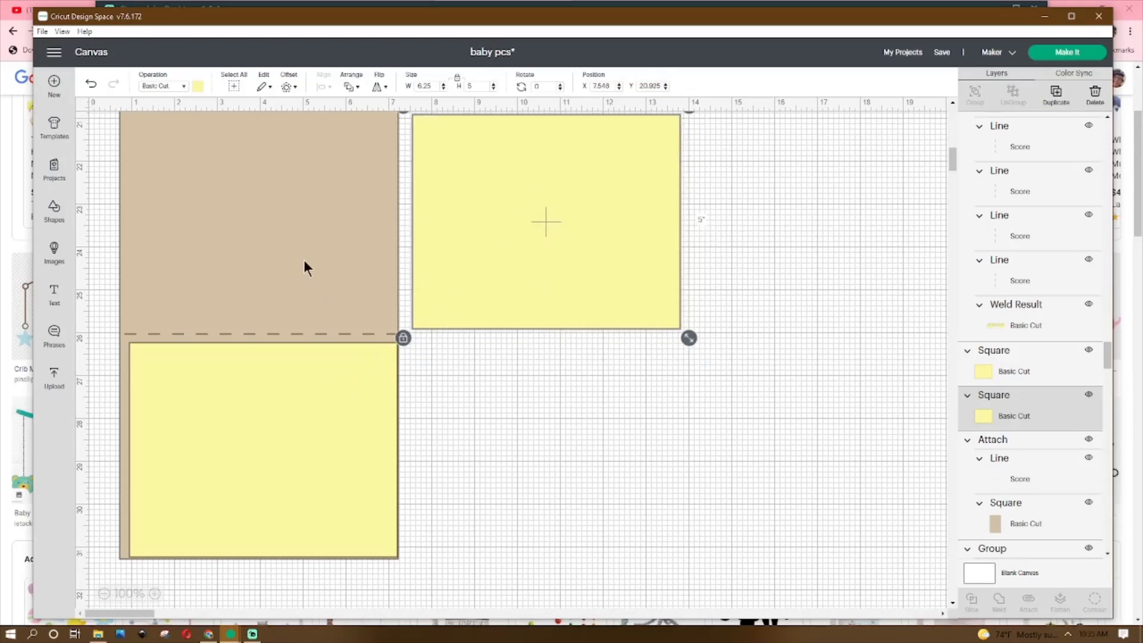
Step: Move the lower yellow square off the tan card base and detach the base's score line
drag(357, 410, 587, 401)
click(313, 289)
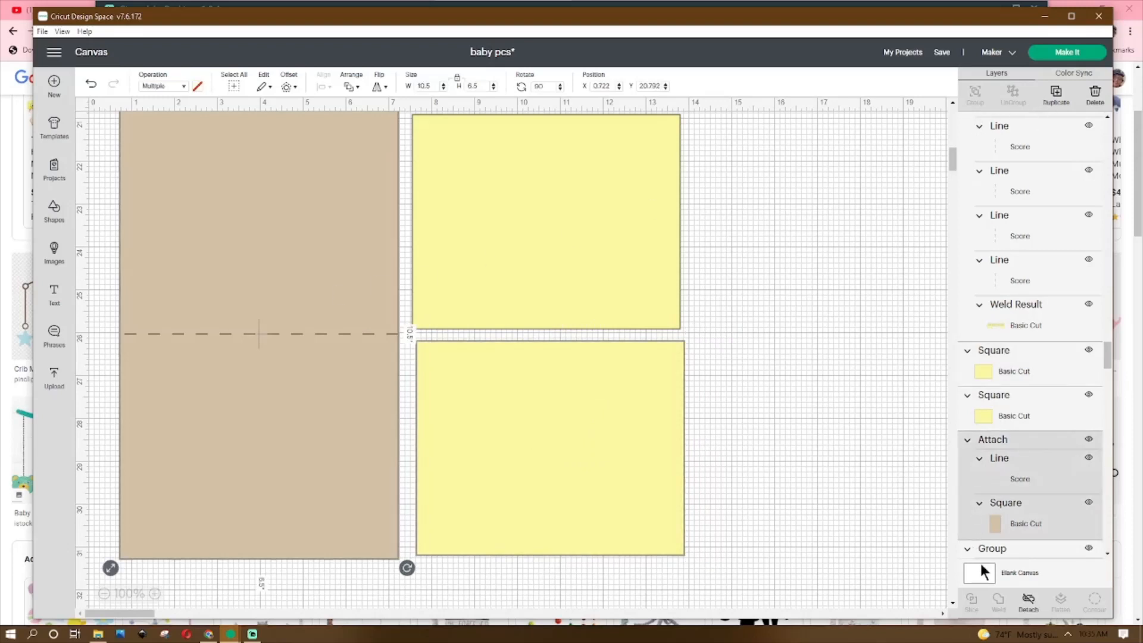
click(1038, 605)
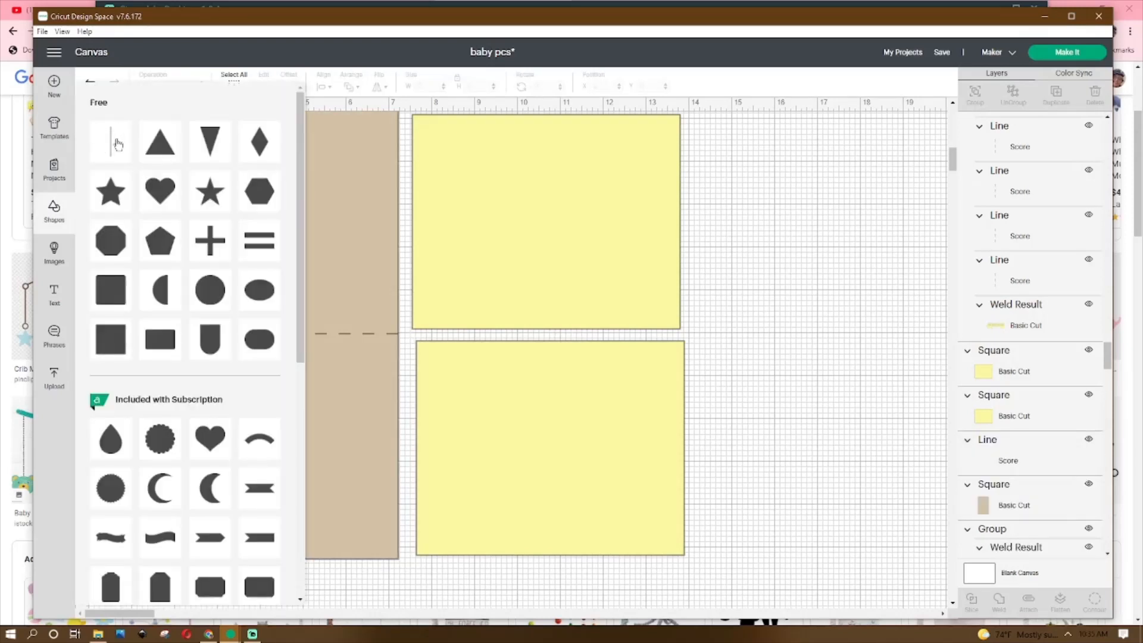
Step: Center the score line on the tan base square and attach the two together
click(350, 409)
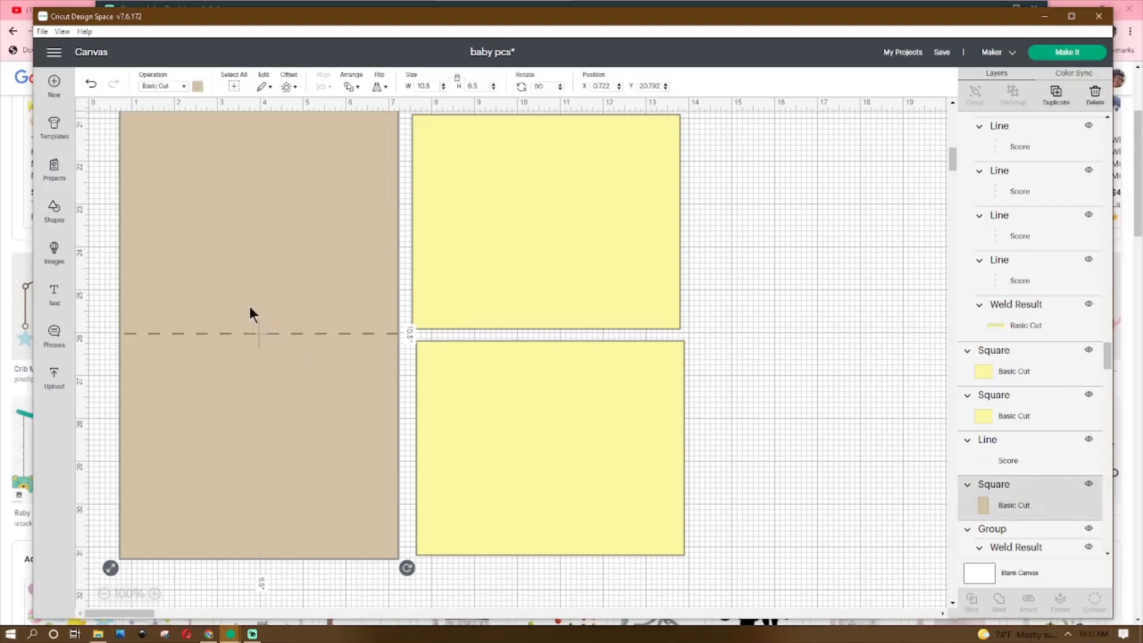
click(241, 334)
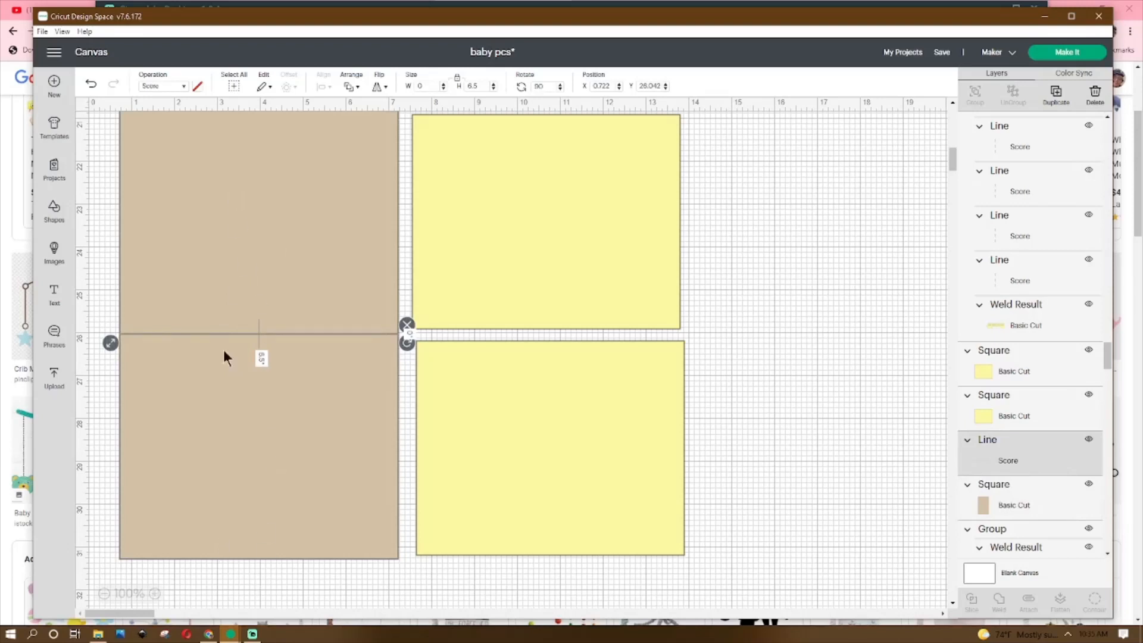
shift+click(258, 311)
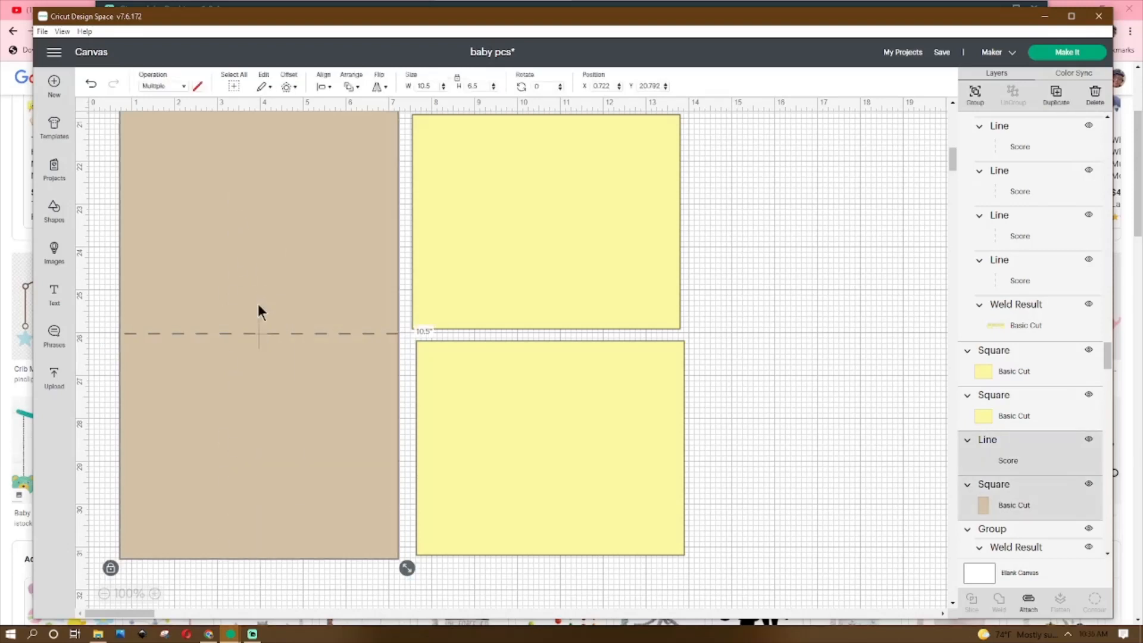
click(325, 87)
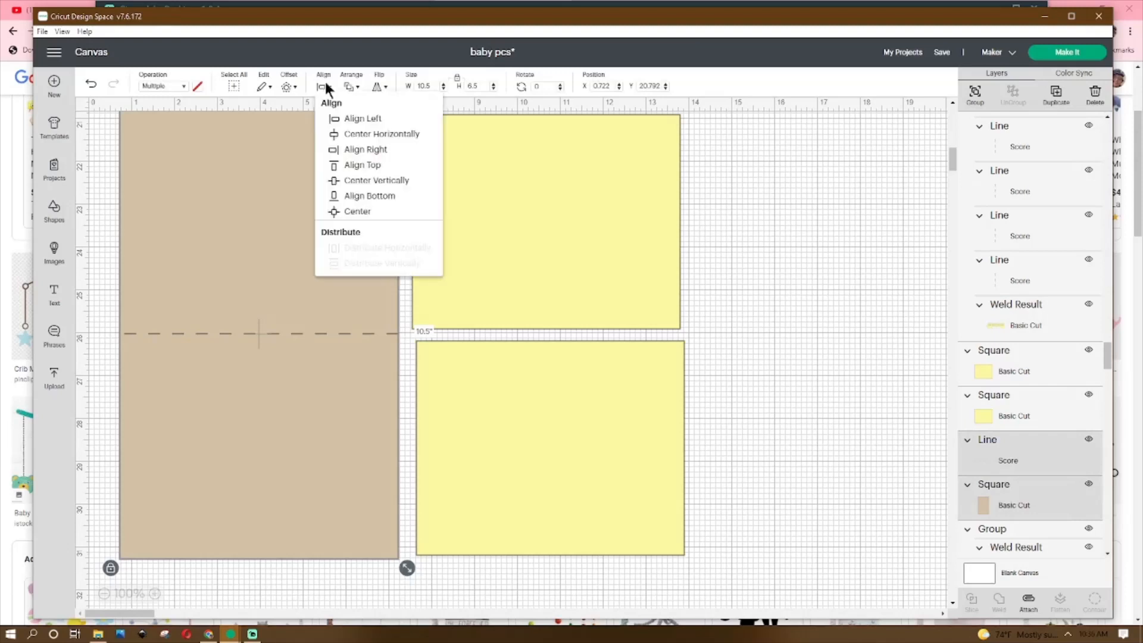
click(356, 215)
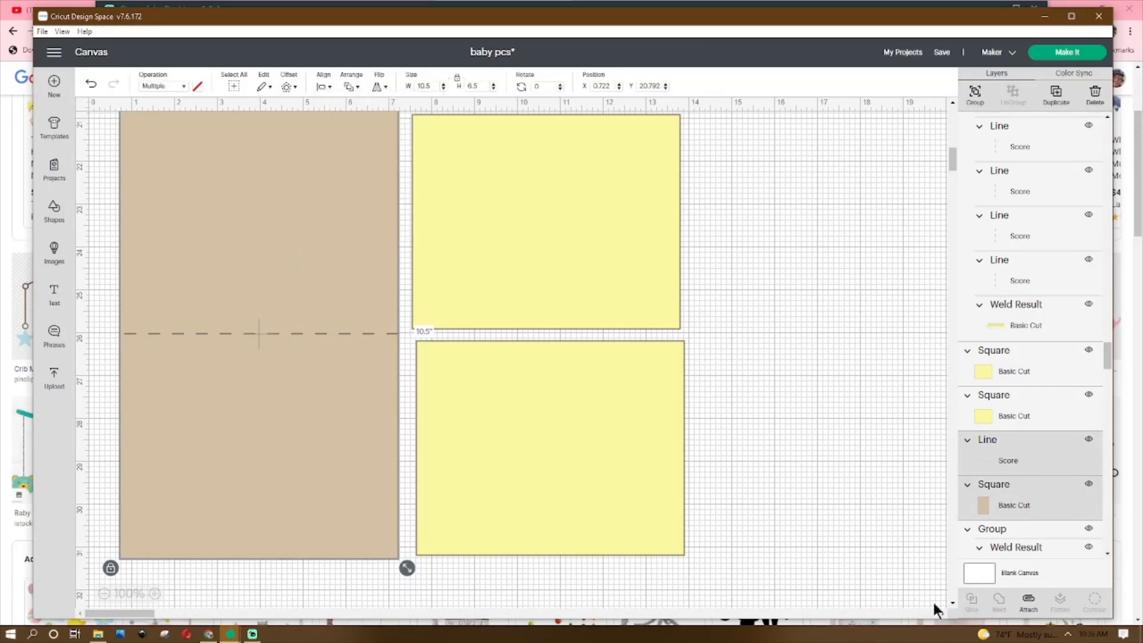
click(1028, 601)
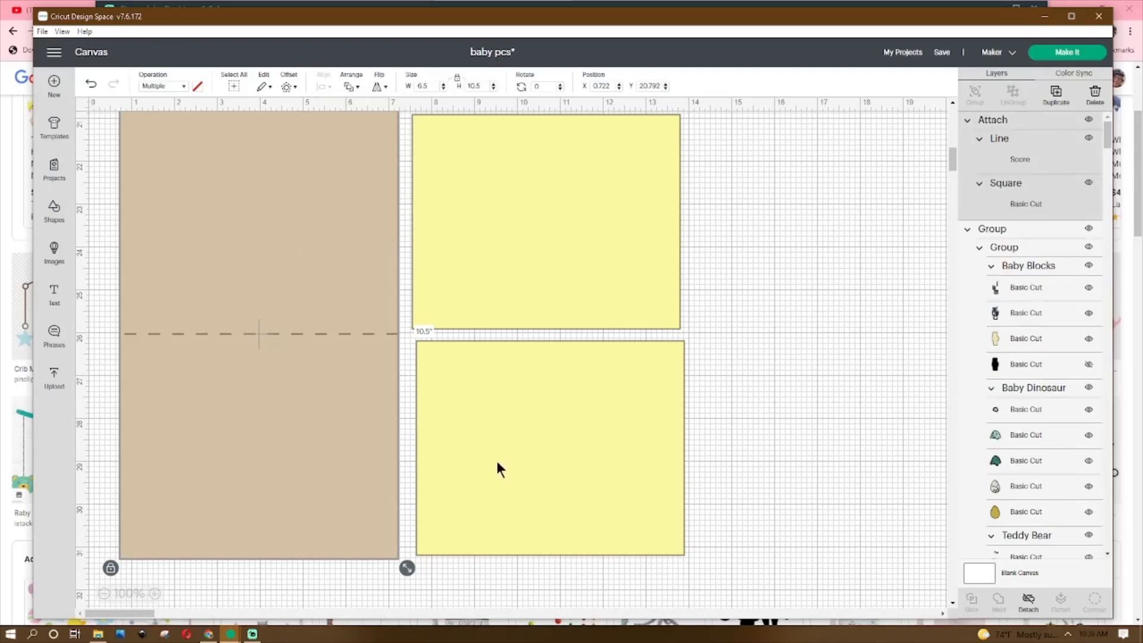
Step: Place the yellow squares back over the tan card base, then group all the card pieces and move the group aside
drag(580, 472, 475, 472)
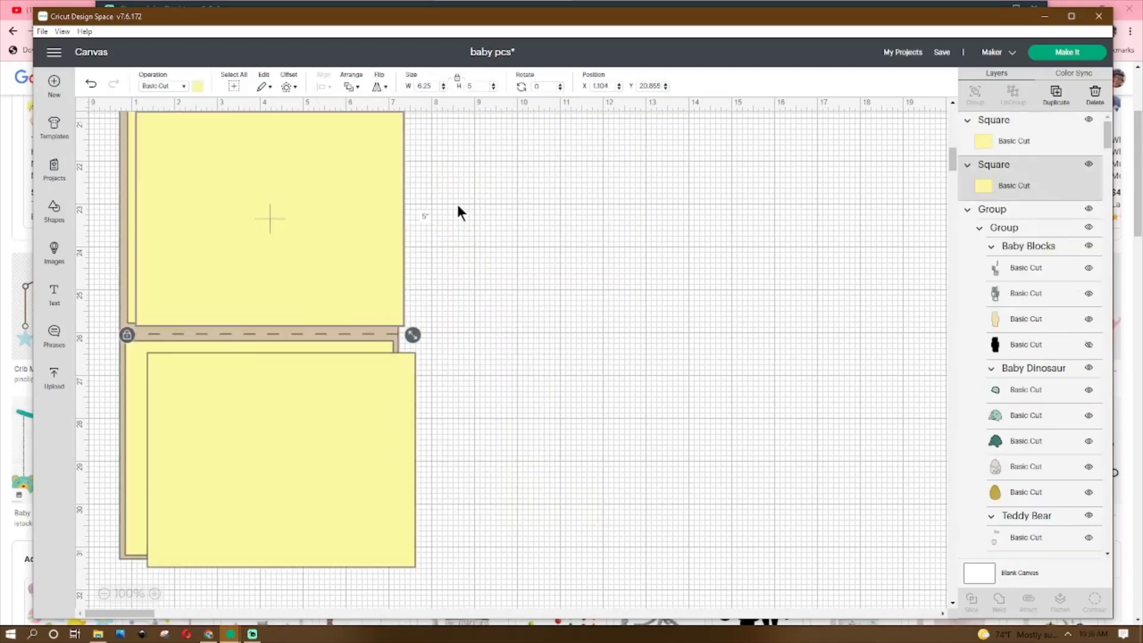
click(453, 138)
drag(456, 114, 144, 559)
click(973, 94)
drag(303, 336, 866, 392)
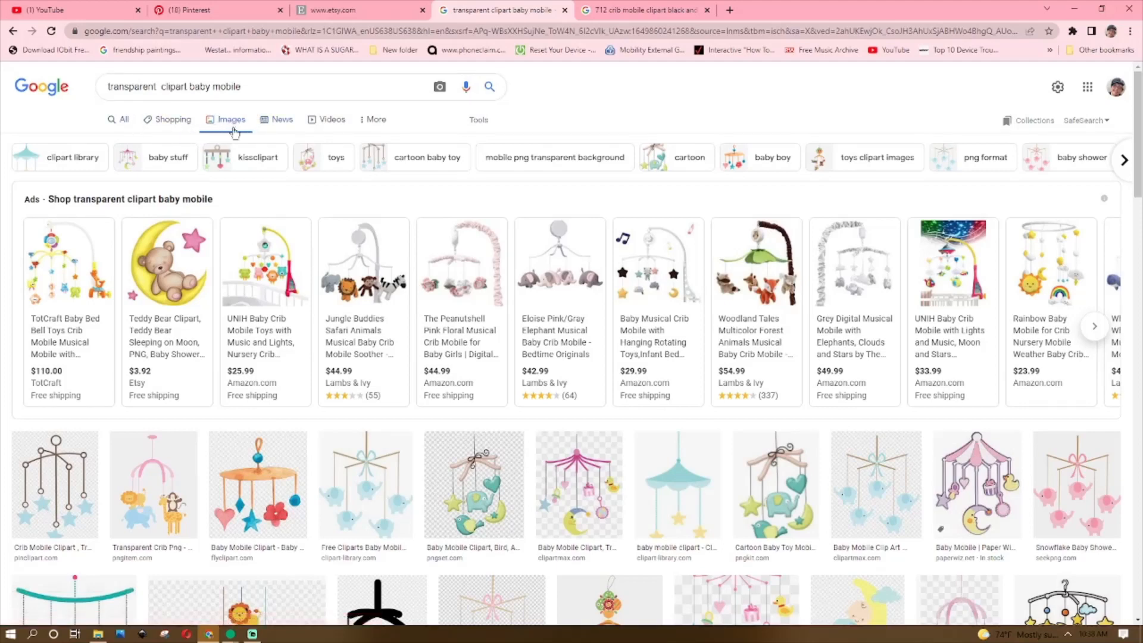
Step: Switch to the browser, preview the black Transparent Cot Clipart in the image results and start a new Snipping Tool capture
scroll(279, 149, down, 5)
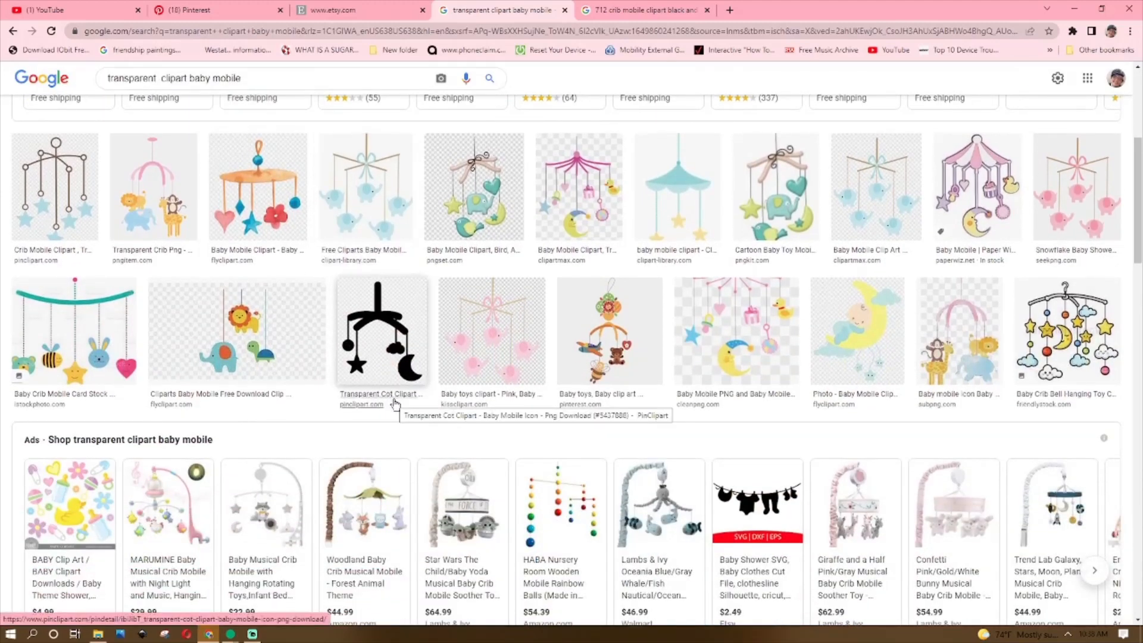
click(381, 336)
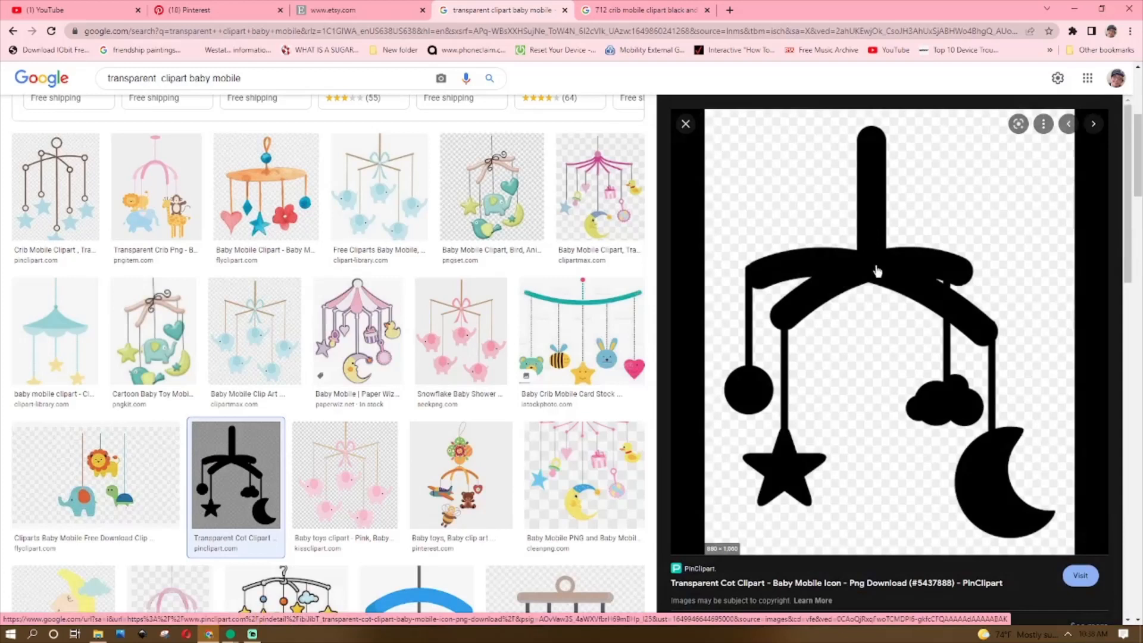
right_click(753, 181)
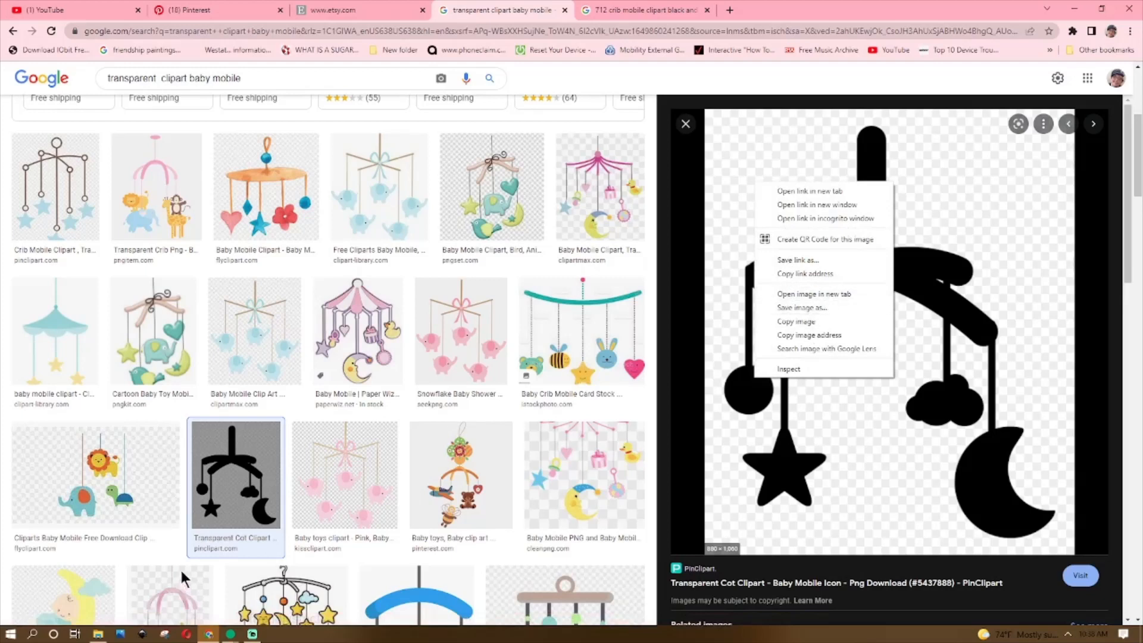
click(163, 636)
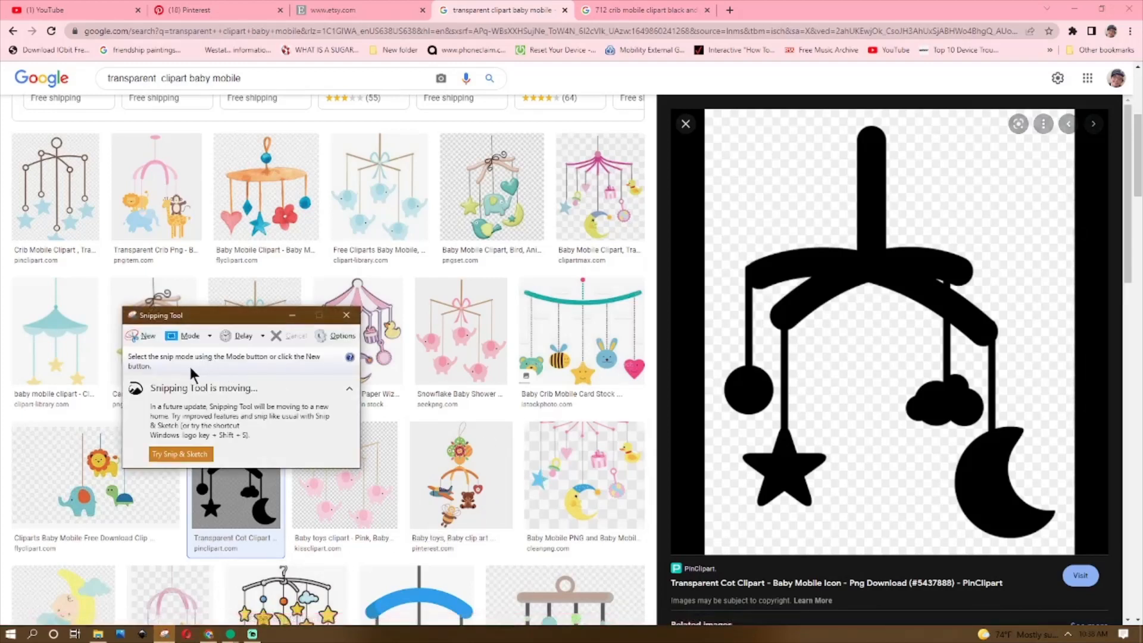
click(146, 335)
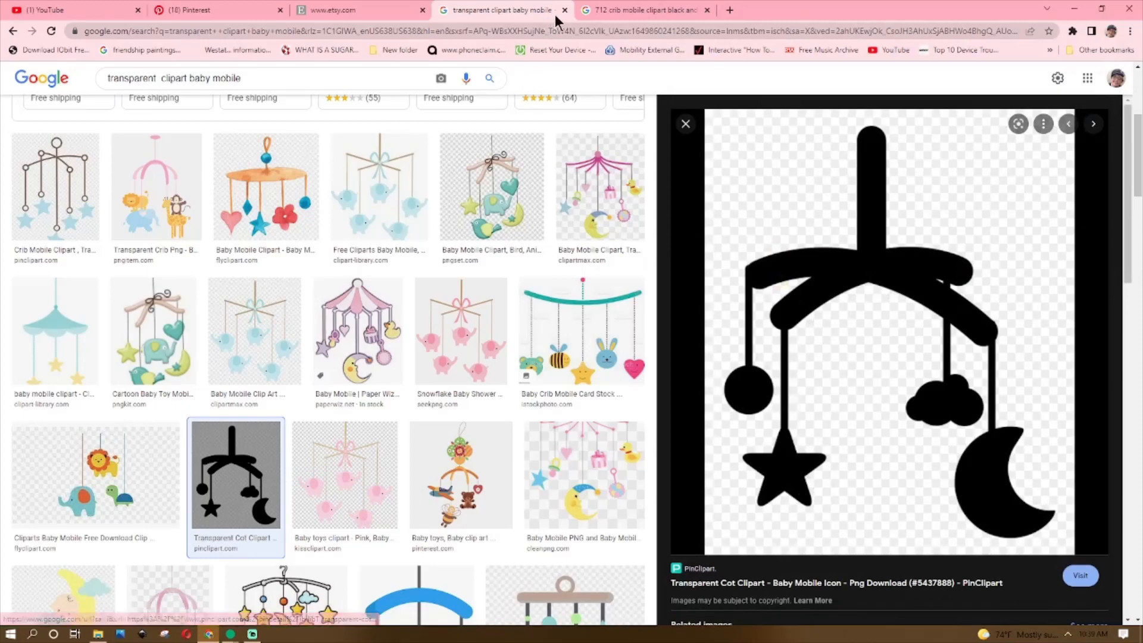
Step: Browse the "712 crib mobile clipart black and white" image results and preview the black mobile hanging from a curved arm
click(638, 9)
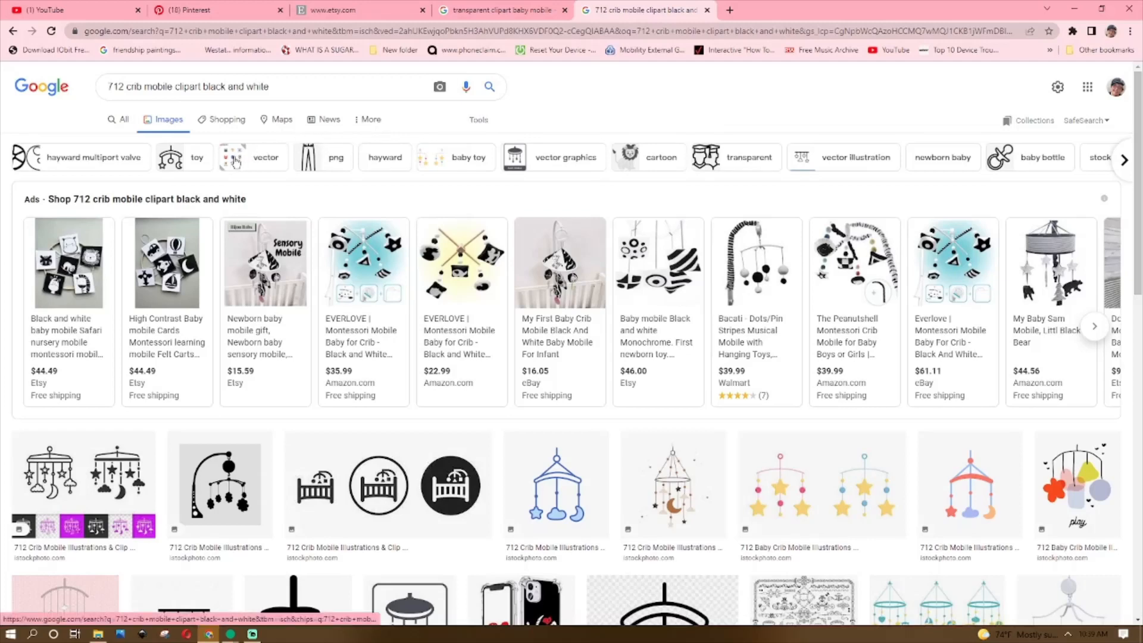
scroll(231, 149, down, 2)
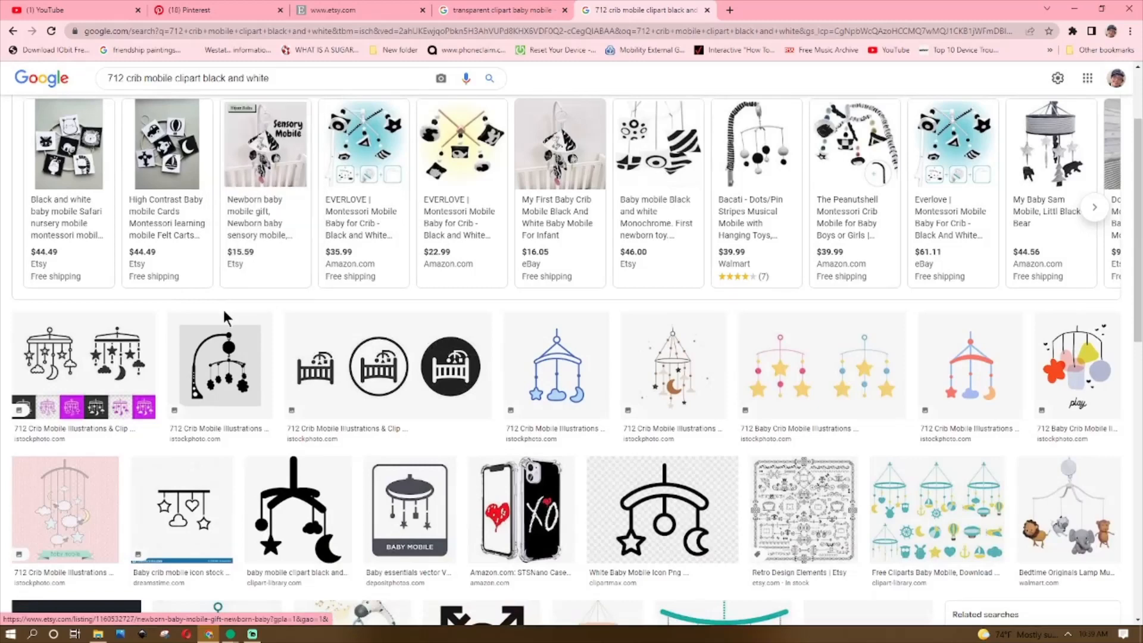
scroll(231, 393, down, 1)
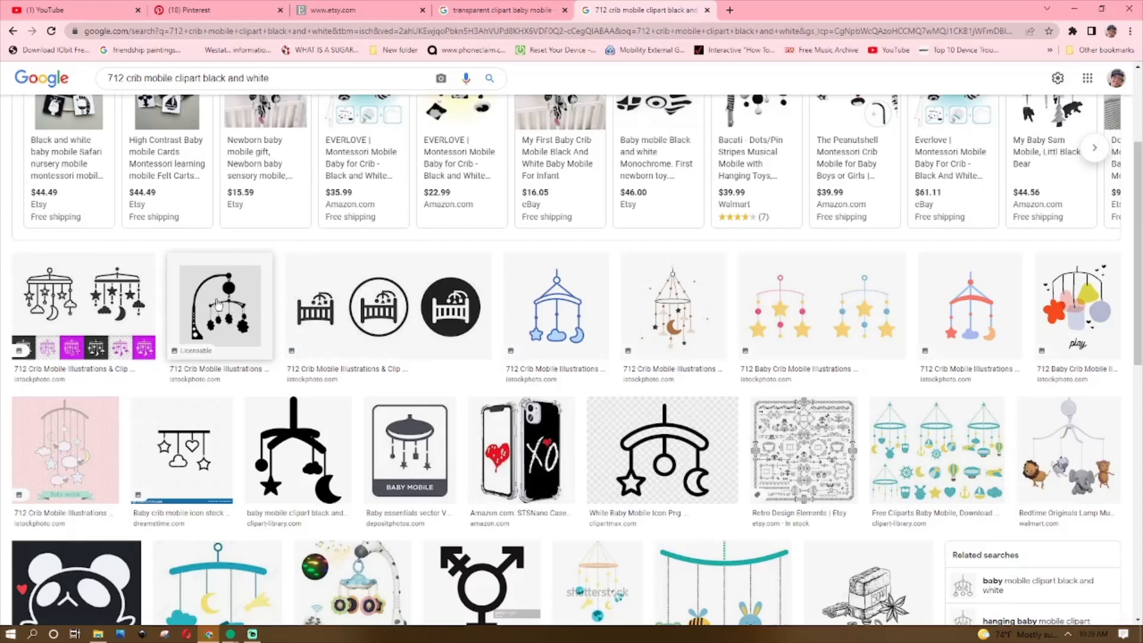
click(218, 304)
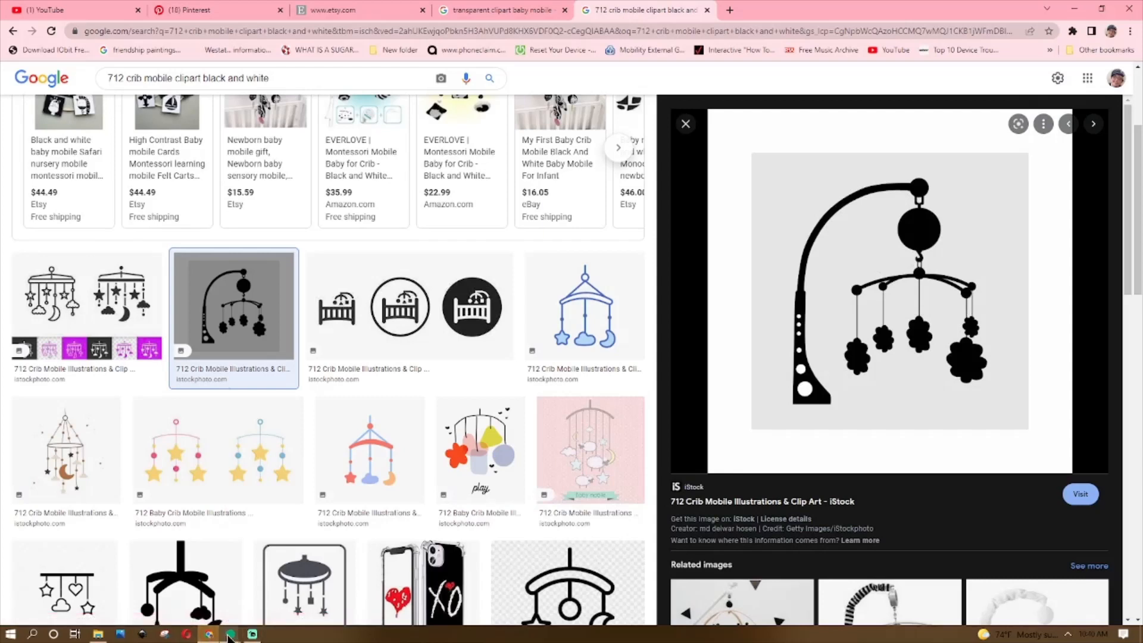
Step: Switch to Cricut Design Space and load the image file "mobile 3" from the computer for upload
mouse_move(229, 634)
click(172, 578)
click(54, 385)
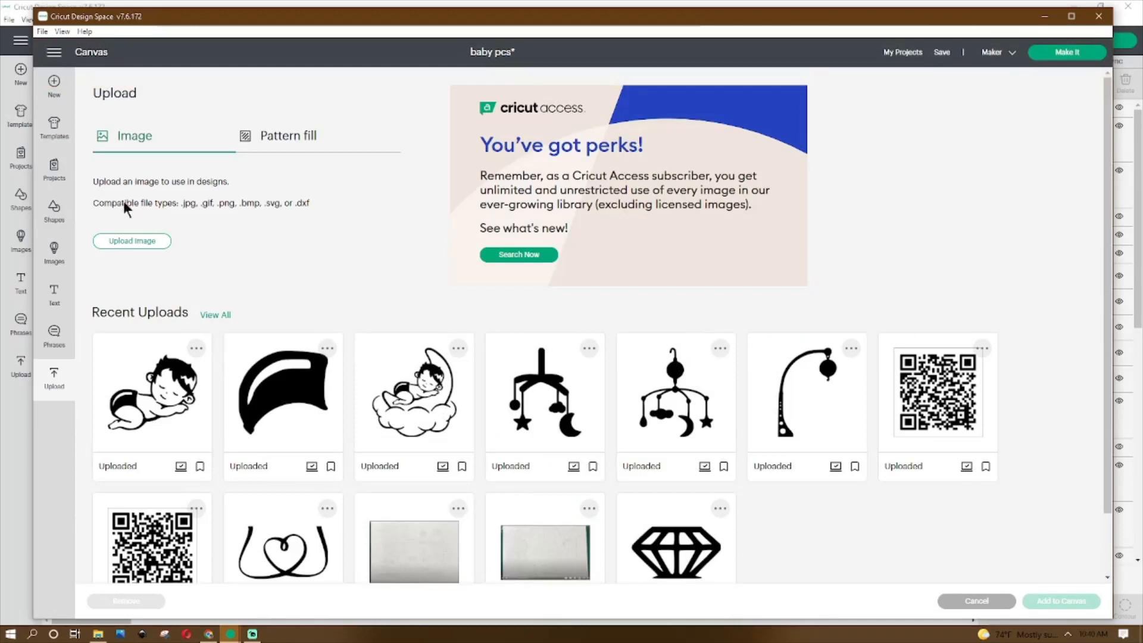
click(140, 246)
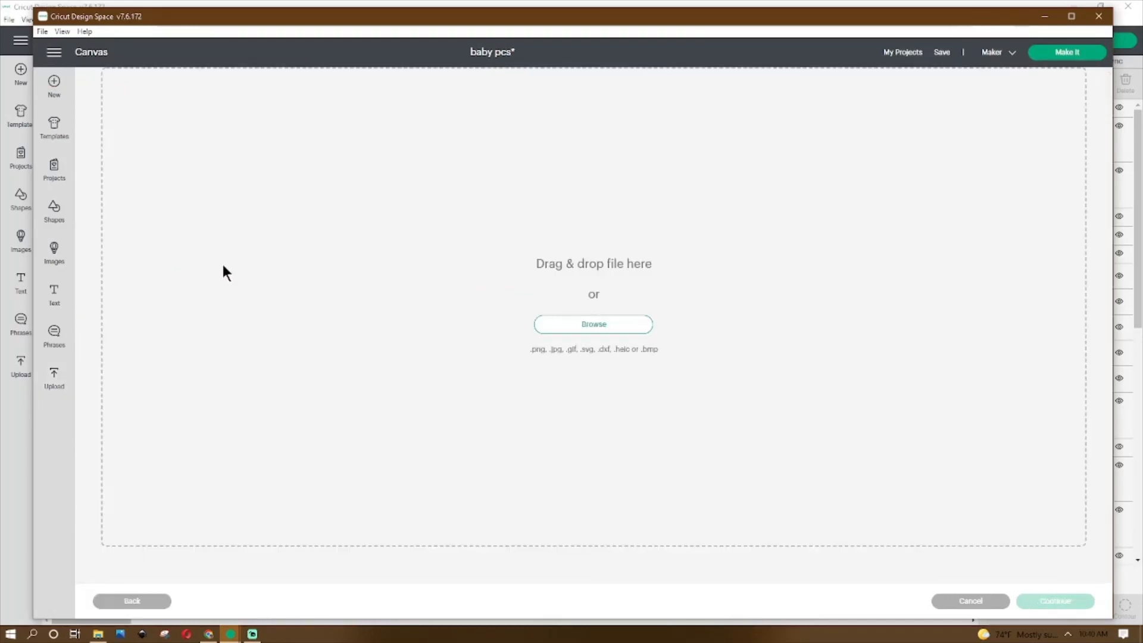
click(573, 328)
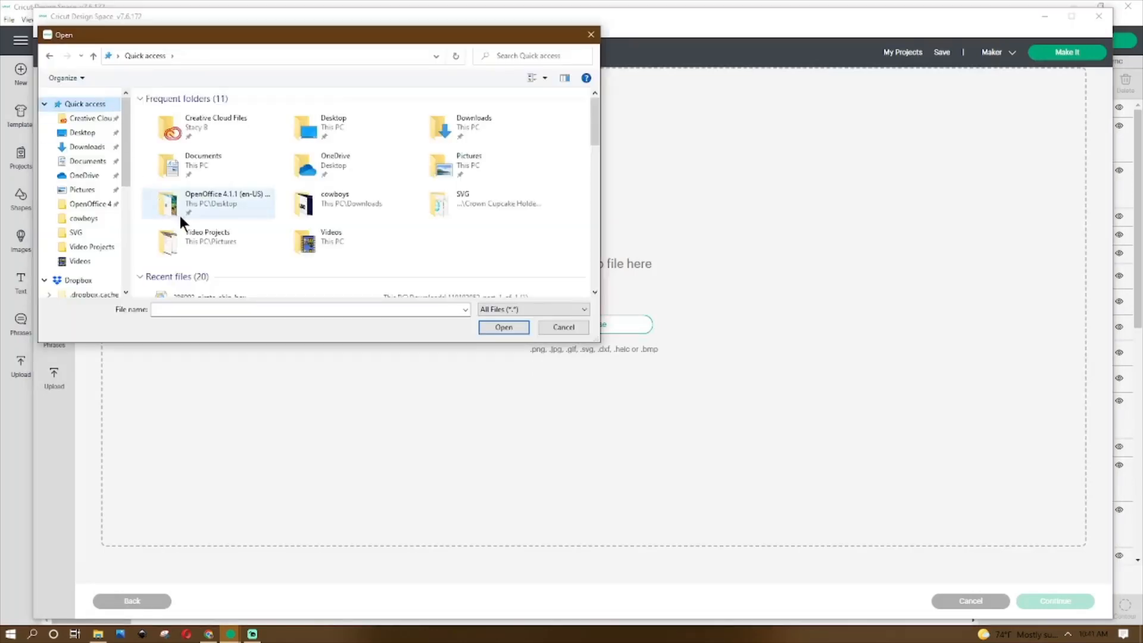
scroll(220, 230, down, 3)
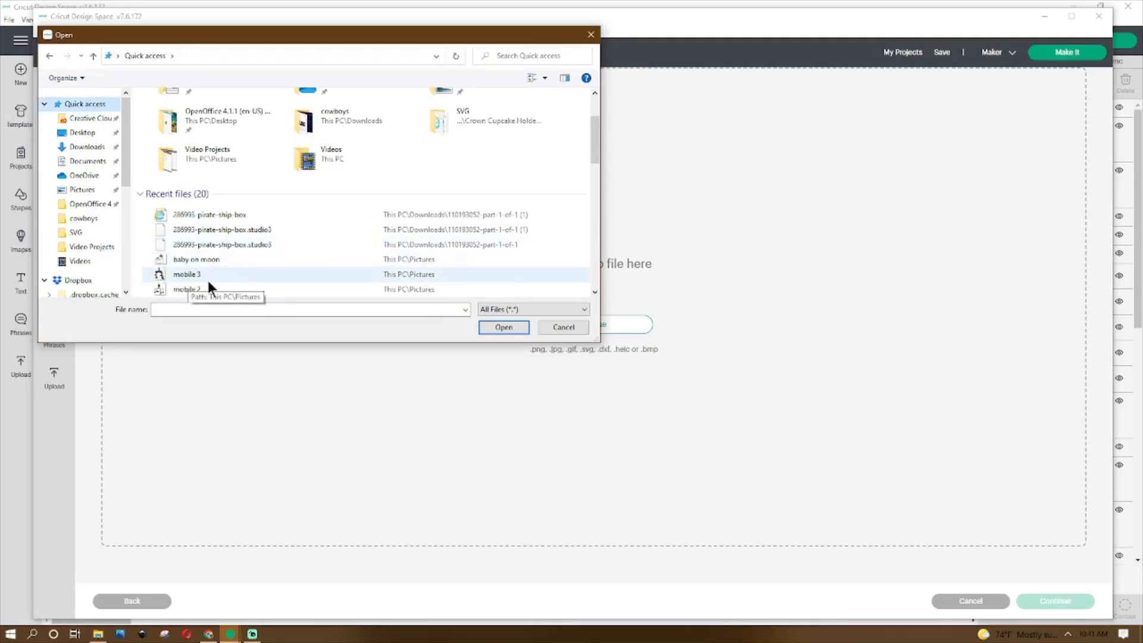
click(233, 274)
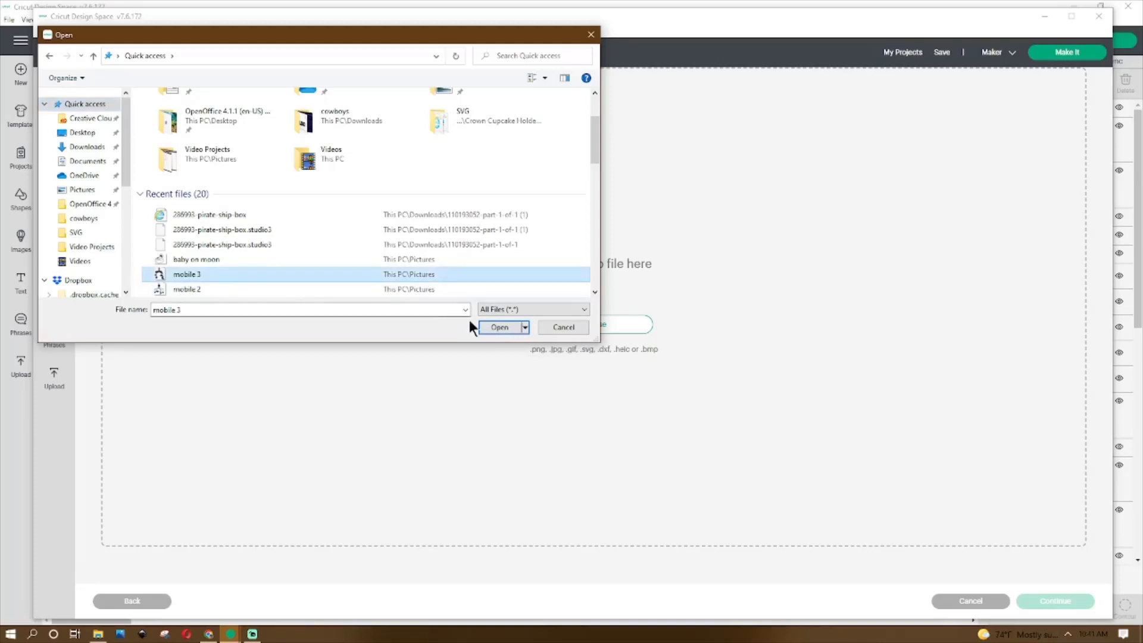
click(502, 327)
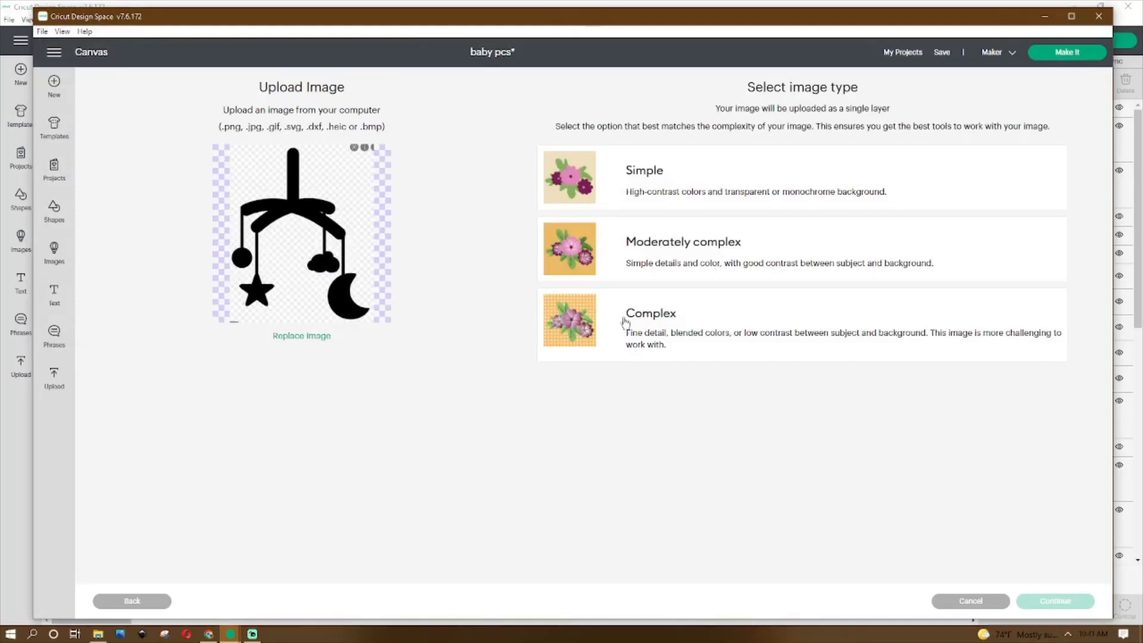
Step: Set the mobile image's type to Complex and remove its checkered background
click(683, 329)
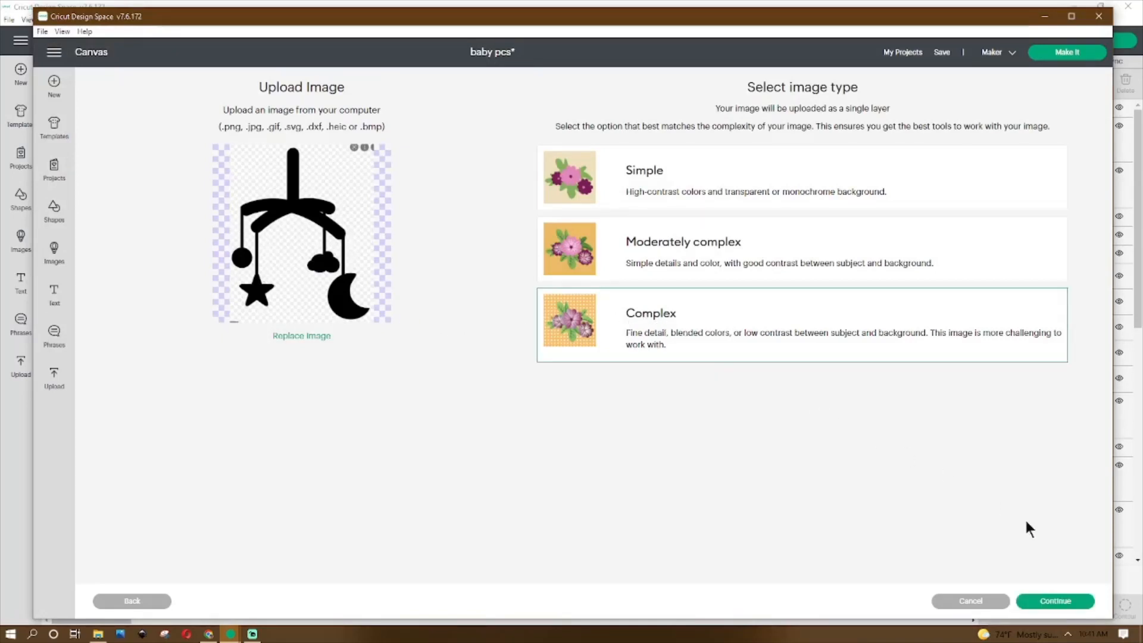
click(1065, 601)
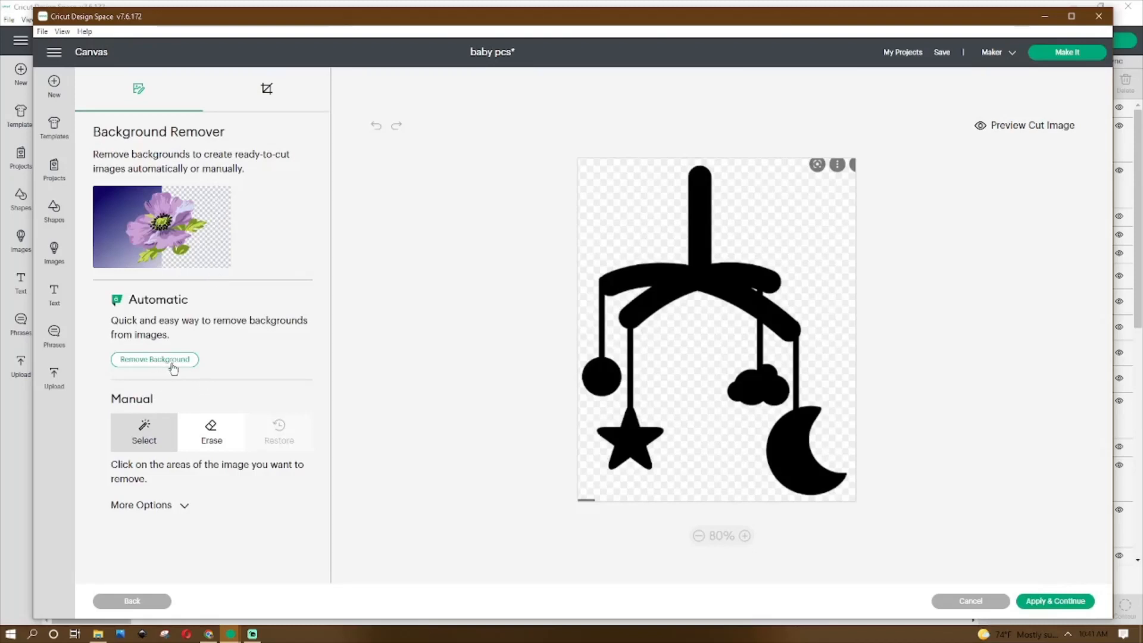
click(639, 222)
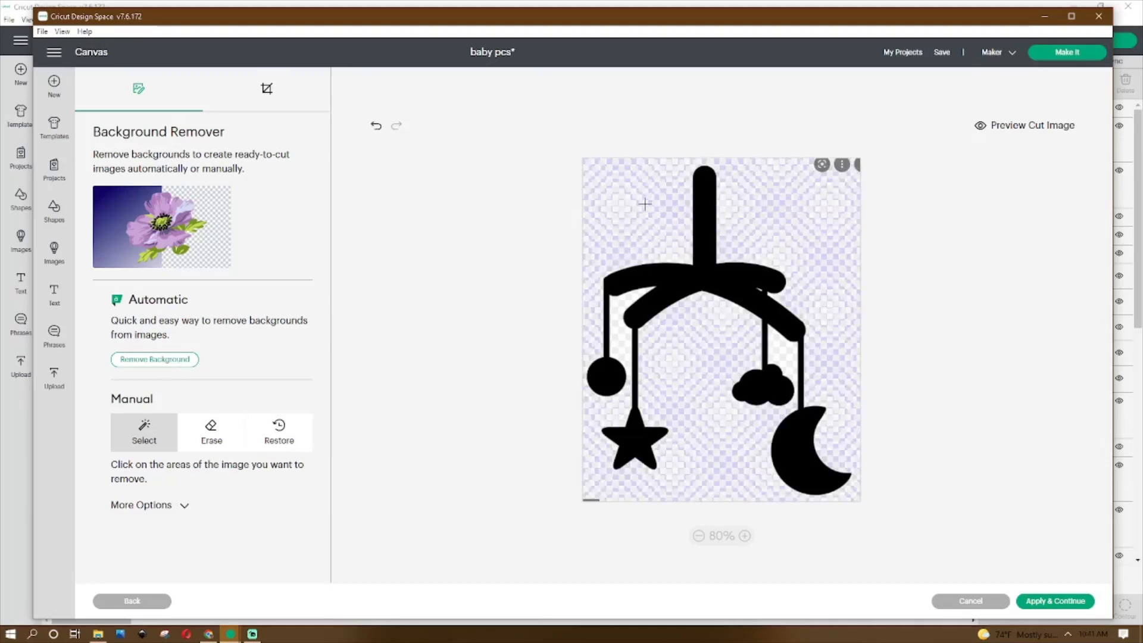
click(214, 427)
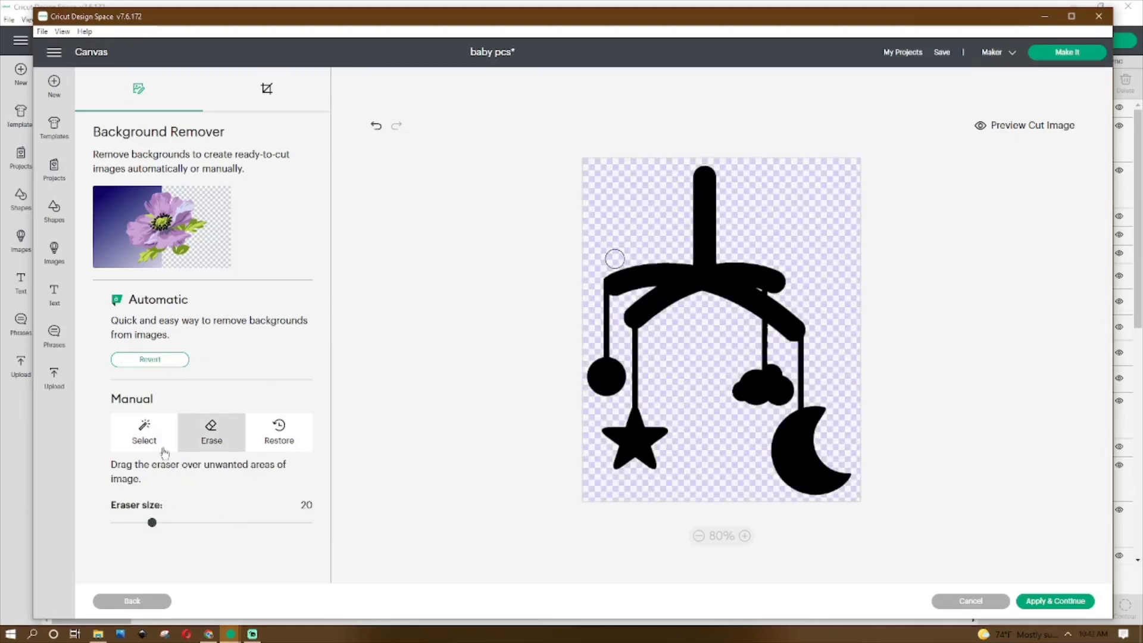
Step: Set the color tolerance for the mobile image's background removal to 75
click(150, 436)
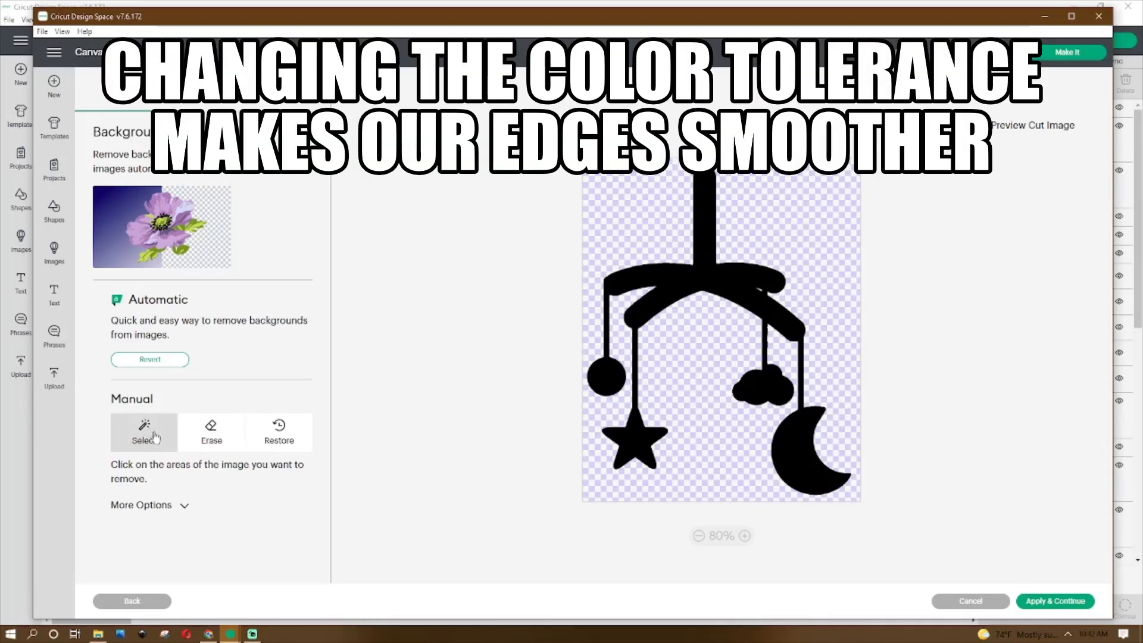
click(179, 504)
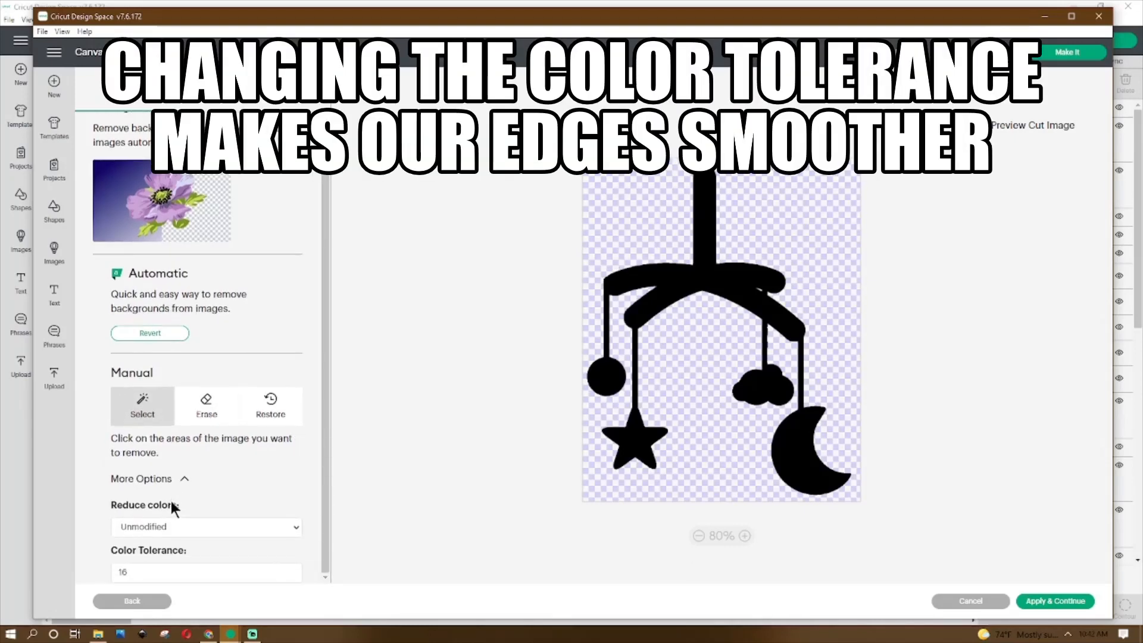
double_click(140, 568)
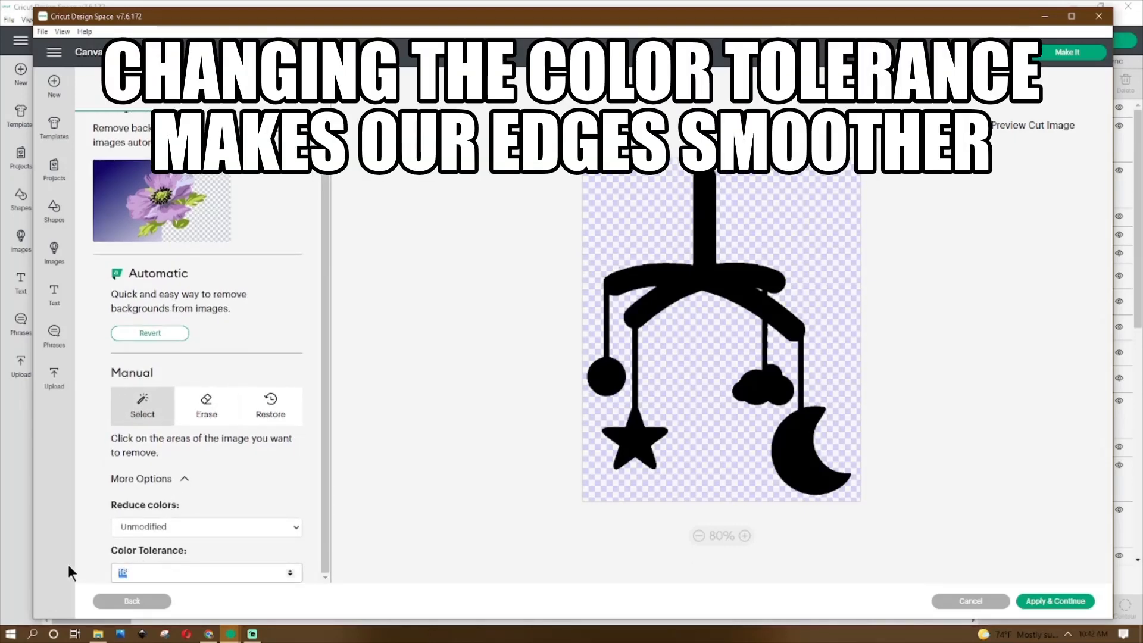
text(75)
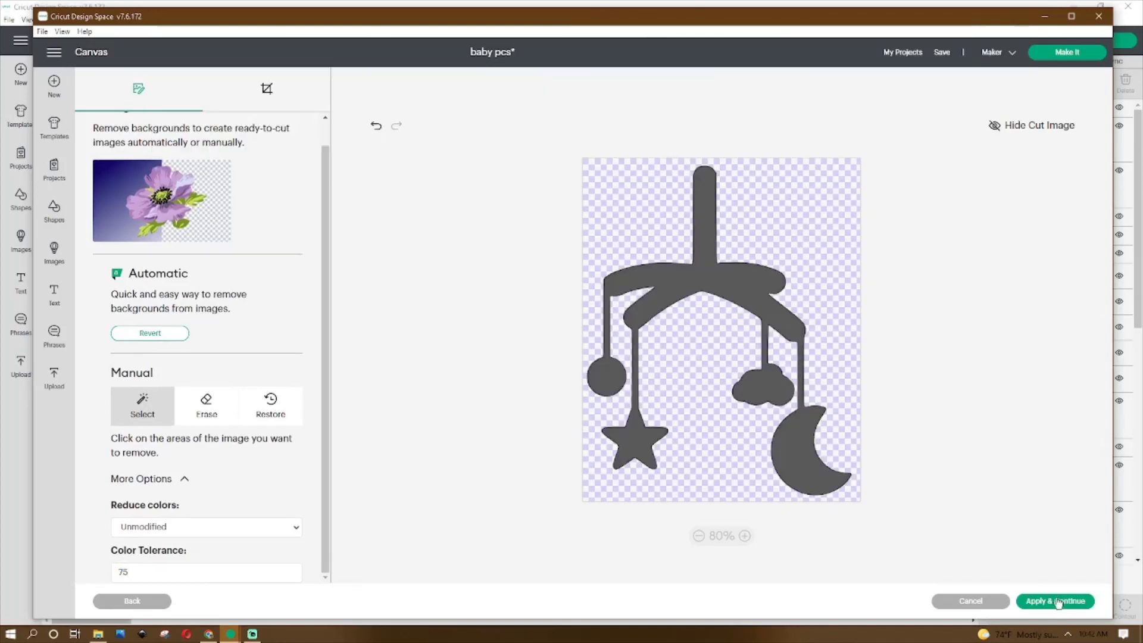
Step: Apply the background removal and upload the mobile 3 image as a Cut Image
click(1052, 601)
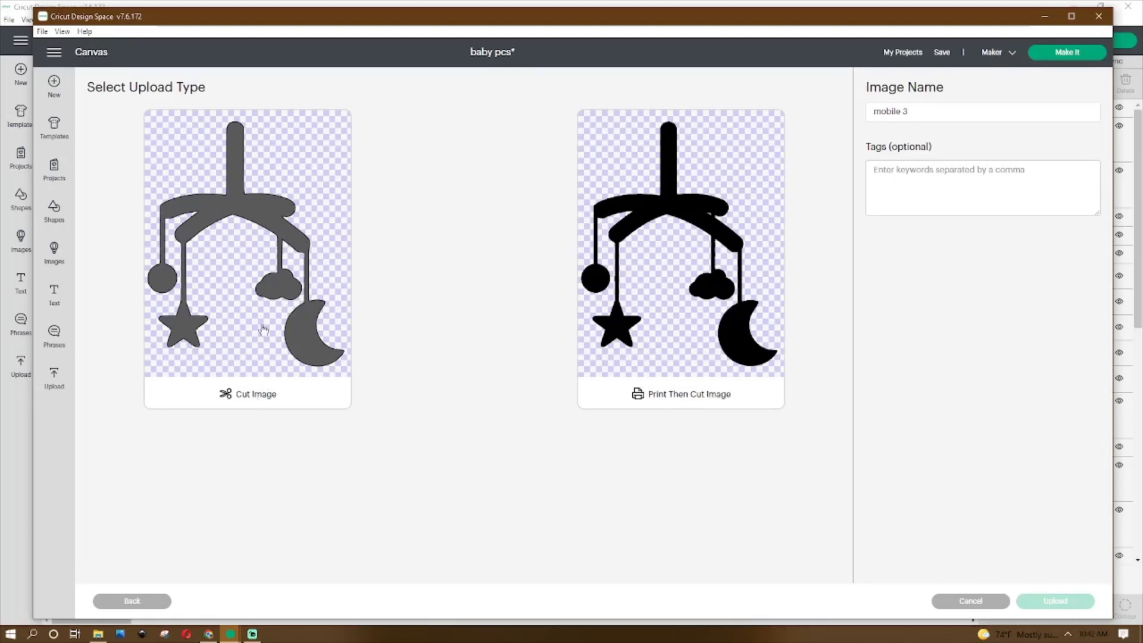
click(262, 198)
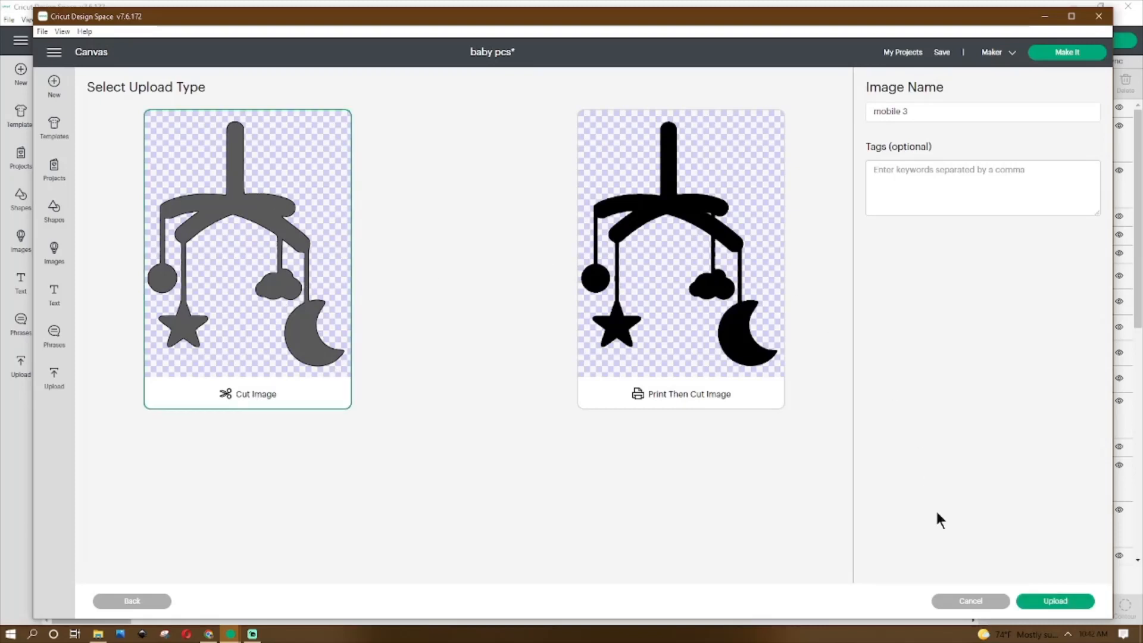
click(1071, 601)
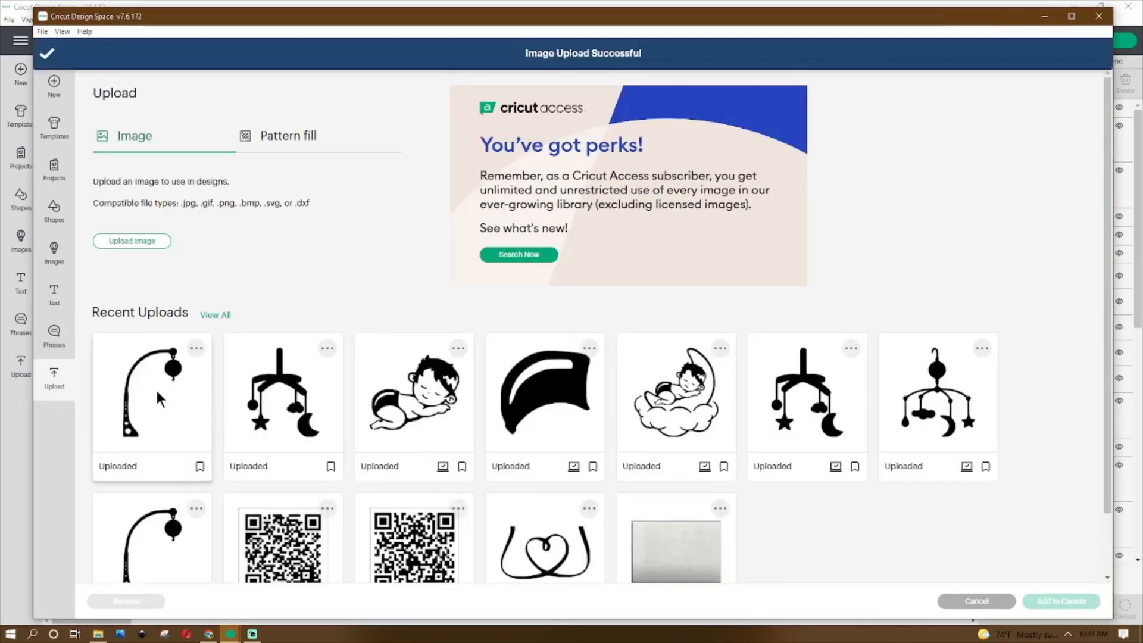
Step: Add the uploaded curved hanging arm and the star, cloud and moon mobile to the canvas
click(159, 396)
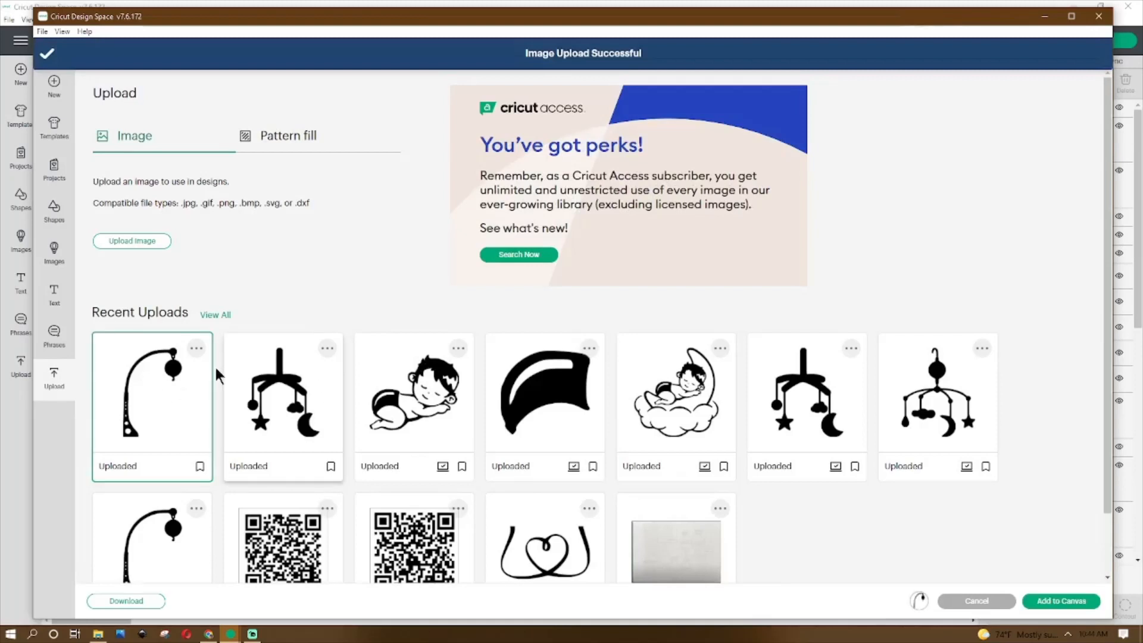
click(303, 375)
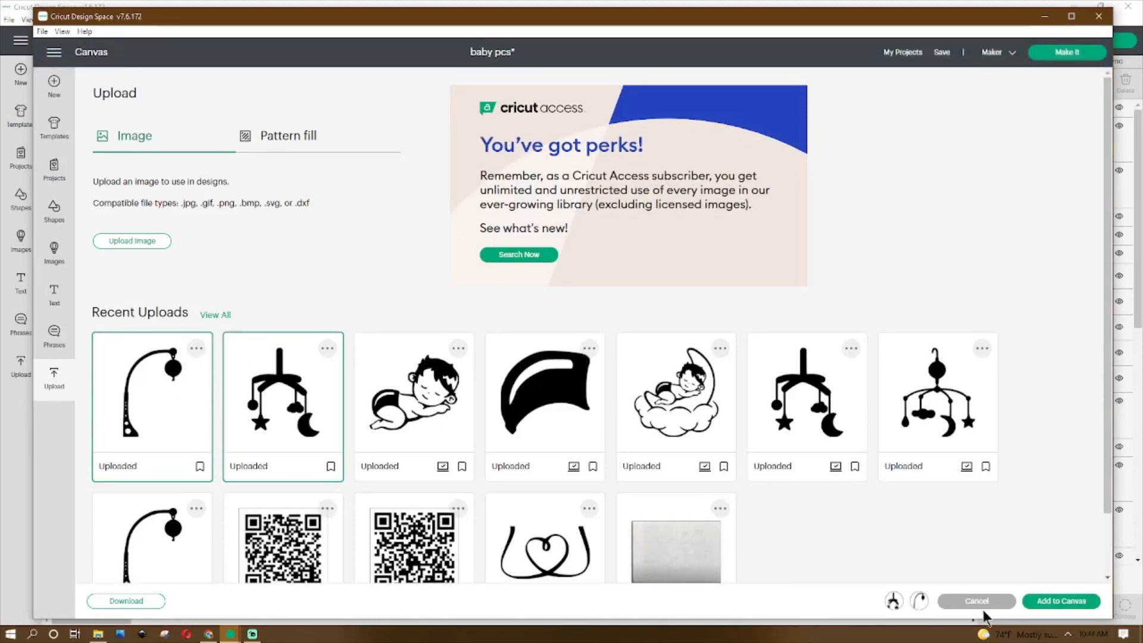
click(1076, 606)
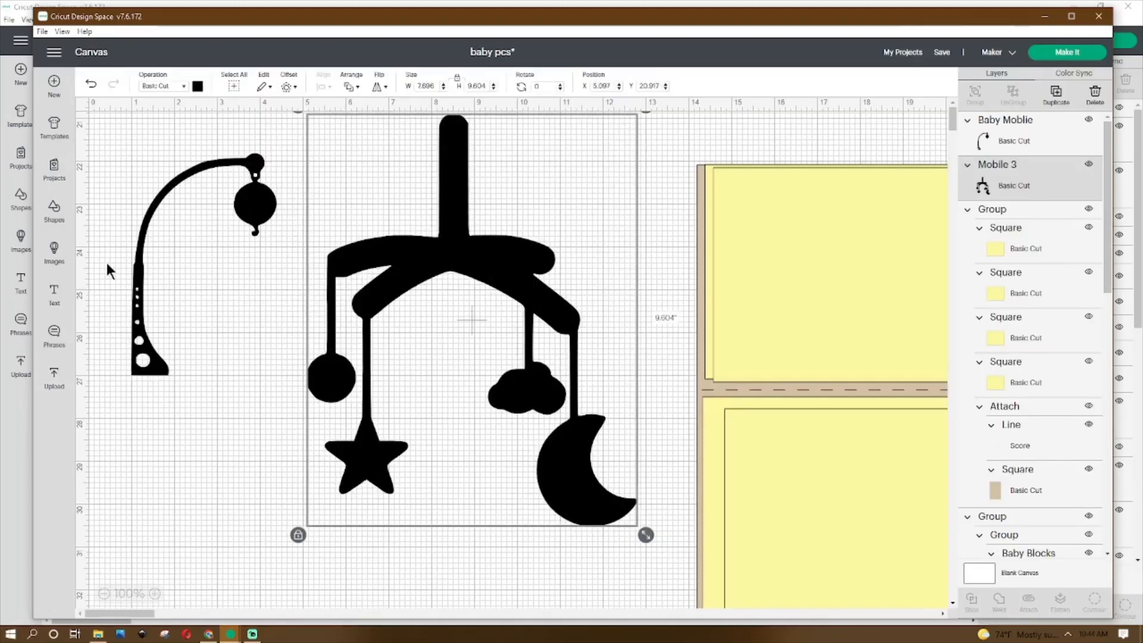
Step: Hide all contours of the curved mobile arm to remove its small cut-out holes
click(138, 287)
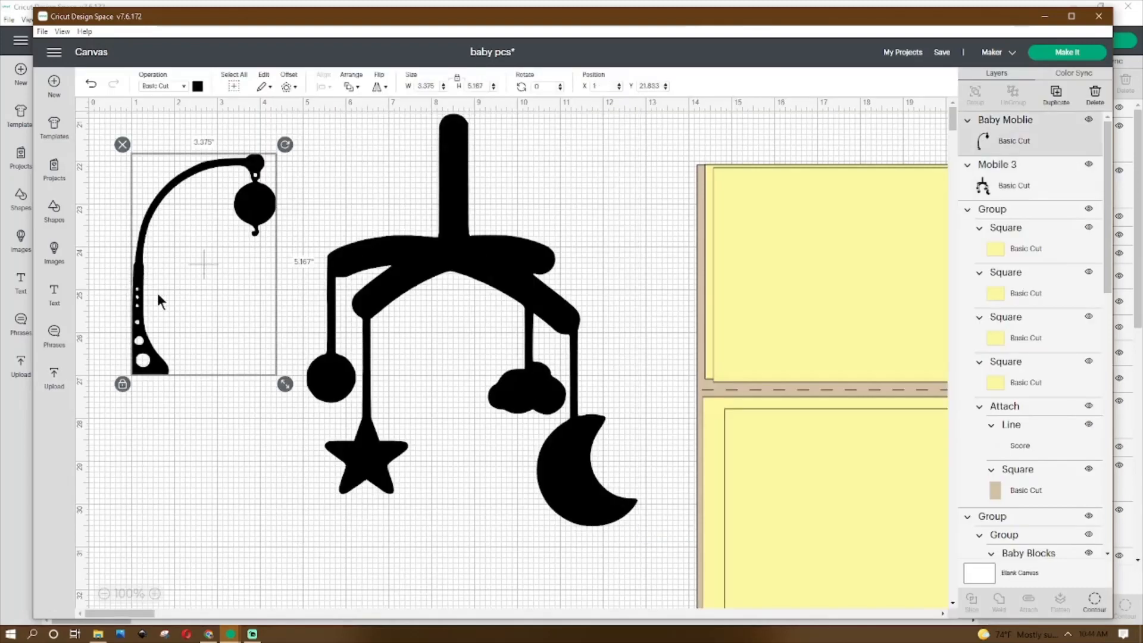
drag(138, 287, 134, 314)
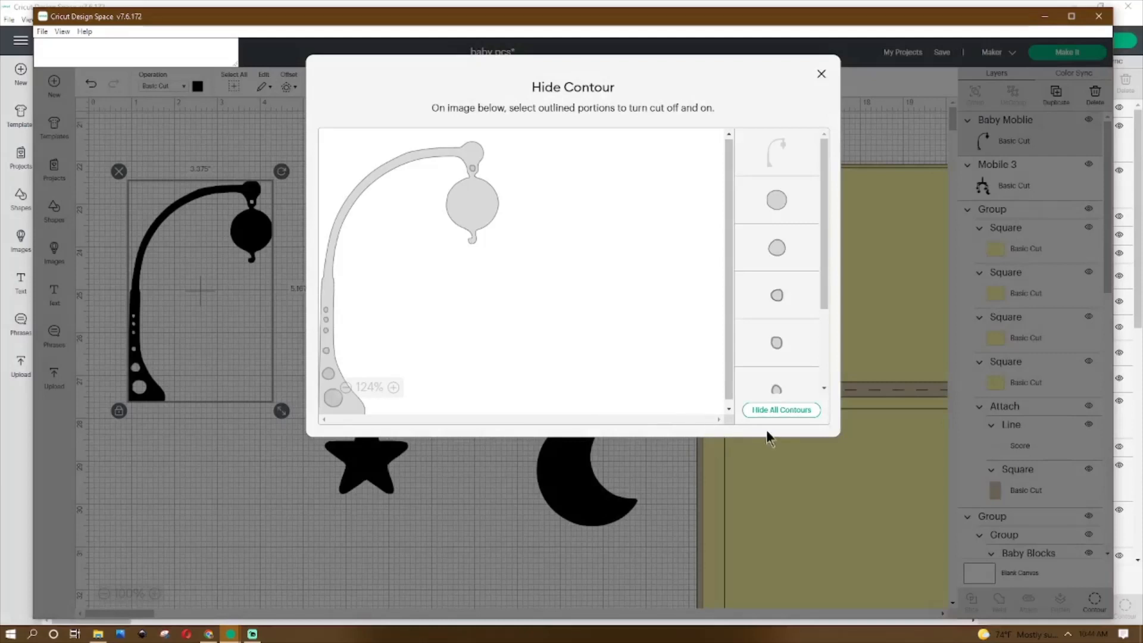
click(776, 409)
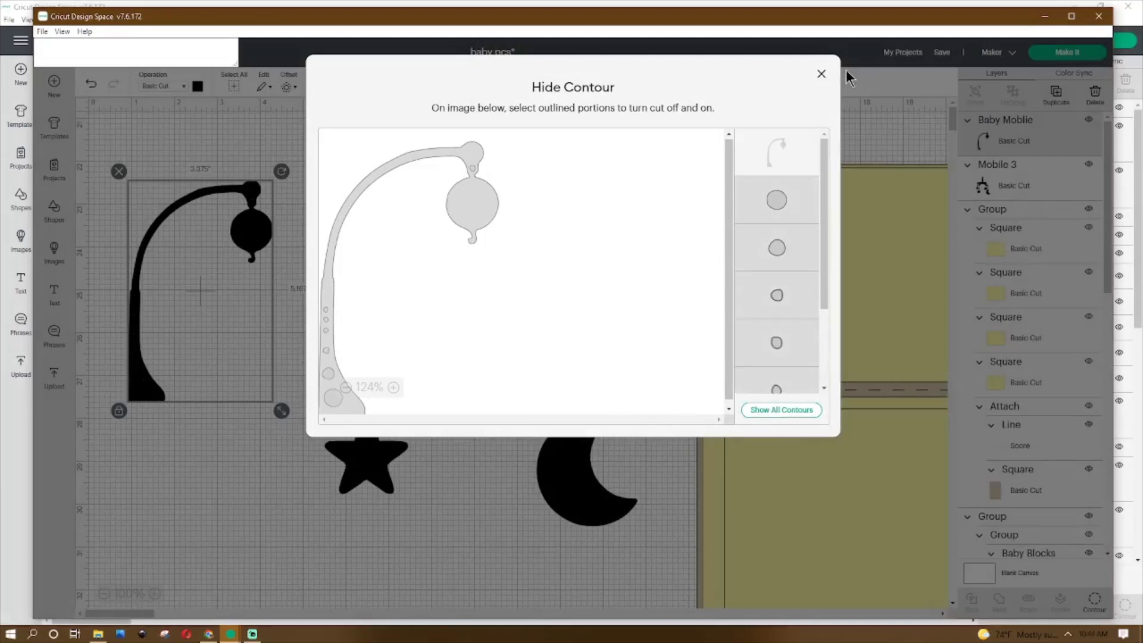
click(822, 74)
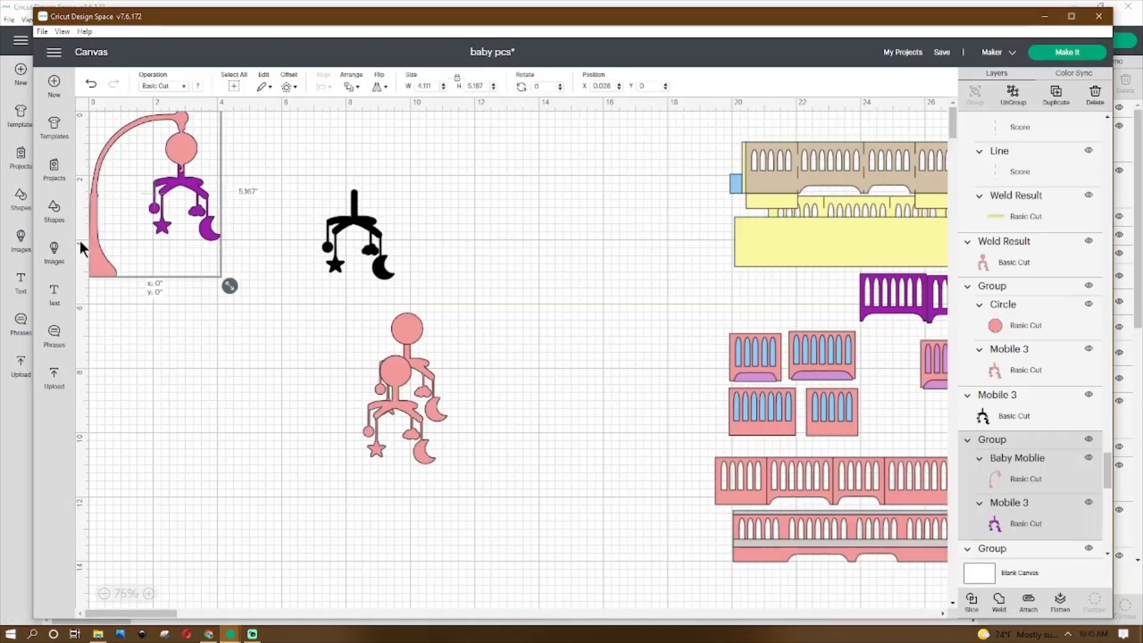
Step: Ungroup the assembled pink arm and purple mobile, and select each of the two pieces separately
drag(81, 241, 77, 241)
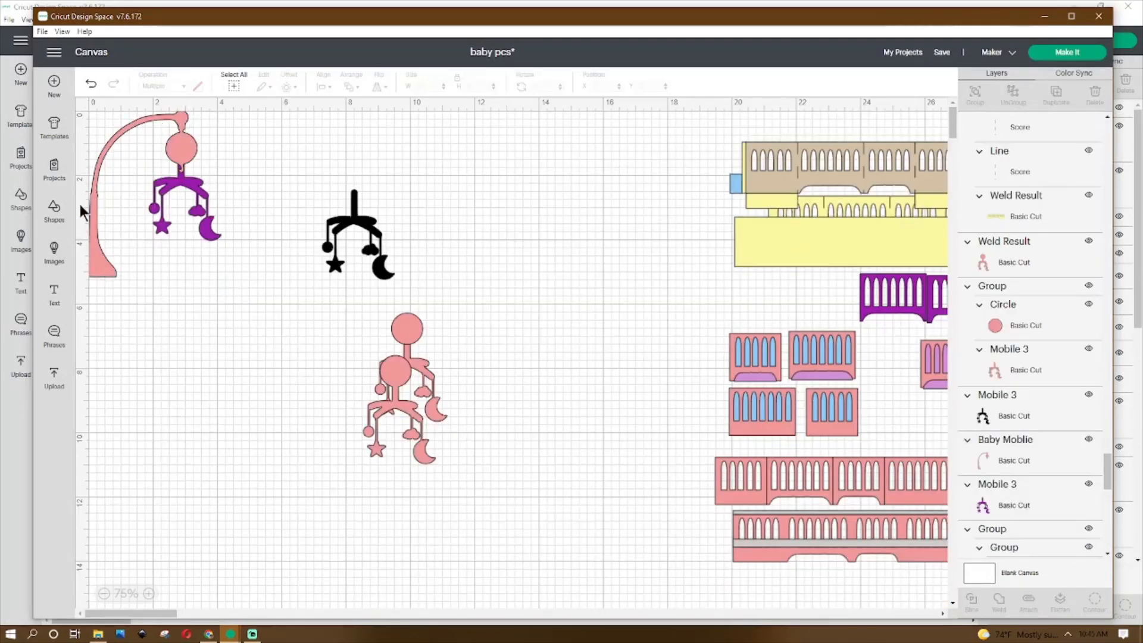
click(105, 264)
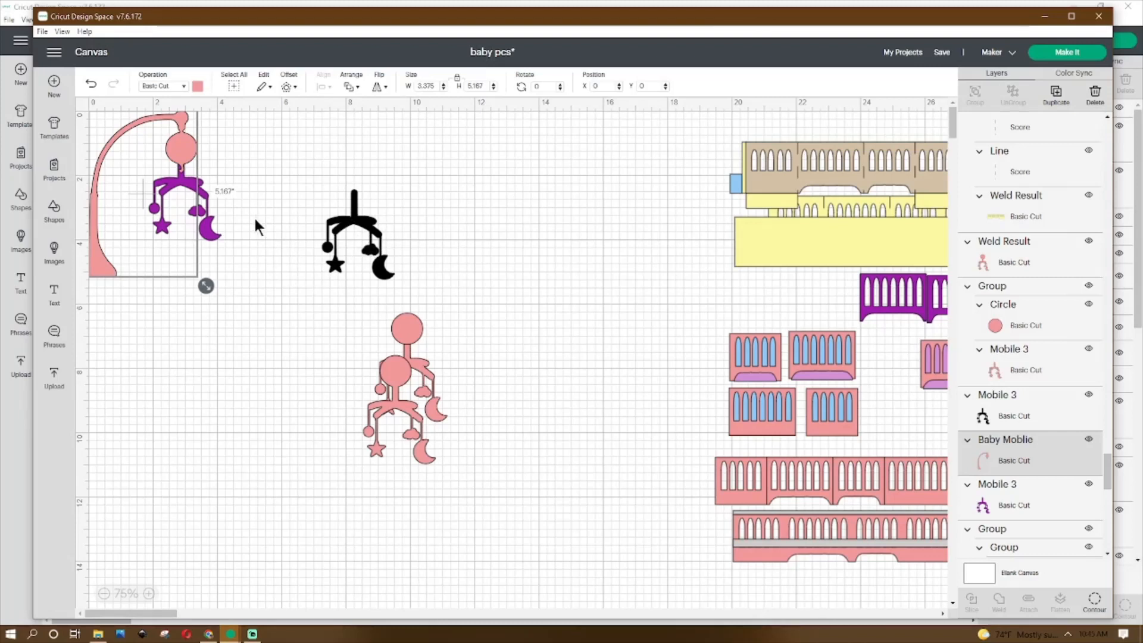
click(207, 198)
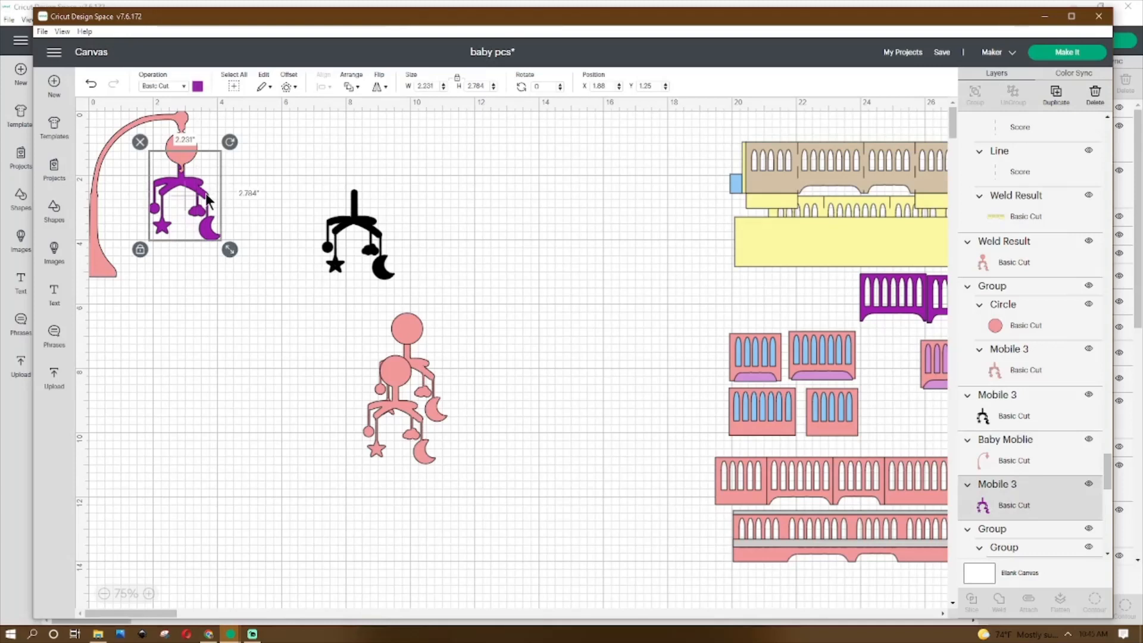
click(122, 135)
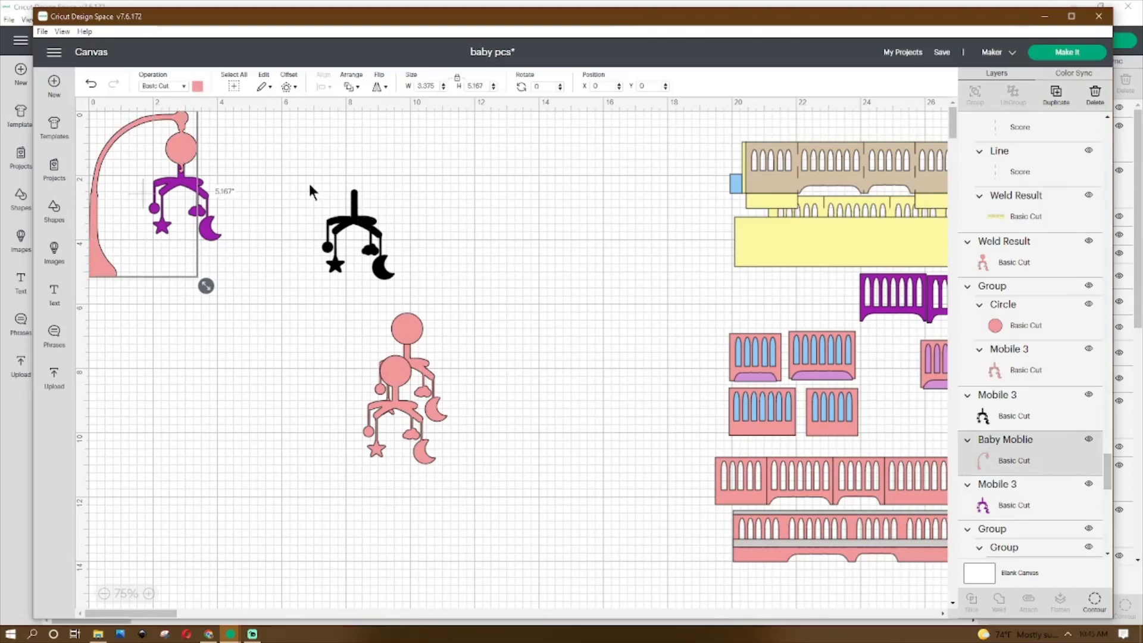
click(233, 214)
click(205, 199)
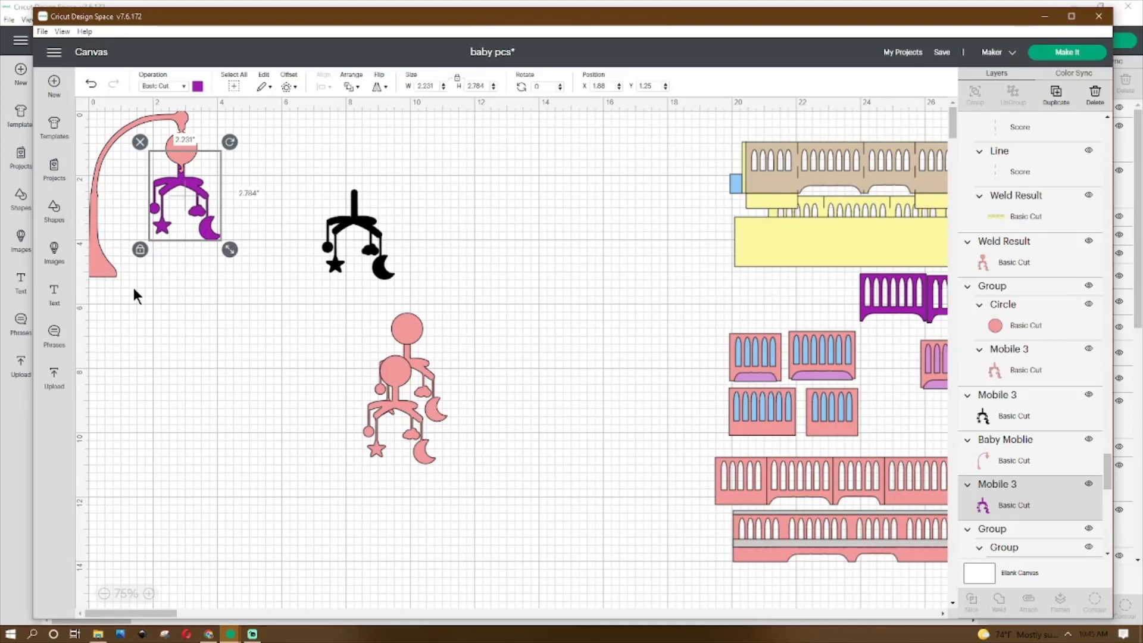
click(180, 323)
click(206, 197)
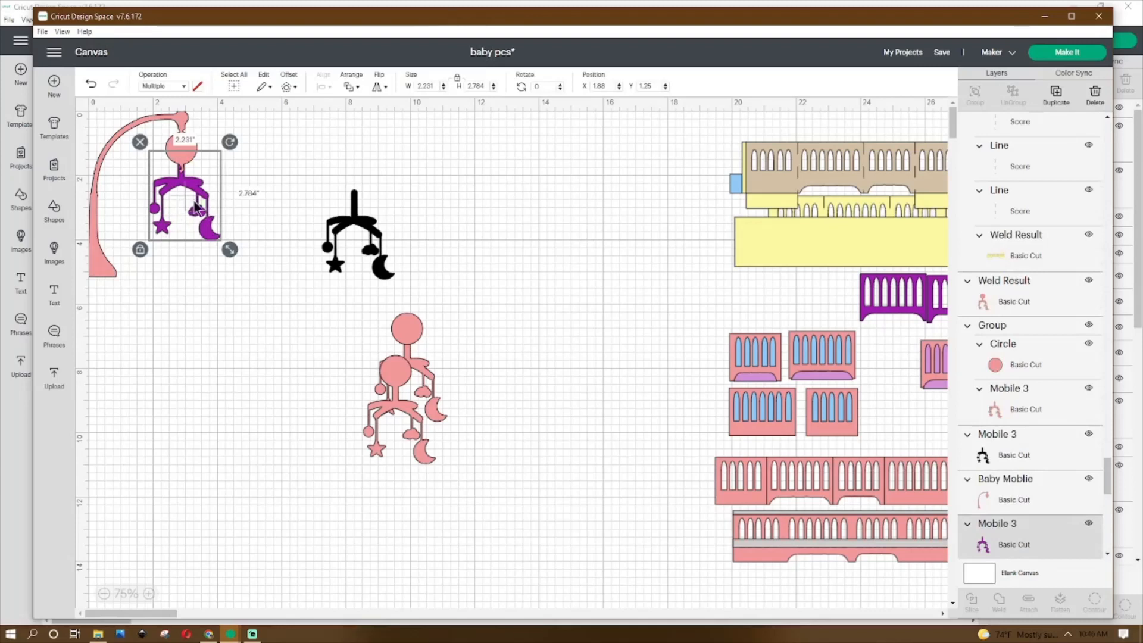
Step: Duplicate the purple mobile and place the copy beside the black mobile
right_click(196, 192)
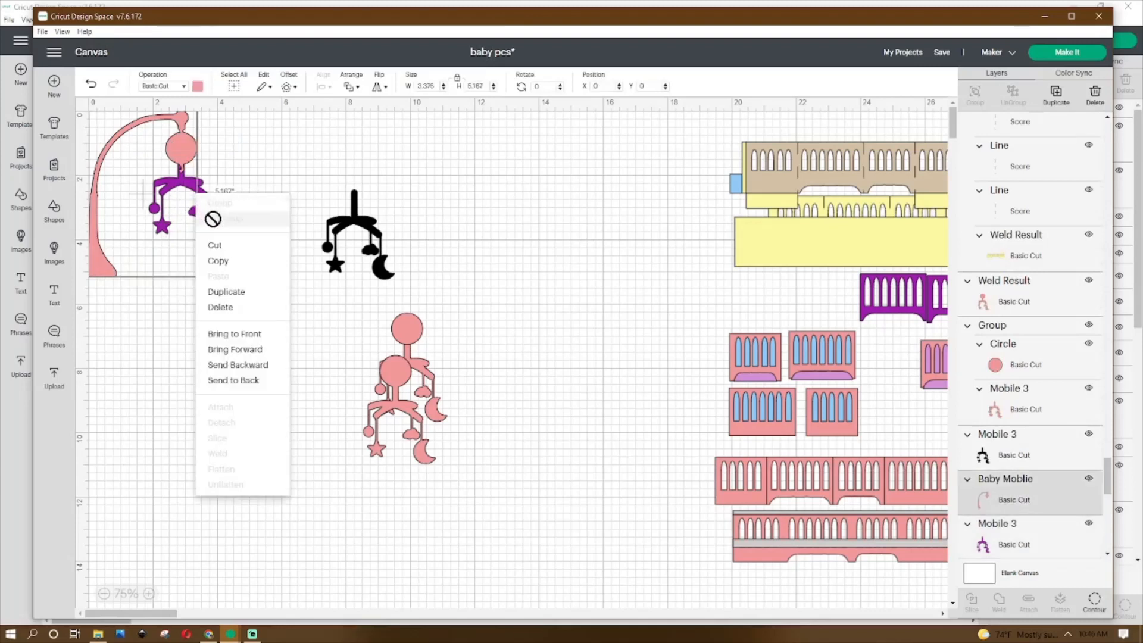
click(241, 158)
right_click(204, 232)
click(236, 330)
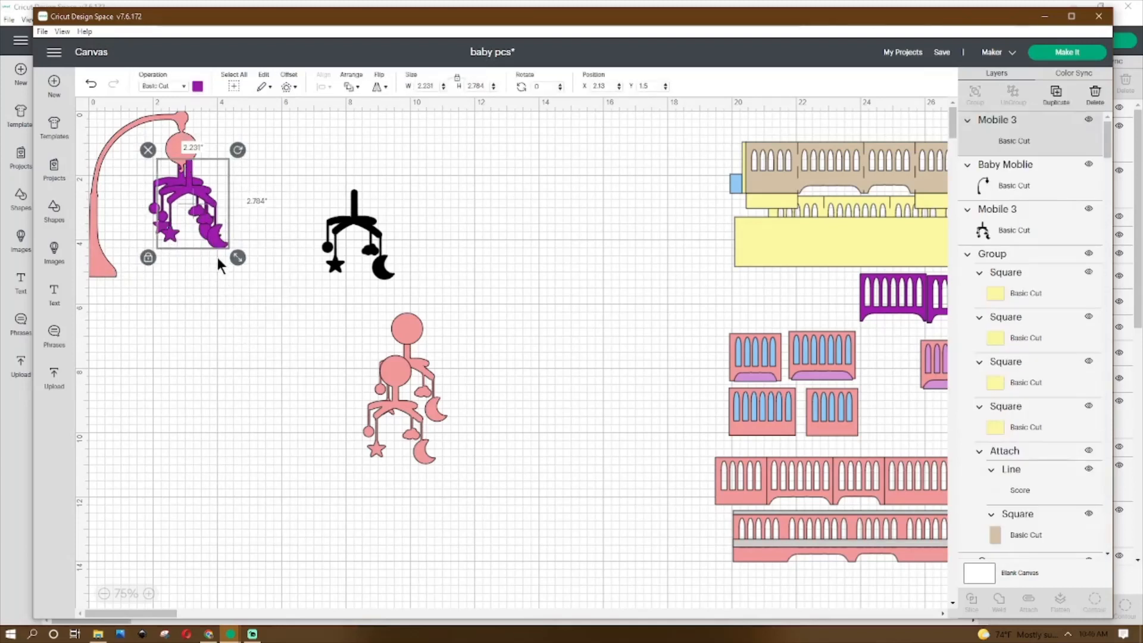
drag(211, 220, 453, 226)
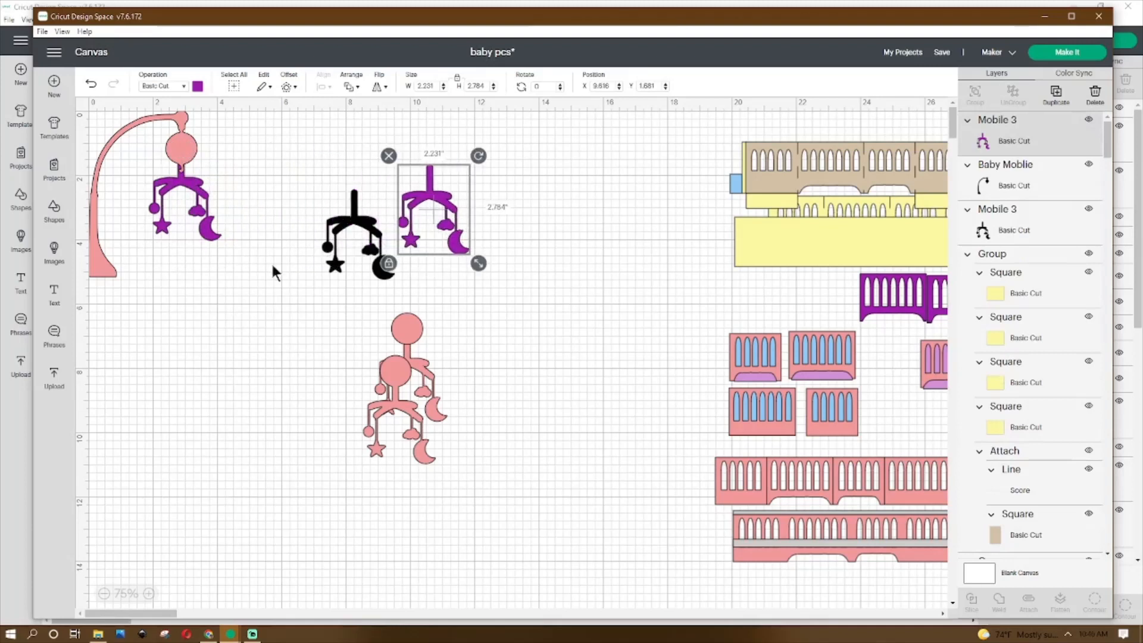
Step: Weld the pink curved arm and the purple mobile hanging from it into one shape
drag(242, 118, 83, 292)
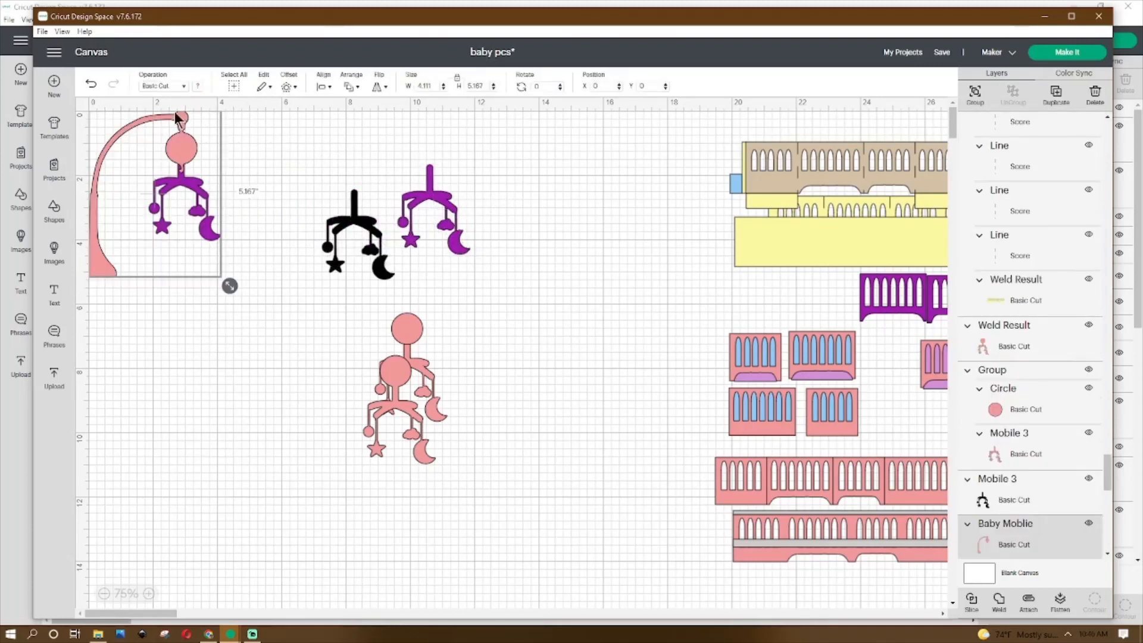
click(998, 608)
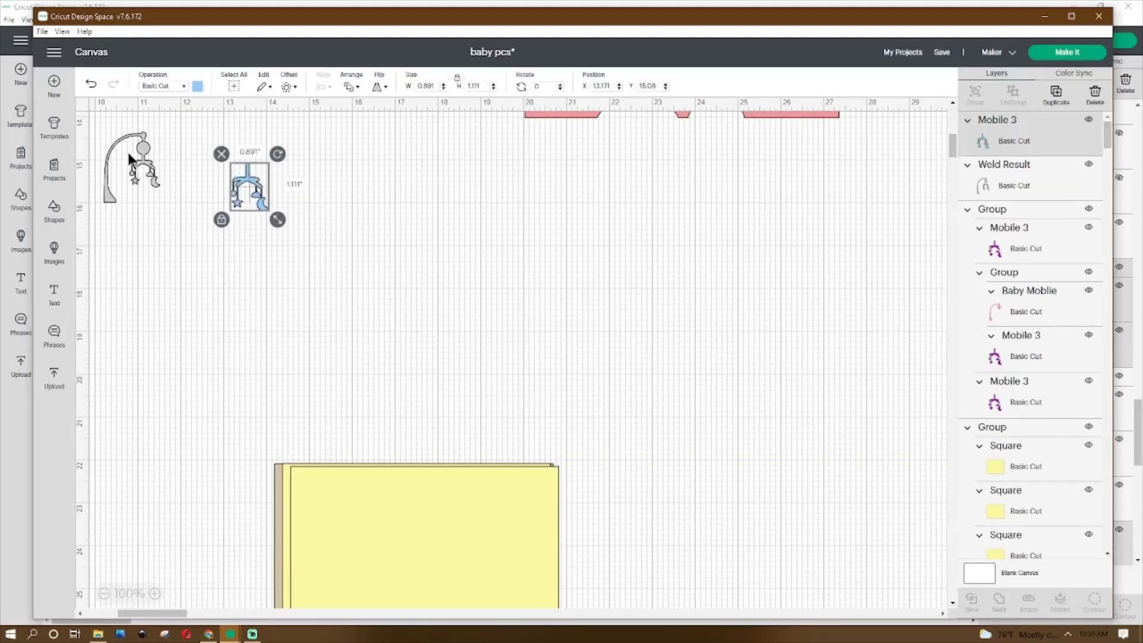
Step: Move the small blue mobile next to the gray welded arm and mobile
click(128, 151)
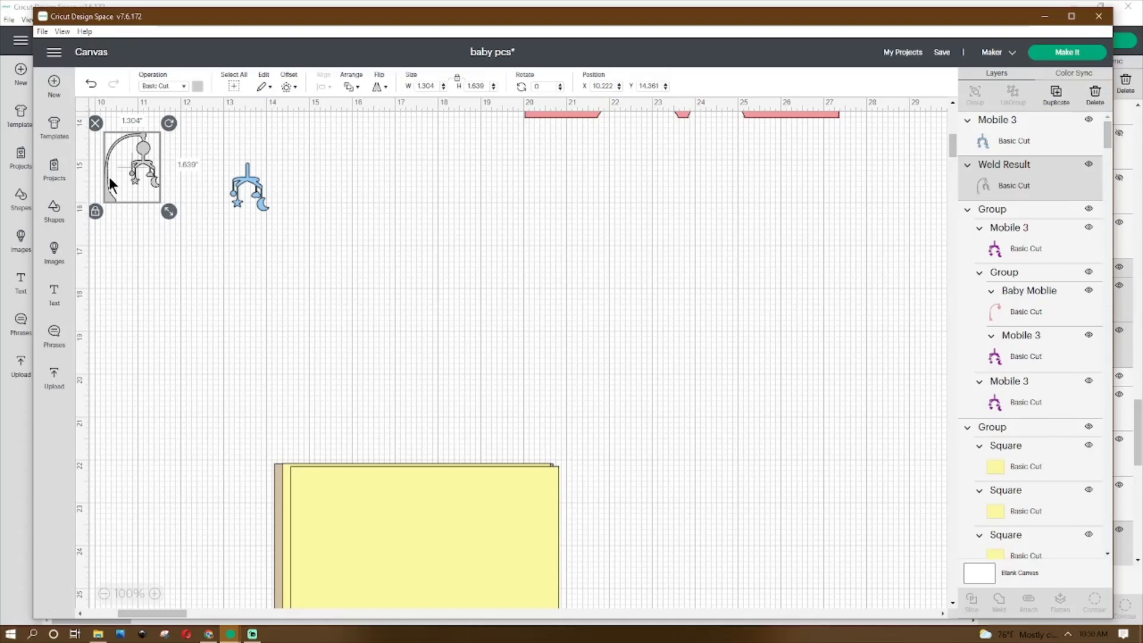
click(244, 191)
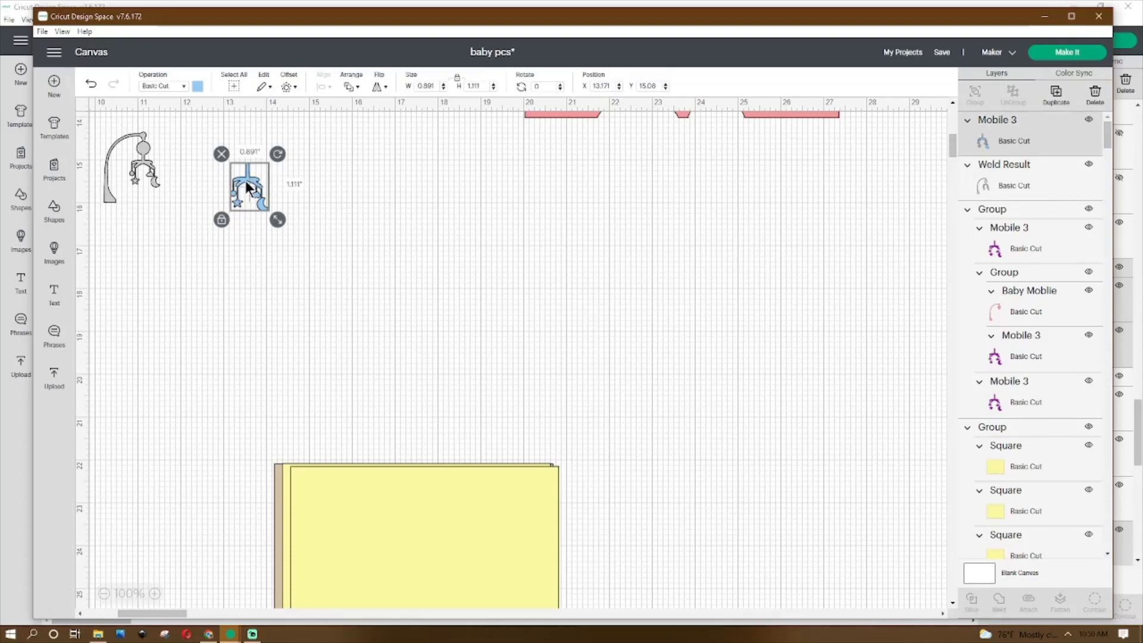
drag(247, 188, 189, 170)
Step: Duplicate the gray welded mobile and blue mobile together, place the copies below the originals and flip them horizontally
drag(233, 126, 96, 214)
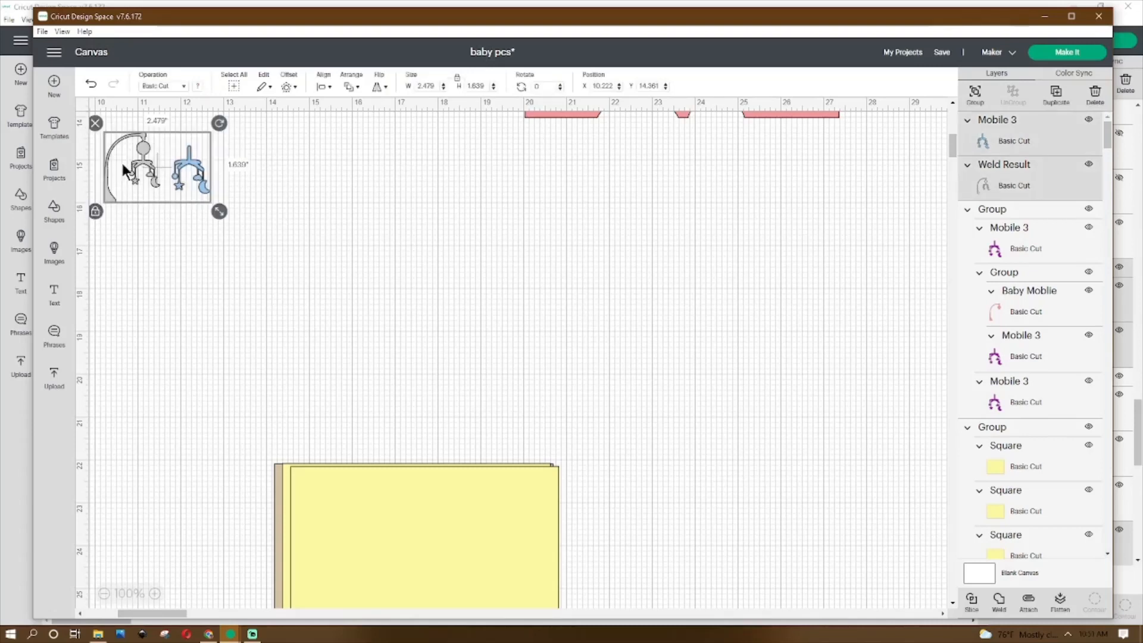
right_click(149, 160)
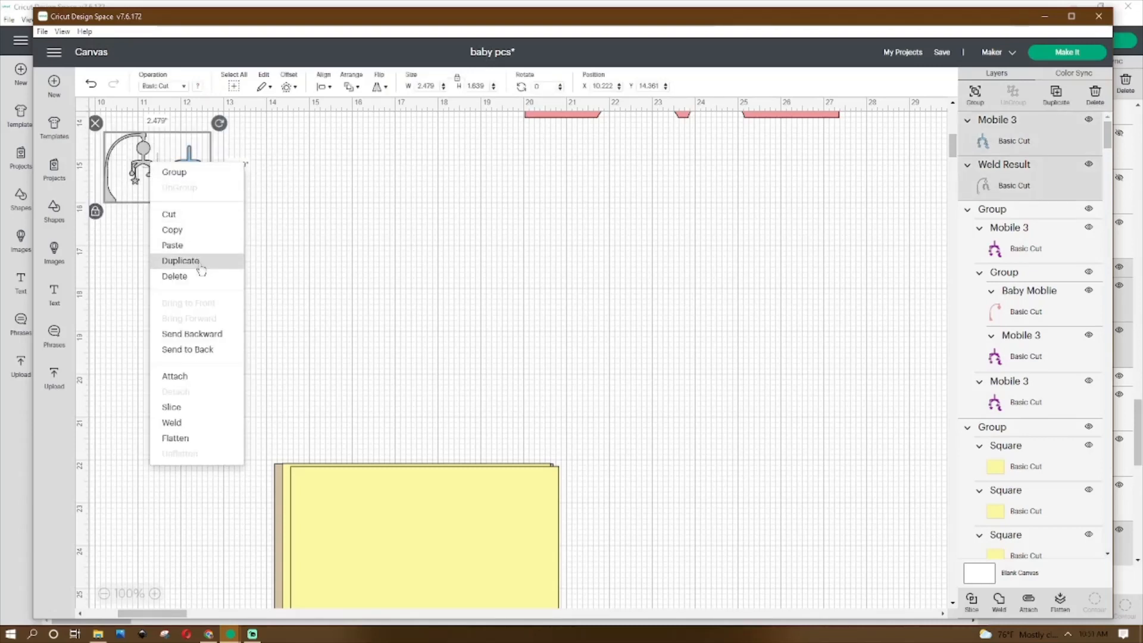
click(180, 261)
drag(209, 185, 292, 253)
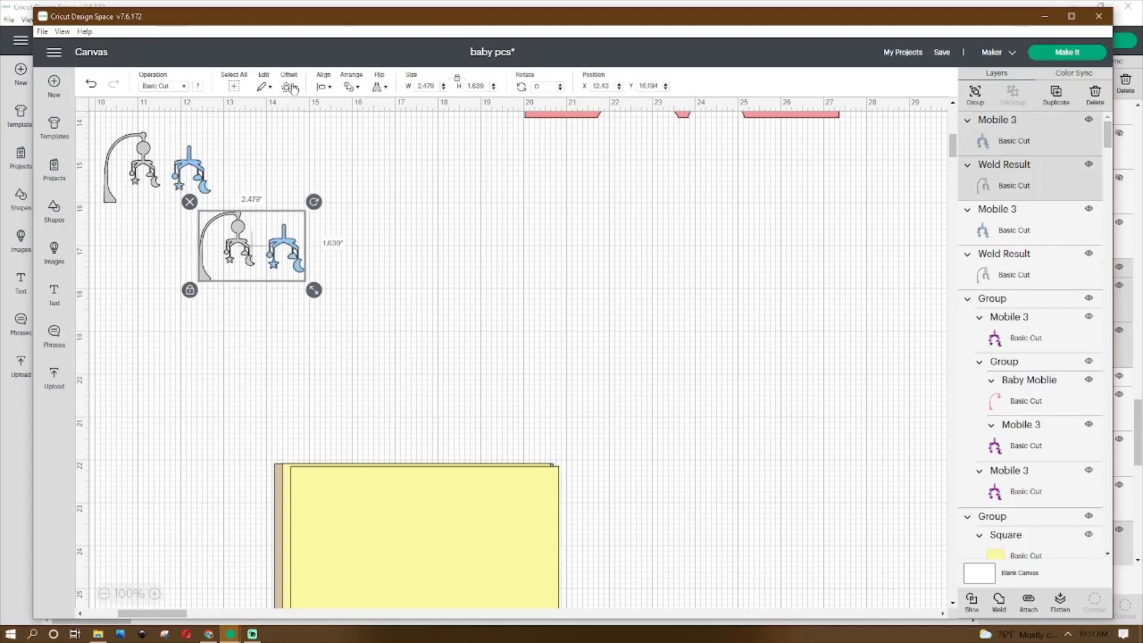
click(379, 88)
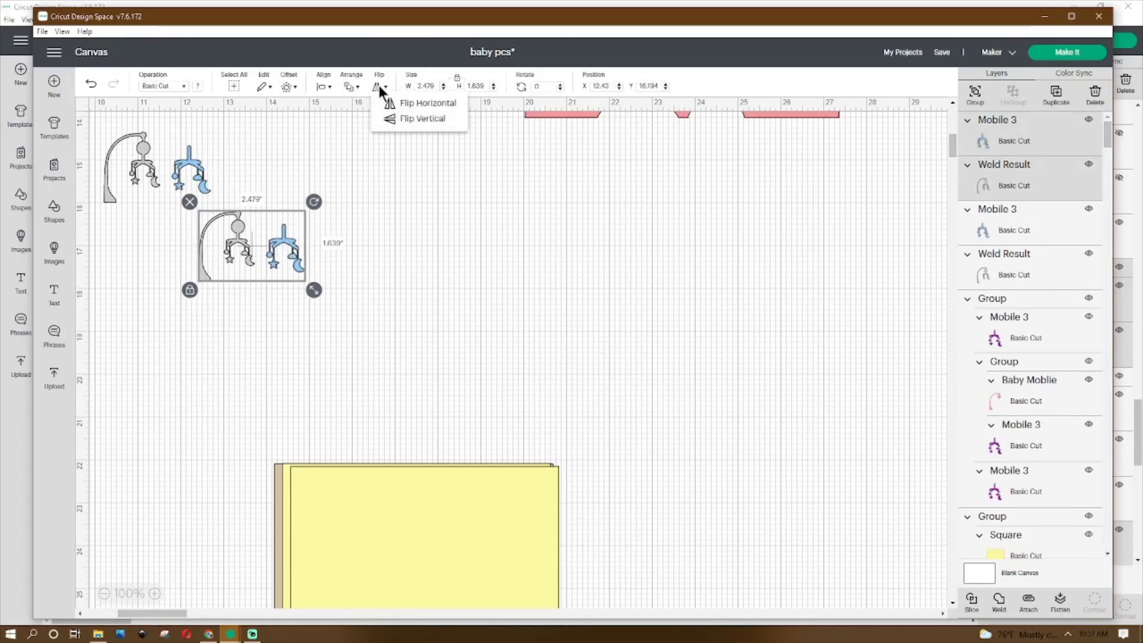
click(390, 103)
Step: Group all the gray and blue mobile pieces and move them beside the yellow panel
drag(251, 124, 90, 238)
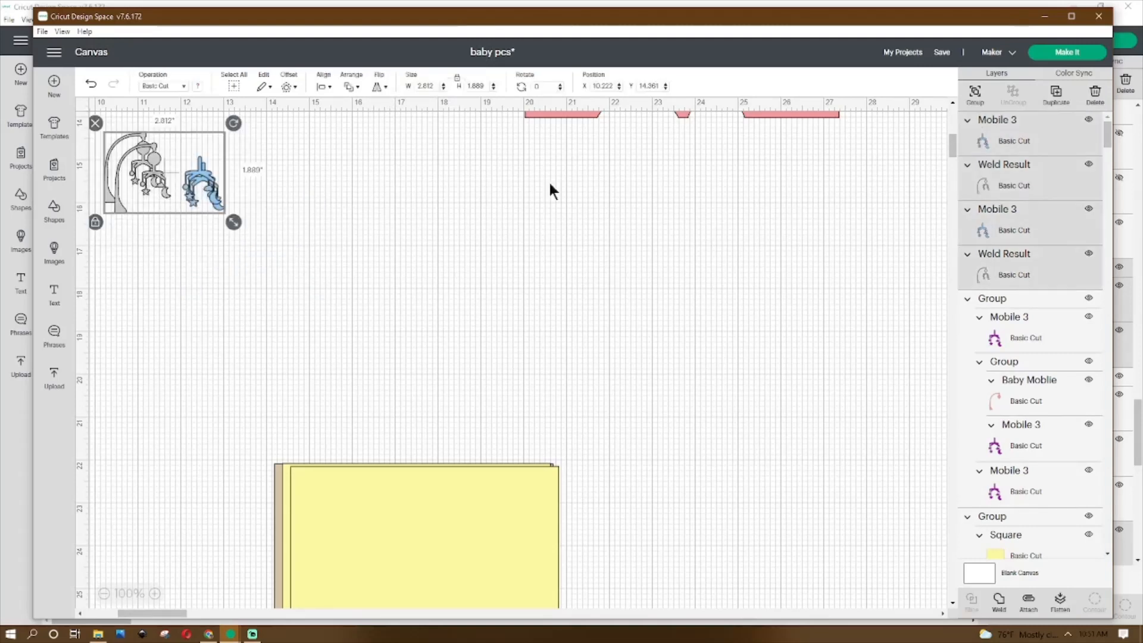
click(975, 94)
drag(161, 169, 644, 532)
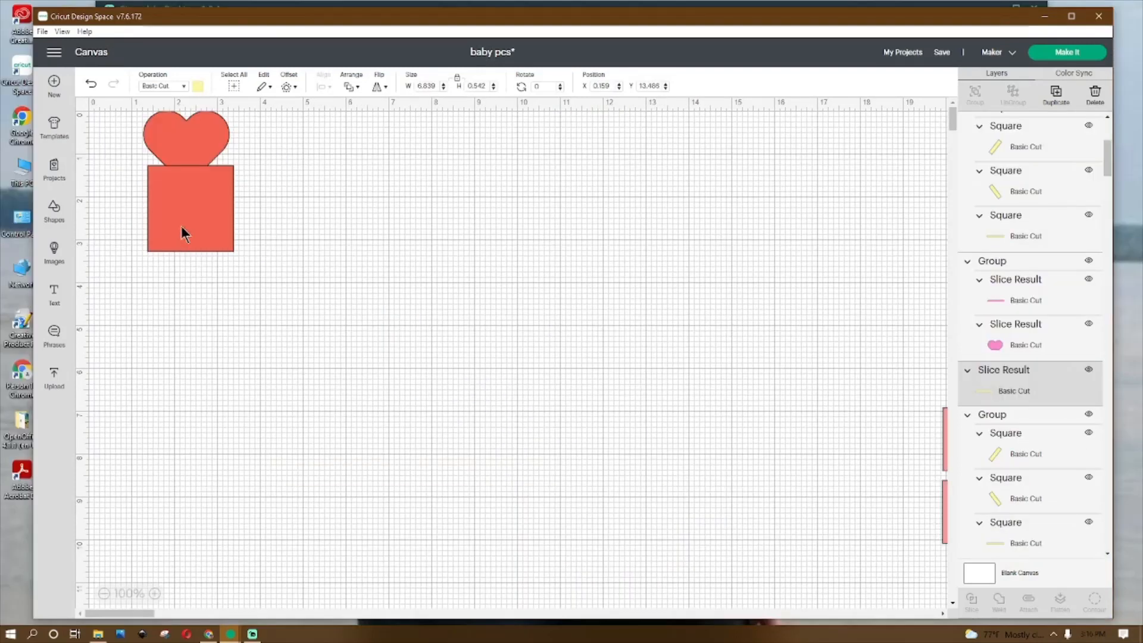
Step: Ungroup the red heart and the red square below it
click(180, 226)
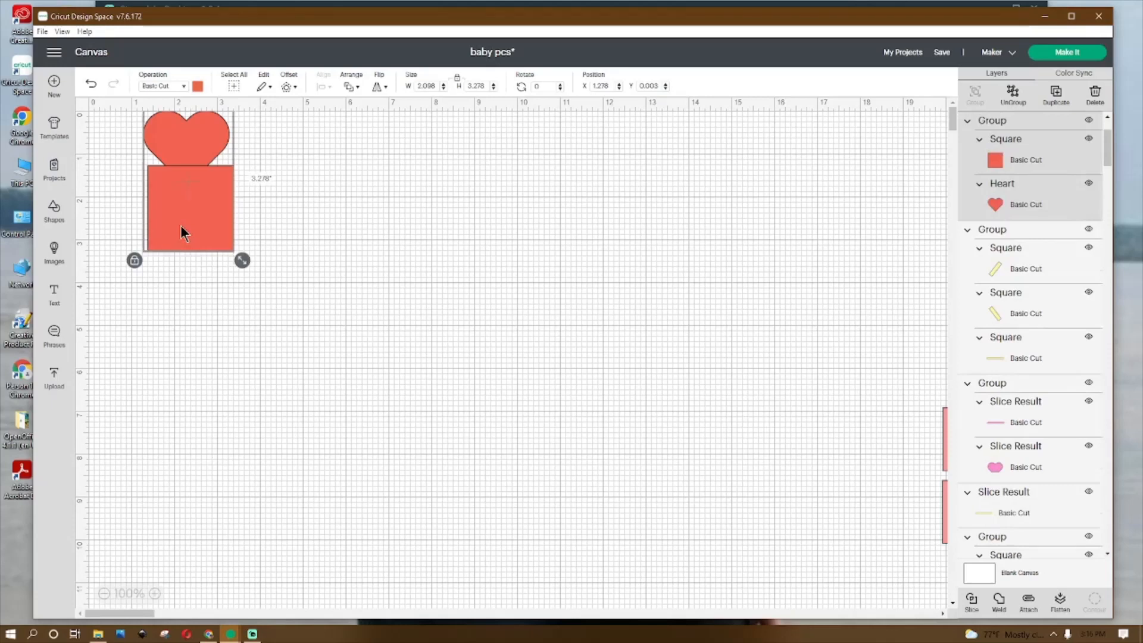
click(1012, 93)
click(54, 211)
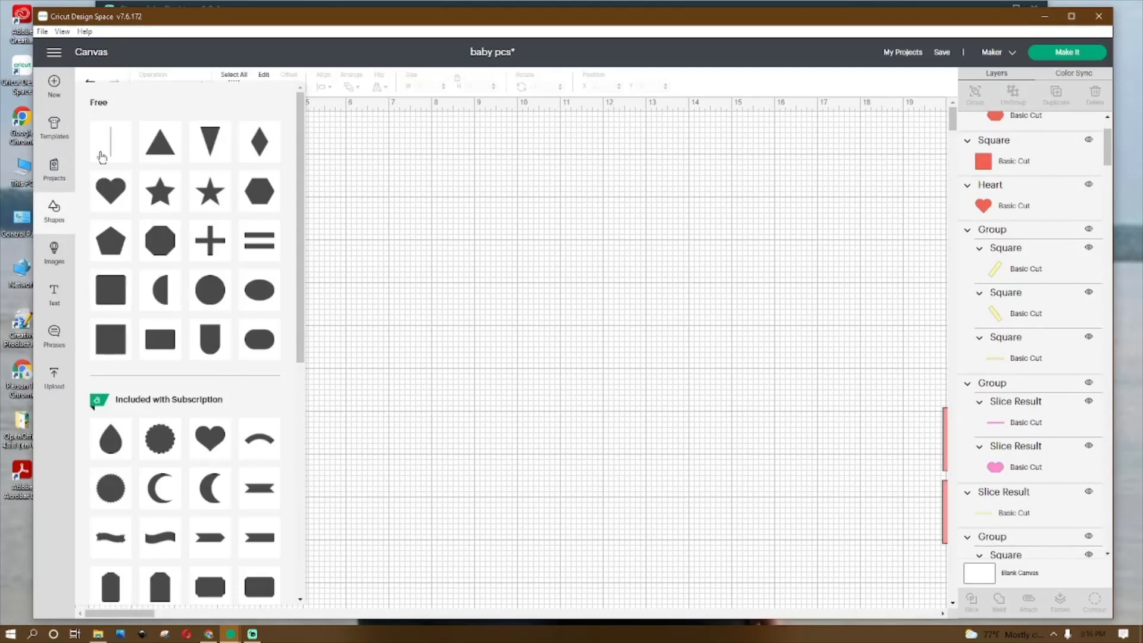
click(351, 227)
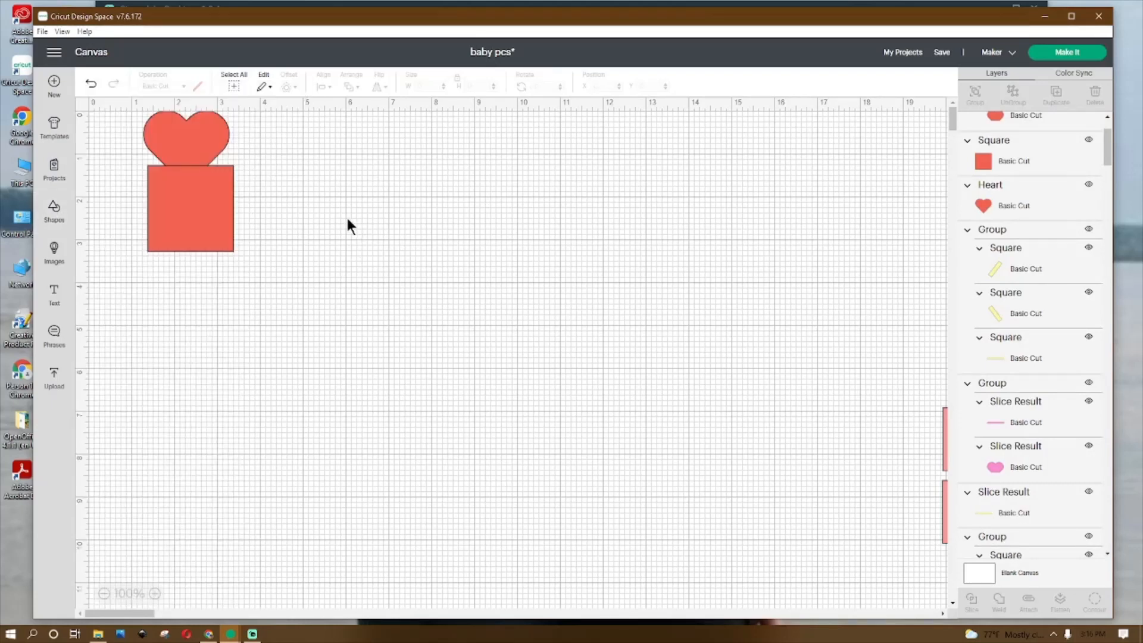
Step: Slice the red heart with the overlapping red square, keeping only the flat-bottomed heart moved aside and removing the leftover pieces
click(204, 141)
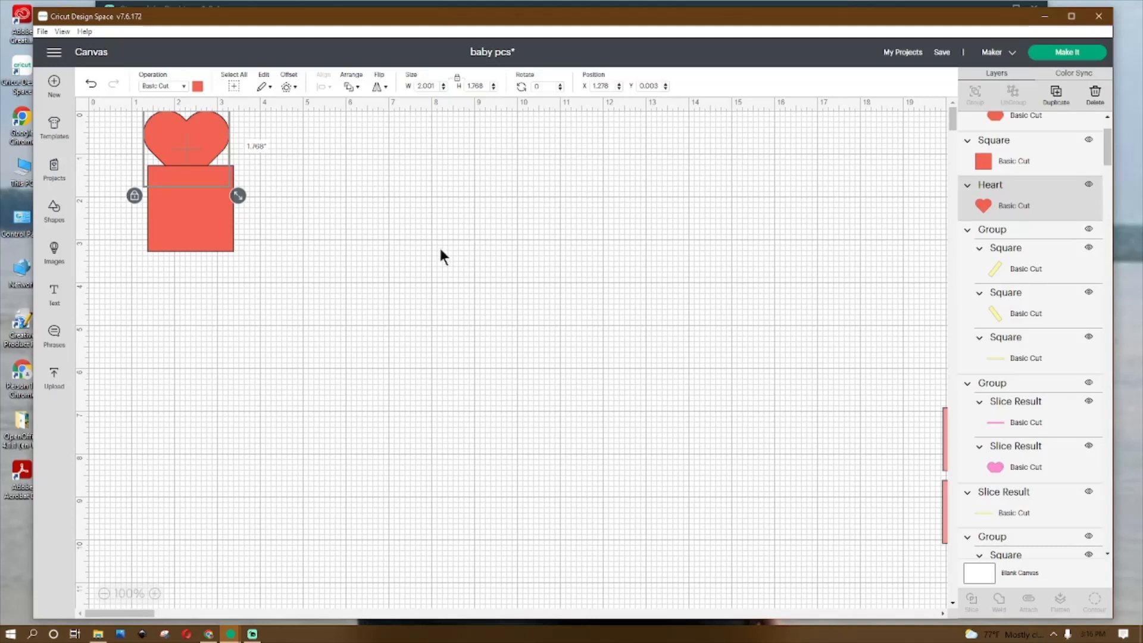
click(226, 232)
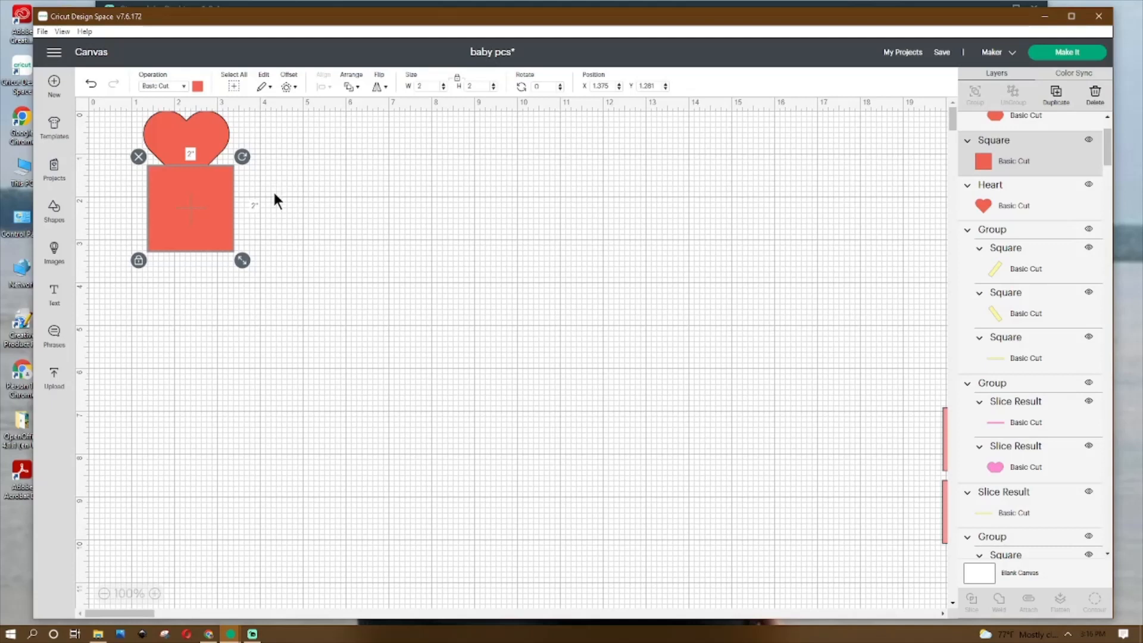
drag(306, 116, 178, 248)
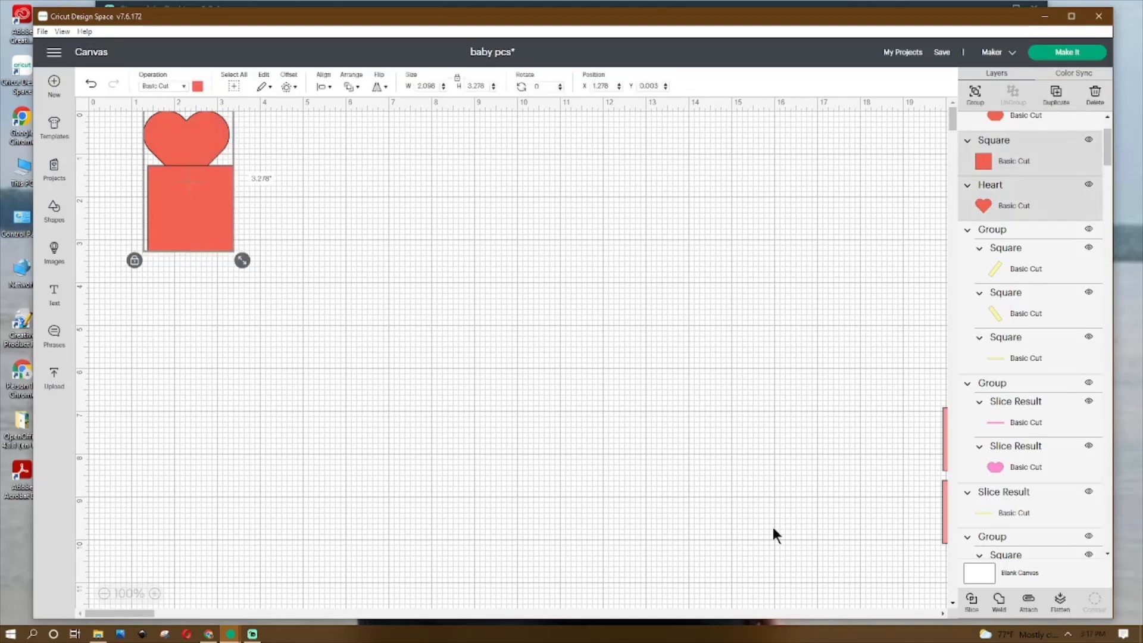
click(471, 441)
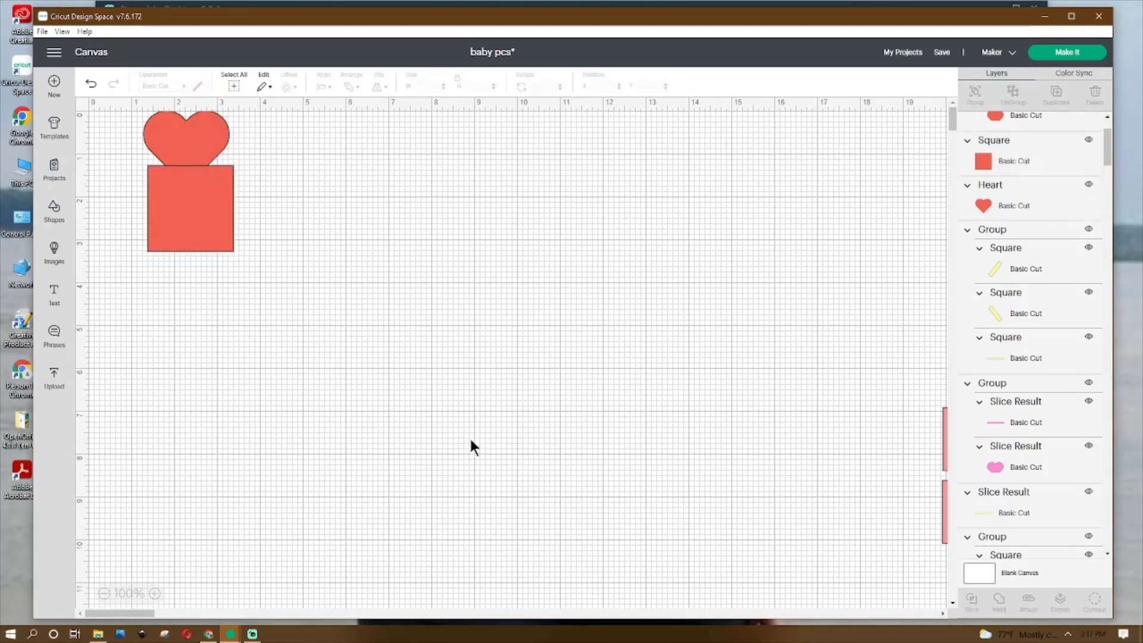
drag(191, 185, 382, 134)
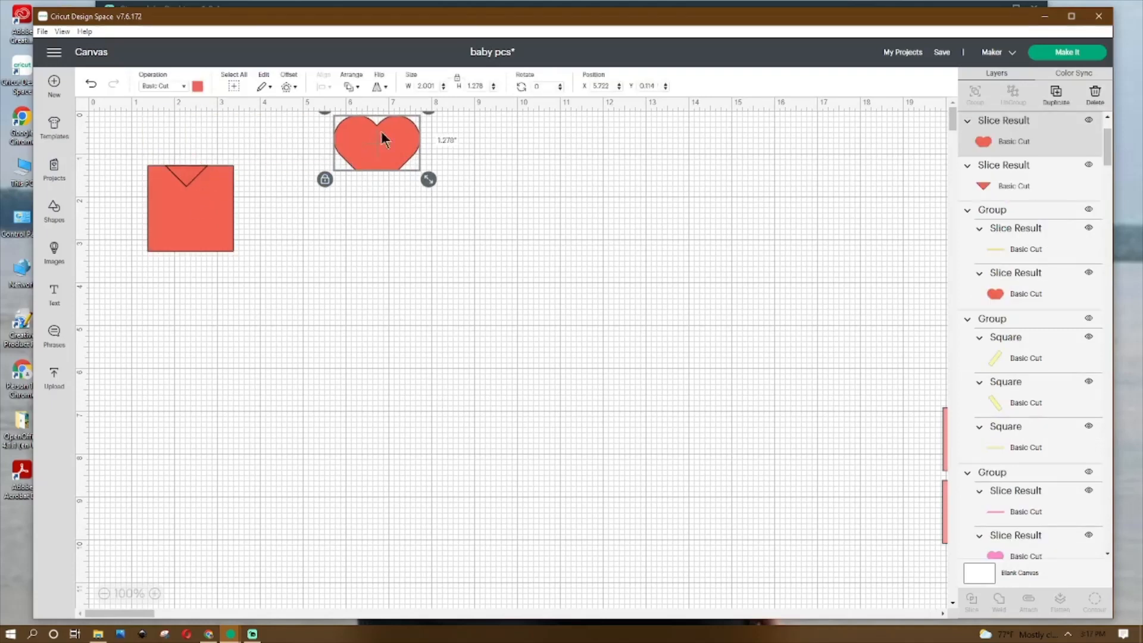
click(387, 271)
click(217, 192)
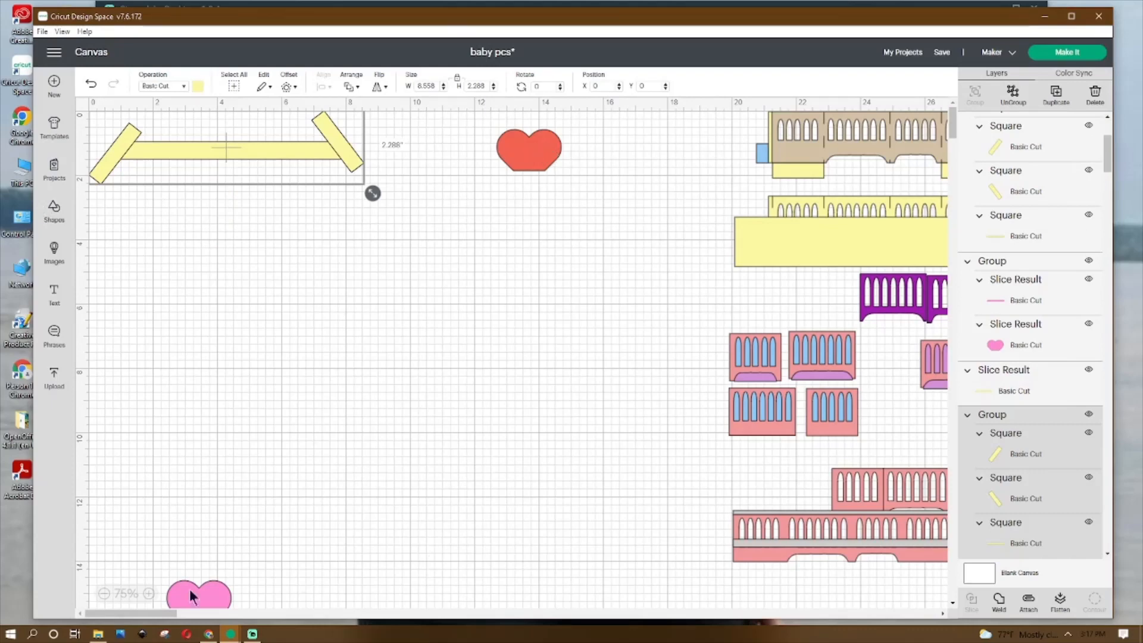
Step: Ungroup the horizontal yellow bar and its two slanted end strips
click(149, 593)
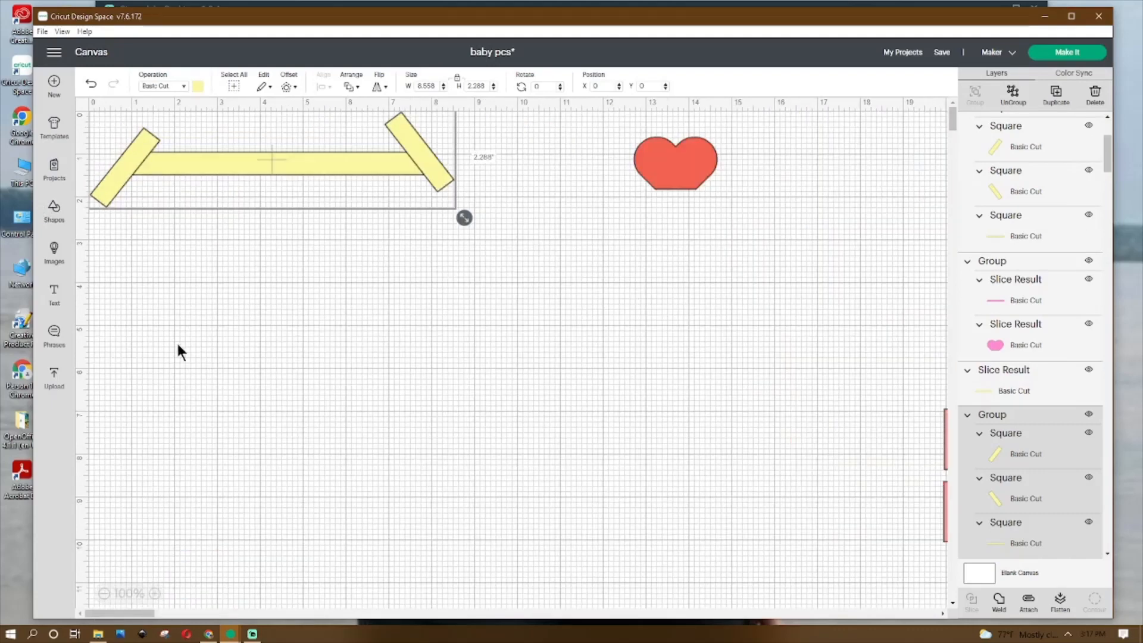
click(54, 212)
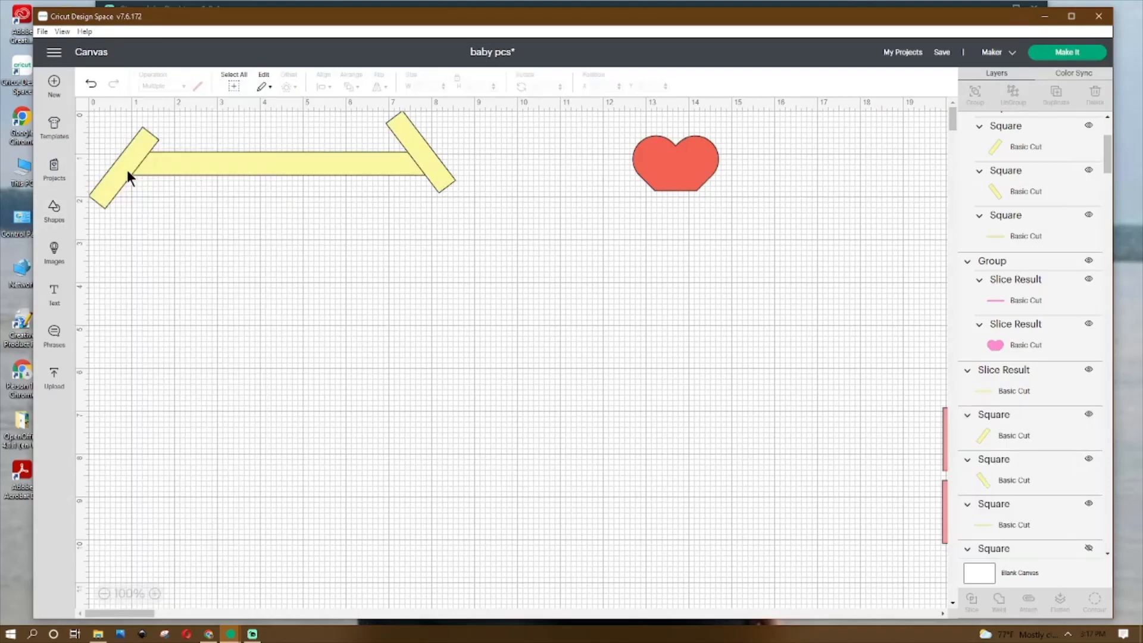
Step: Examine the size and rotation of the horizontal yellow bar and its two slanted strips
click(127, 169)
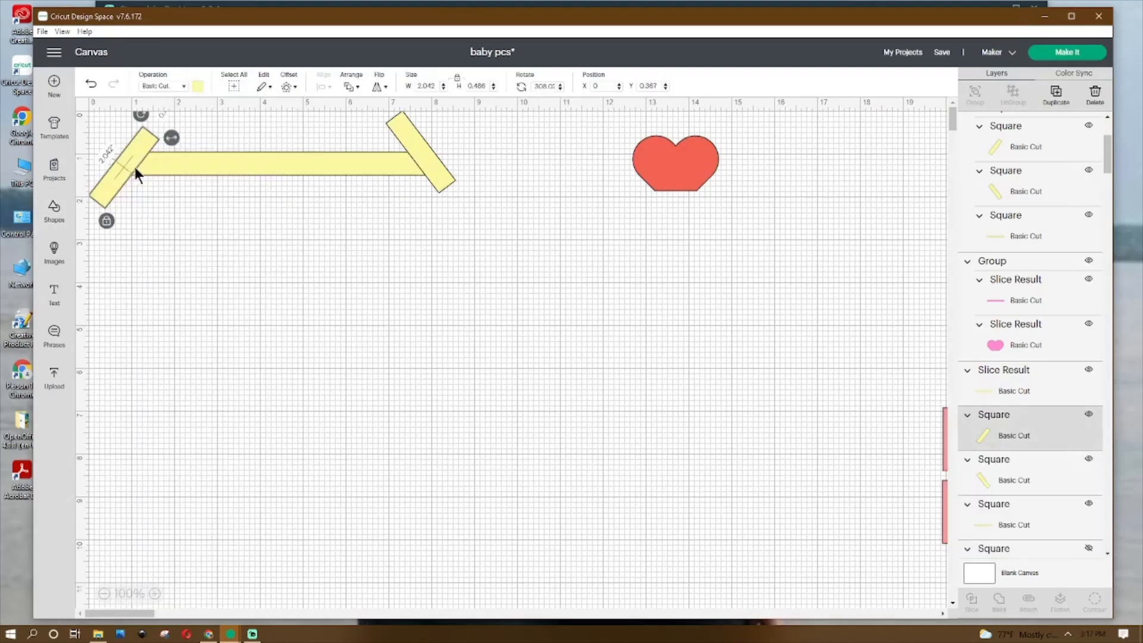
click(198, 162)
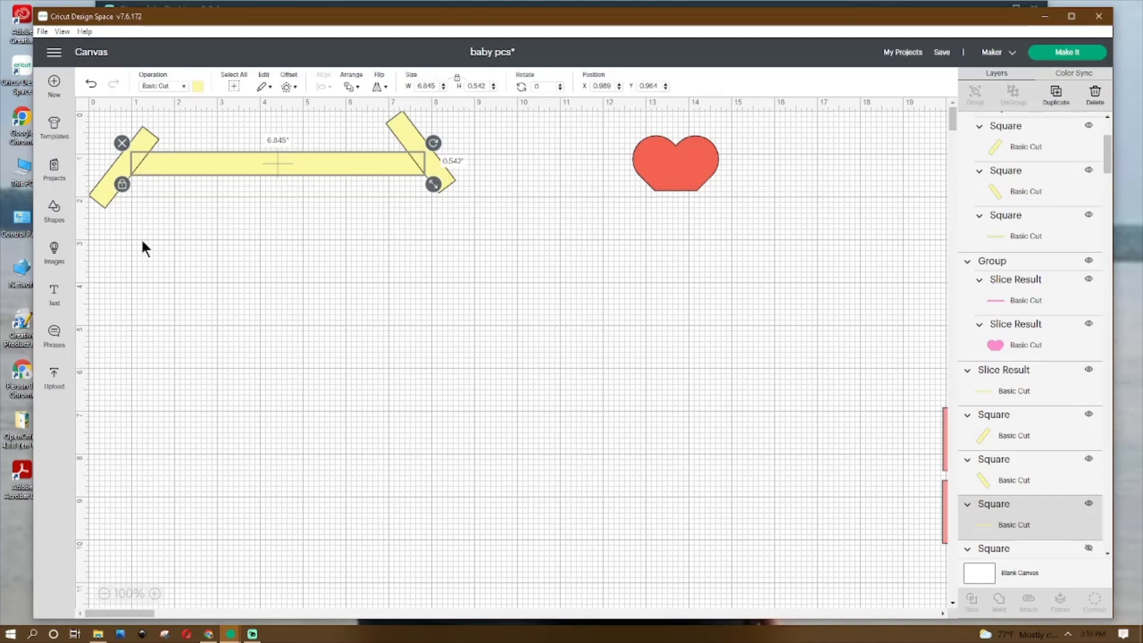
right_click(216, 165)
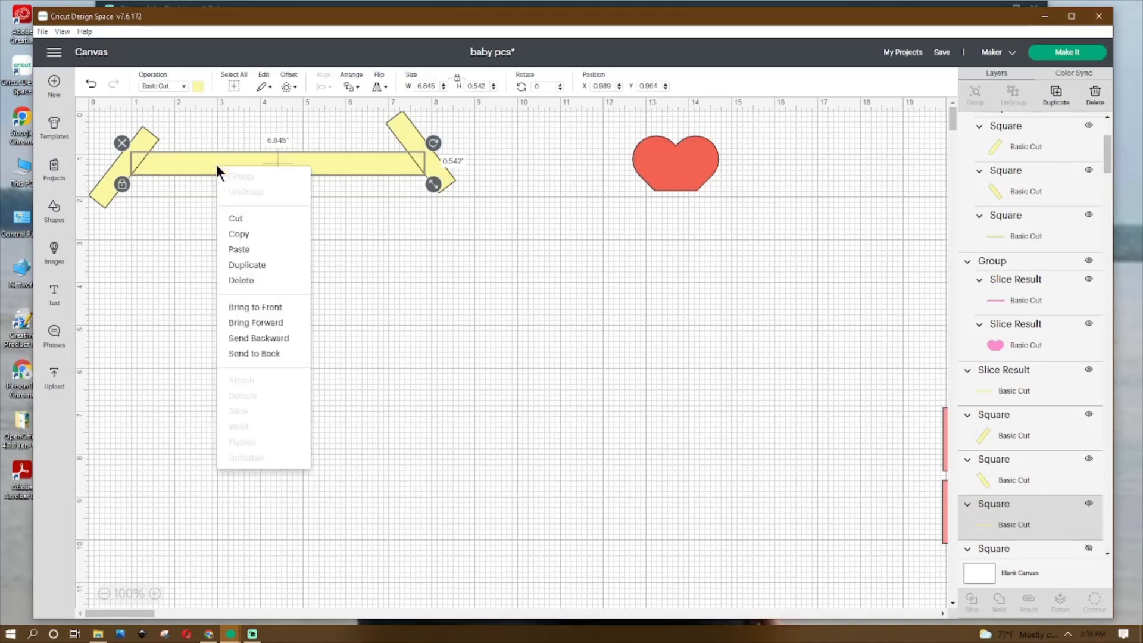
click(245, 270)
click(123, 171)
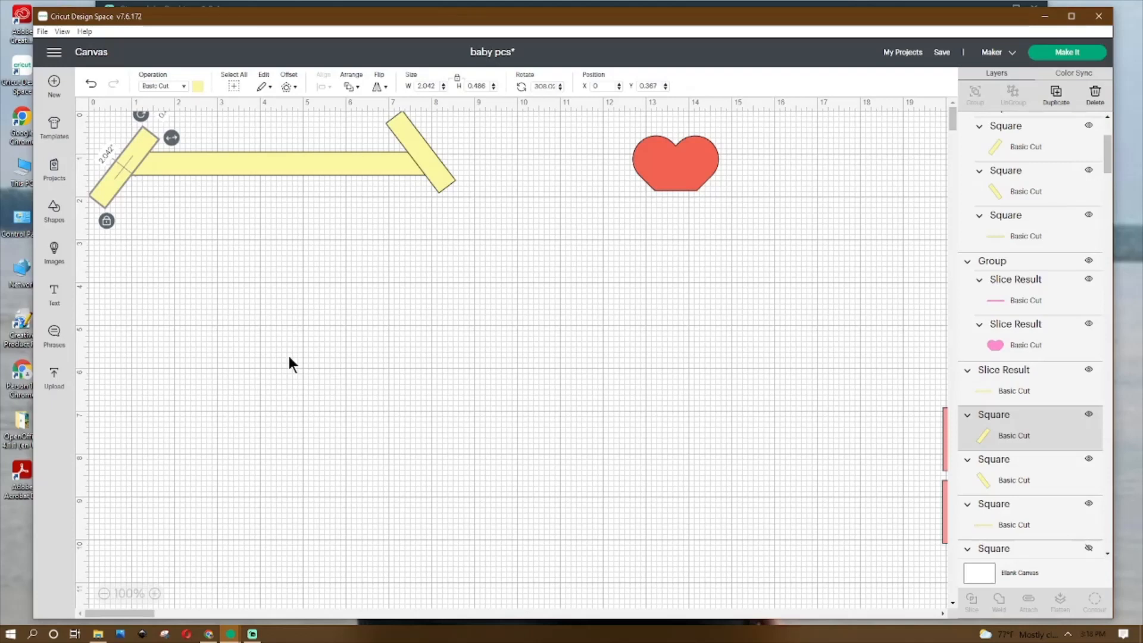
right_click(127, 159)
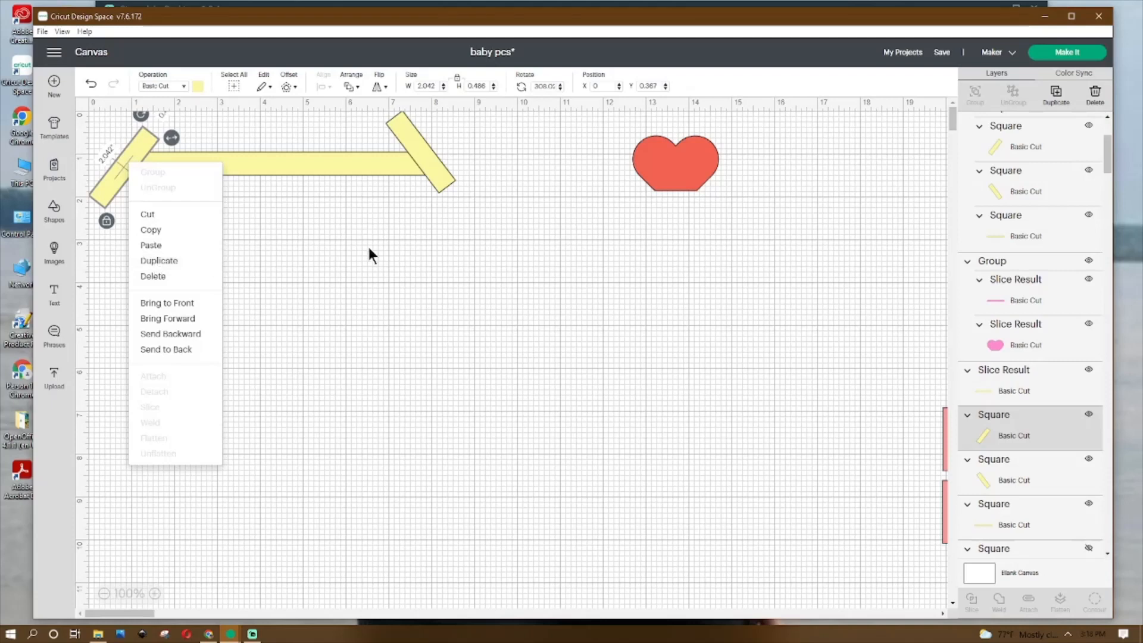
click(415, 144)
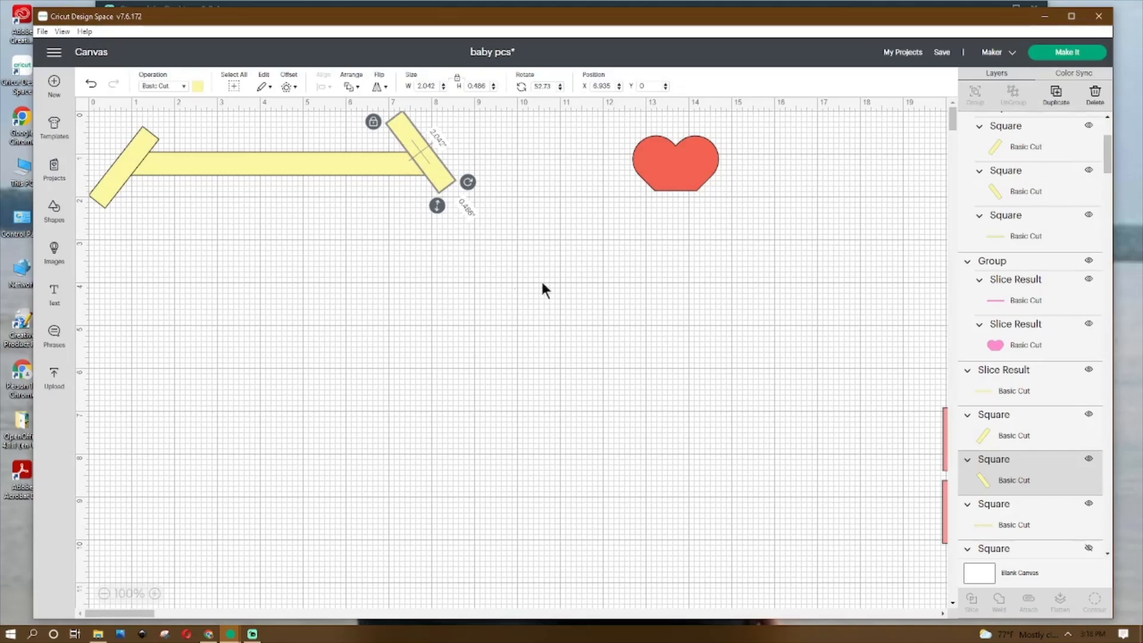
click(502, 313)
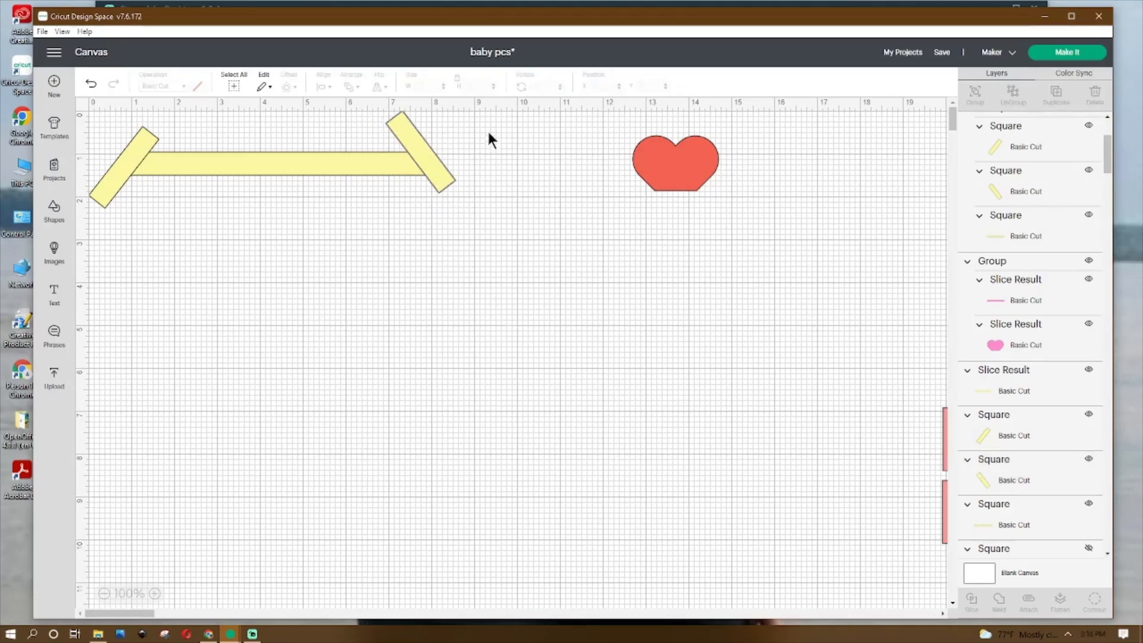
Step: Slice both ends of the horizontal yellow bar at an angle using the overlapping slanted strips
drag(484, 123, 394, 206)
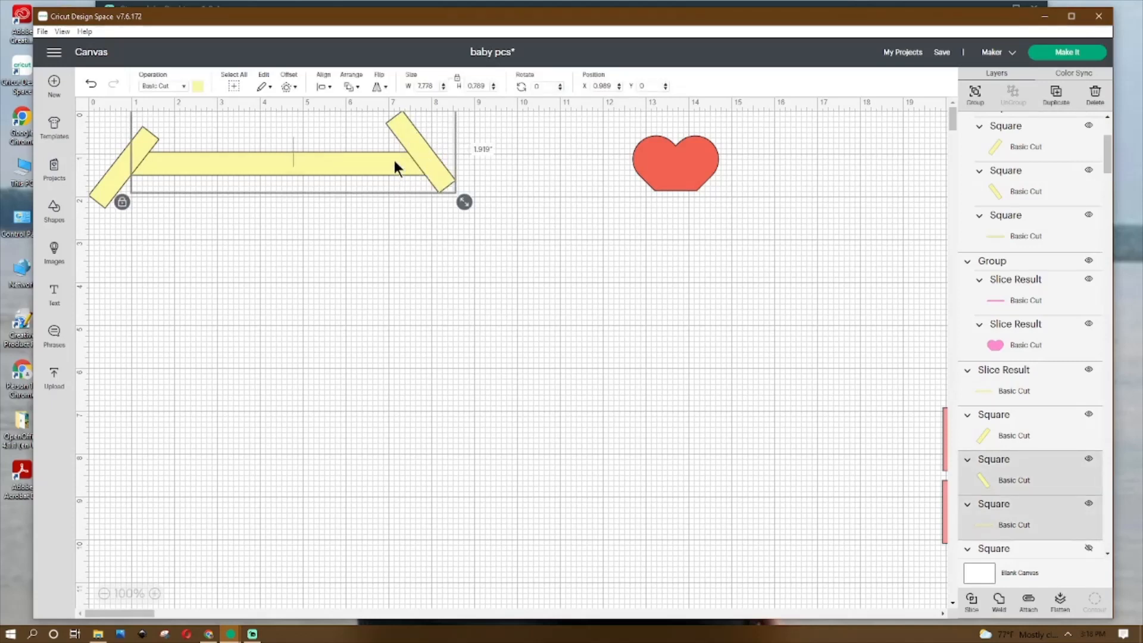
click(970, 602)
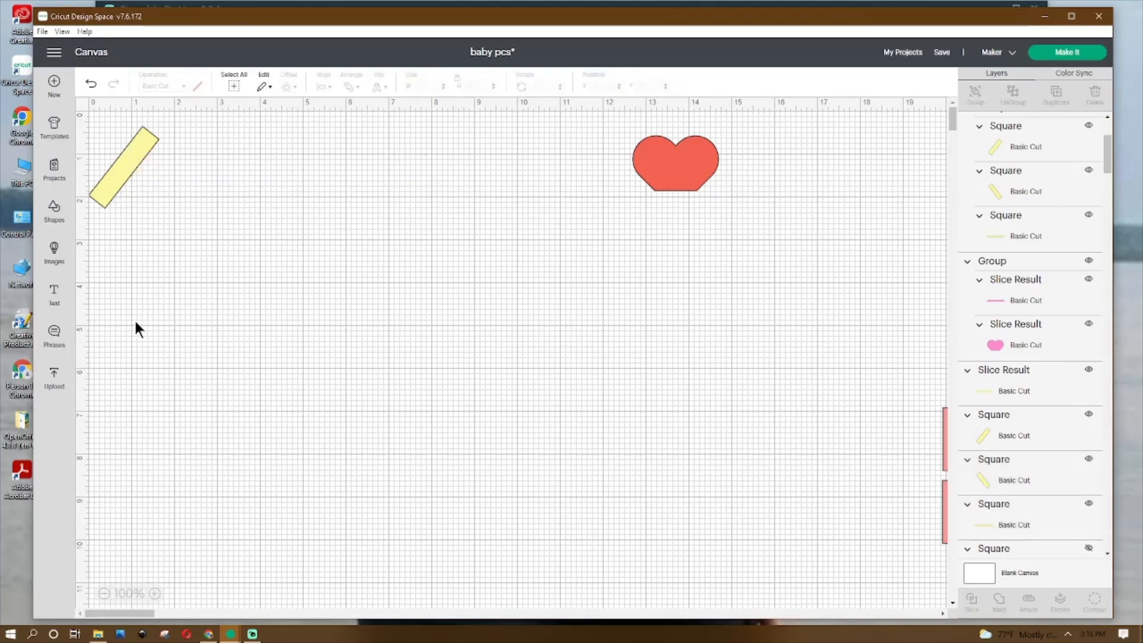
drag(141, 302, 123, 121)
click(970, 600)
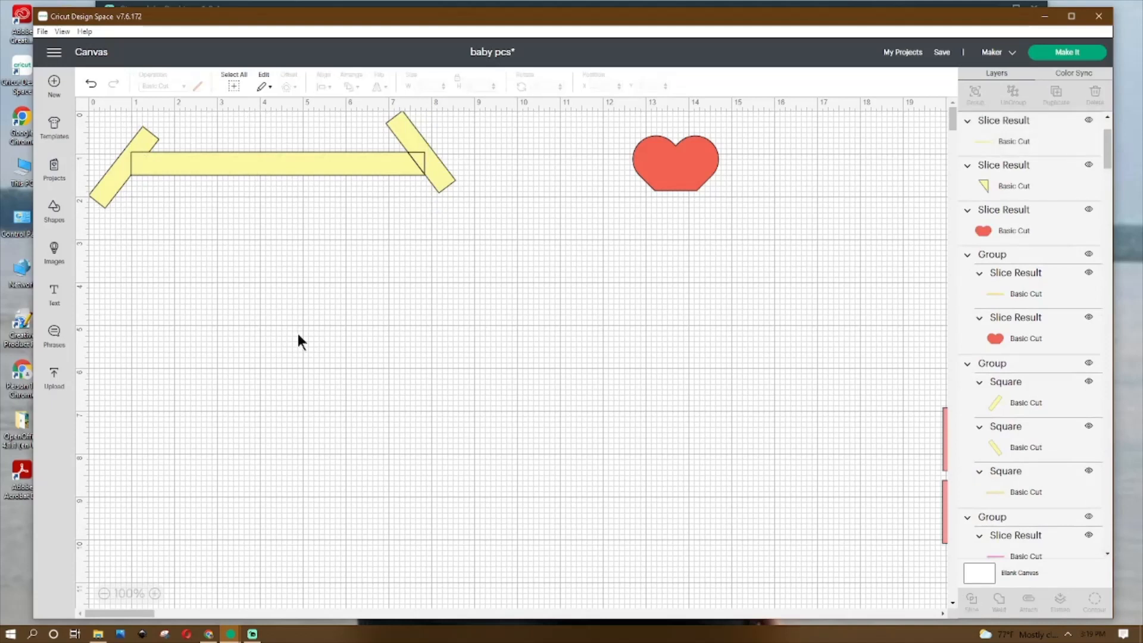
Step: Move the trimmed yellow bar below the slanted strips and delete the strips with their leftover slice pieces
drag(293, 175, 265, 303)
drag(489, 143, 195, 198)
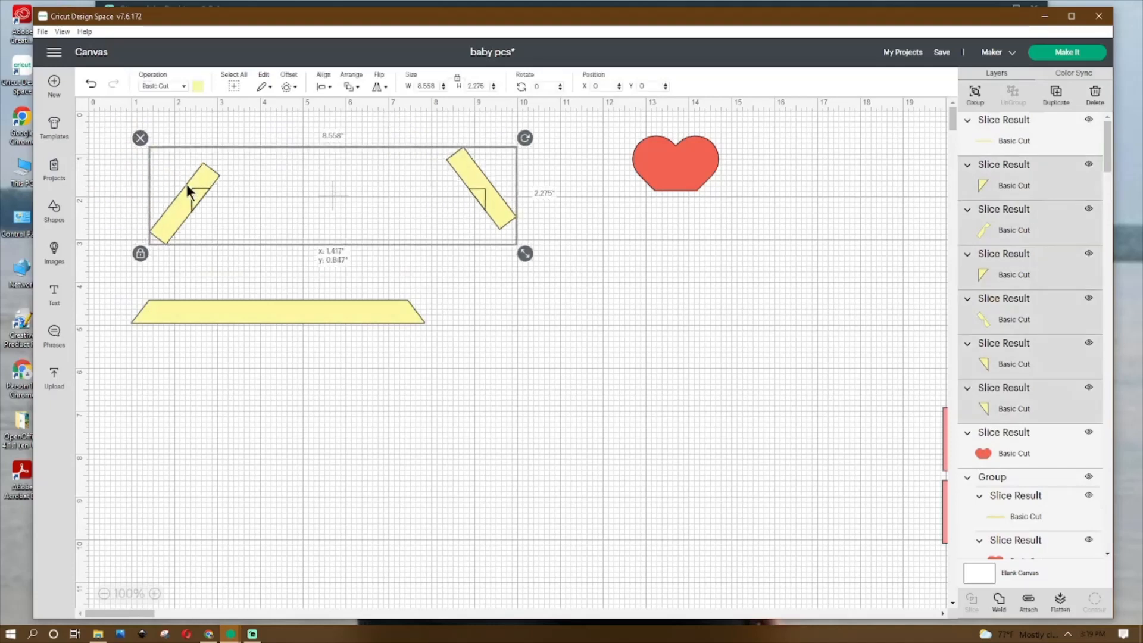
click(145, 145)
Step: Duplicate the trimmed yellow bar, moving the copy aside and bringing the flat-bottomed red heart over to the original
click(215, 307)
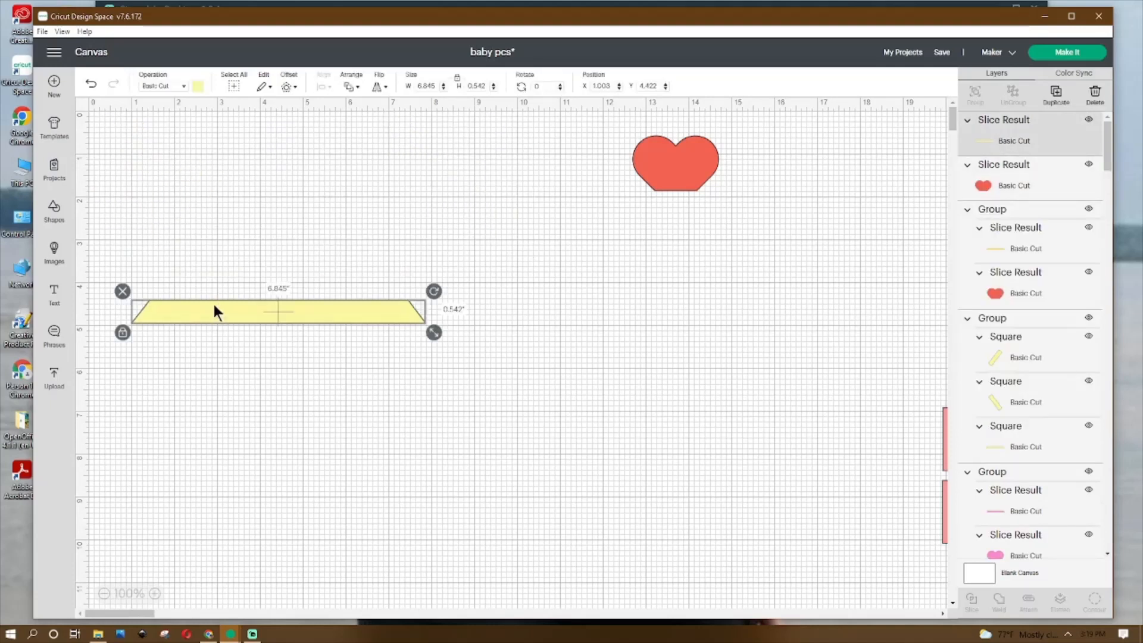
right_click(259, 309)
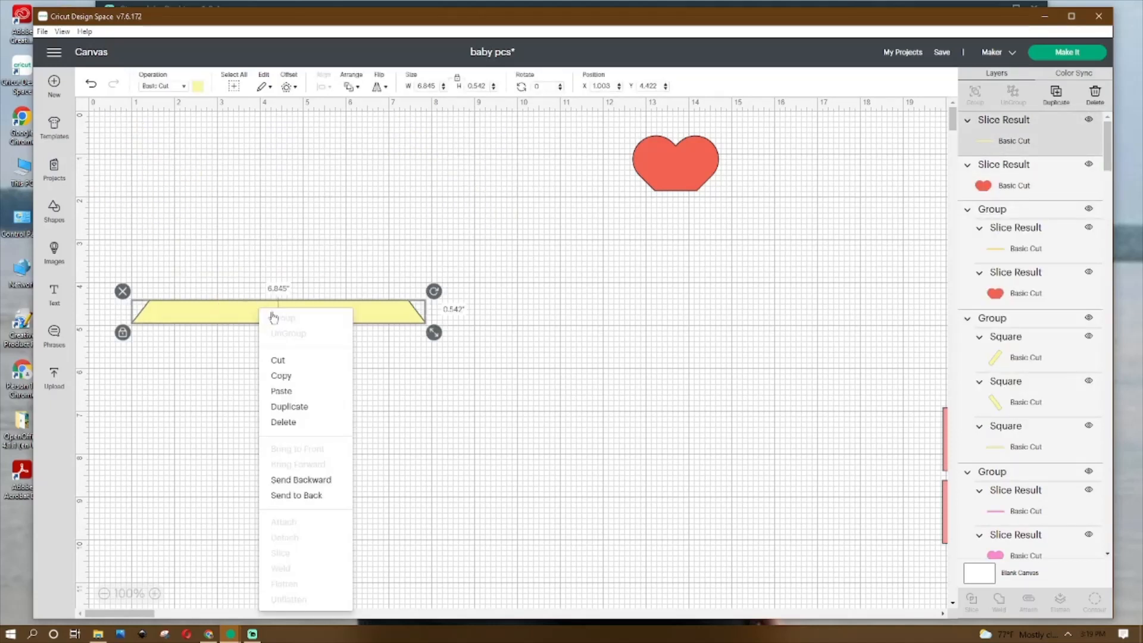
click(289, 406)
drag(292, 324, 728, 335)
drag(705, 169, 355, 243)
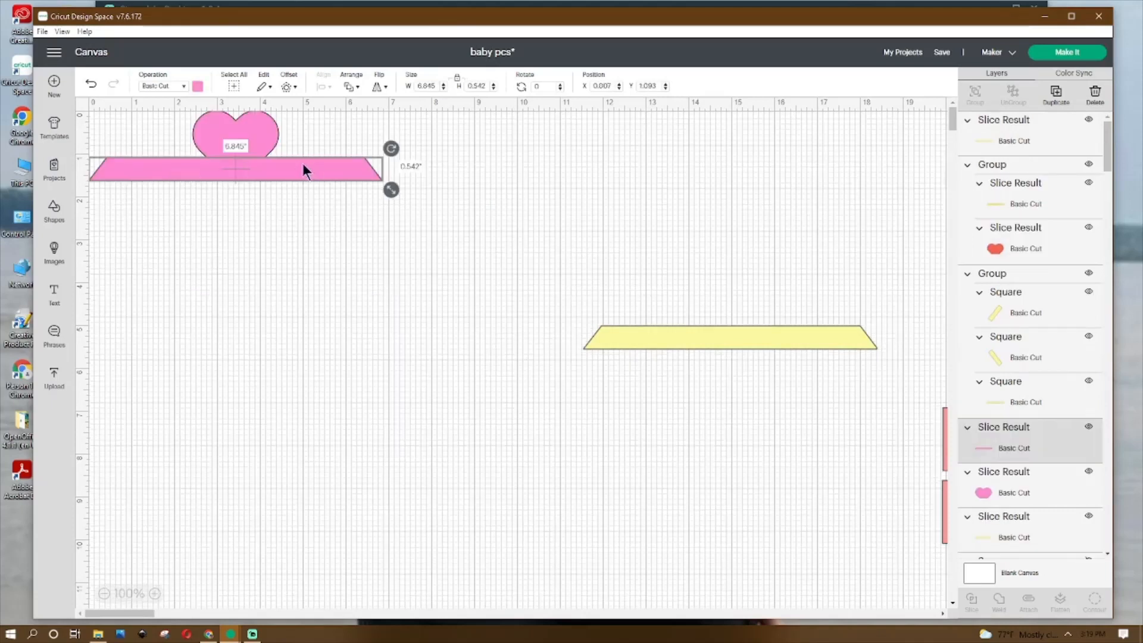
Step: Weld the pink heart to the pink angled bar and move the welded piece above the yellow bar
click(256, 124)
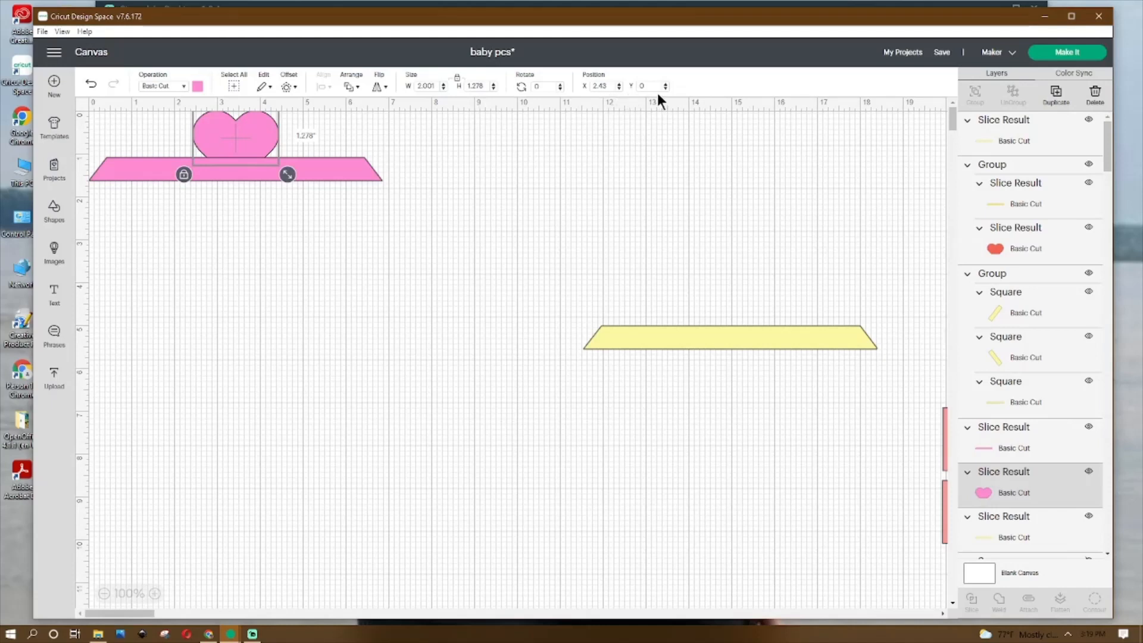
click(370, 176)
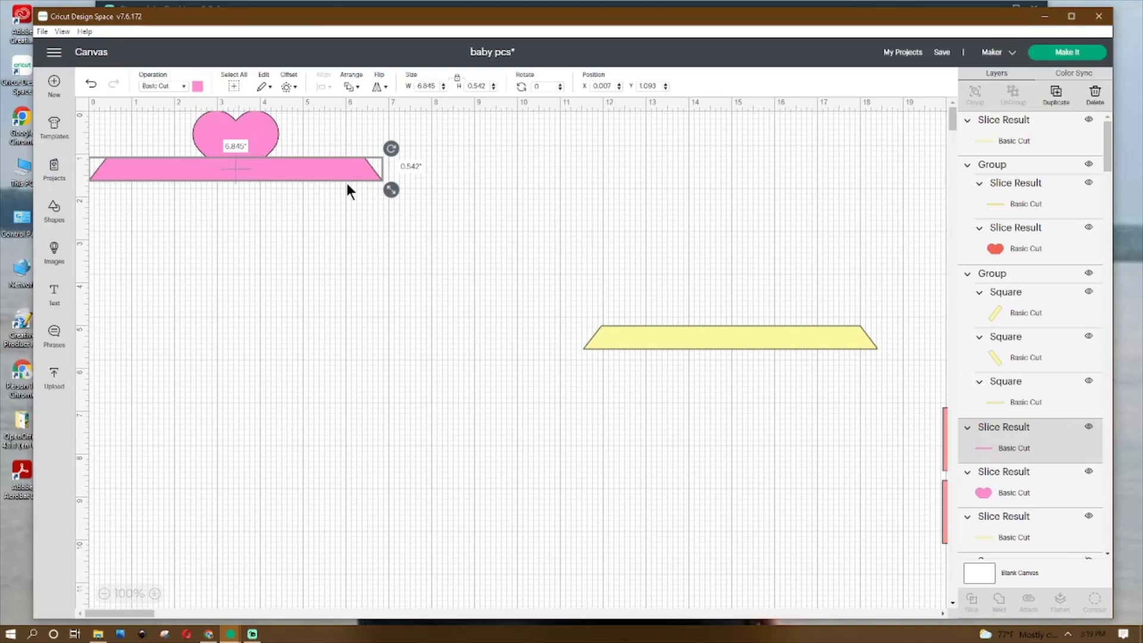
drag(422, 127, 237, 207)
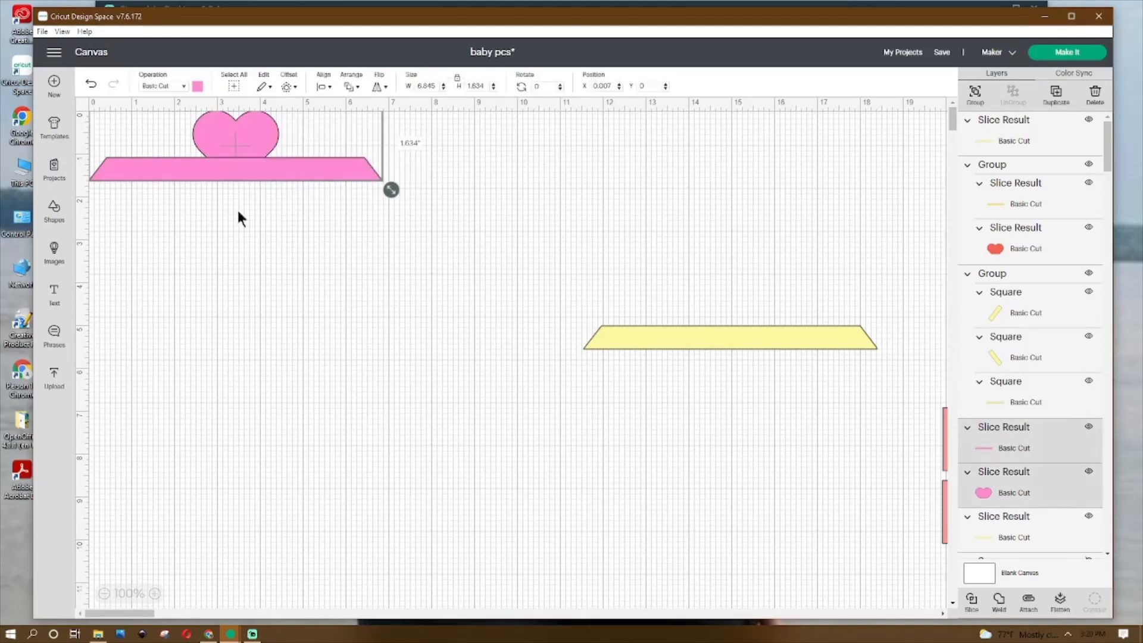
click(998, 600)
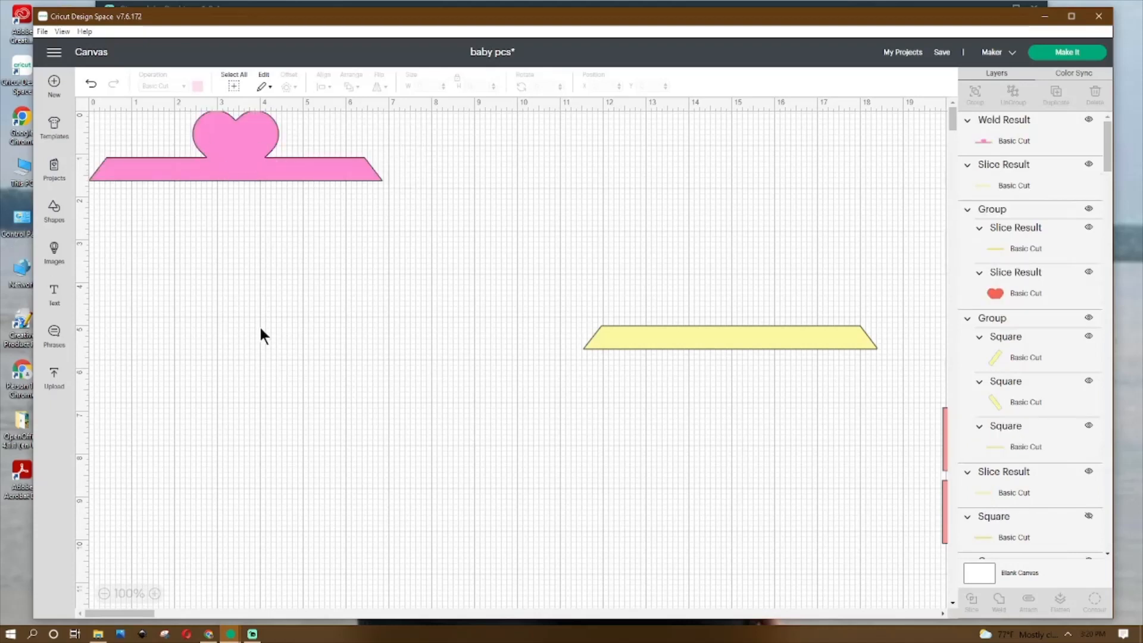
drag(229, 158, 632, 124)
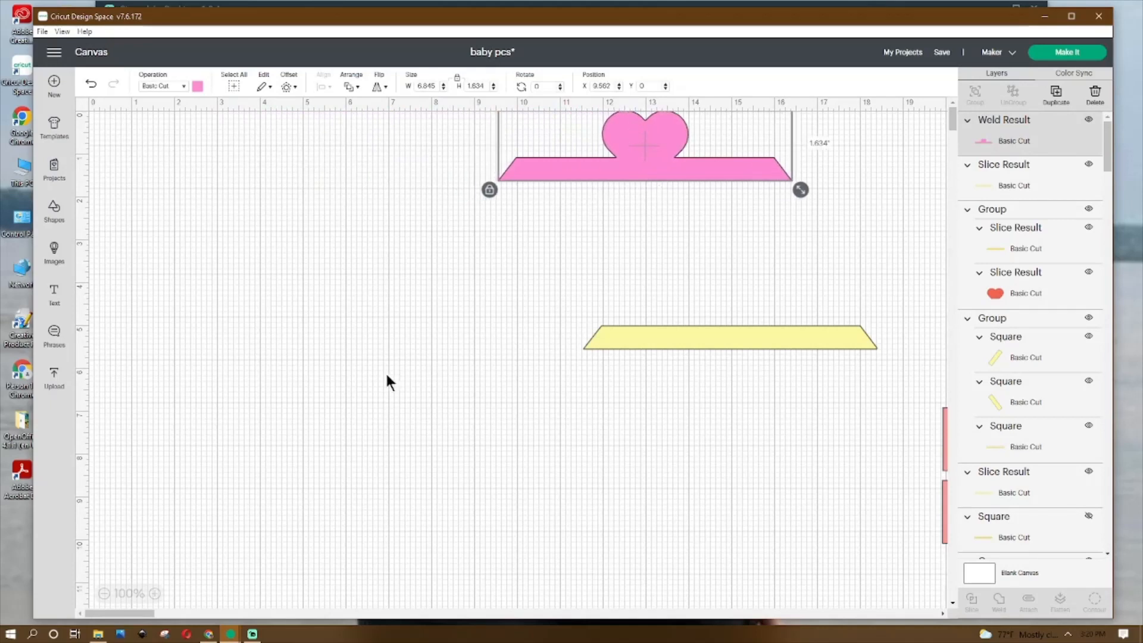
Step: Bring in the gray half circle and unhide the salmon half circle that overlaps it
key(ctrl+v)
click(59, 214)
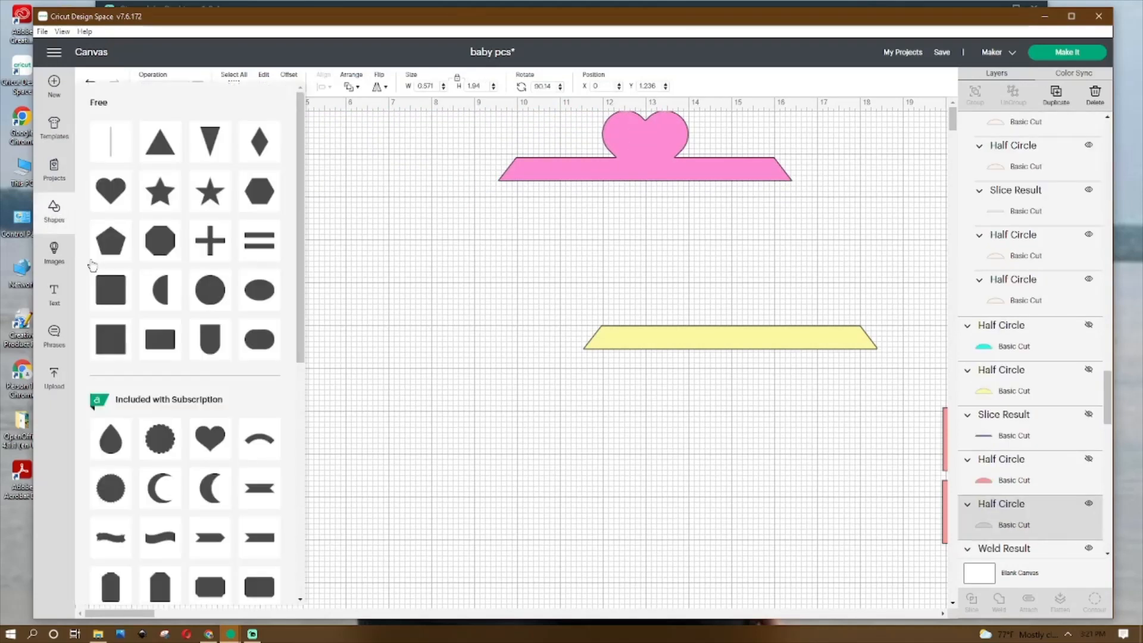
click(402, 329)
click(138, 174)
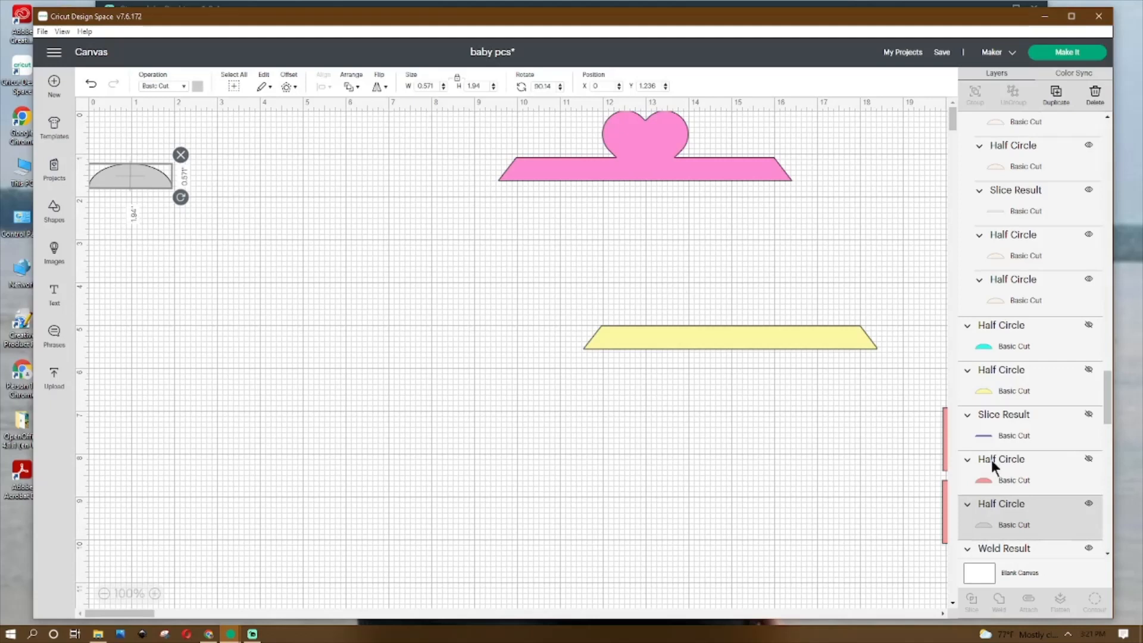
right_click(145, 186)
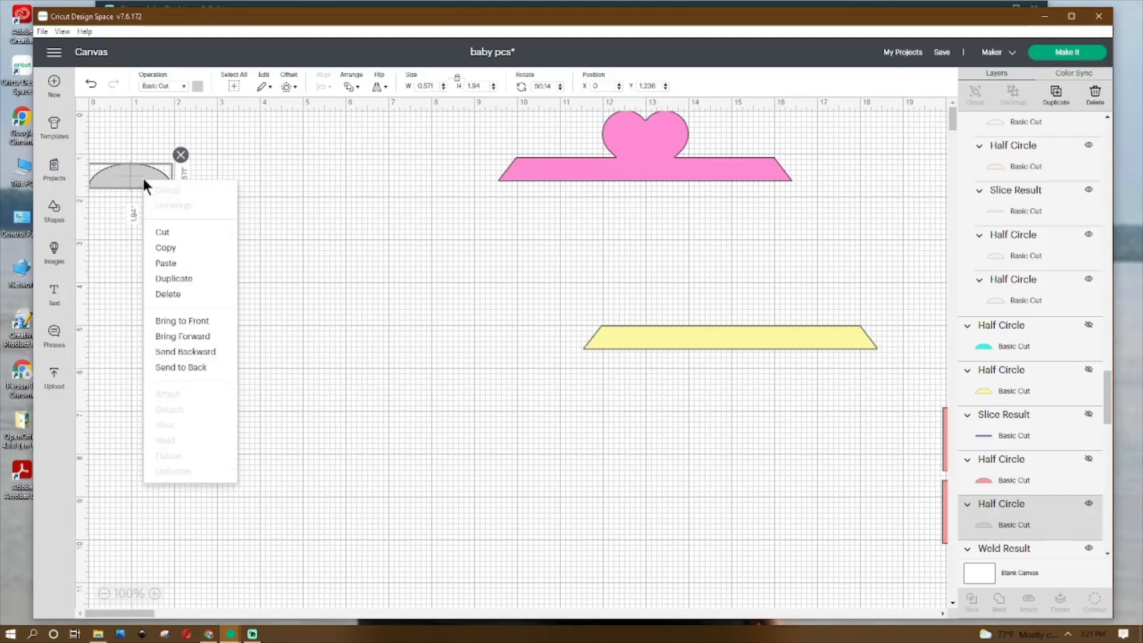
click(1089, 459)
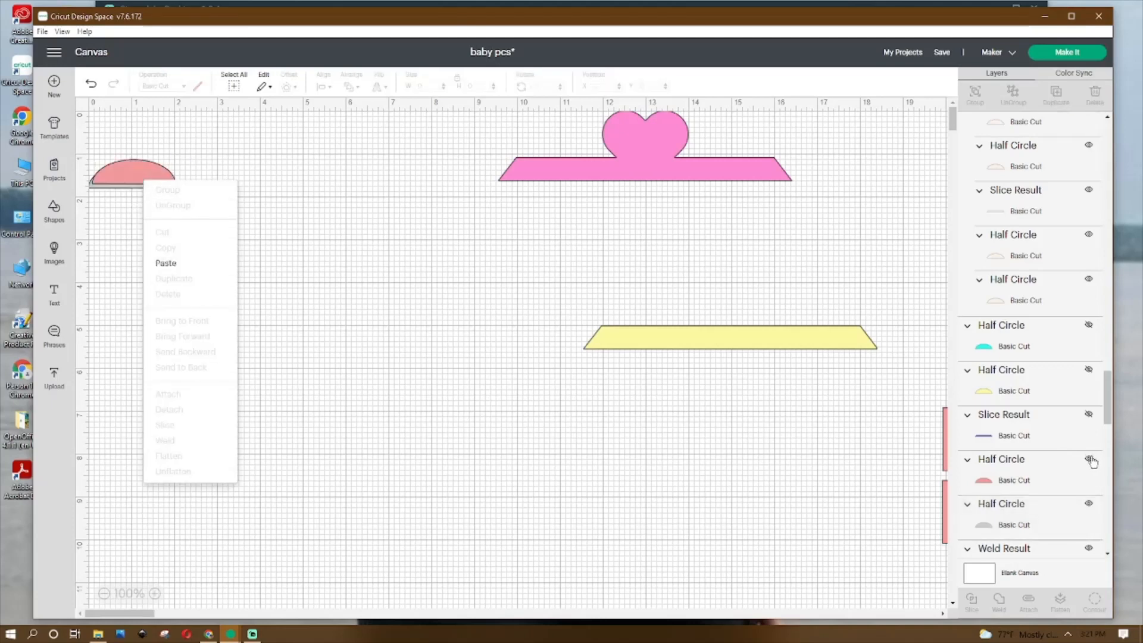
click(144, 167)
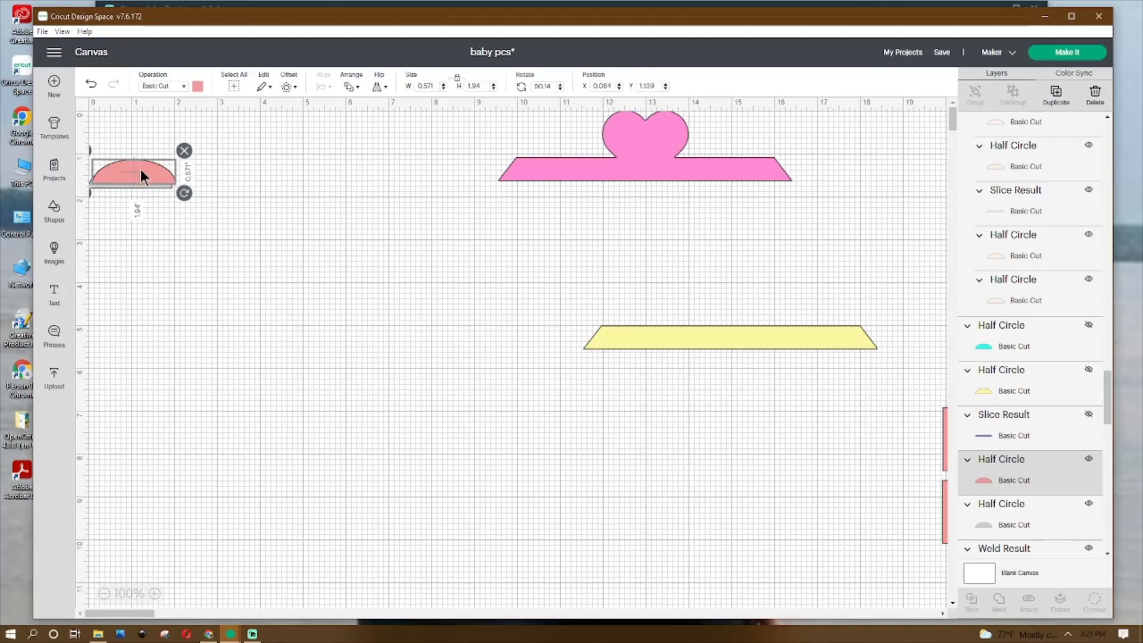
Step: Move the yellow angled bar up closer beneath the welded pink heart piece
click(683, 336)
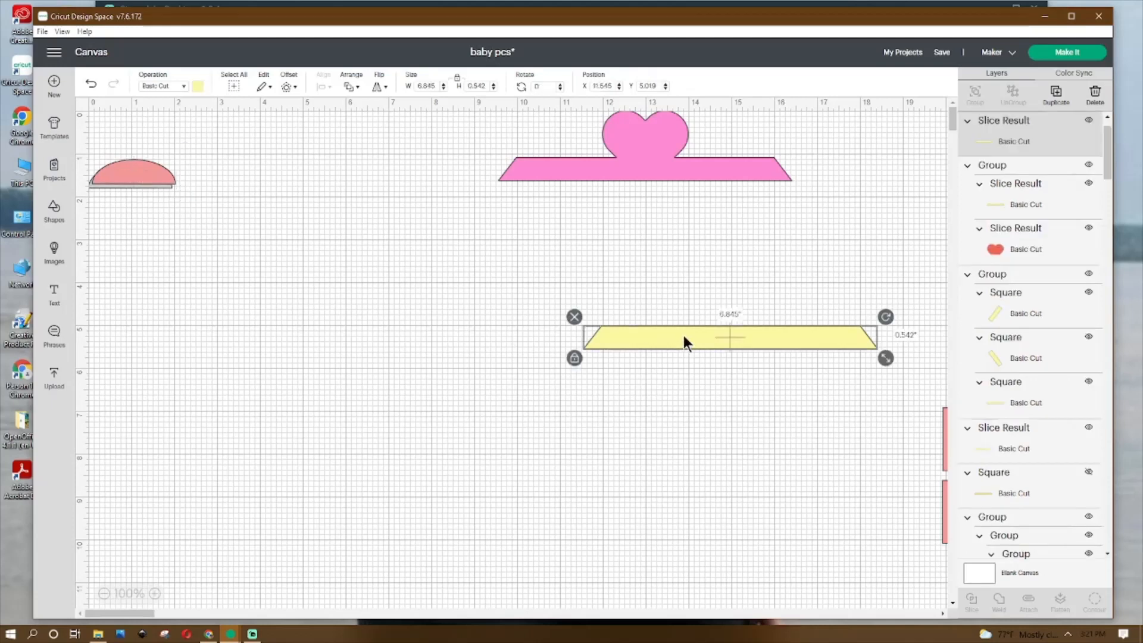
drag(684, 335, 633, 292)
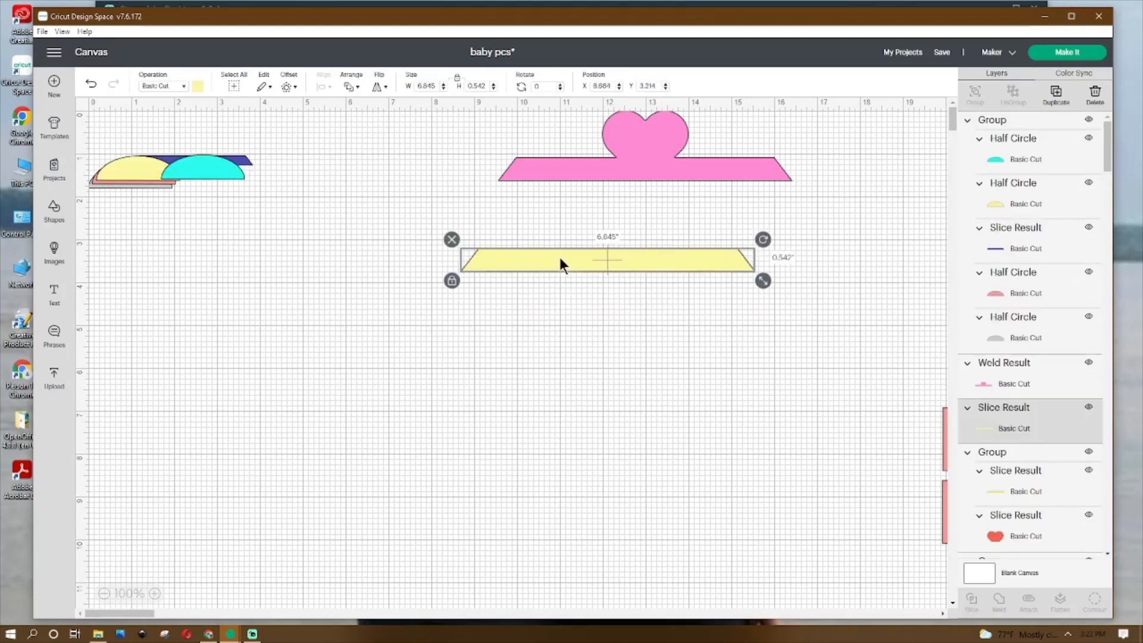
right_click(560, 259)
click(738, 223)
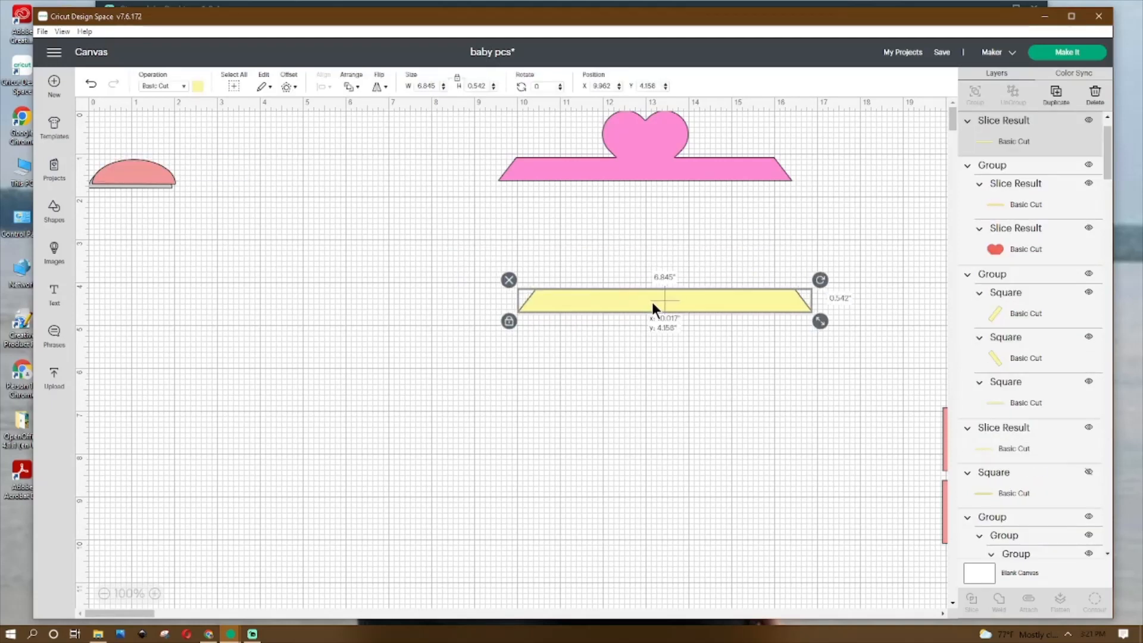
Step: Reposition the yellow angled bar and unhide the yellow and cyan half circles overlapping the dark blue angled strip
drag(653, 306, 669, 300)
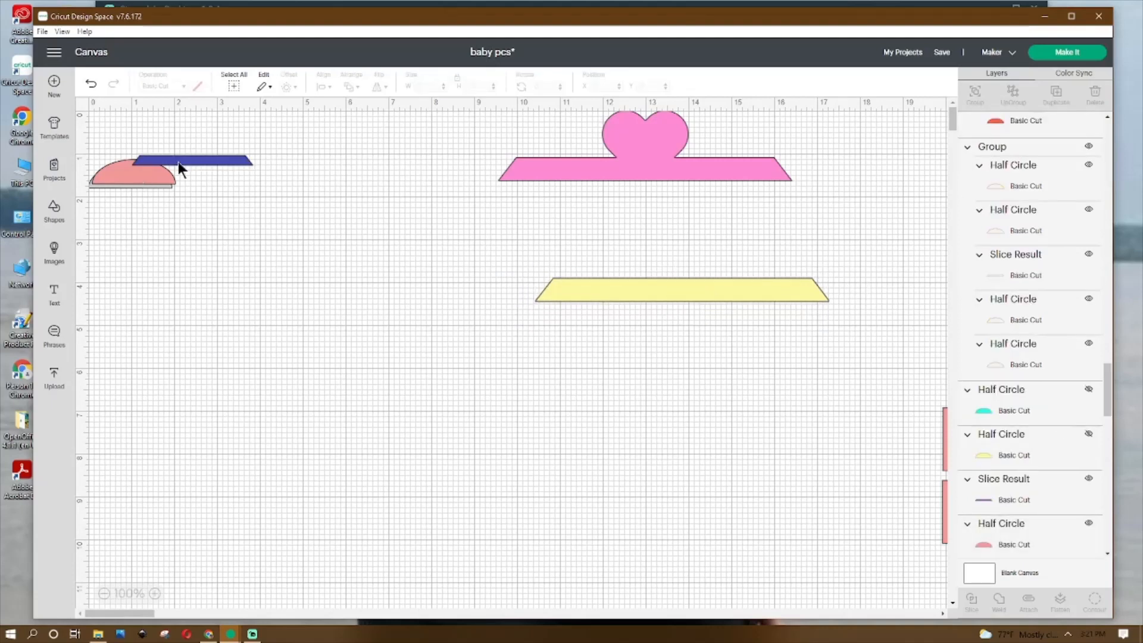
click(177, 162)
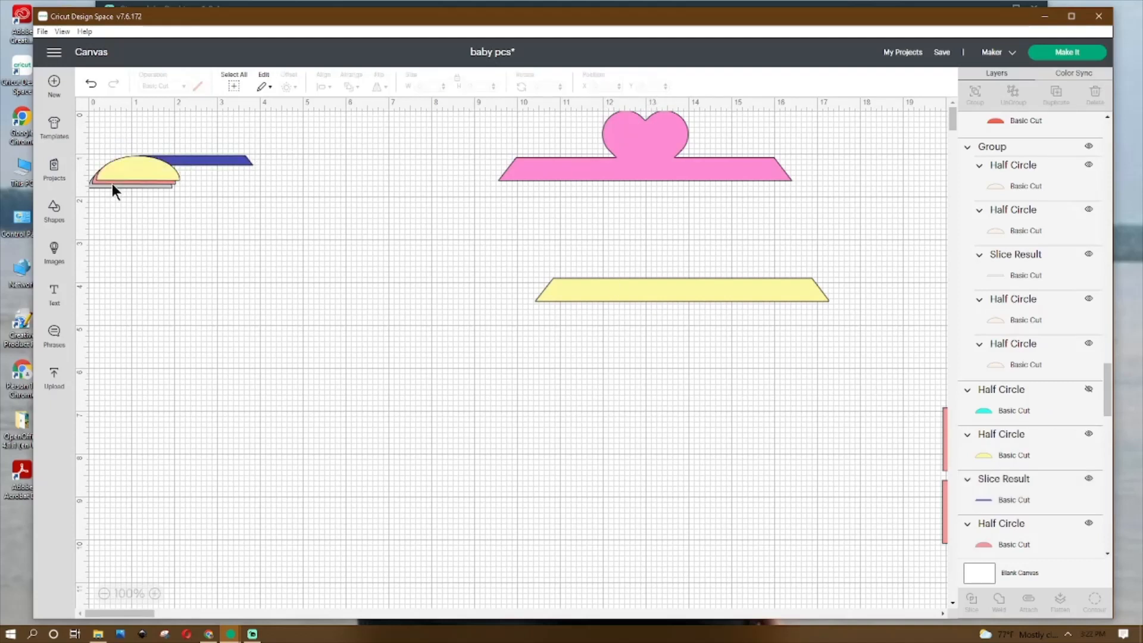
click(112, 183)
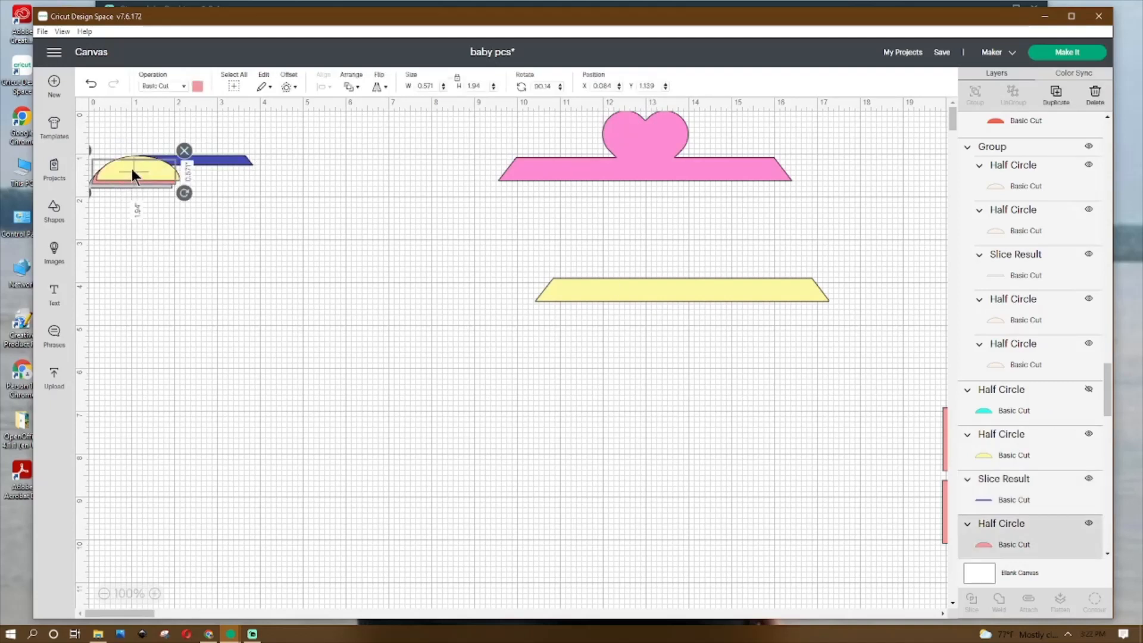
click(133, 169)
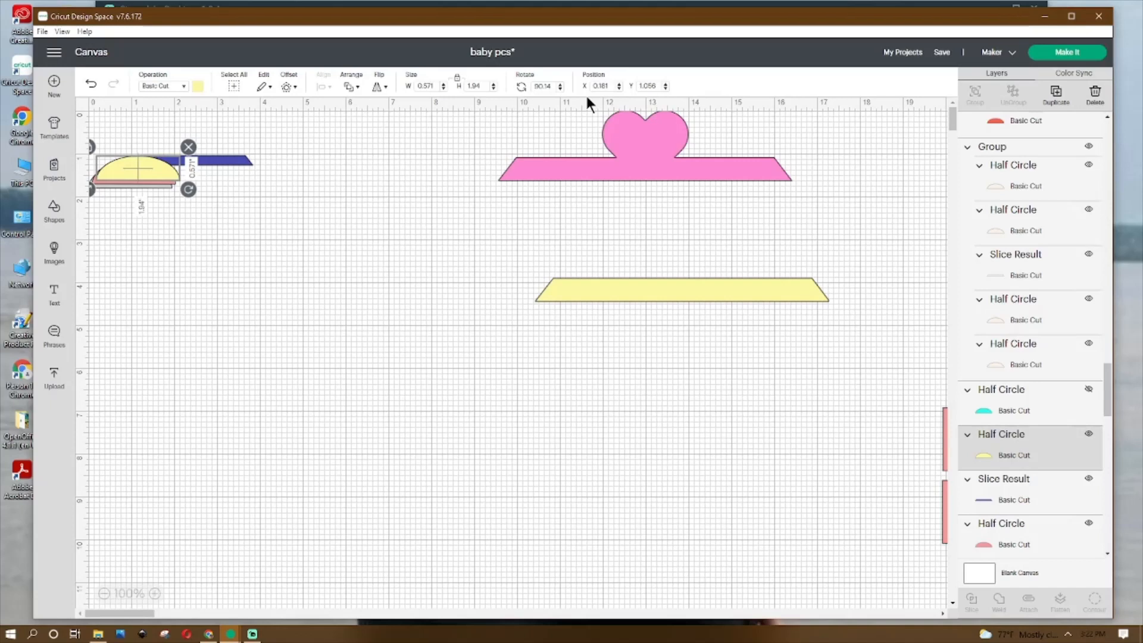
click(1087, 391)
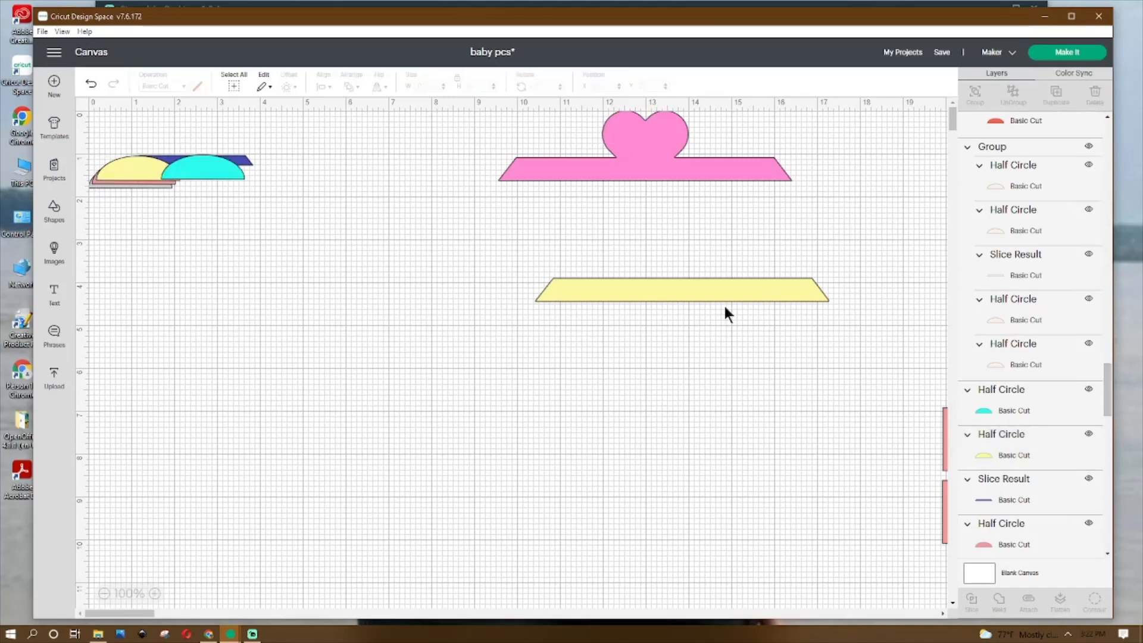
click(229, 177)
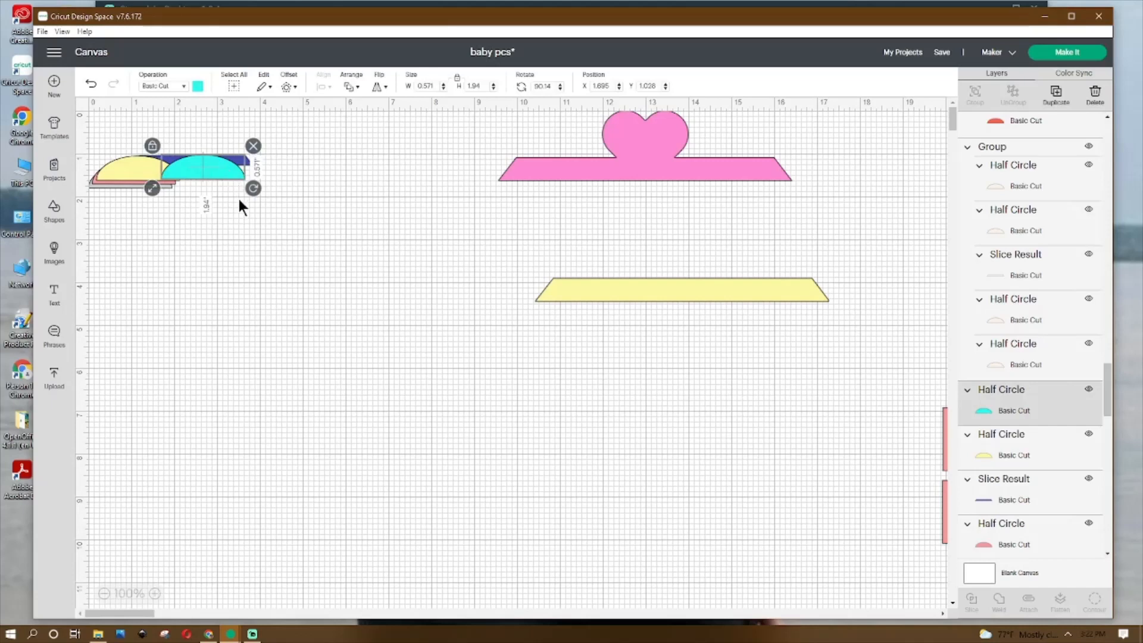
click(224, 232)
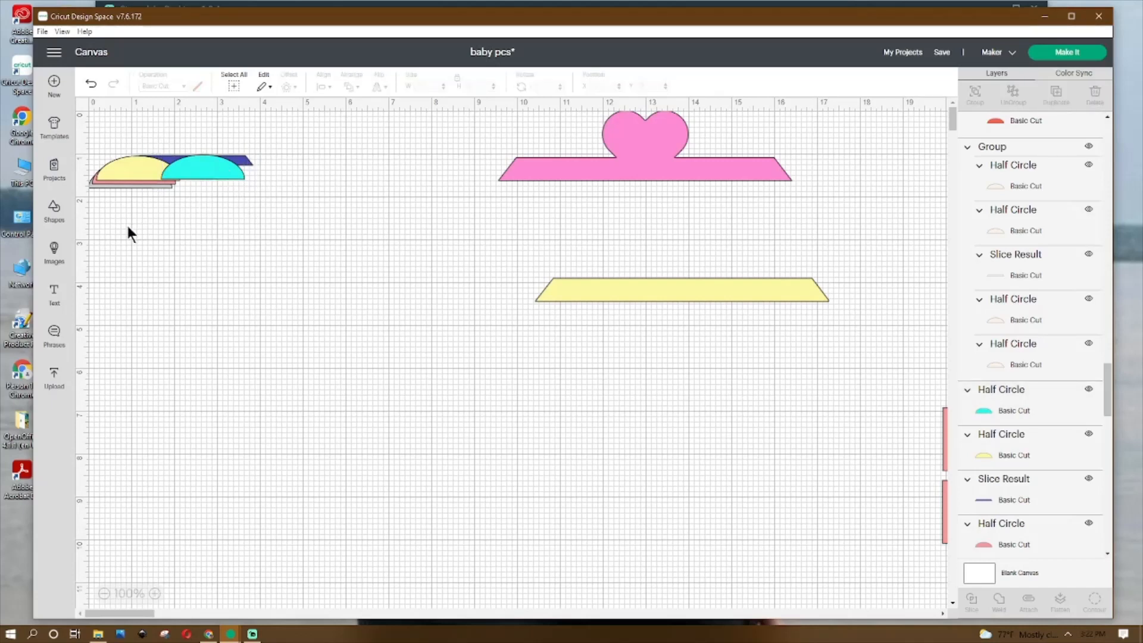
Step: Group the four half circles with the dark blue angled strip
drag(266, 126, 87, 205)
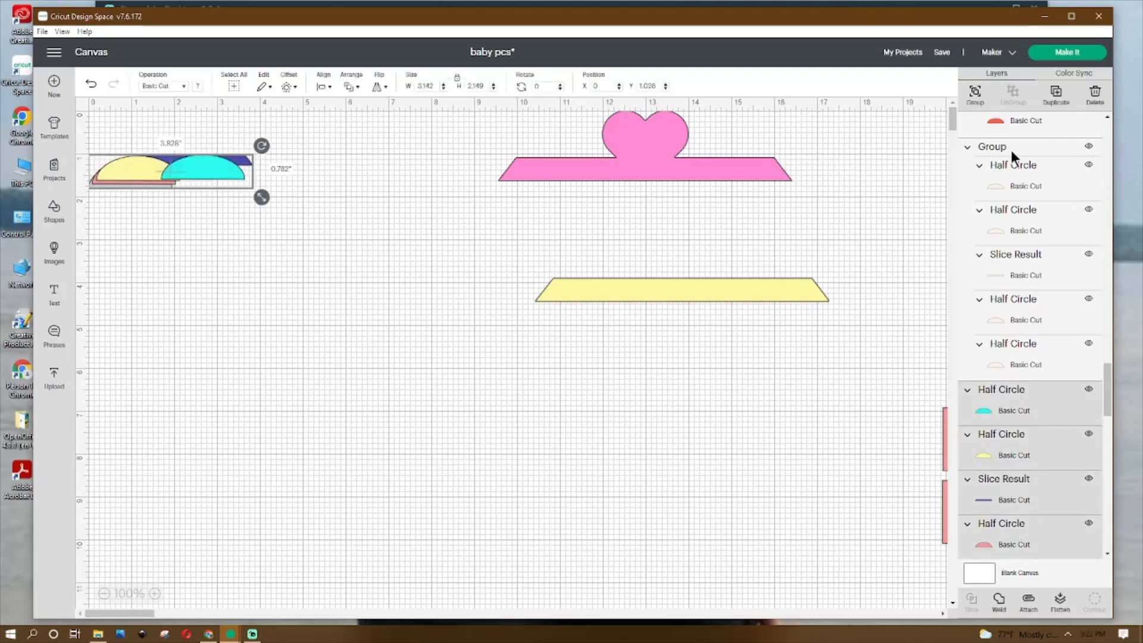
click(975, 93)
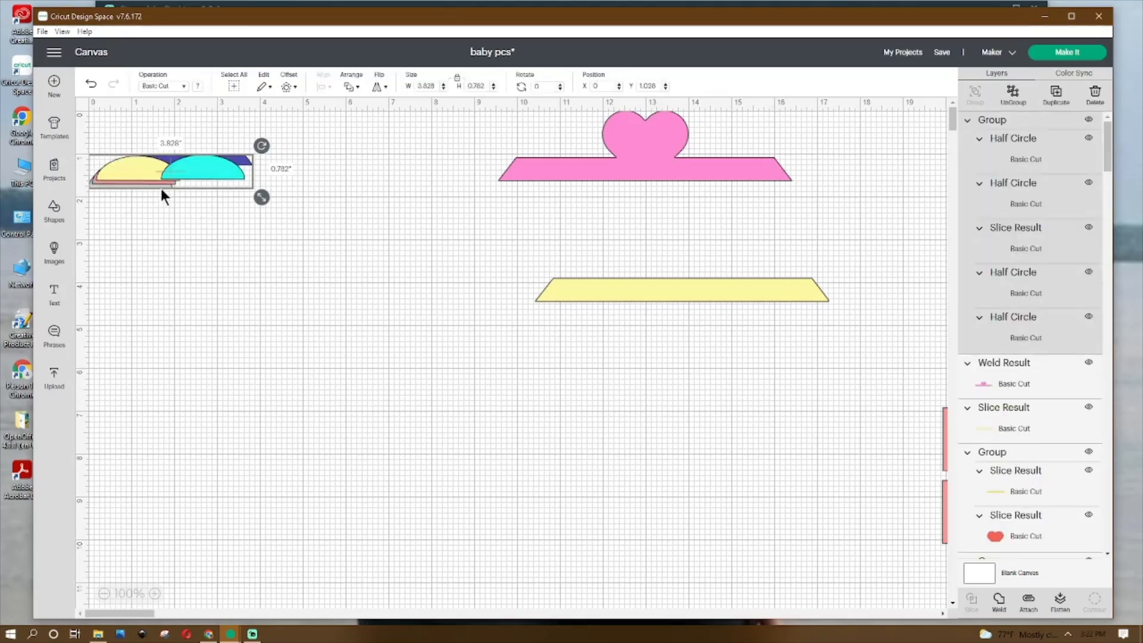
click(208, 238)
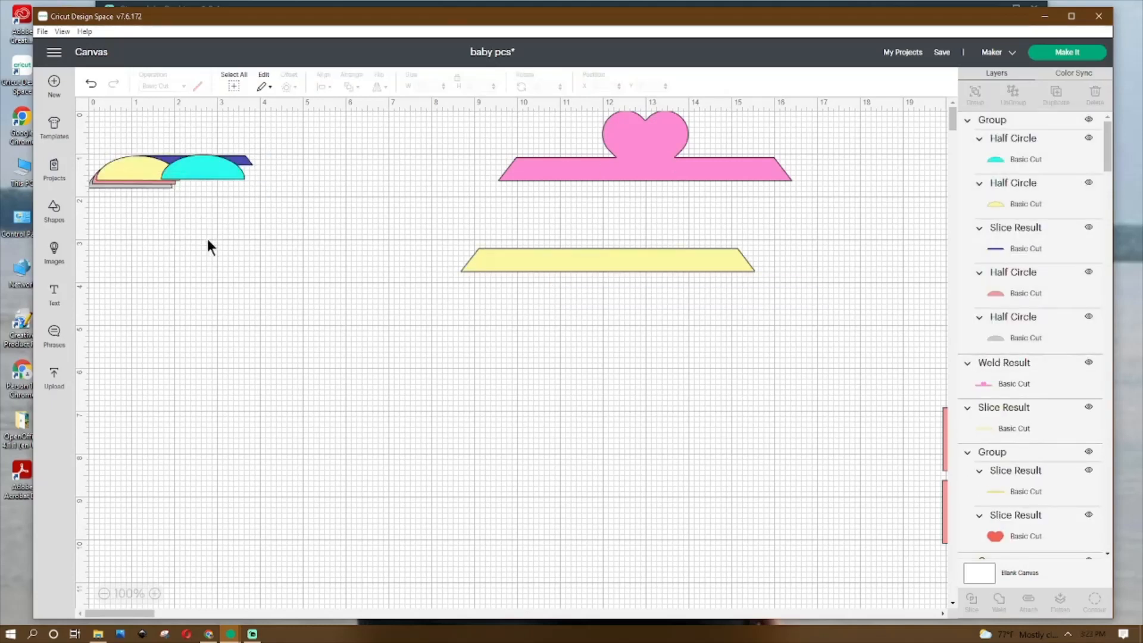
Step: Duplicate the layered half-circle group and flip the copy horizontally
click(138, 176)
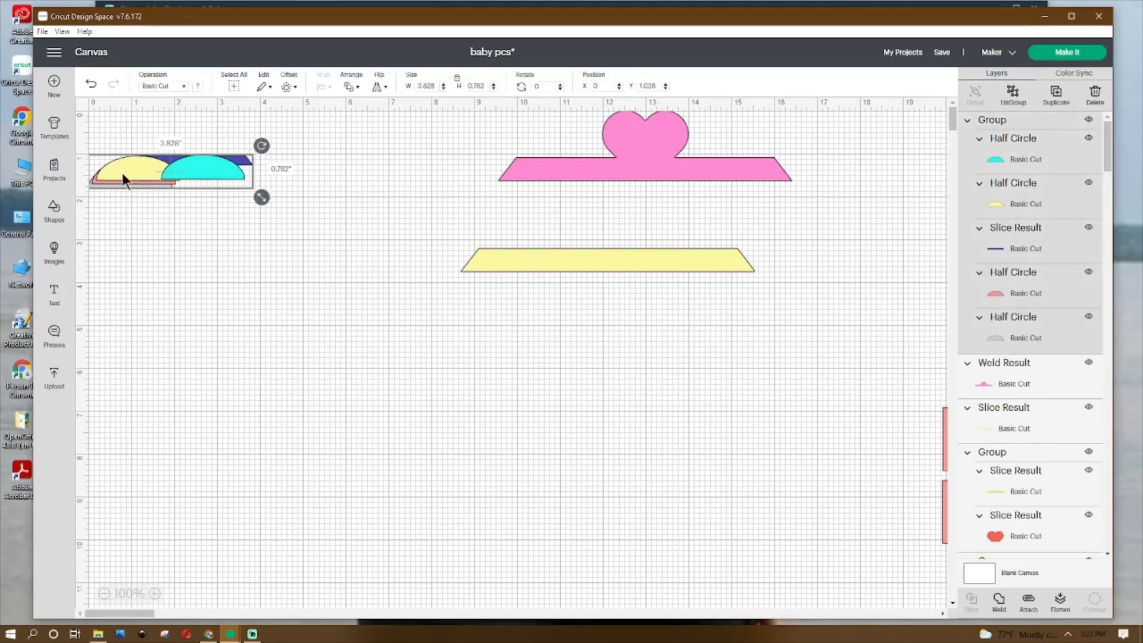
right_click(122, 172)
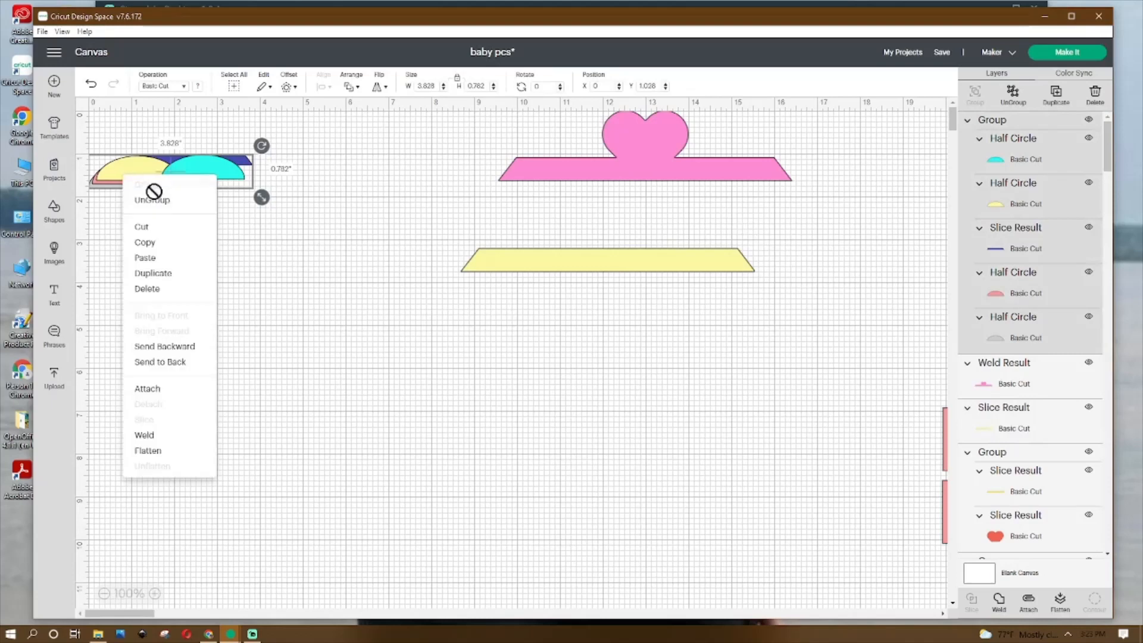
click(153, 273)
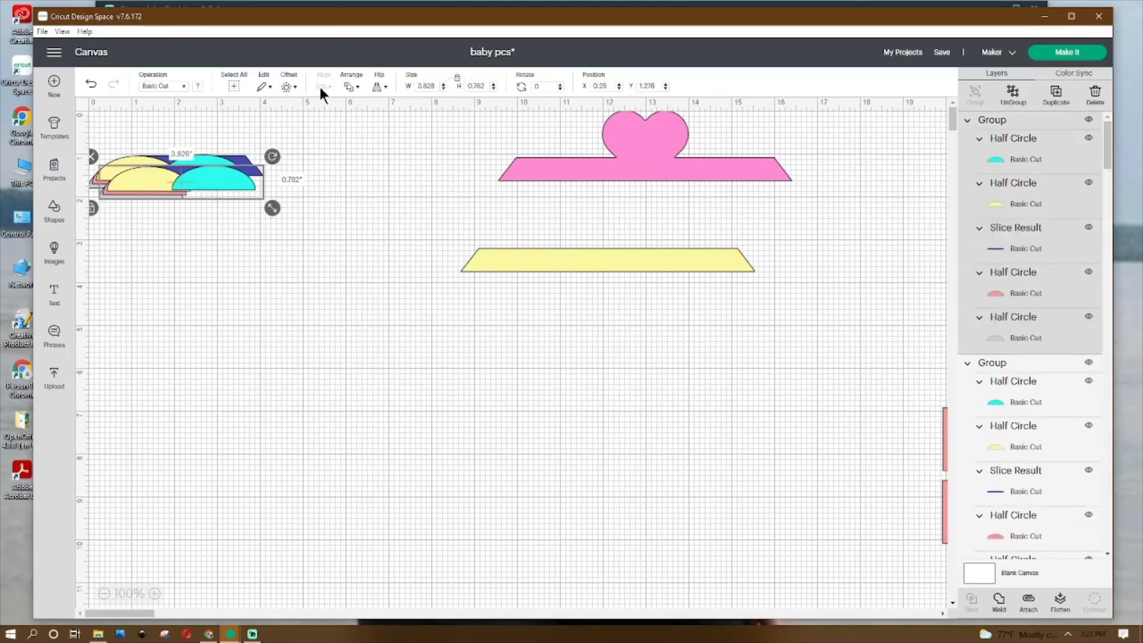
click(379, 87)
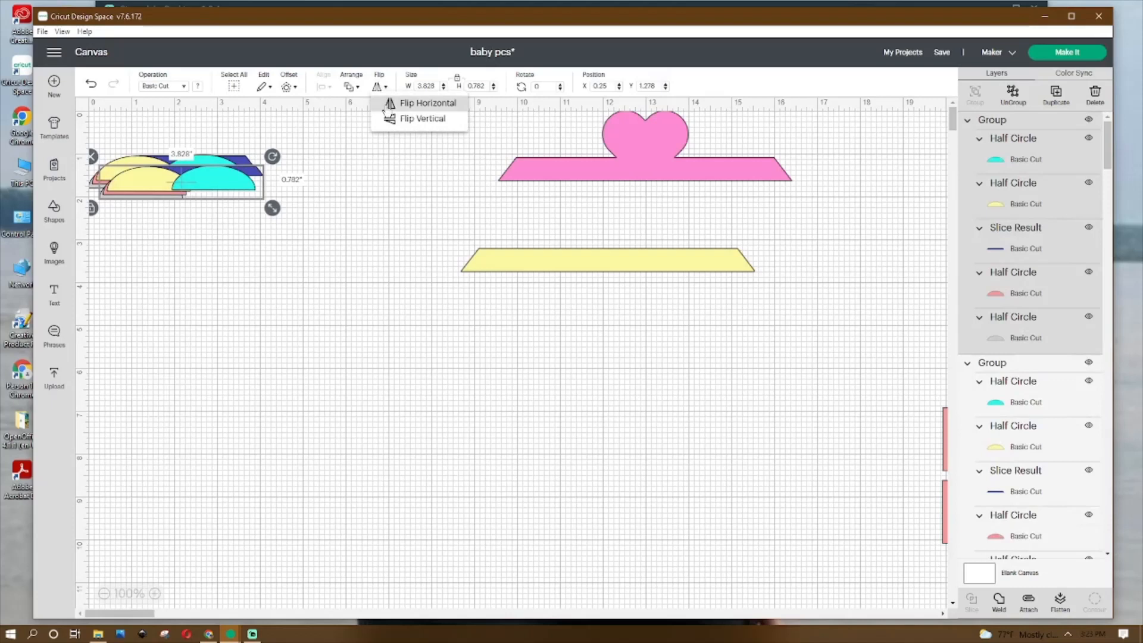
click(388, 101)
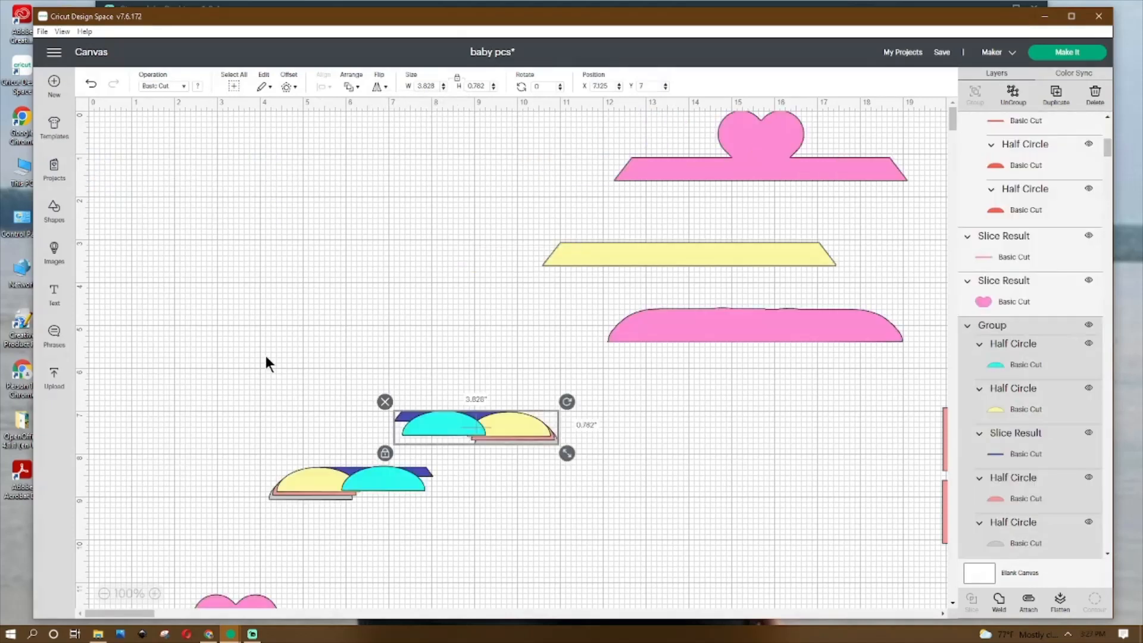
Step: Lay the green half-circle group over one end of the separate pink angled bar and move the original multicolored group away from the yellow bar
drag(264, 354, 554, 531)
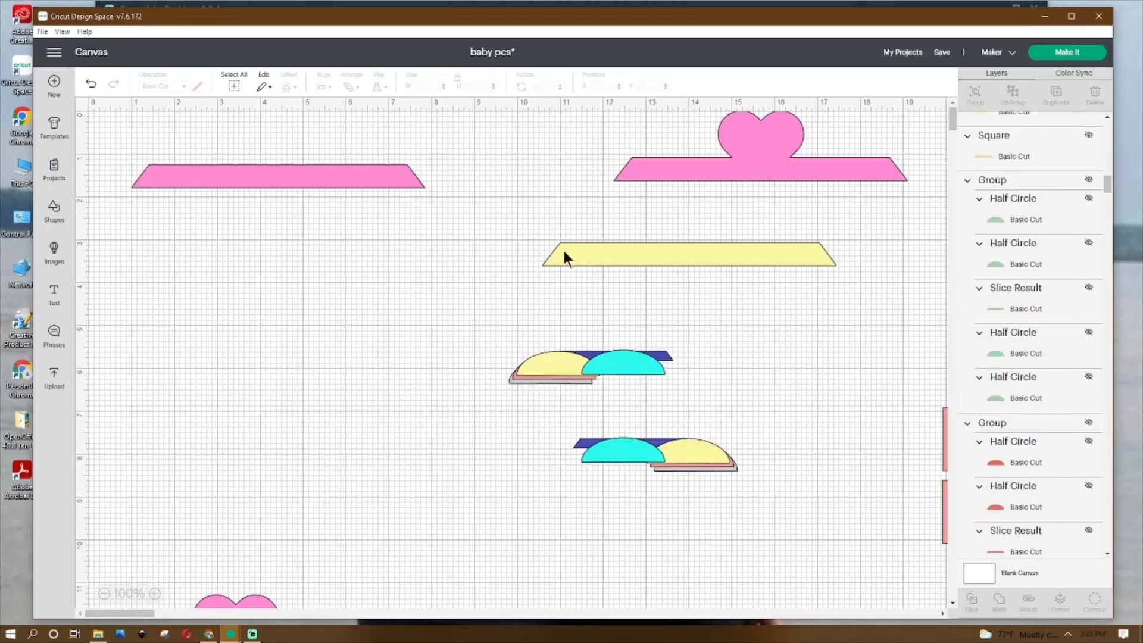
click(632, 252)
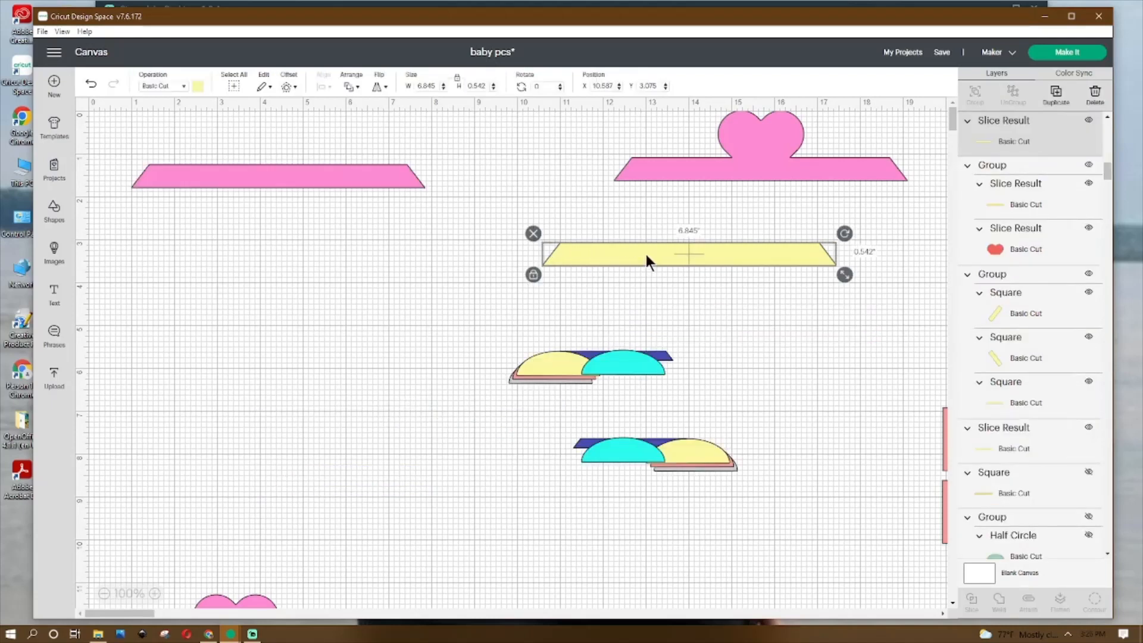
click(264, 176)
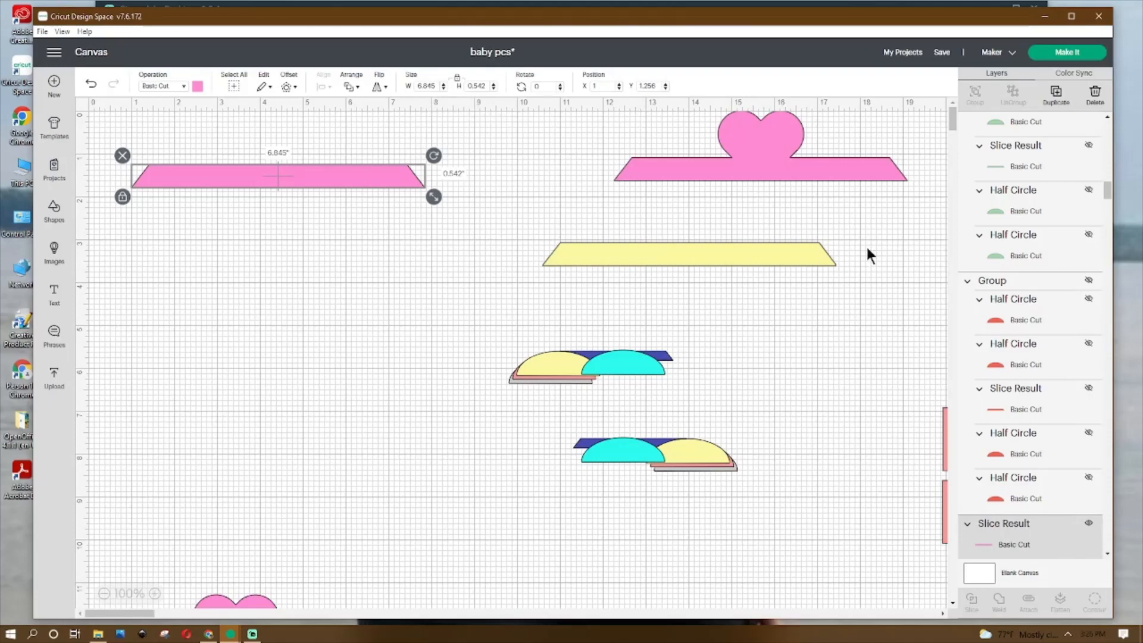
click(562, 362)
drag(586, 363, 344, 349)
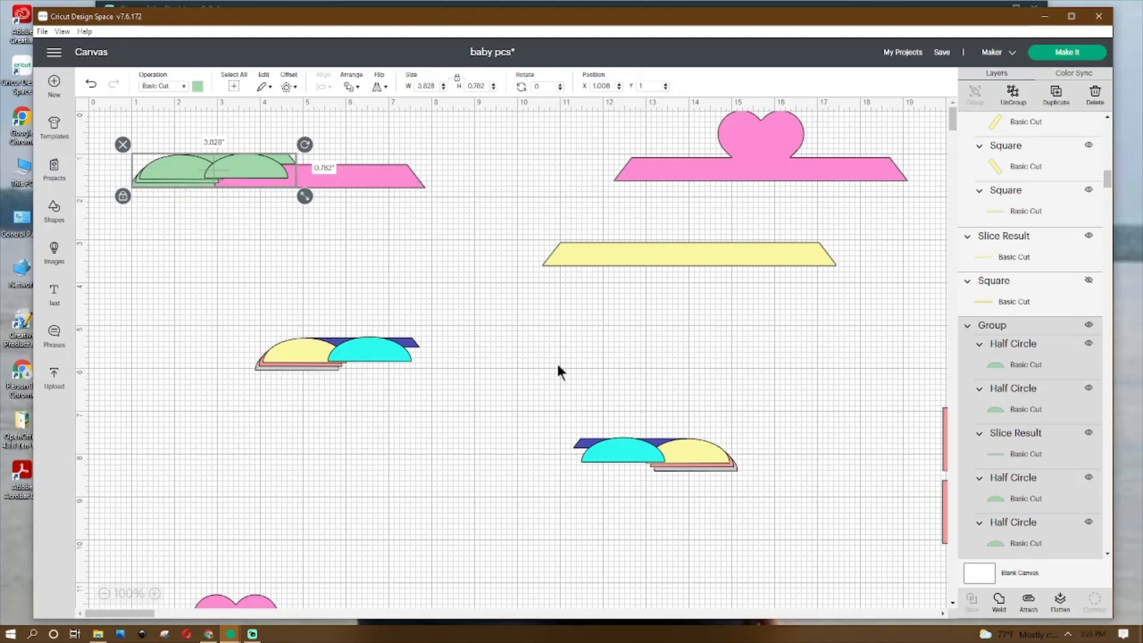
Step: Spread the original and mirrored multicolored half-circle groups apart, and unhide the red group over the pink bar's other end
drag(366, 349, 380, 477)
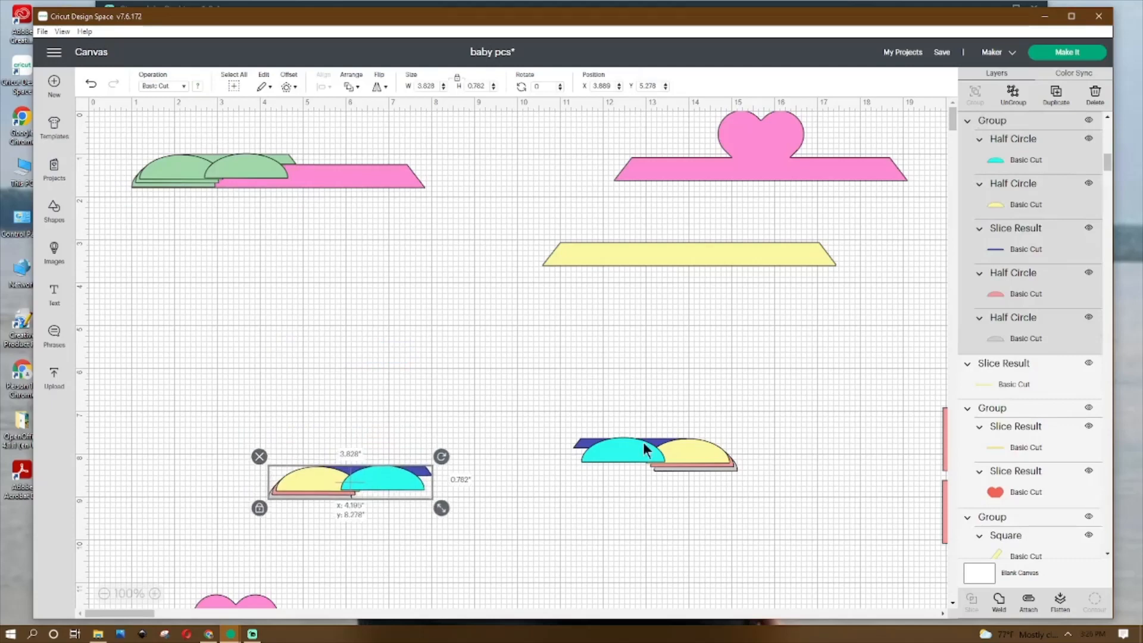
click(681, 447)
drag(681, 448, 626, 395)
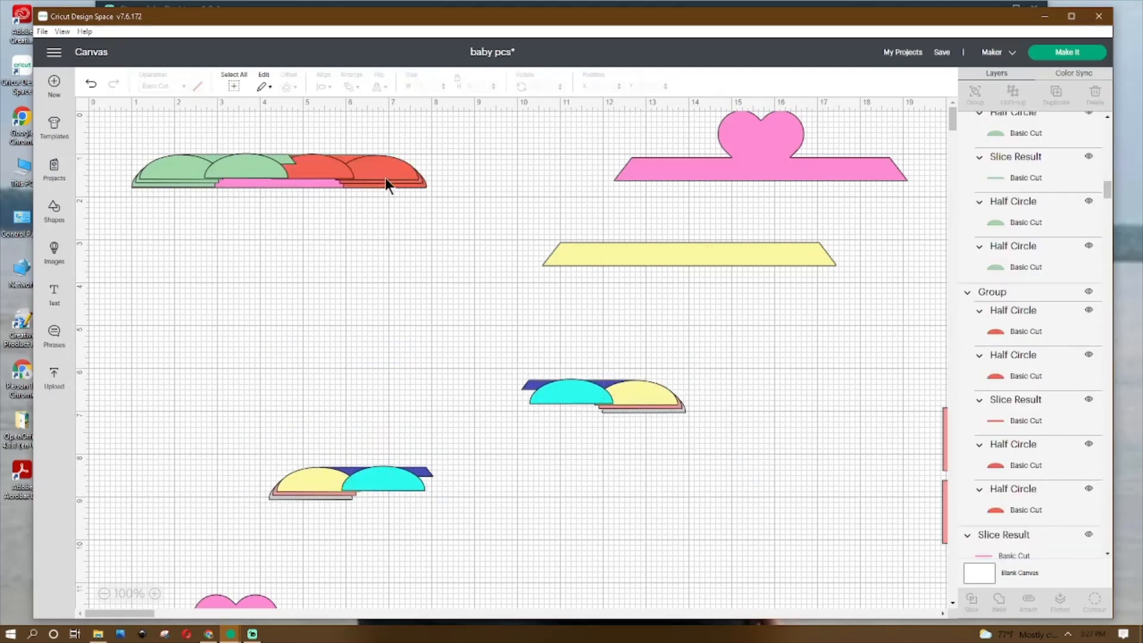
Step: Weld the green and red half-circle groups to the pink angled bar and move the welded piece below the yellow bar
click(384, 177)
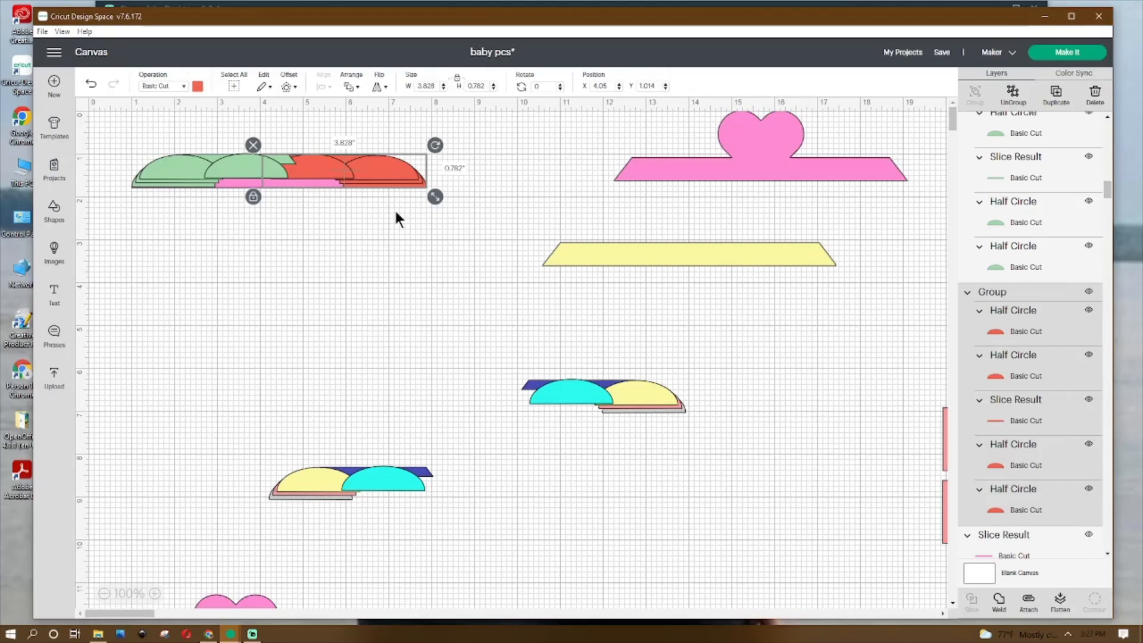
click(419, 219)
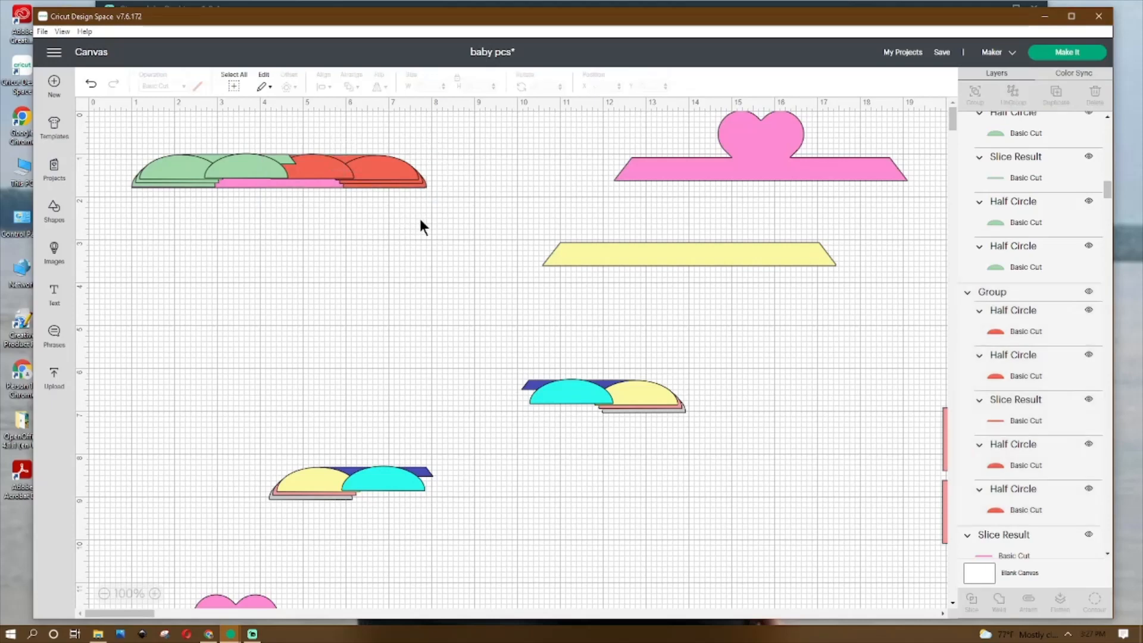
drag(460, 131, 122, 216)
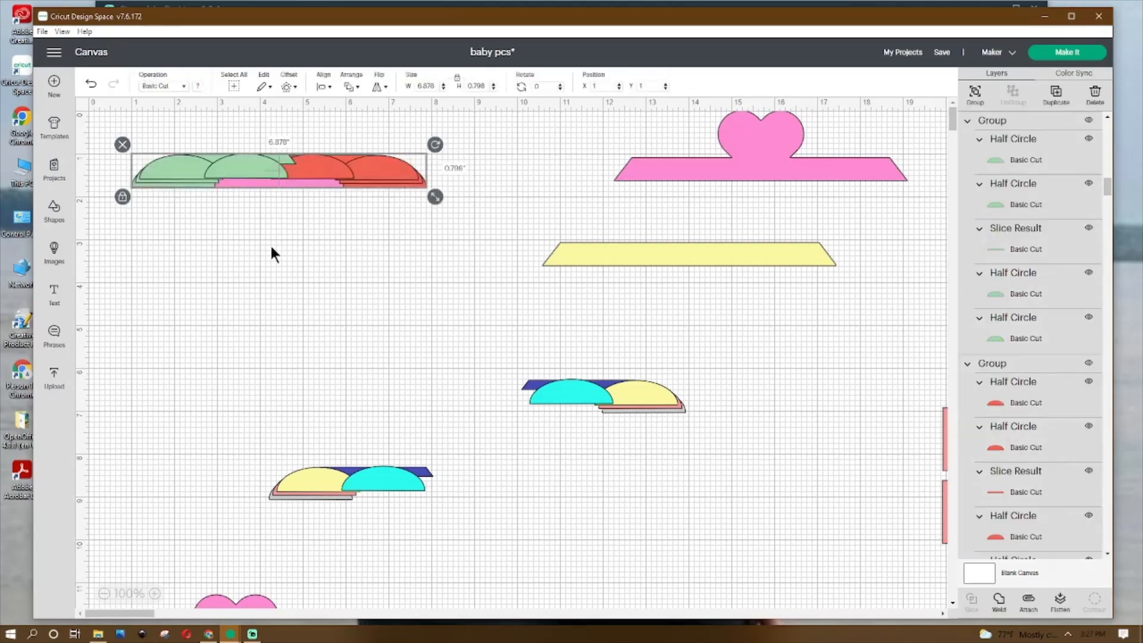
click(1004, 603)
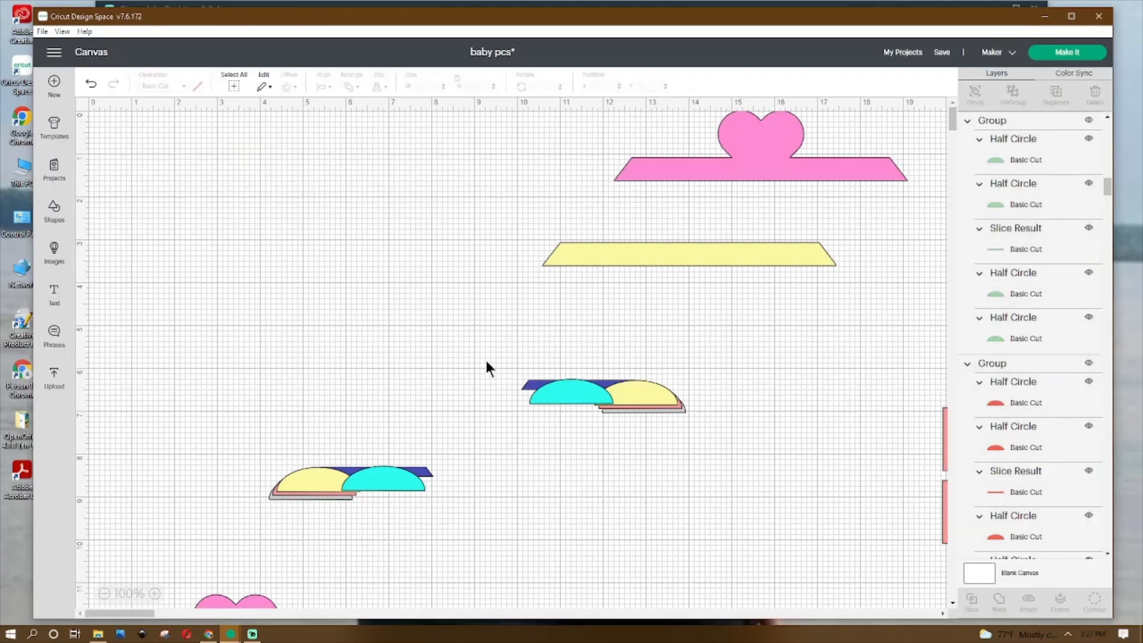
drag(338, 188, 640, 329)
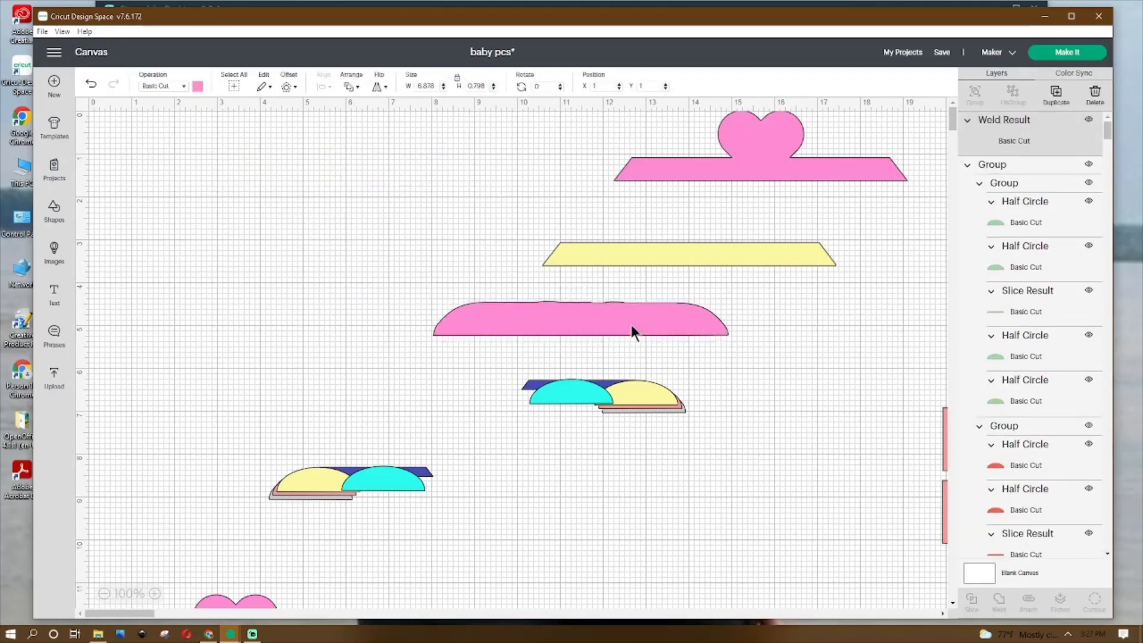
click(925, 373)
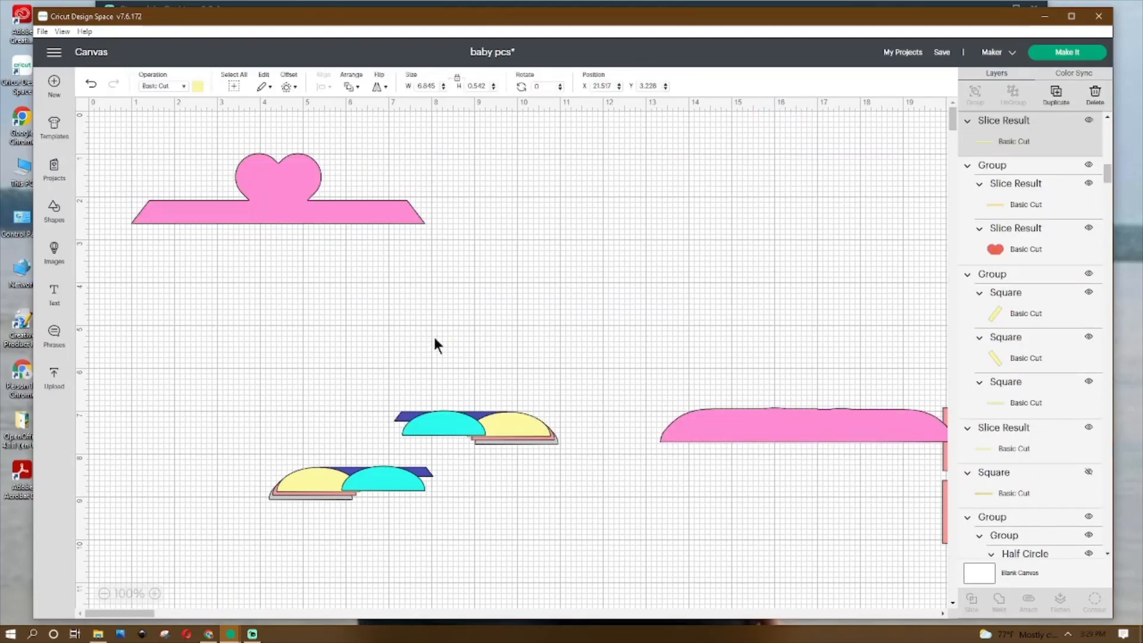
Step: Overlay the green and red half-circle groups on both ends of the heart-topped bar, moving the original multicolored group closer beneath it
click(284, 191)
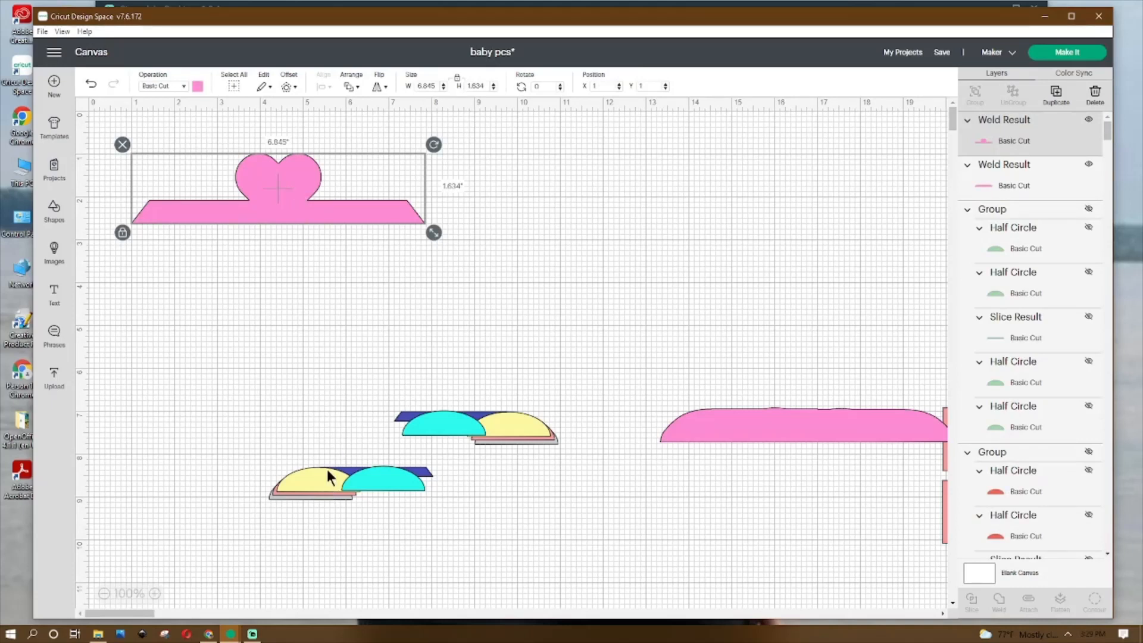
drag(352, 498, 234, 355)
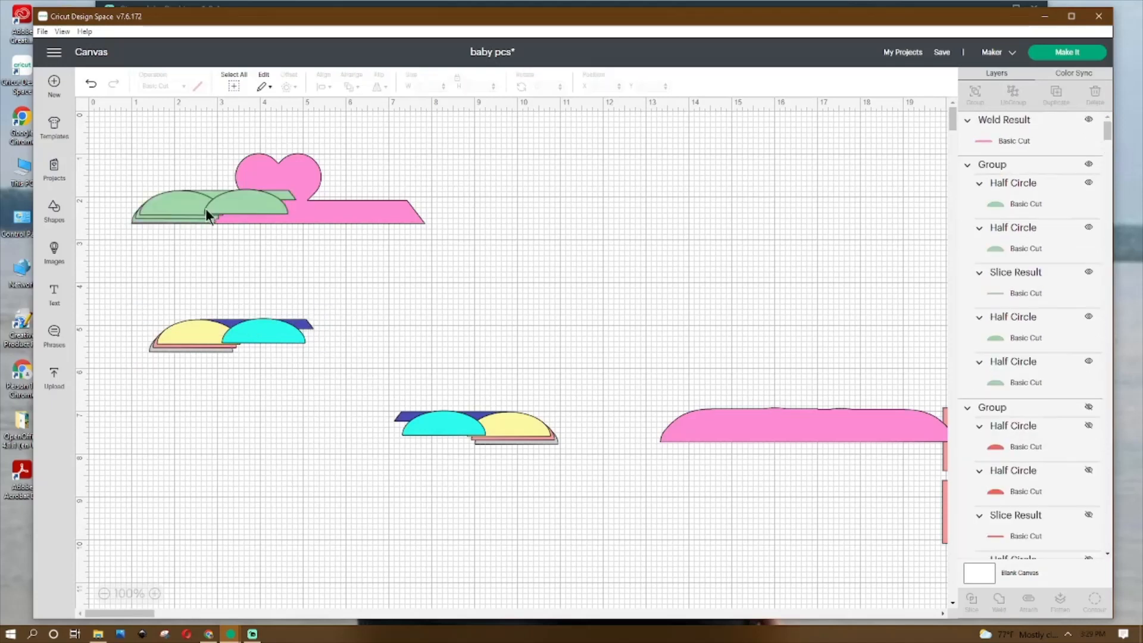
click(206, 210)
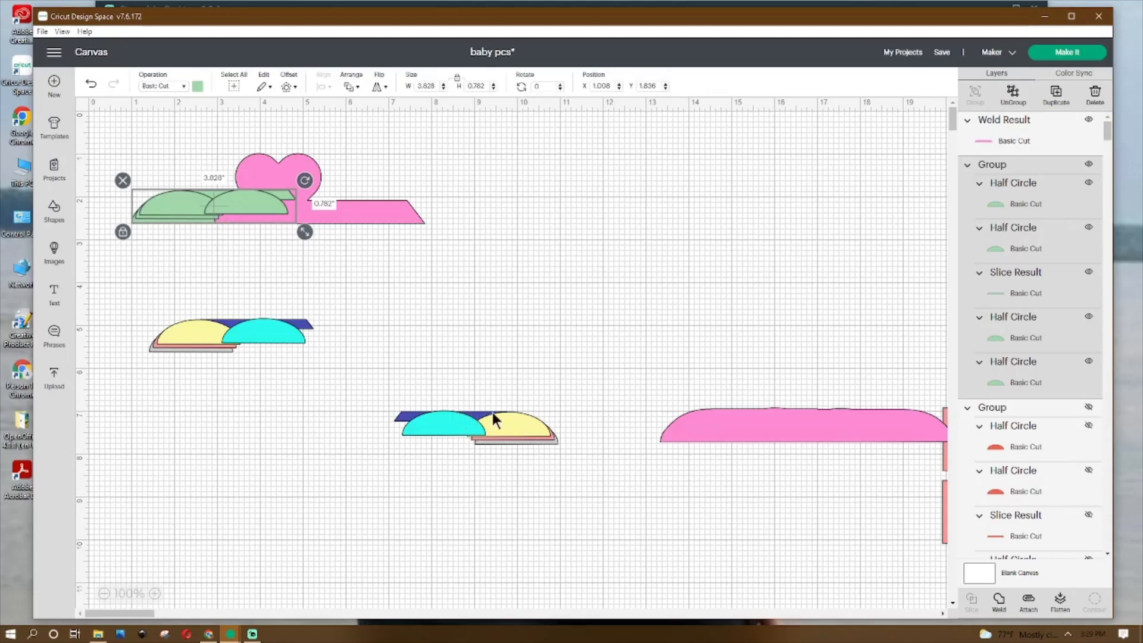
click(1088, 407)
click(374, 214)
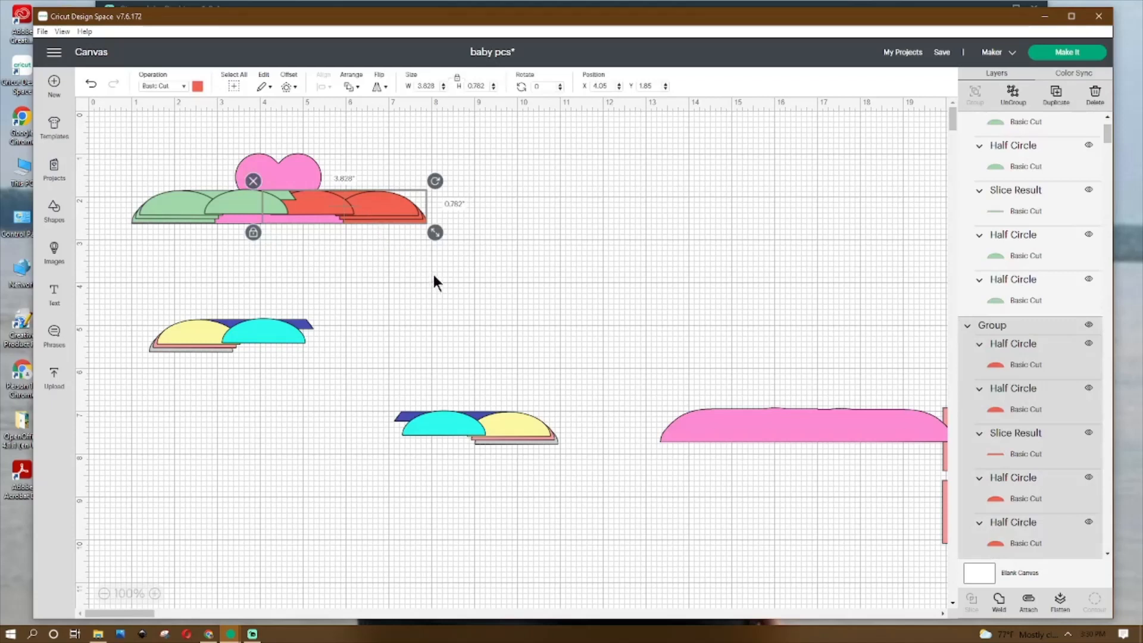
Step: Weld the heart-topped bar to the green and red half-circle groups and move the welded piece above the plain scalloped piece
click(498, 203)
drag(487, 123, 237, 287)
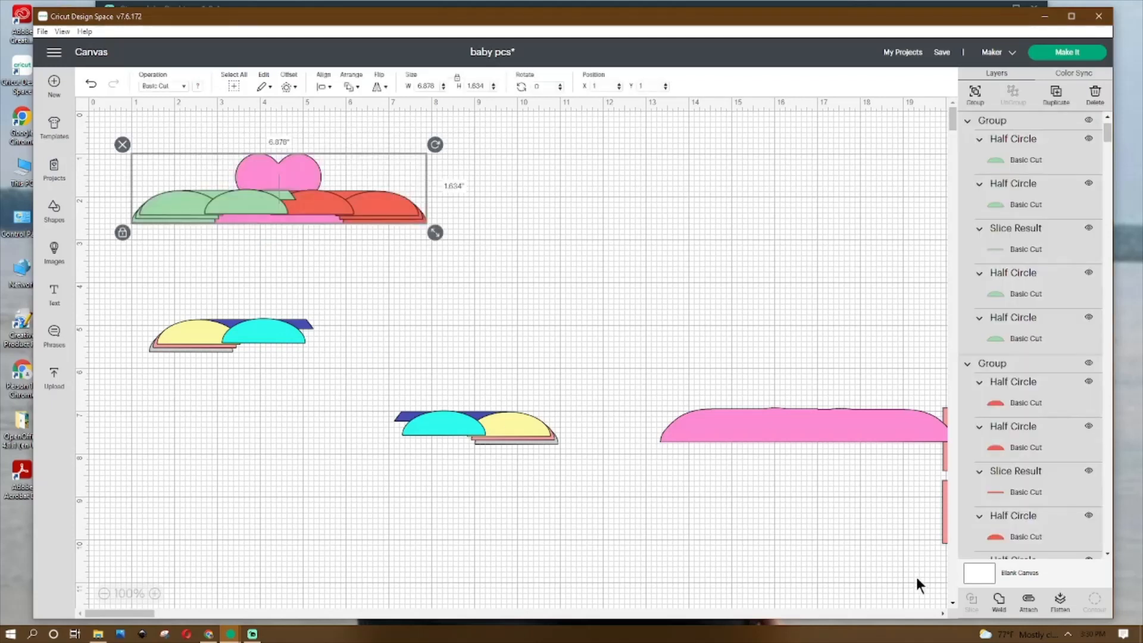
click(1000, 600)
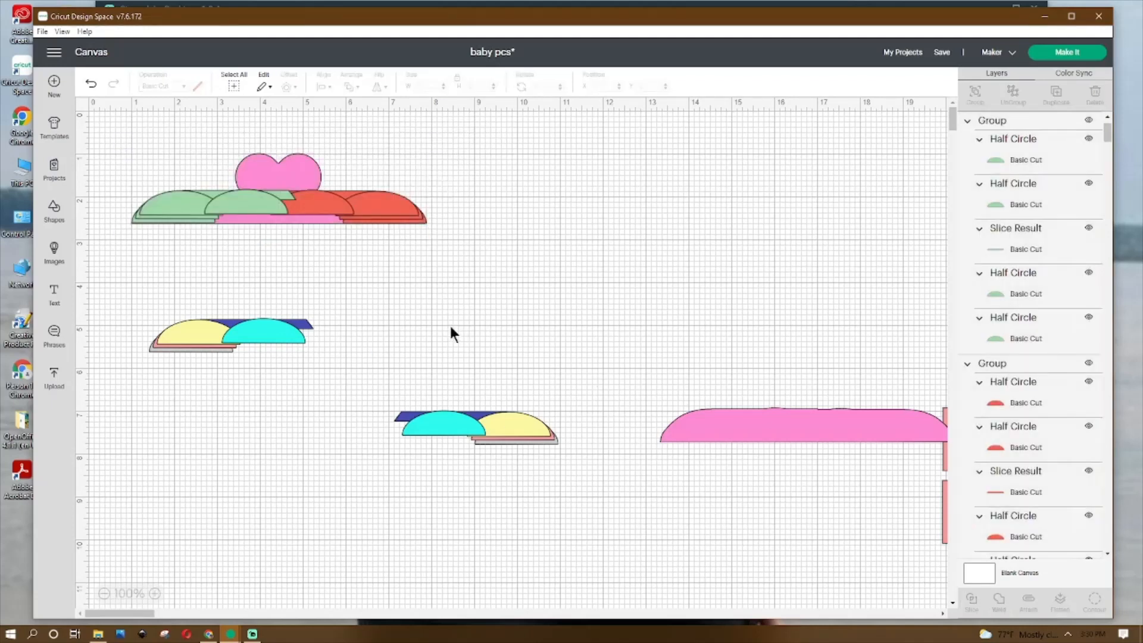
drag(346, 210, 797, 332)
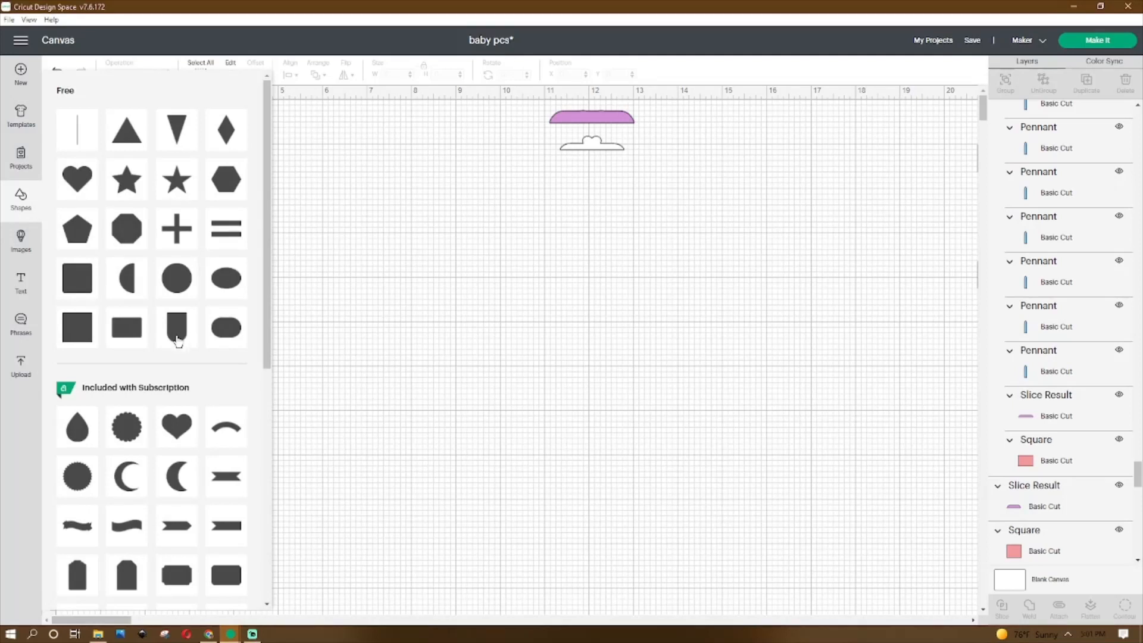
click(274, 233)
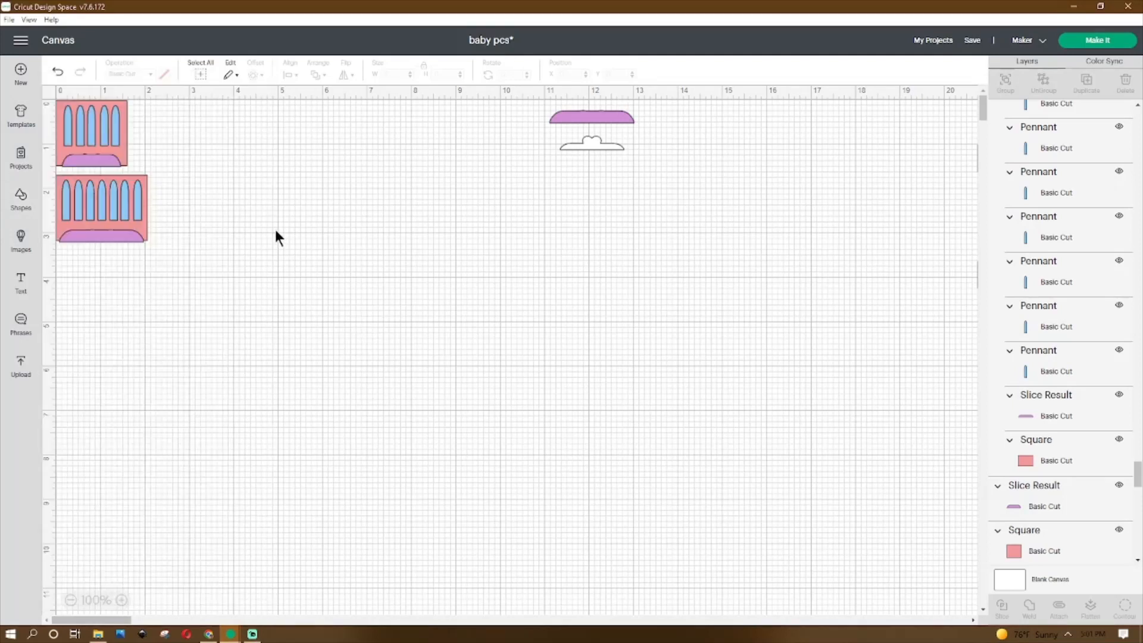
Step: Inspect the size and position of the smaller panel's red square and of its individual blue pennants
click(124, 155)
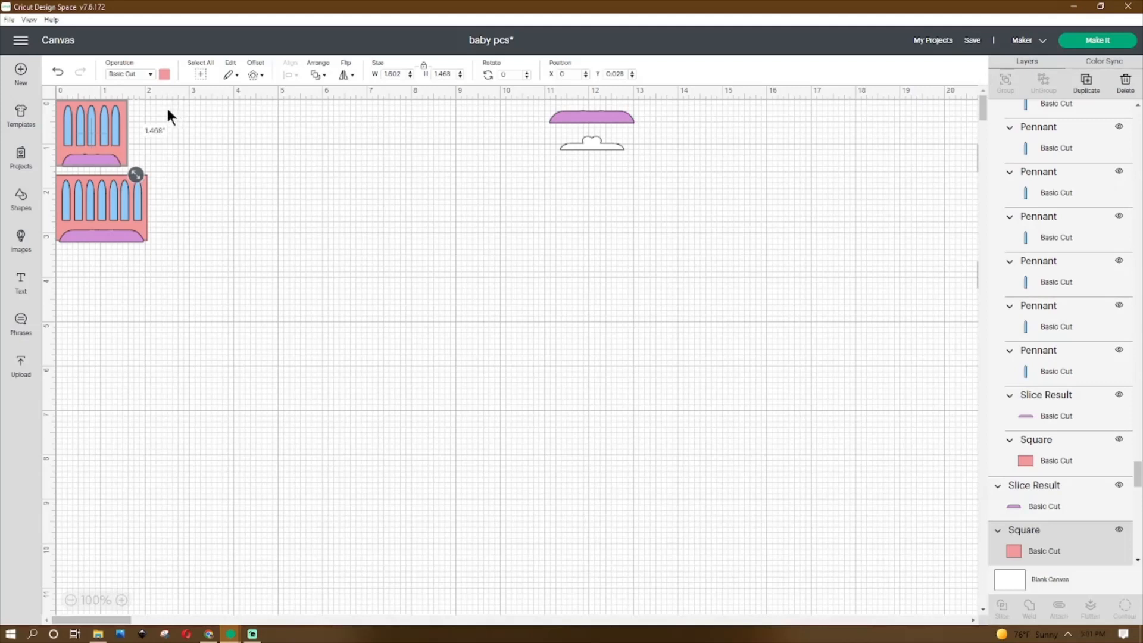
drag(148, 93, 56, 173)
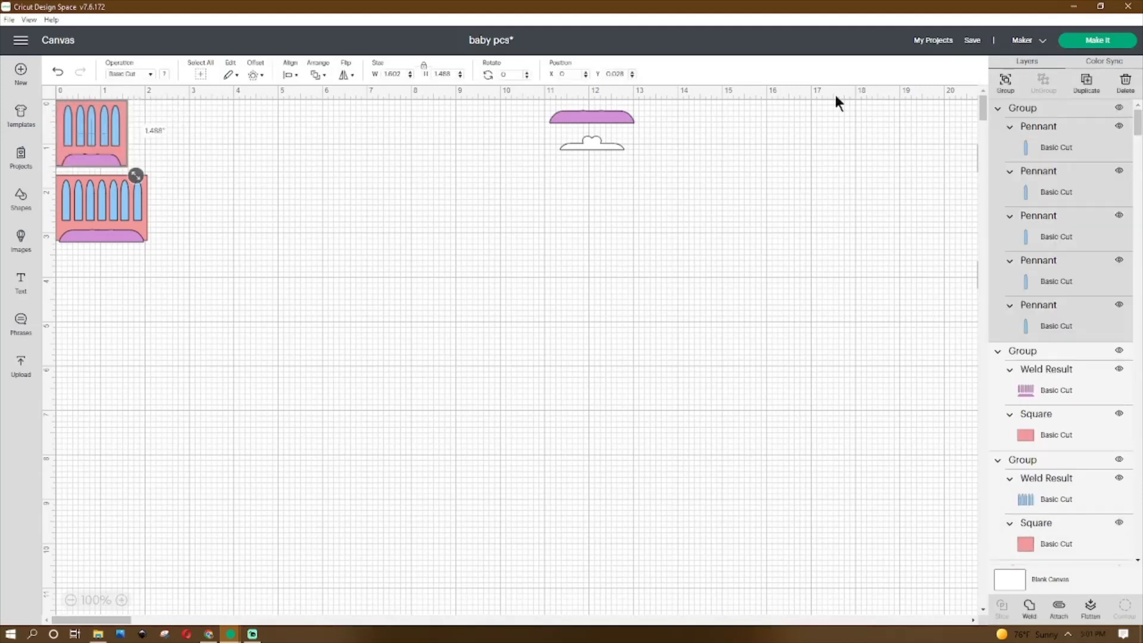
click(69, 123)
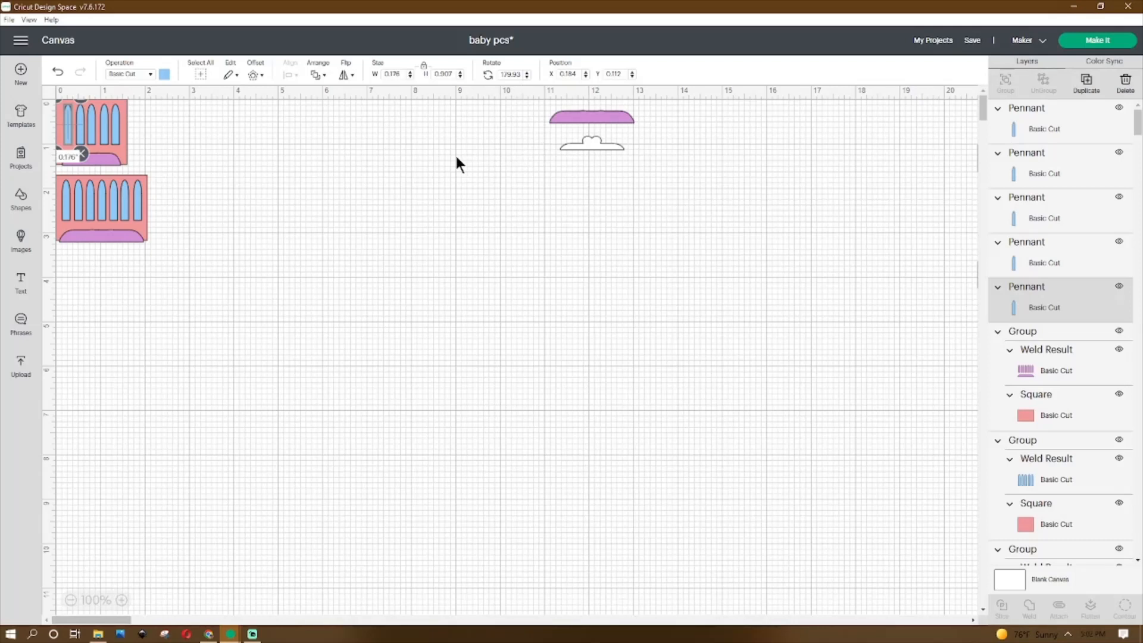
click(80, 133)
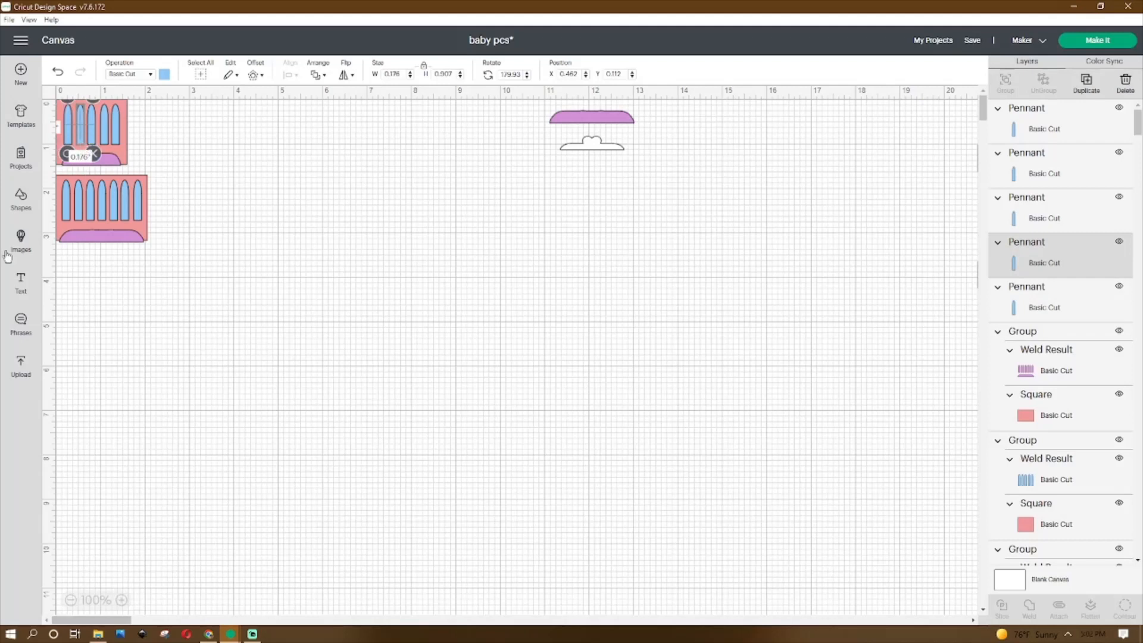
click(94, 122)
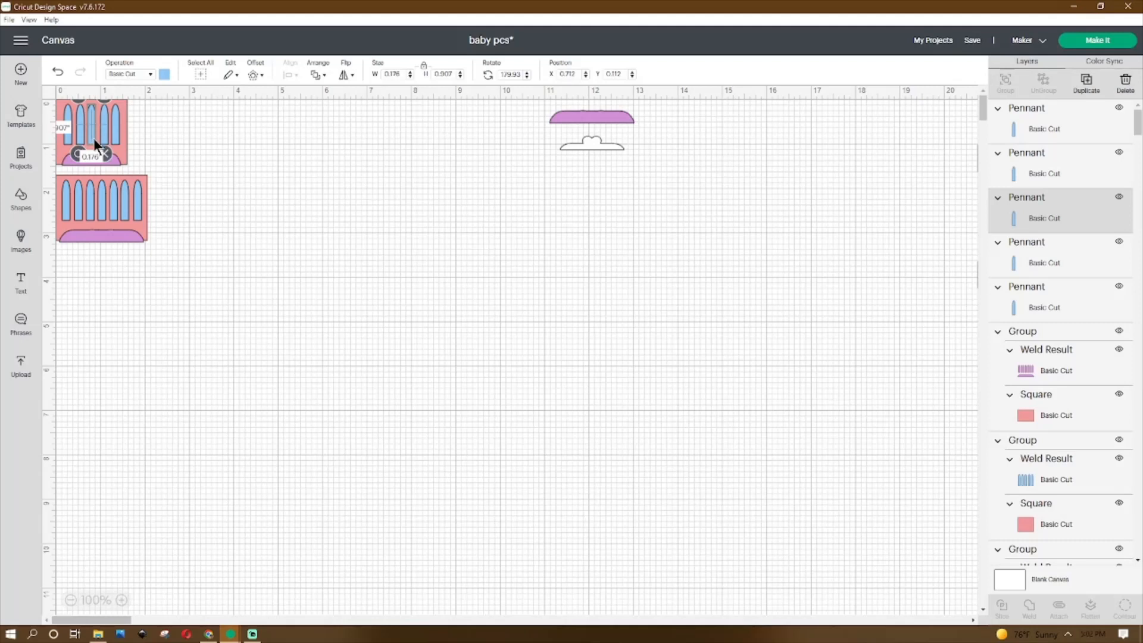
click(109, 132)
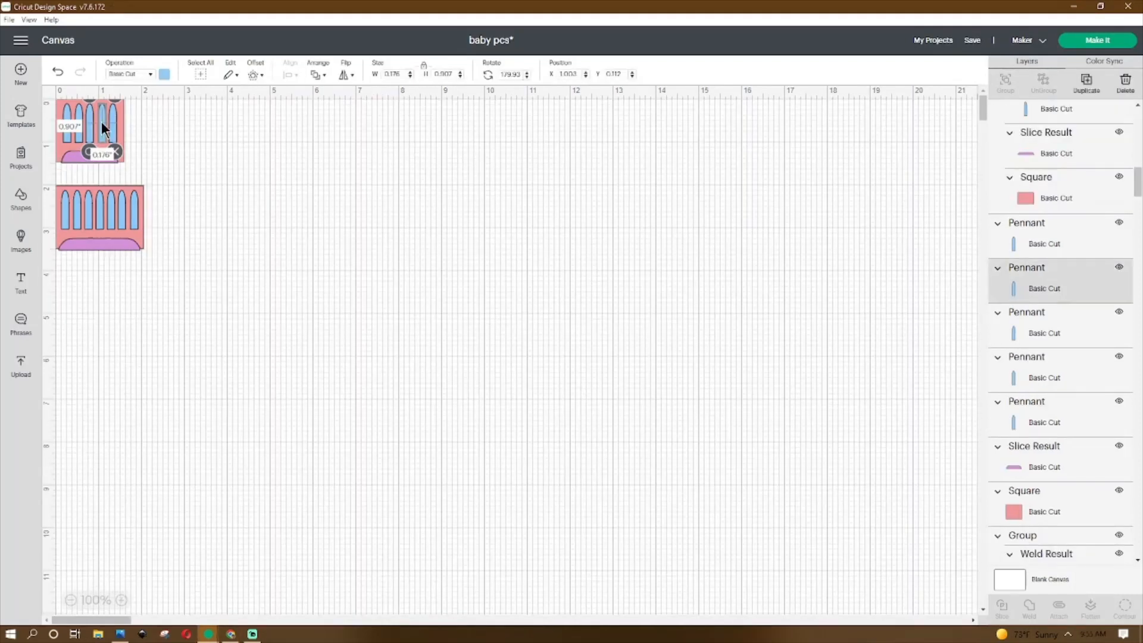
right_click(101, 121)
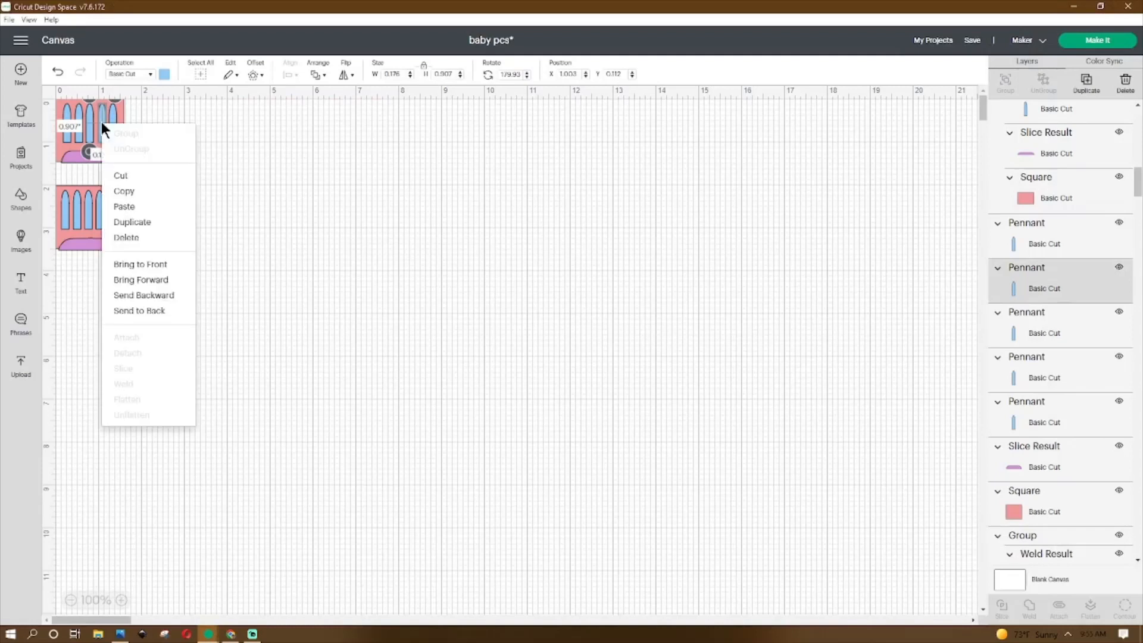
click(208, 110)
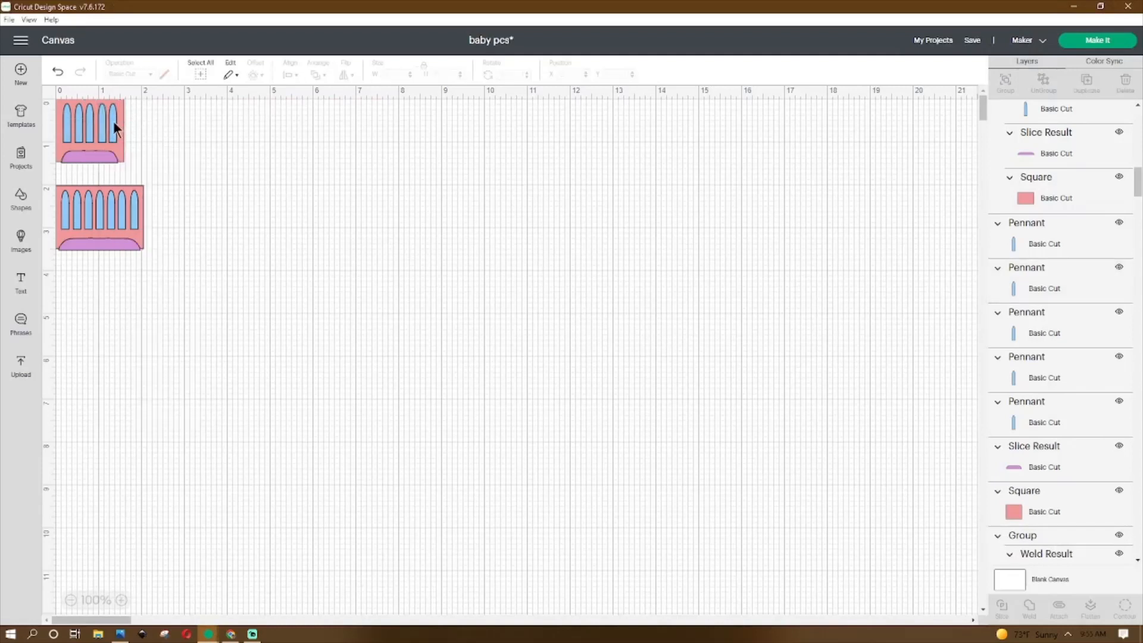
click(113, 124)
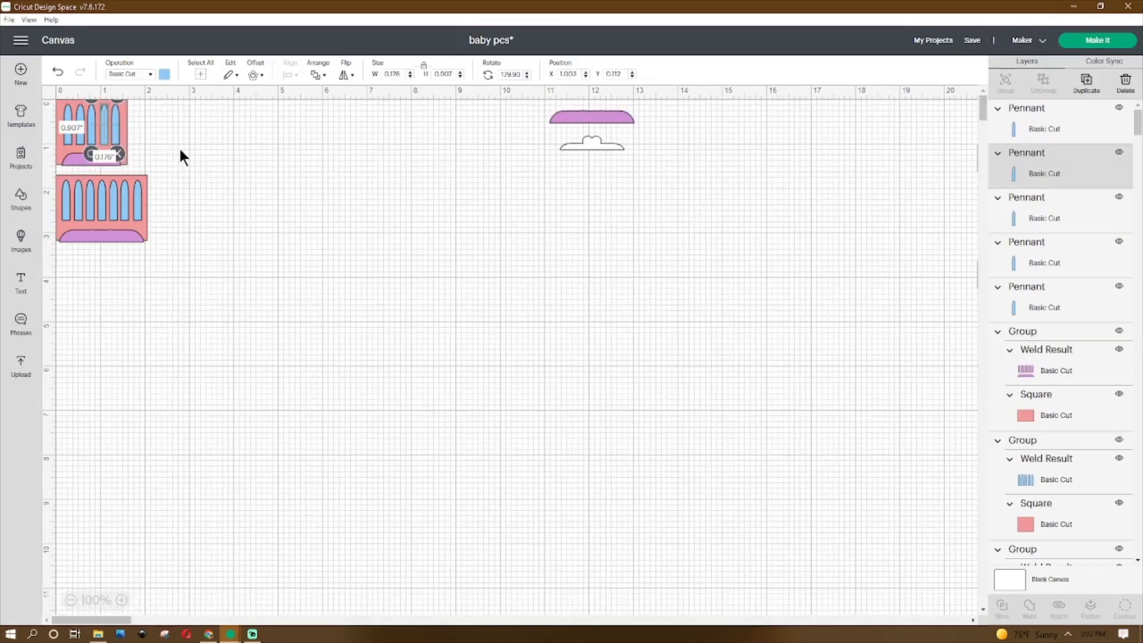
click(181, 133)
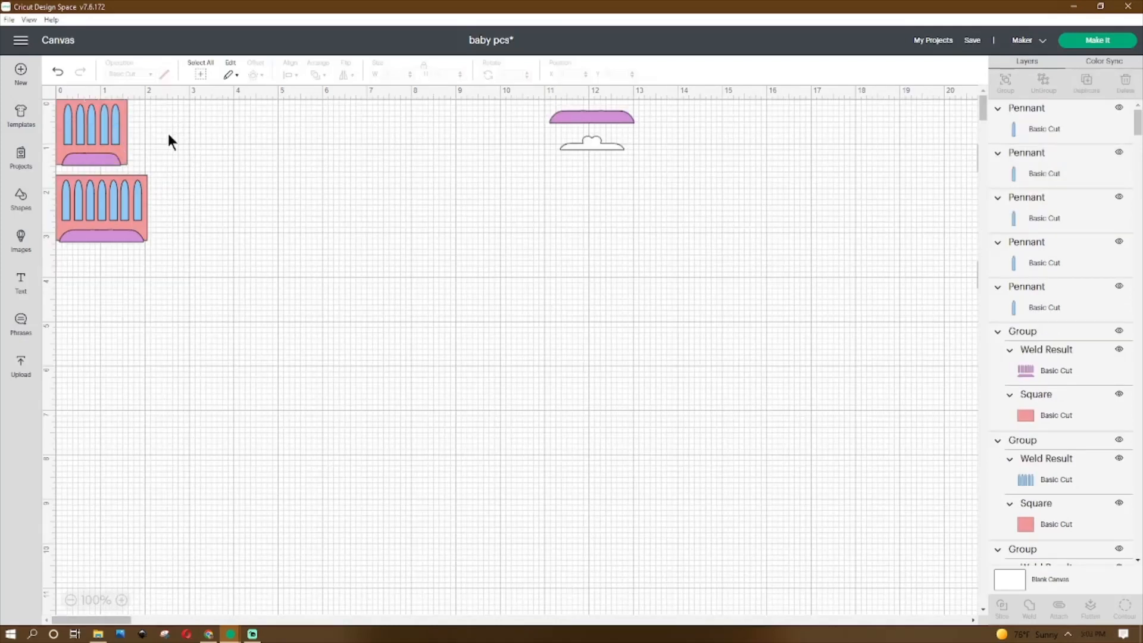
Step: Group the five blue pennants on the smaller red square
click(66, 132)
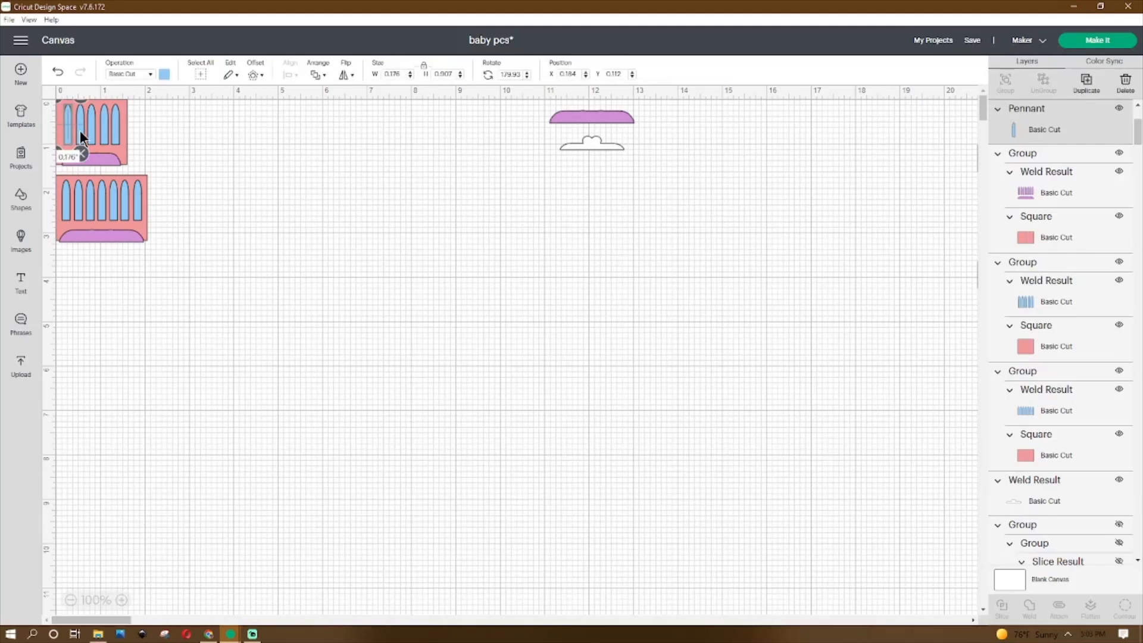
shift+click(79, 130)
shift+click(94, 128)
shift+click(104, 128)
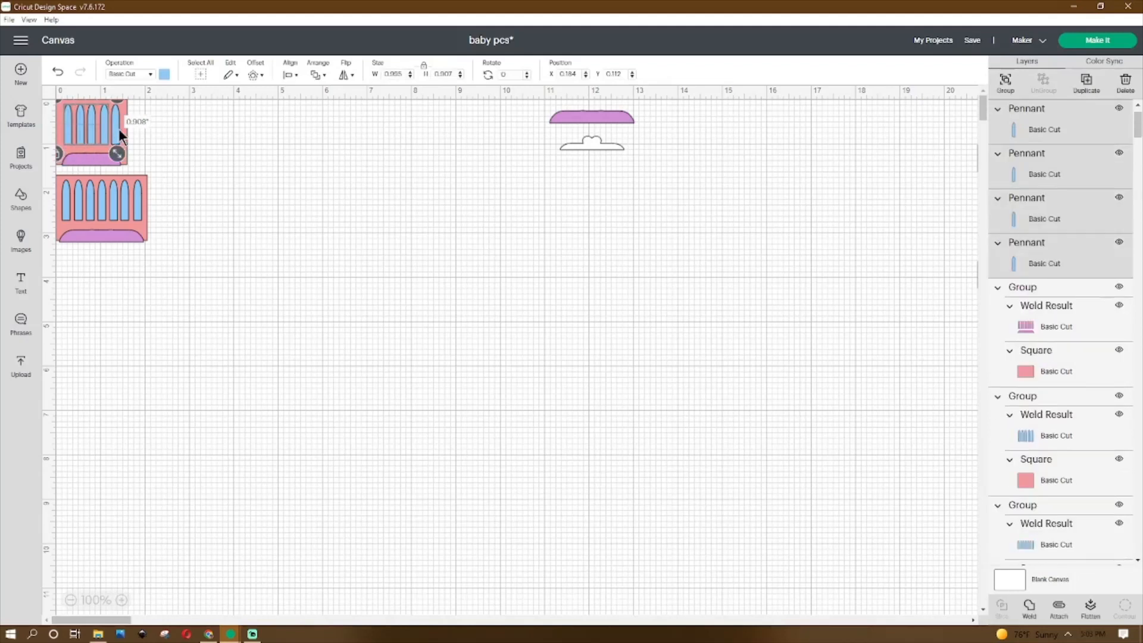
shift+click(119, 129)
click(1005, 83)
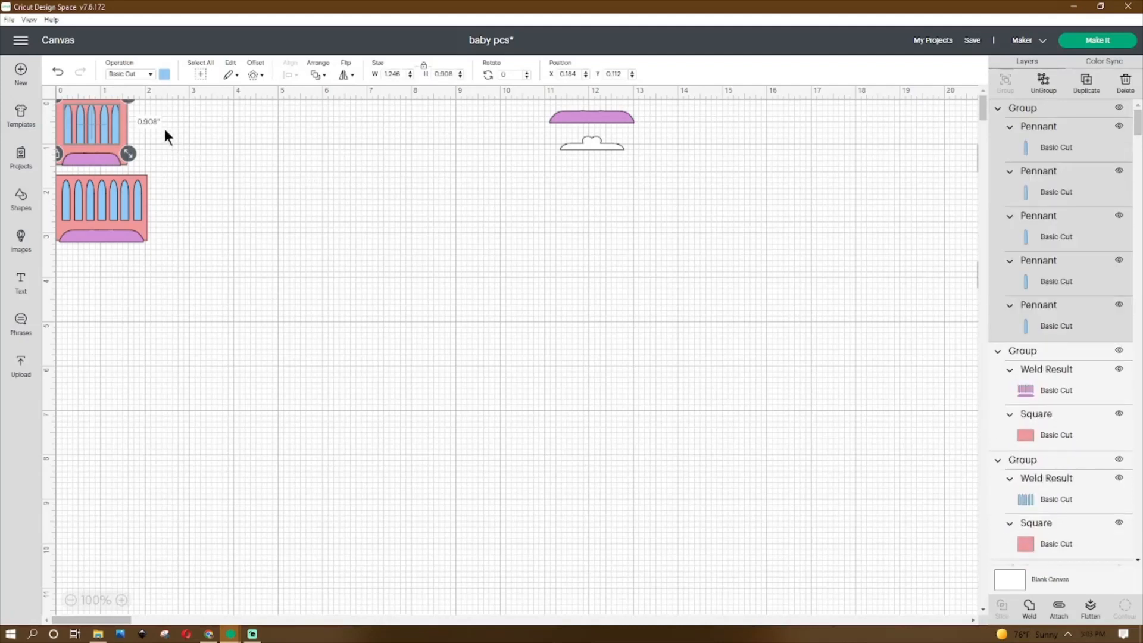
Step: Duplicate the five-pennant group with its red square, group the copy, and place it at about X 6.878, Y 0
shift+click(124, 127)
right_click(124, 126)
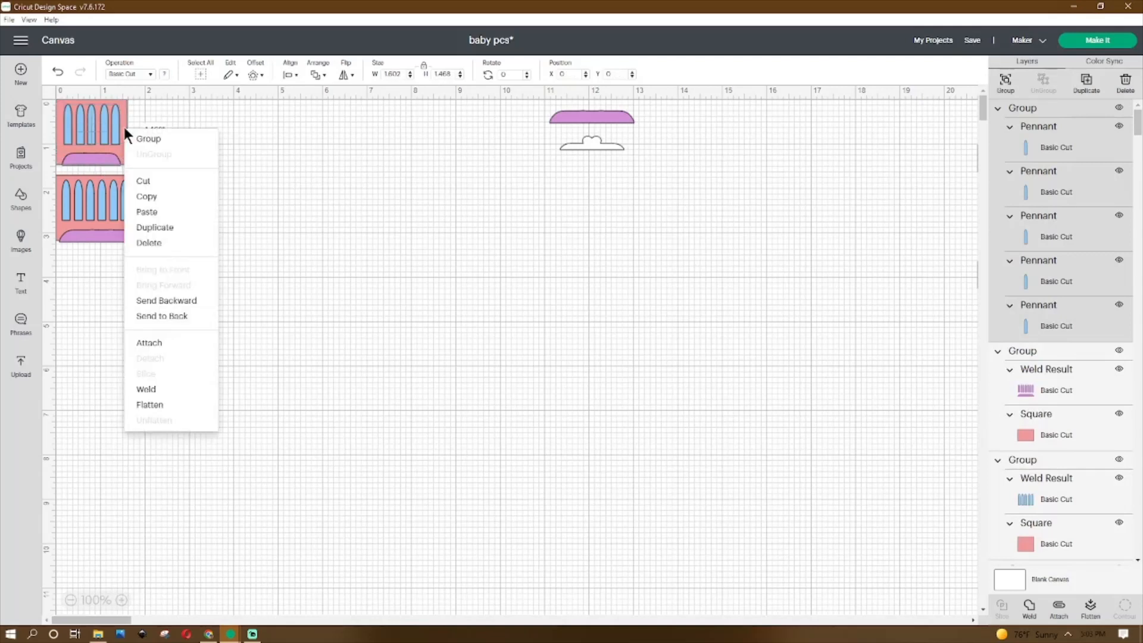
click(181, 230)
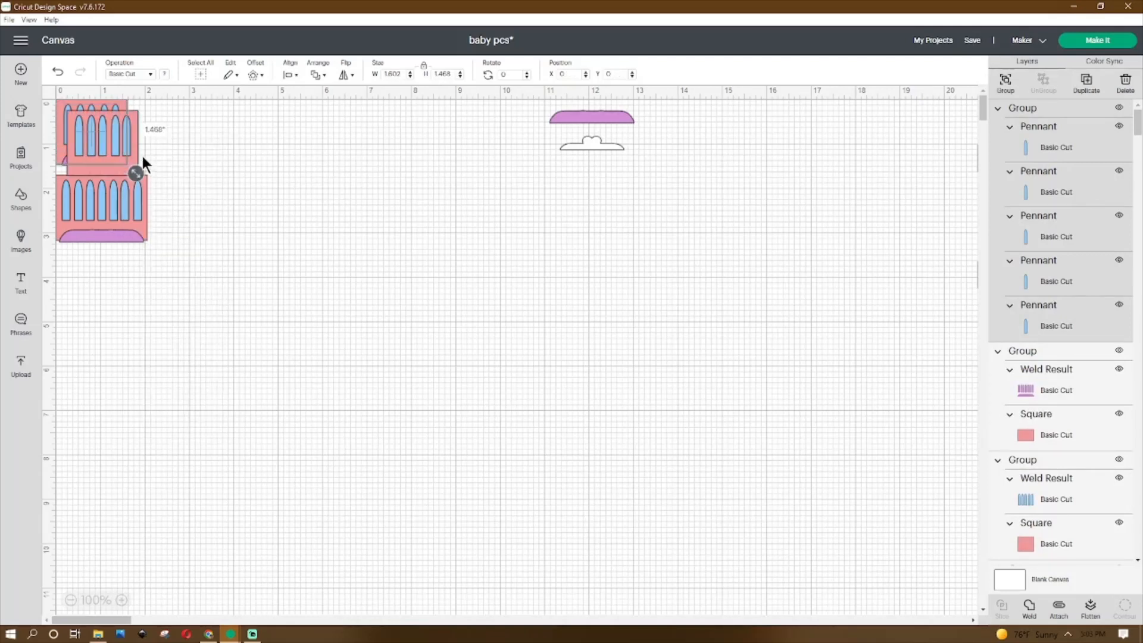
drag(263, 153, 395, 136)
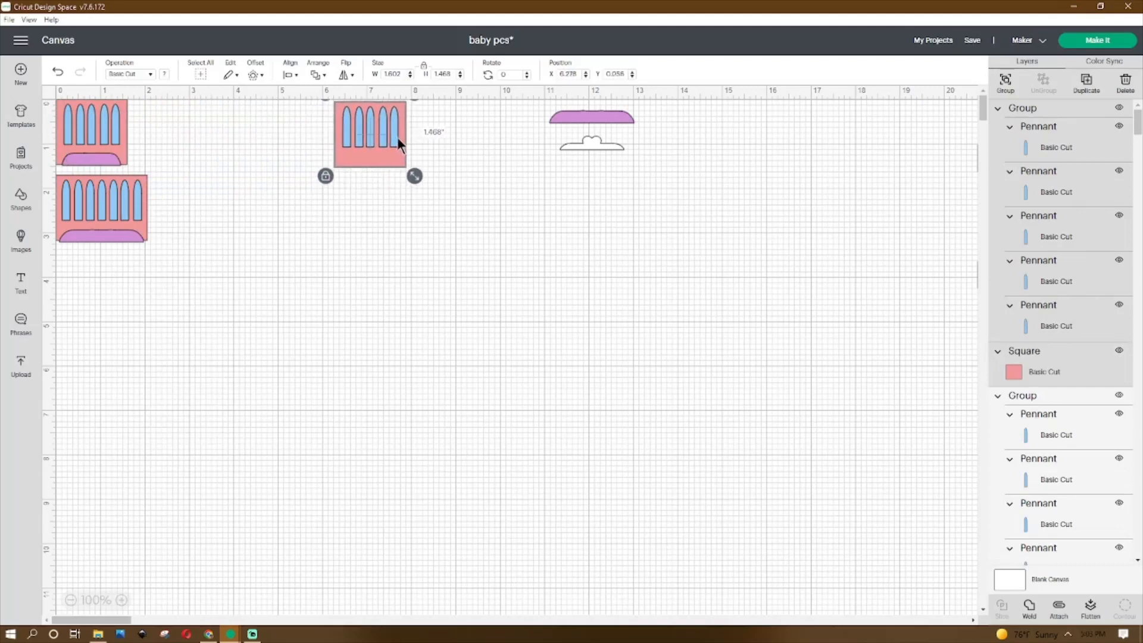
click(1005, 83)
drag(405, 148, 426, 145)
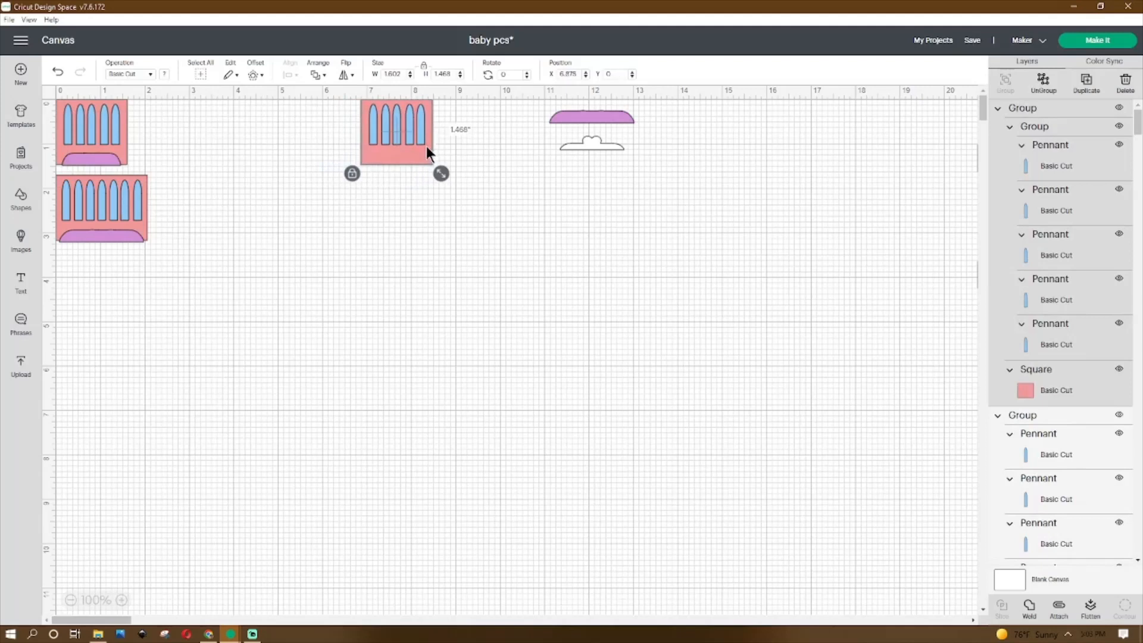
Step: Duplicate the five-pennant group and place the copy below the larger panel at about X 0.223, Y 4.112
click(99, 159)
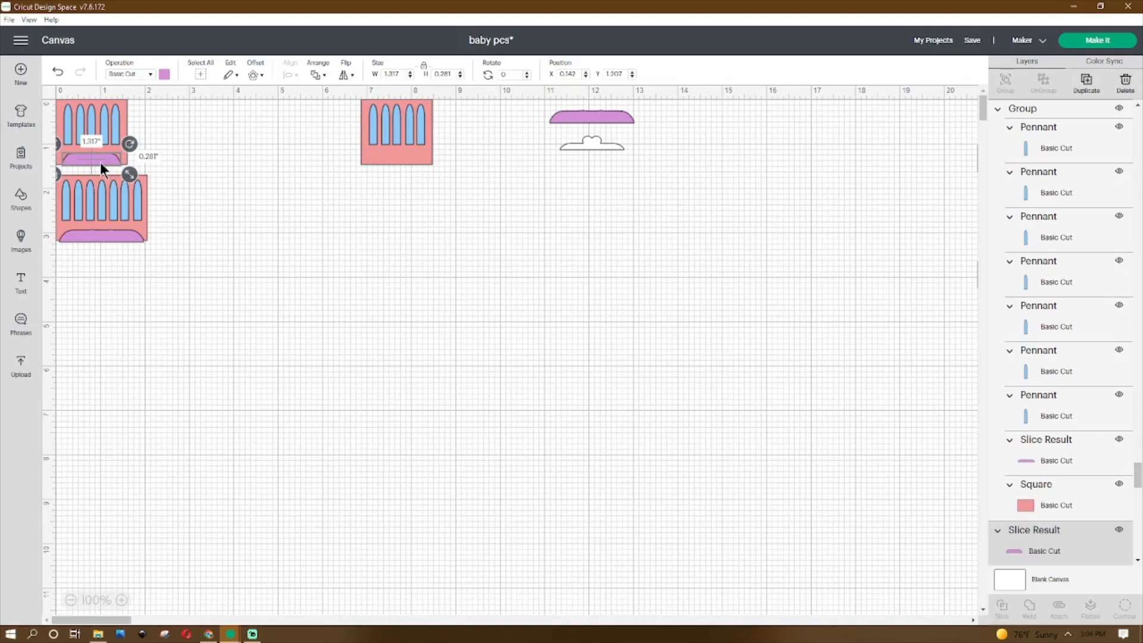
click(190, 146)
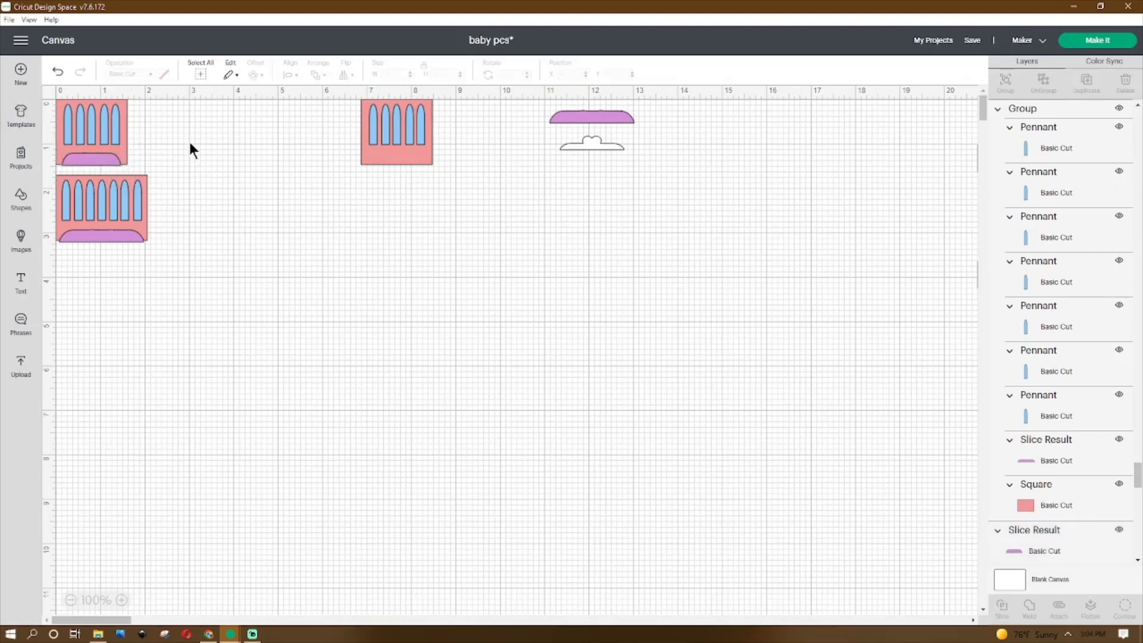
click(107, 115)
right_click(108, 115)
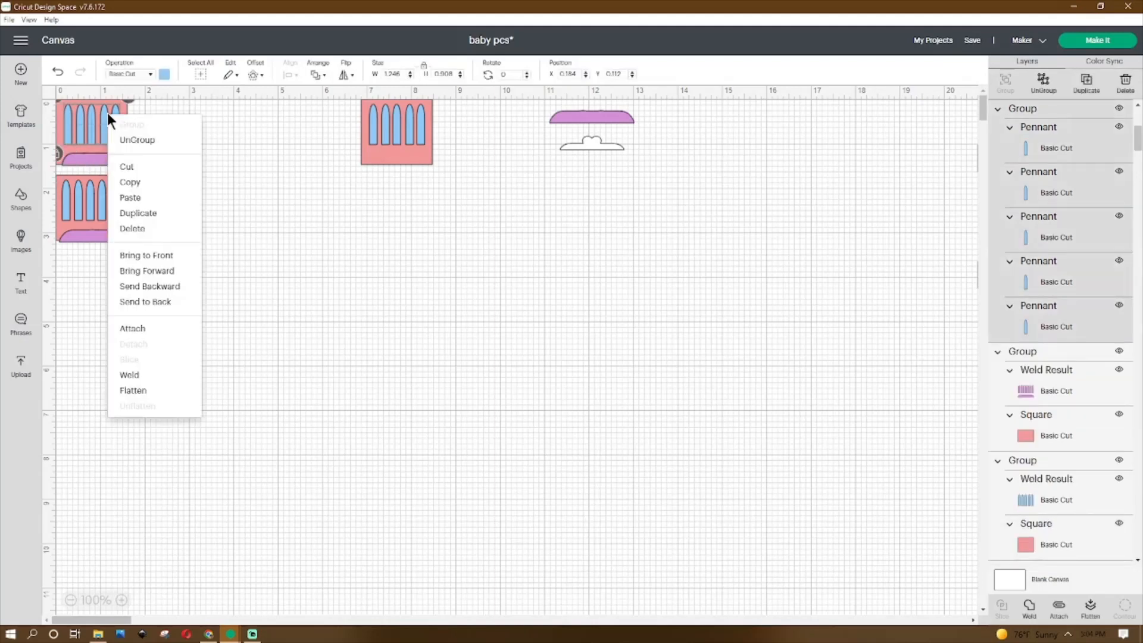
click(152, 213)
drag(126, 130, 111, 298)
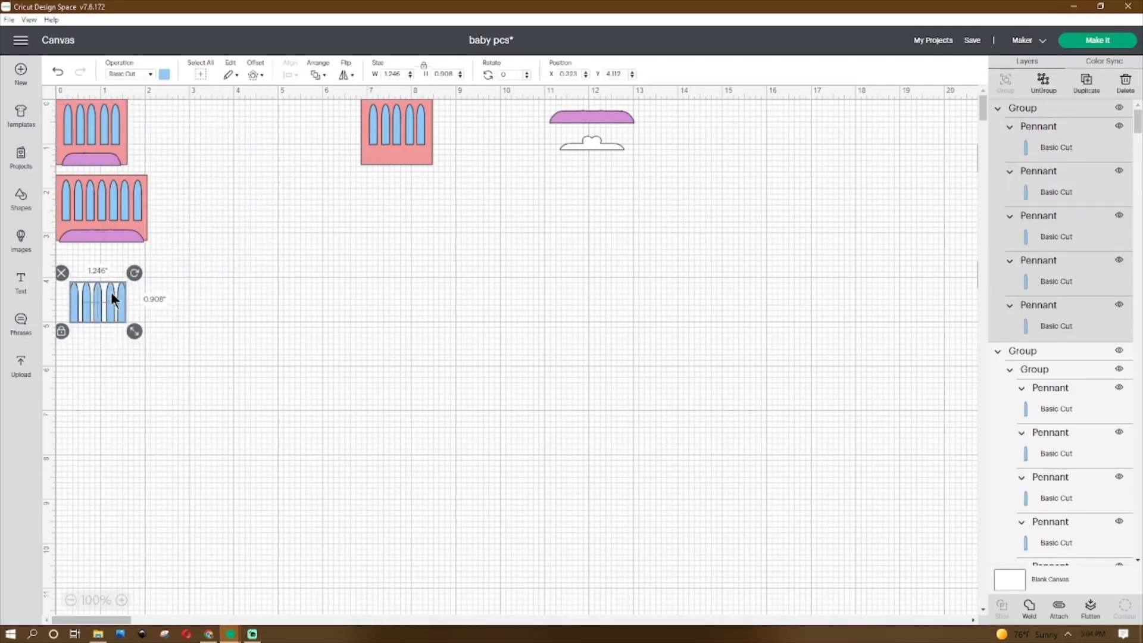
Step: Weld the smaller panel's five-pennant group to the purple curved shape beneath it
click(166, 121)
drag(147, 96, 83, 169)
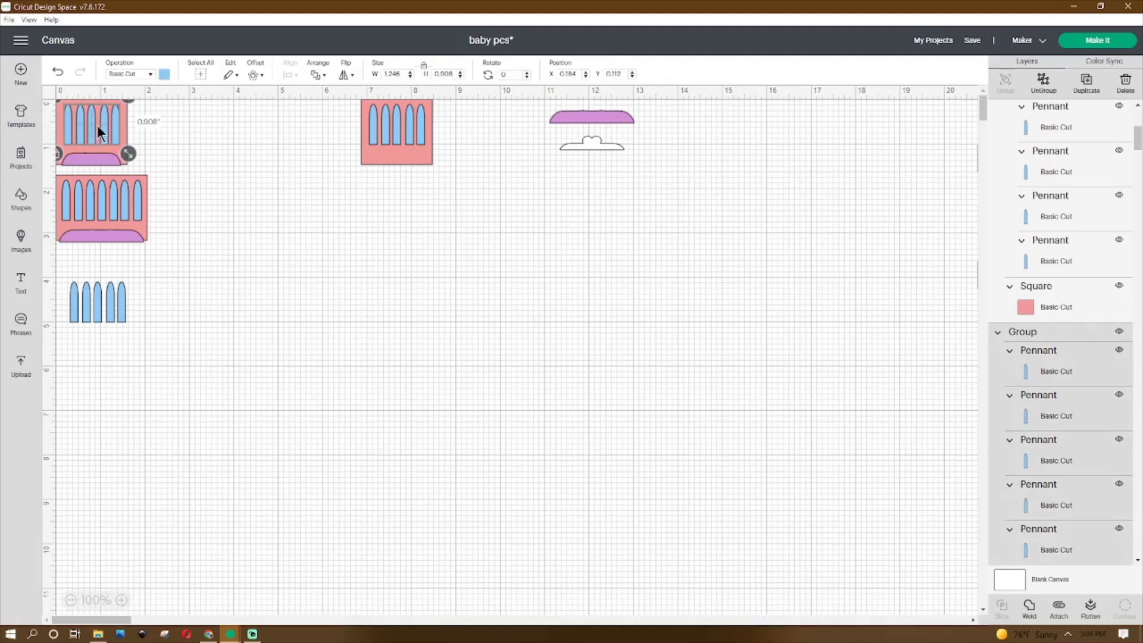
shift+click(95, 158)
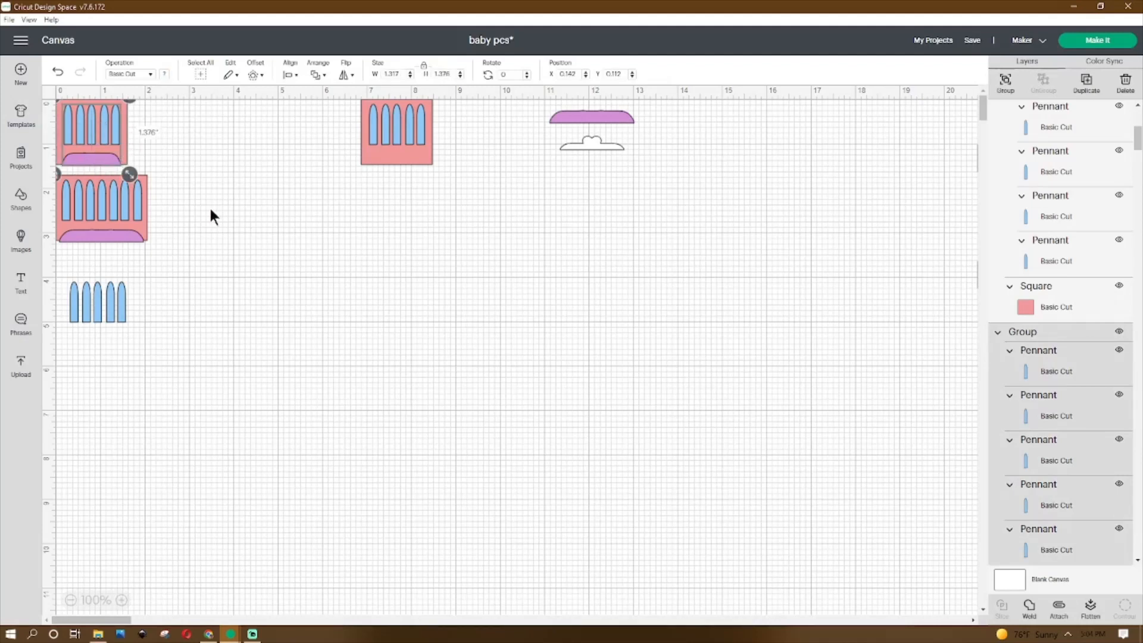
click(1029, 607)
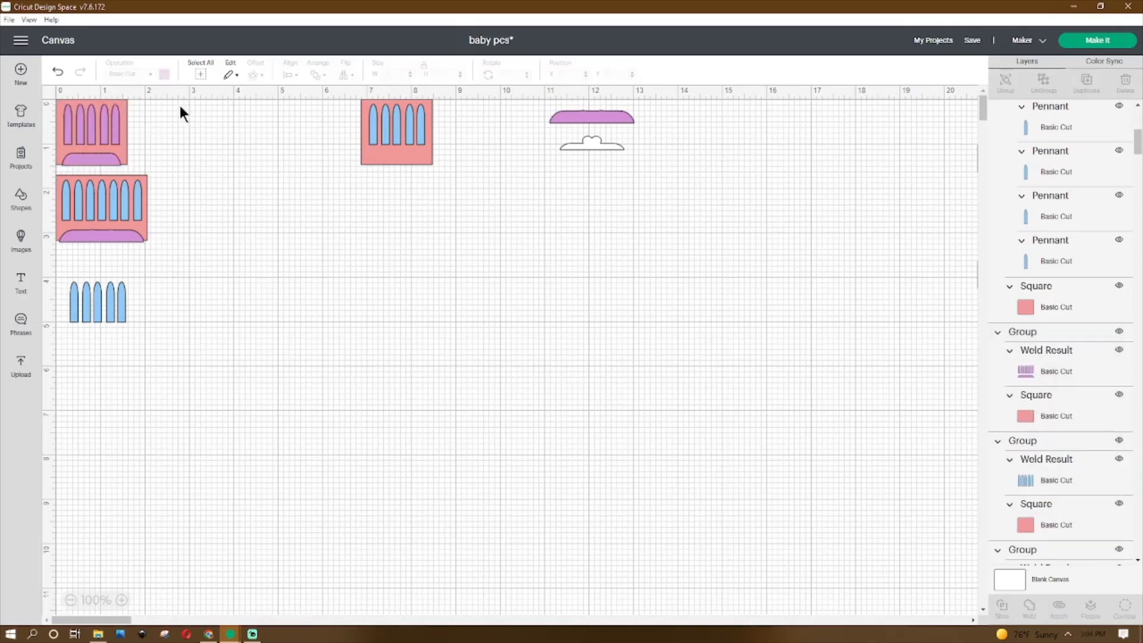
Step: Slice the welded pennant and curve shape out of the smaller red square and move the cut-out panel to open canvas
drag(166, 106, 59, 169)
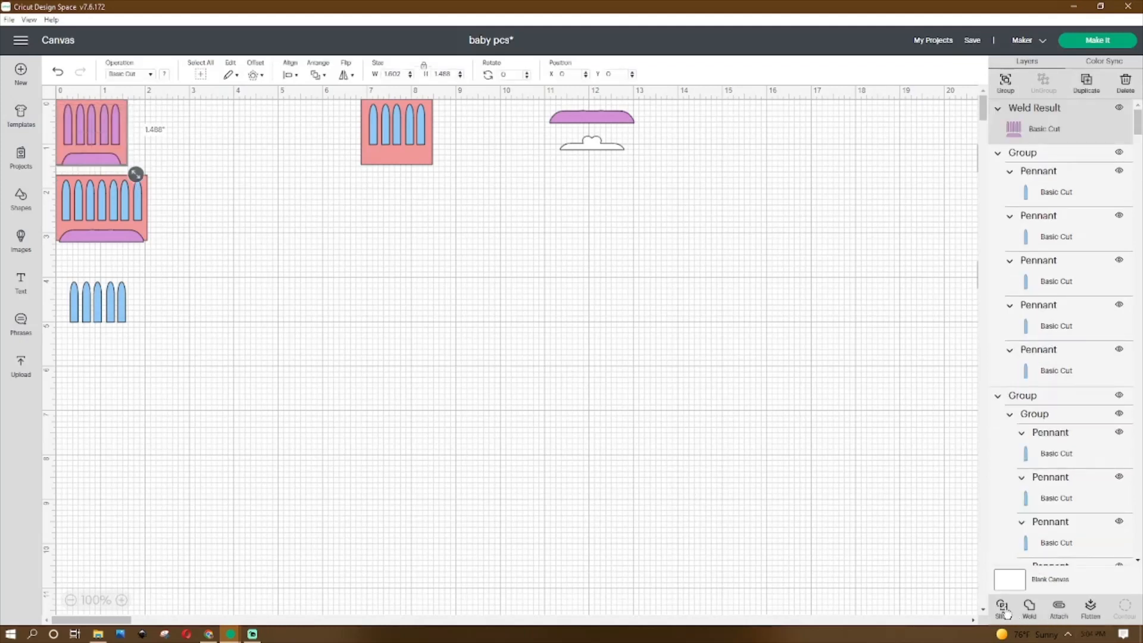
click(287, 237)
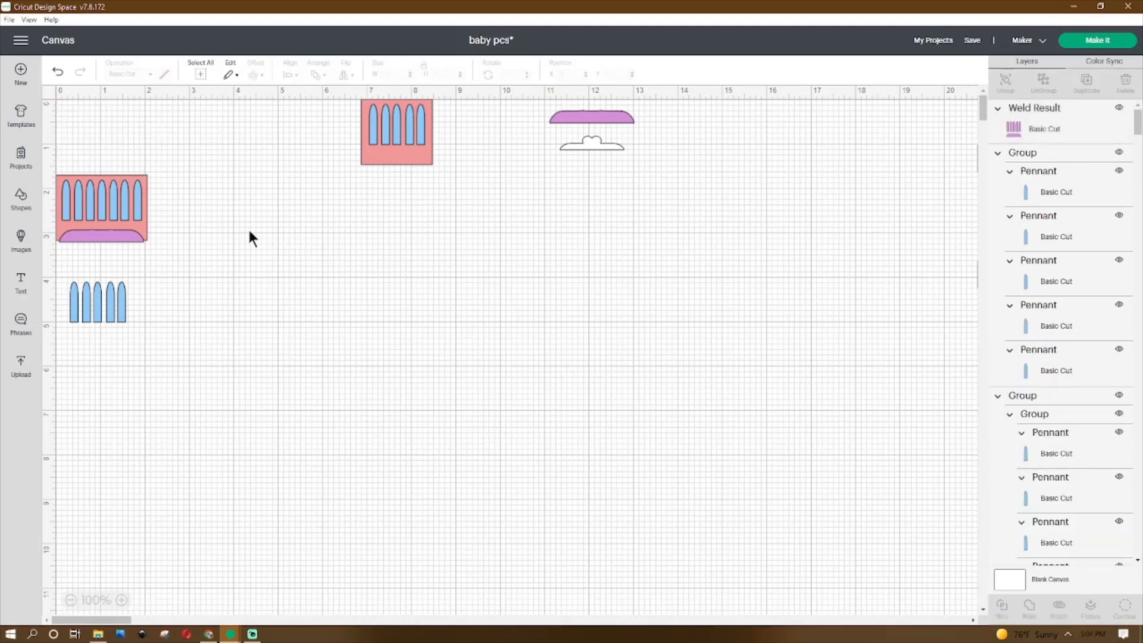
drag(125, 147, 280, 174)
click(262, 238)
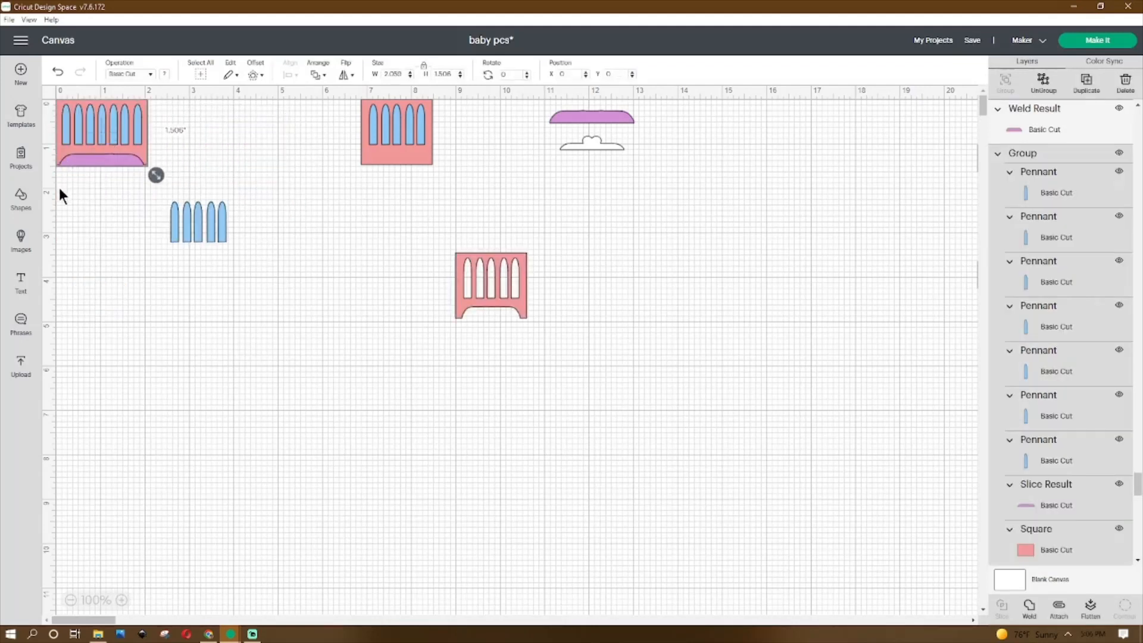
click(61, 179)
click(22, 199)
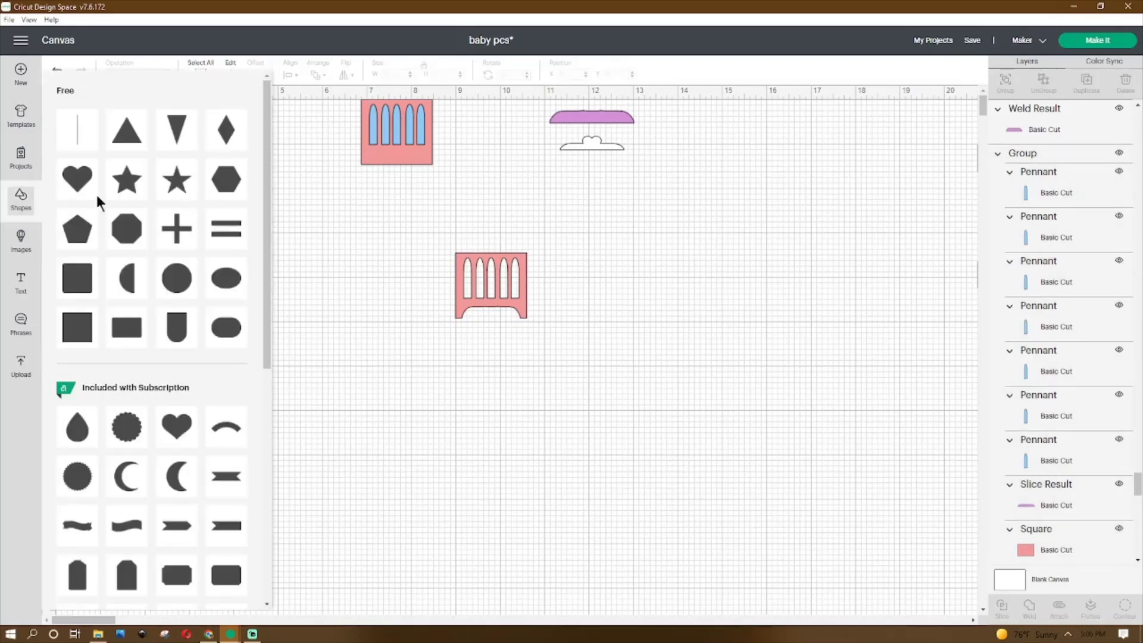
click(315, 236)
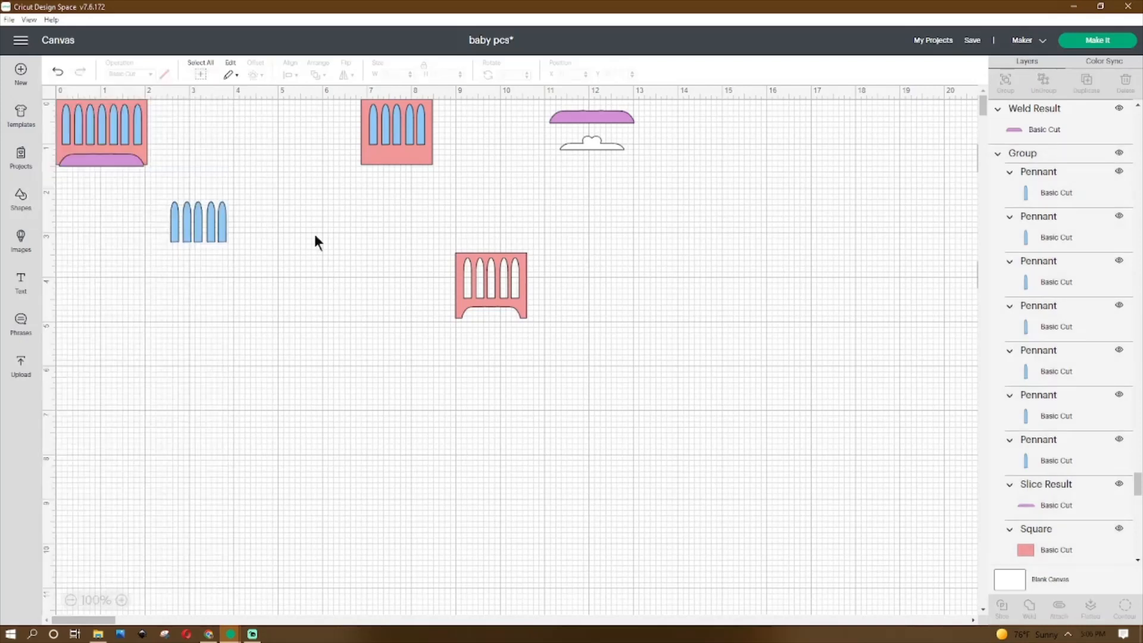
Step: Ungroup the larger seven-pennant panel and move the spare five-pennant group farther below it
click(141, 145)
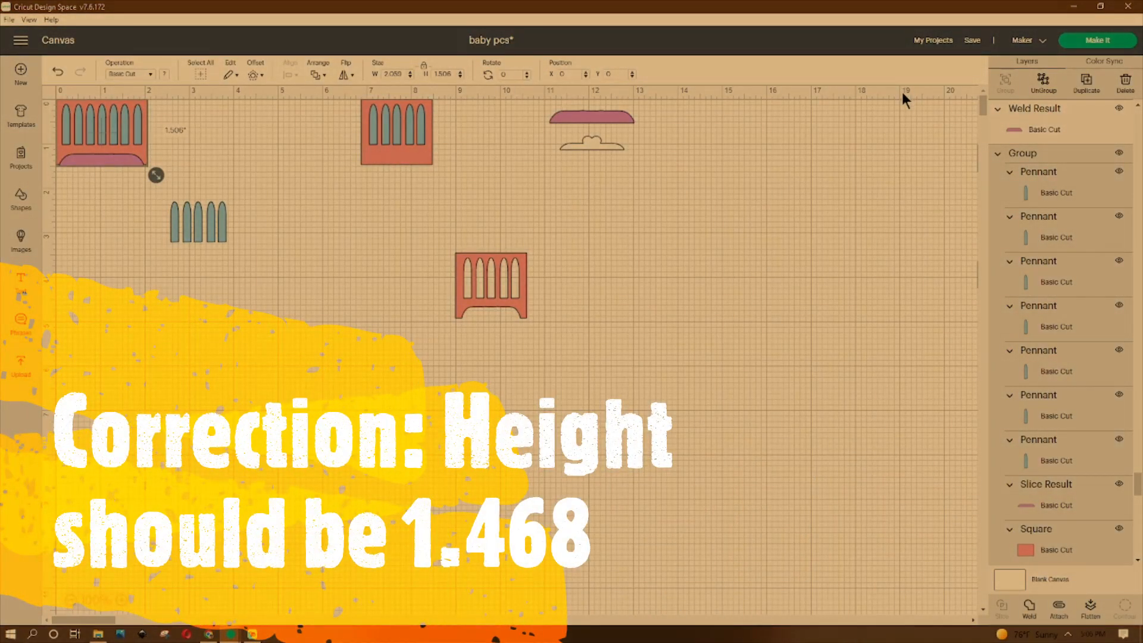
click(1032, 84)
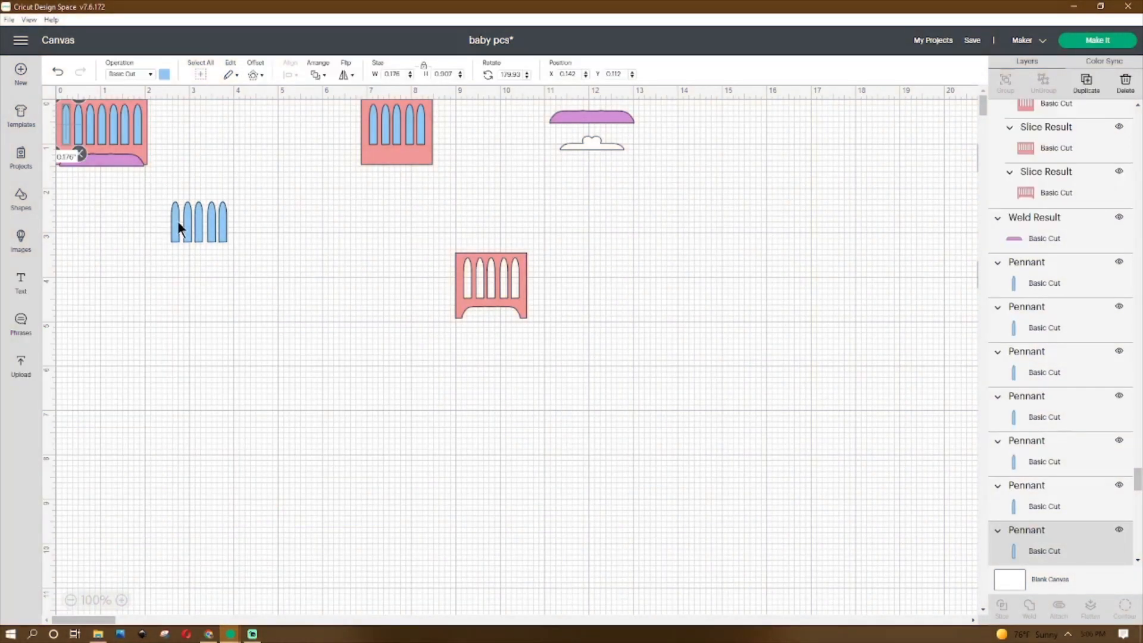
click(178, 220)
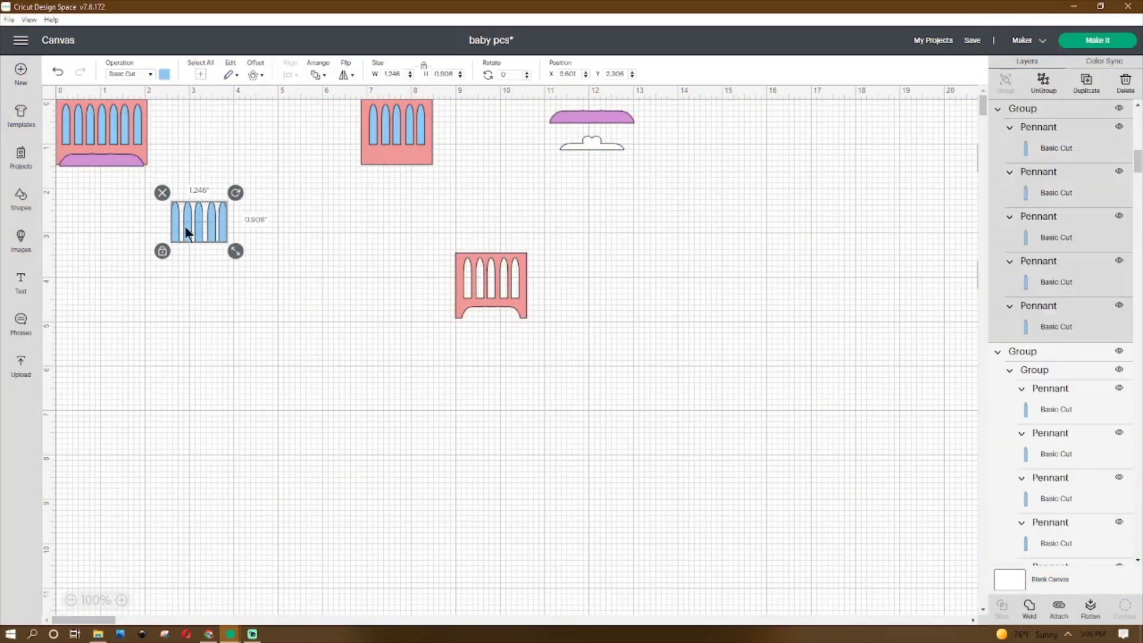
click(126, 166)
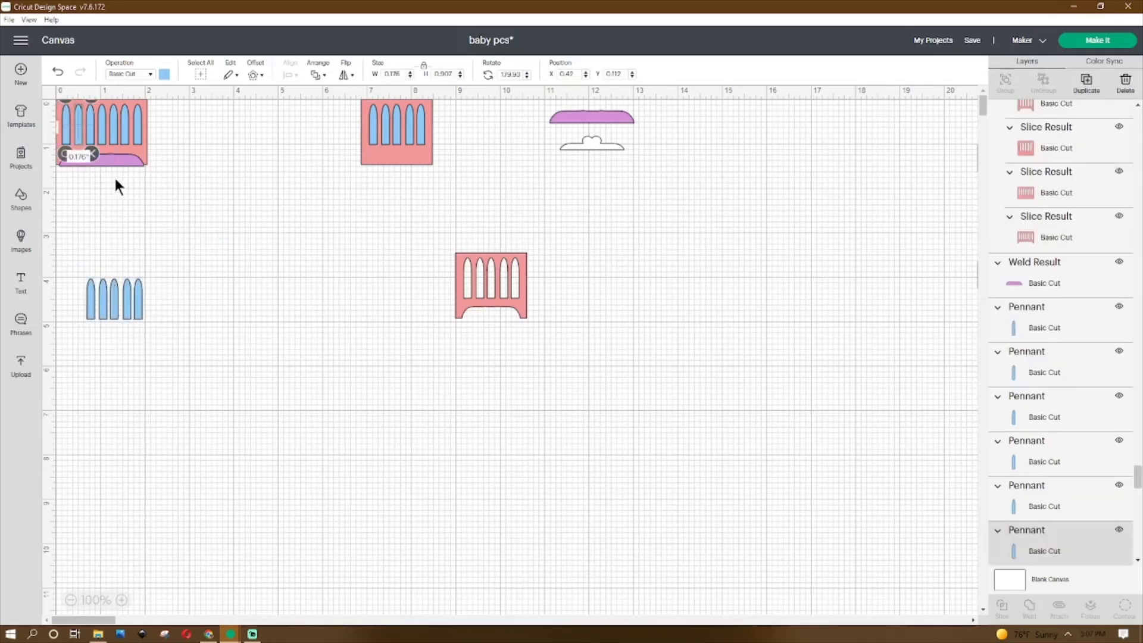
click(117, 130)
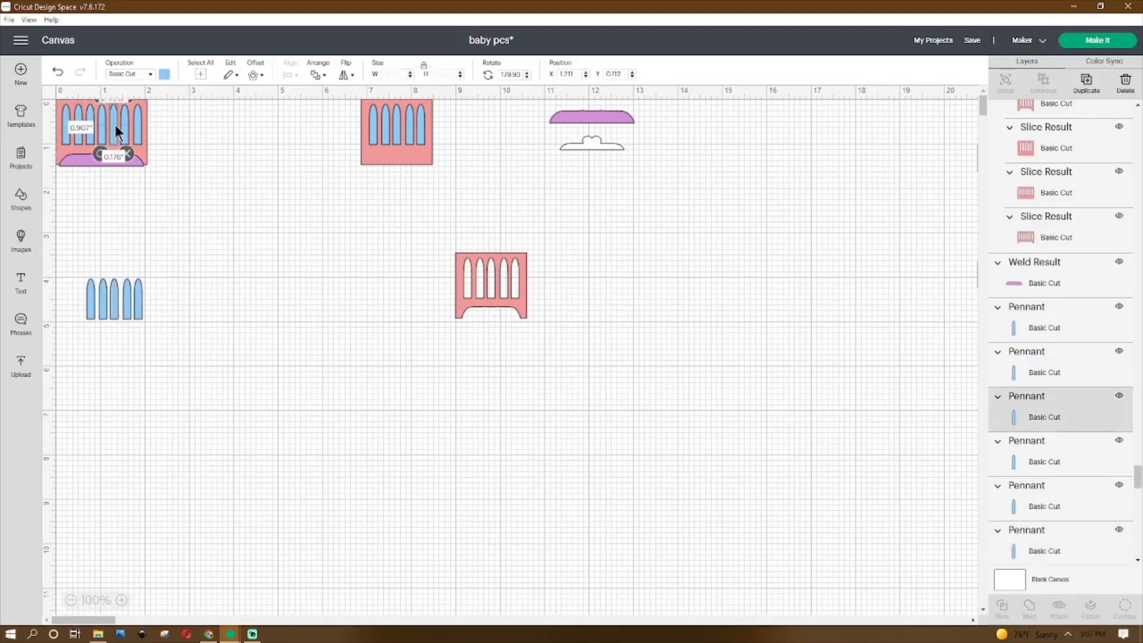
right_click(116, 126)
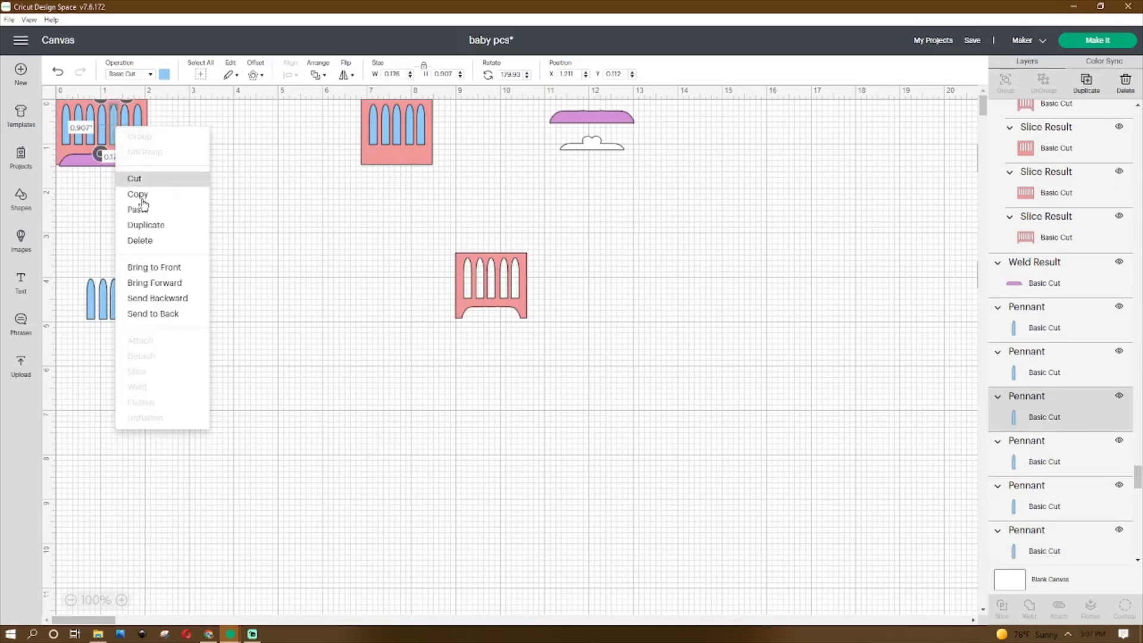
click(206, 123)
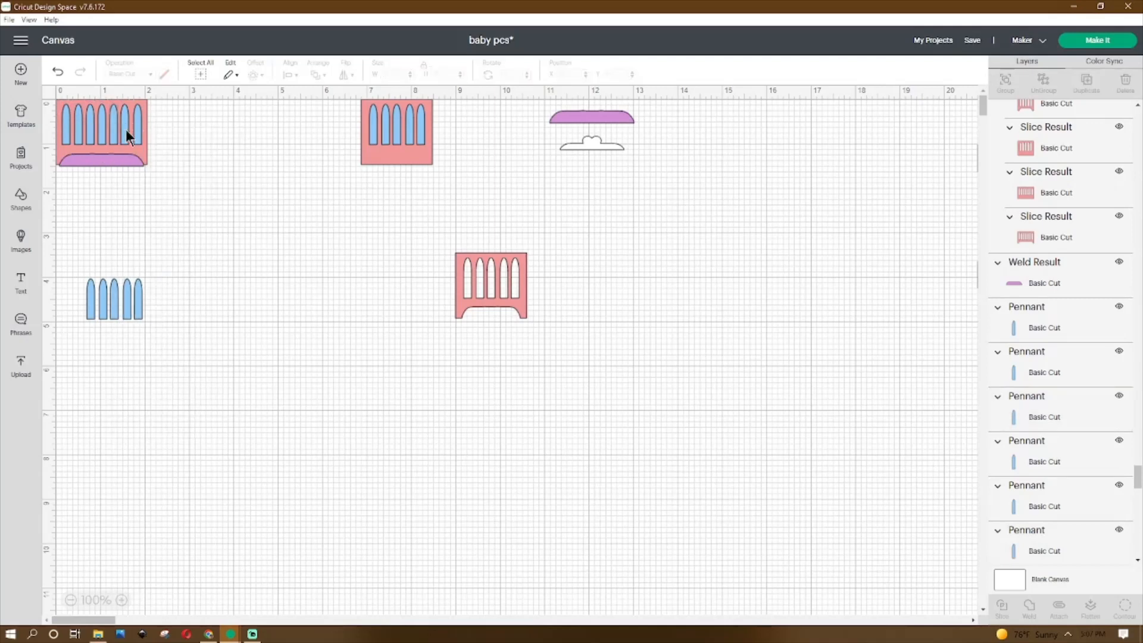
click(126, 131)
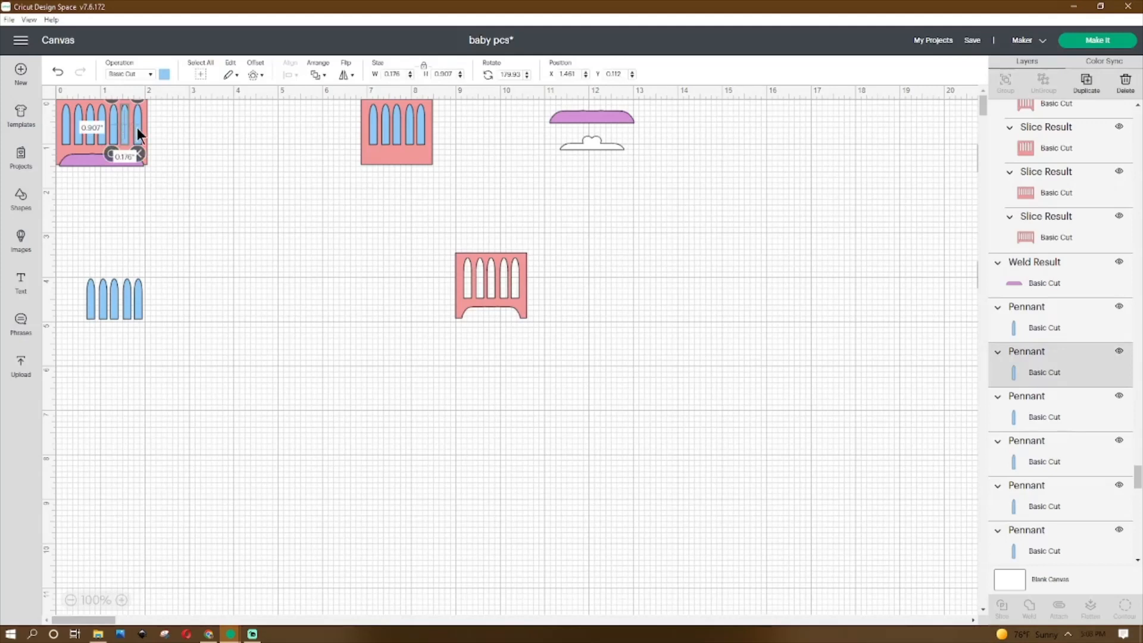
click(137, 128)
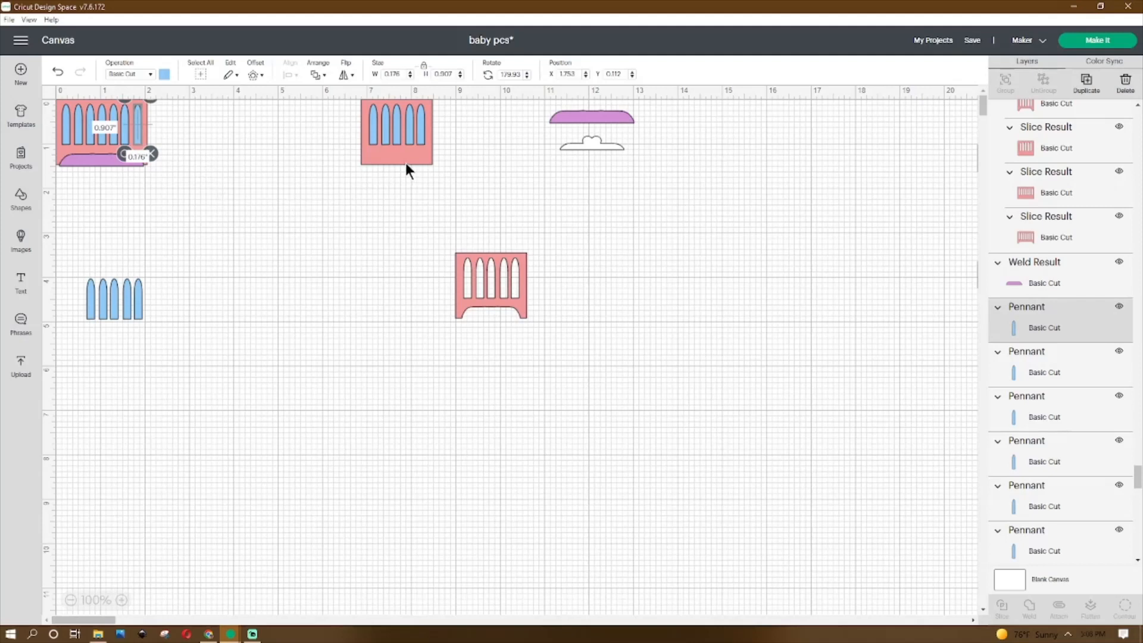
click(73, 178)
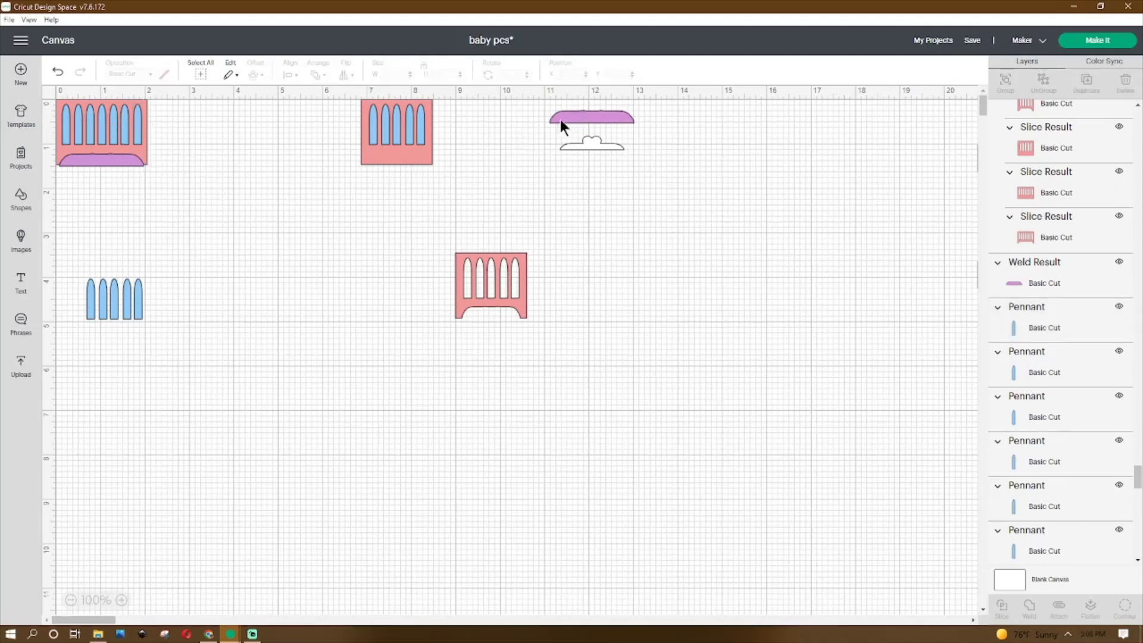
click(95, 159)
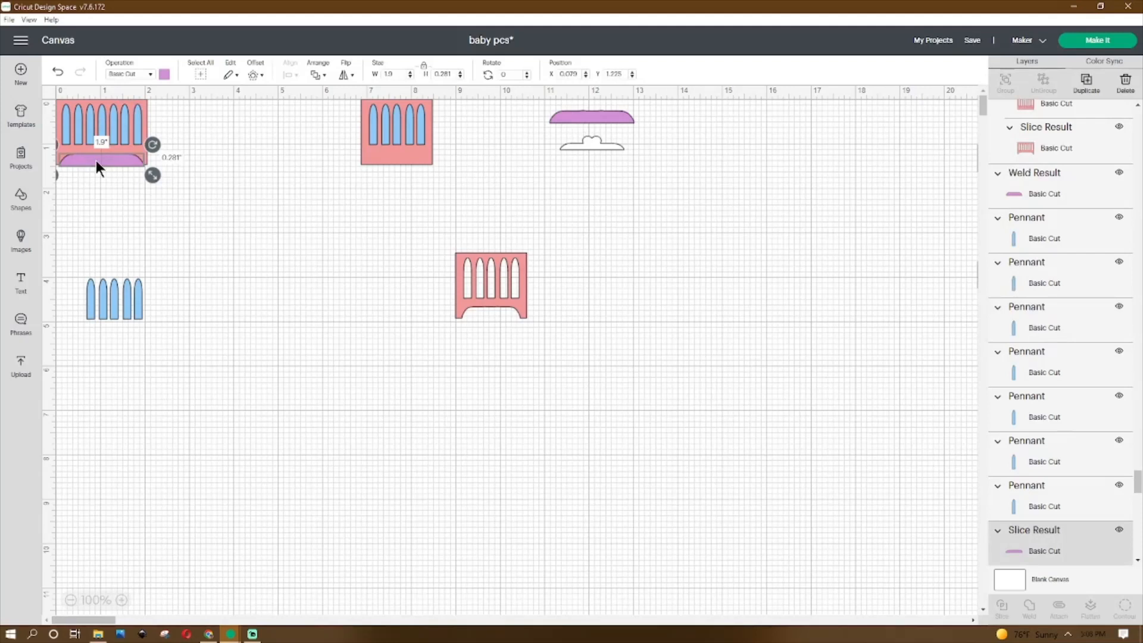
click(176, 187)
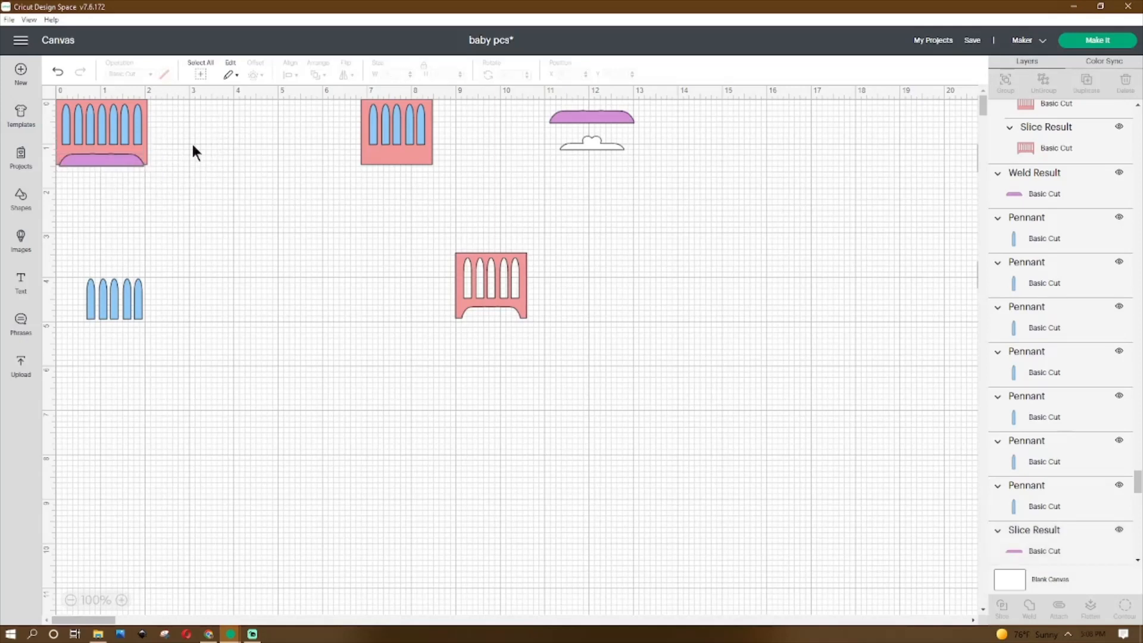
Step: Group the seven loose pennants on the larger red panel
click(66, 130)
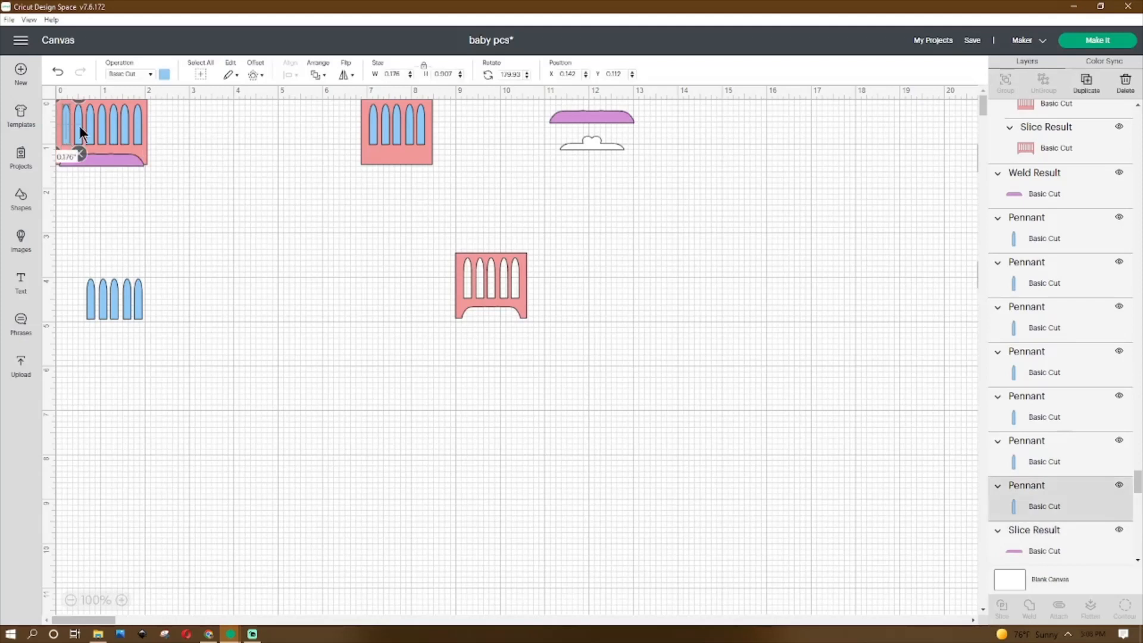
shift+click(80, 126)
shift+click(89, 125)
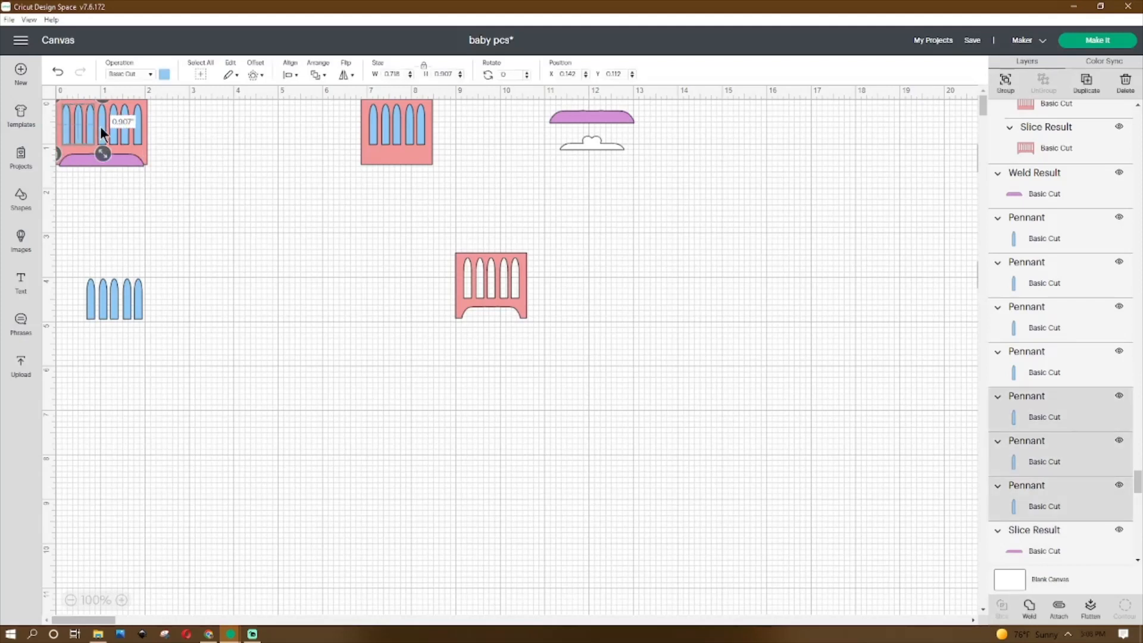
shift+click(101, 126)
shift+click(113, 128)
shift+click(126, 128)
shift+click(134, 130)
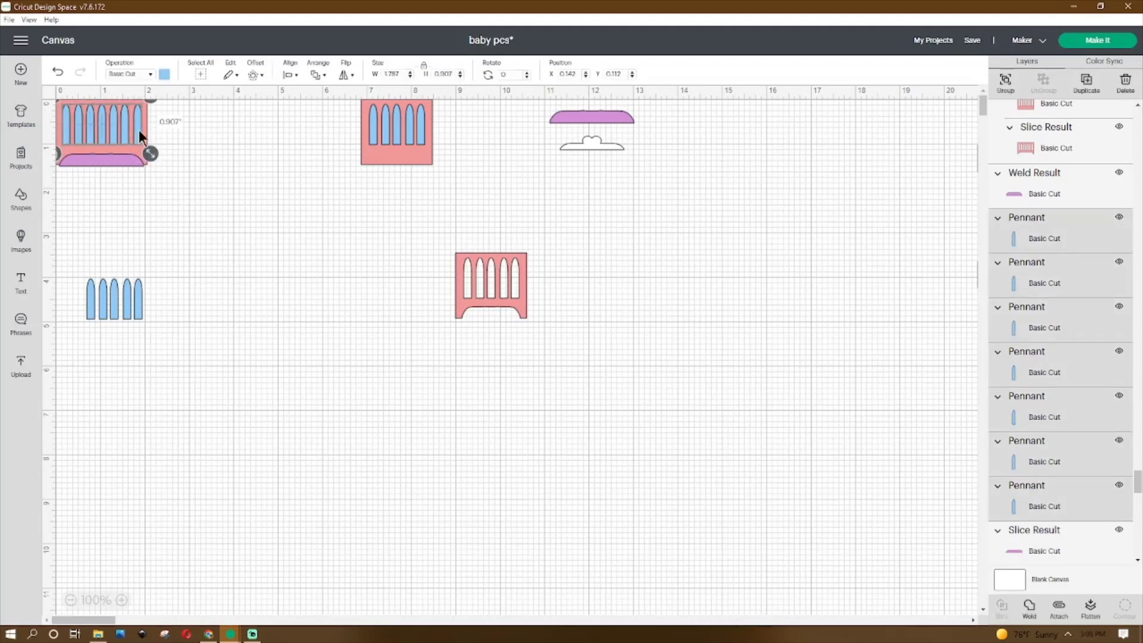
click(1006, 79)
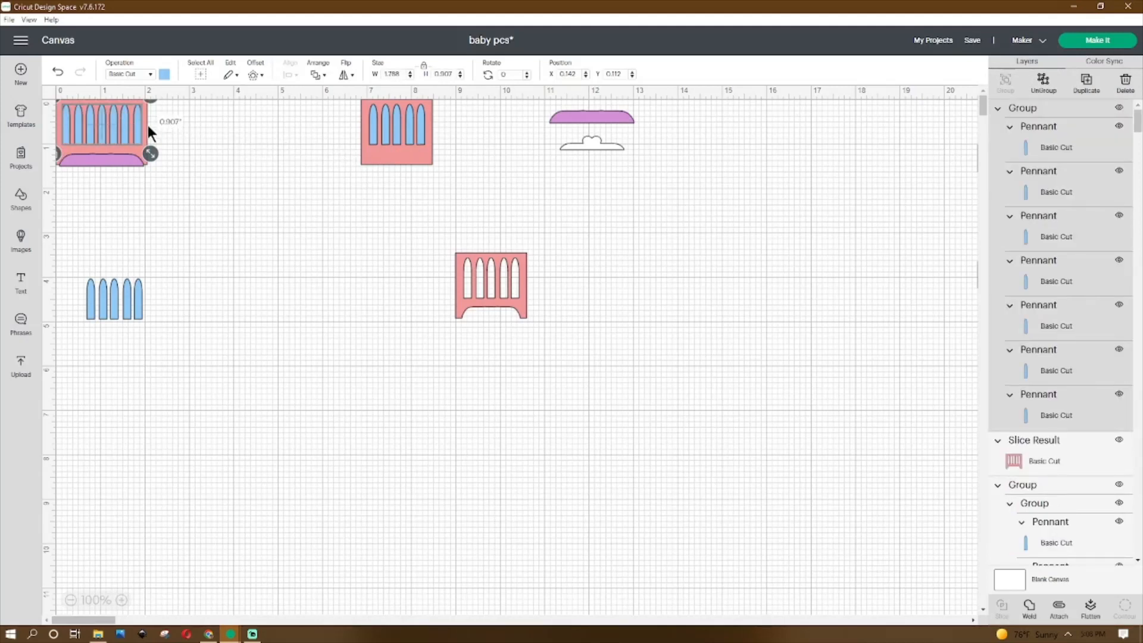
Step: Duplicate the larger red square with its seven-pennant group and place the grouped copy beside the smaller panel at about X 4.667, Y 0
drag(171, 110, 141, 124)
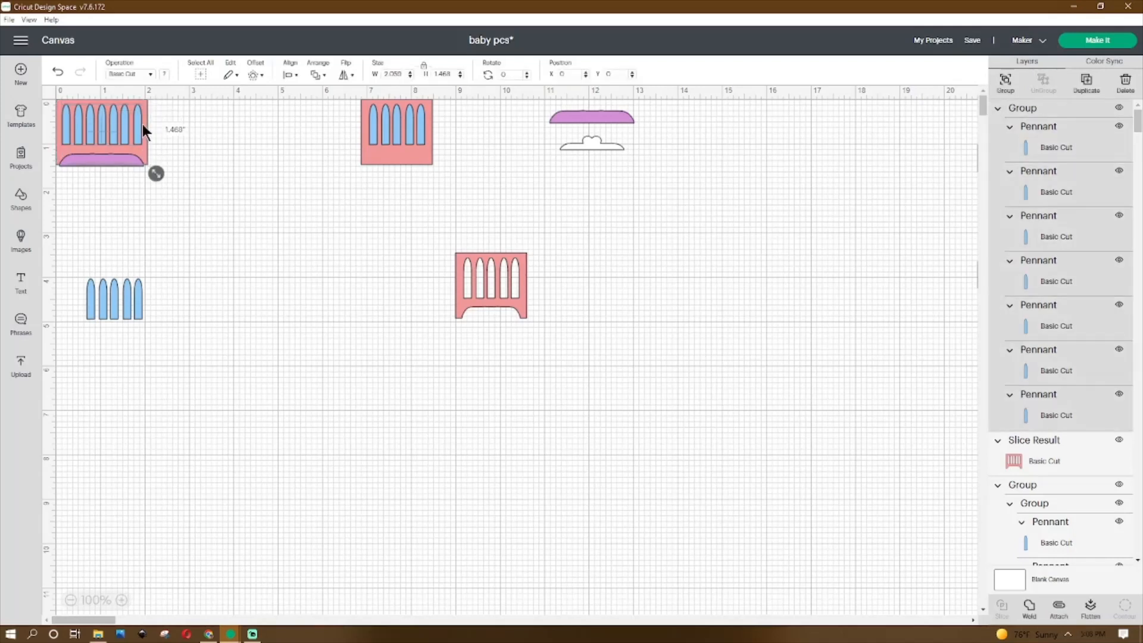
right_click(142, 124)
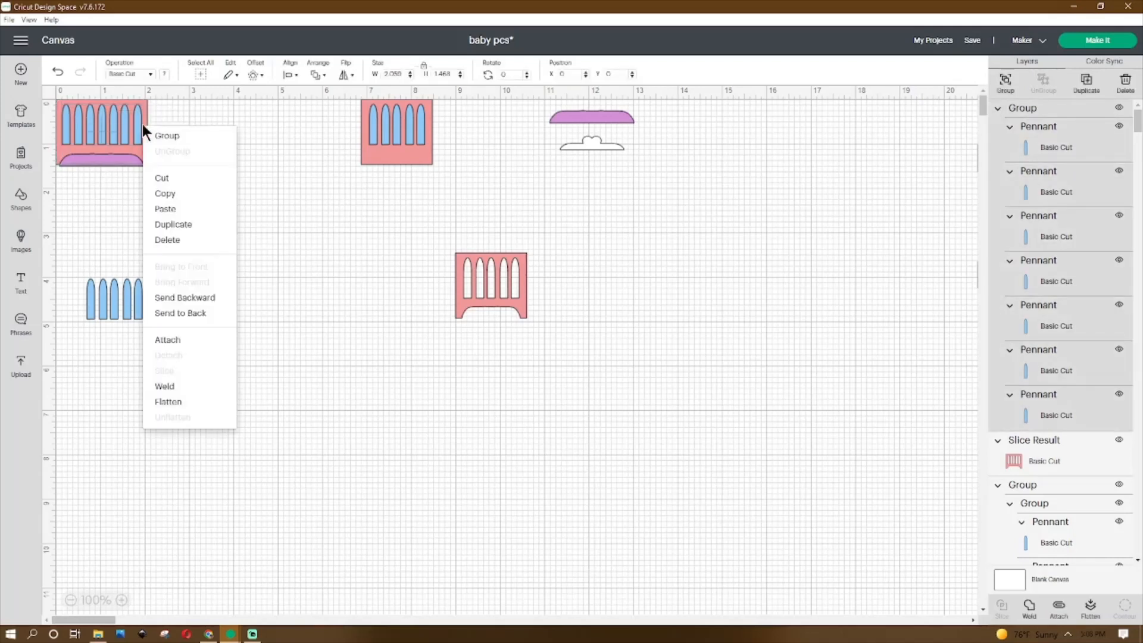
click(177, 224)
drag(148, 145, 331, 134)
click(1005, 82)
click(122, 195)
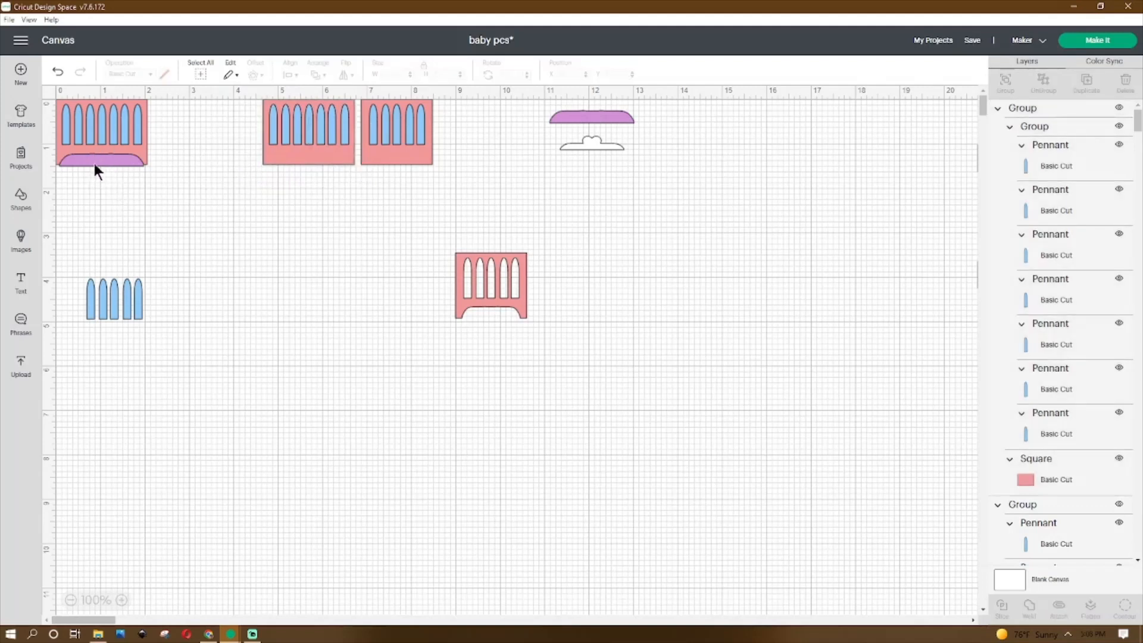
Step: Weld the original larger panel's seven pennants to the purple curved shape beneath them
click(97, 135)
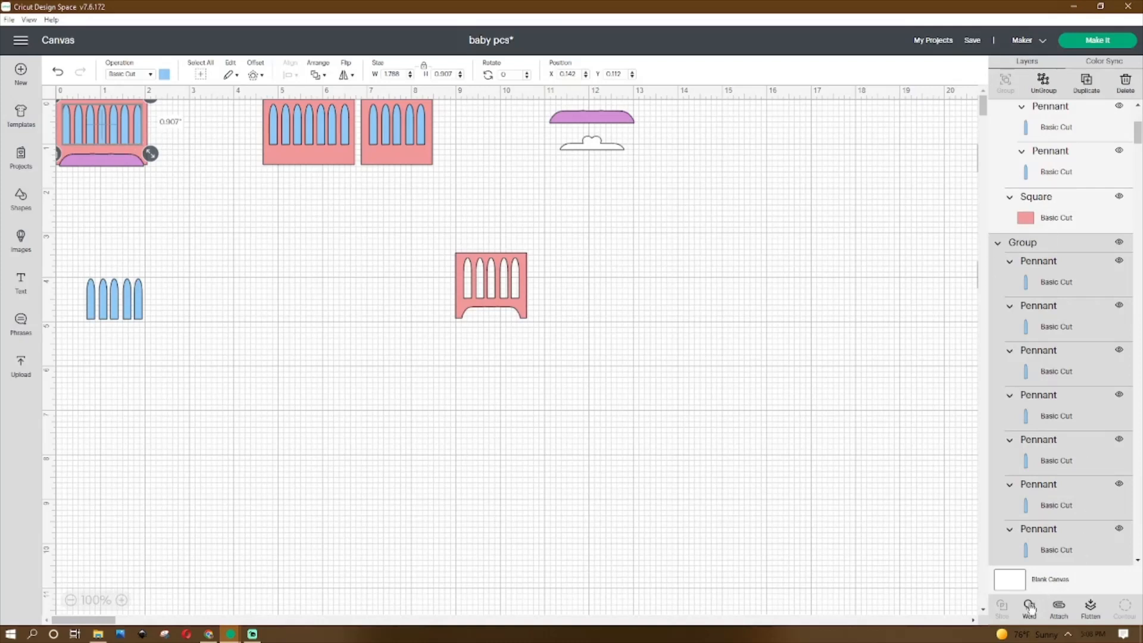
click(561, 333)
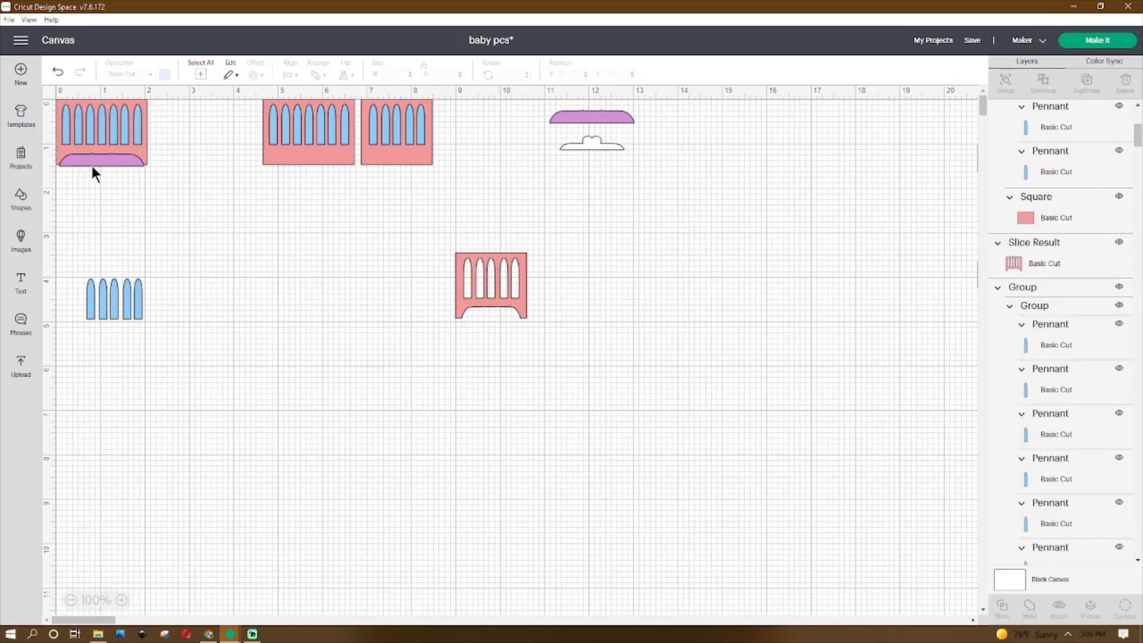
click(106, 137)
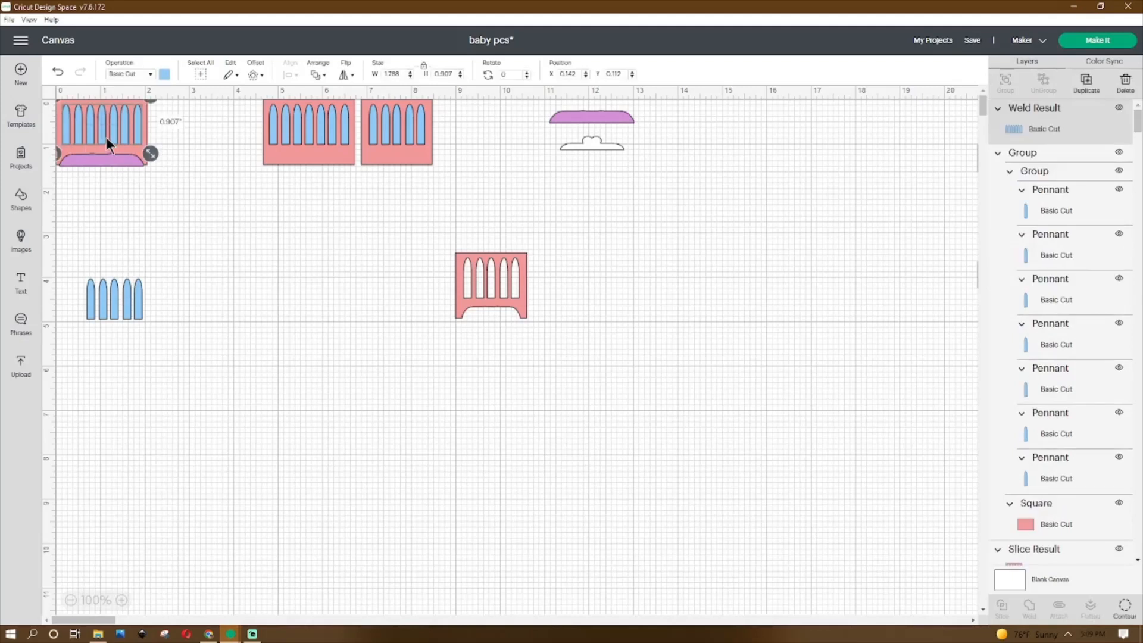
shift+click(104, 160)
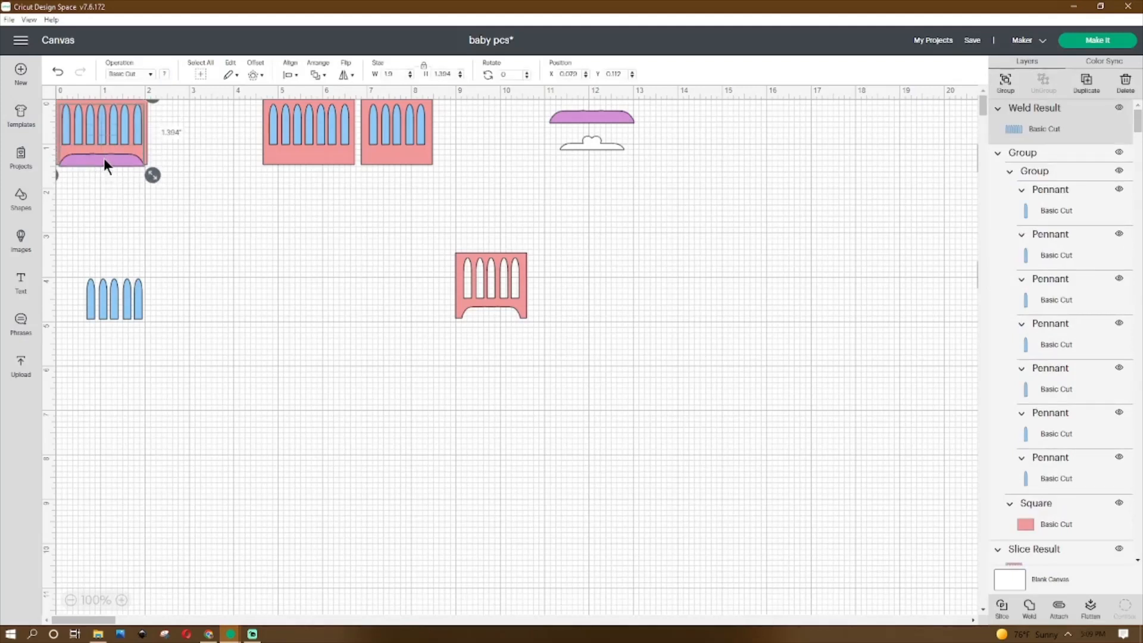
click(1029, 607)
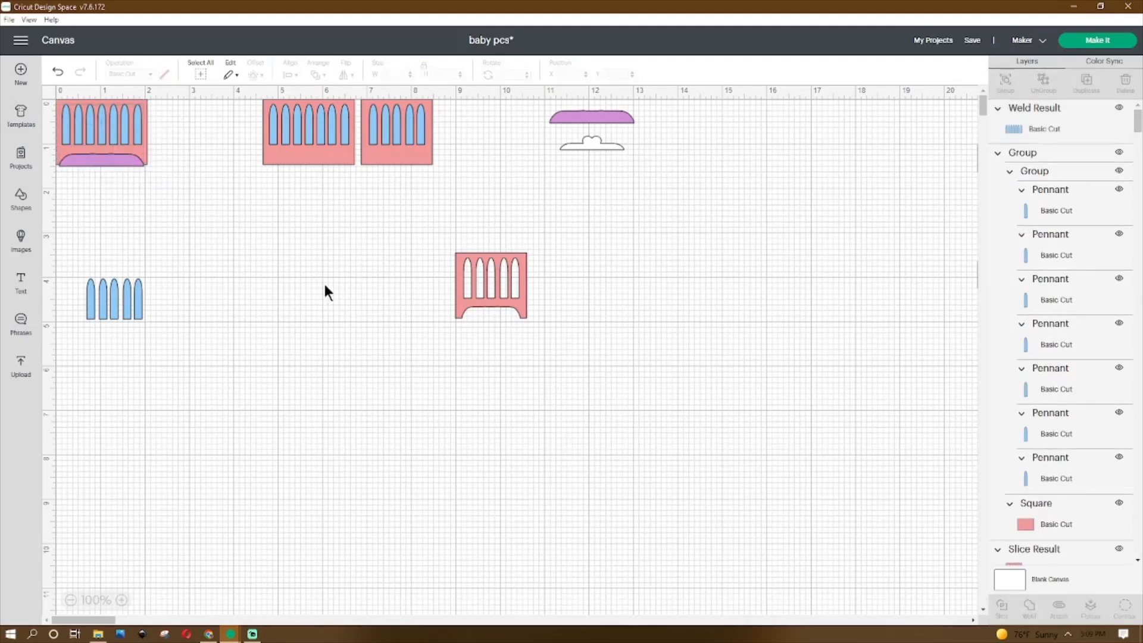
Step: Slice the welded pennant and curve shape out of the larger red square and move the cut-out panel beside the finished smaller one
drag(180, 103, 64, 187)
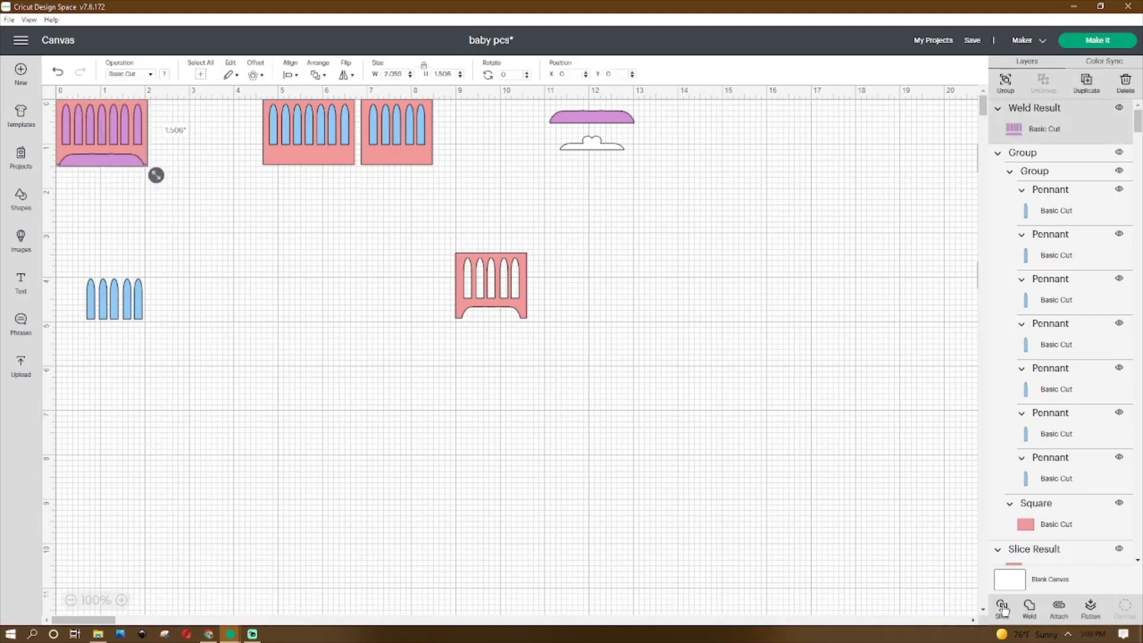
click(341, 351)
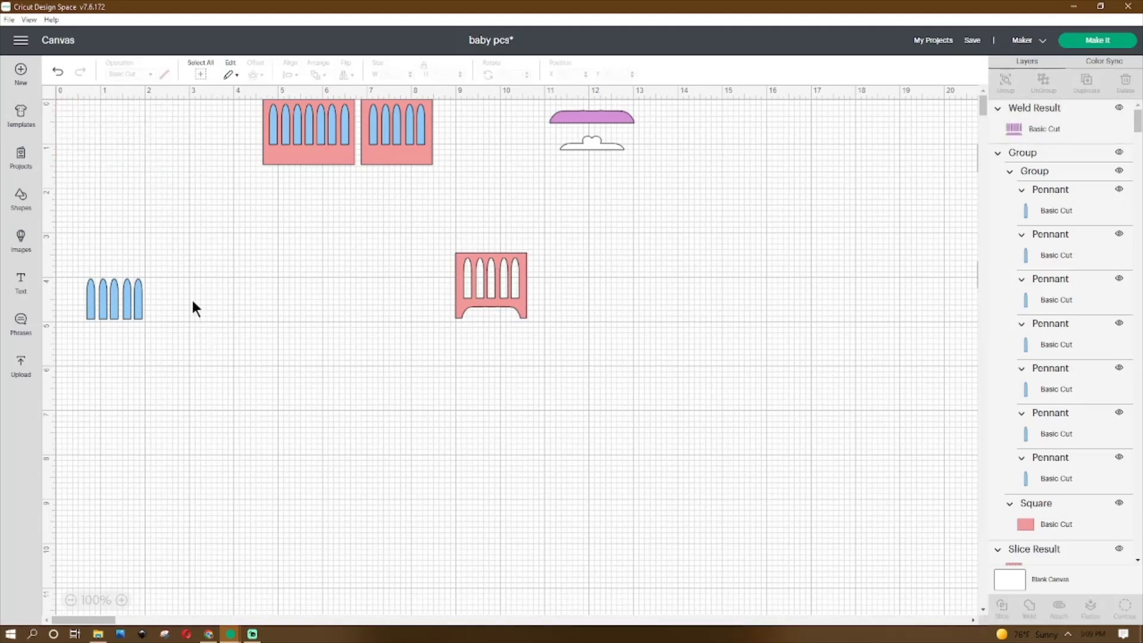
drag(141, 156, 447, 449)
drag(145, 140, 628, 291)
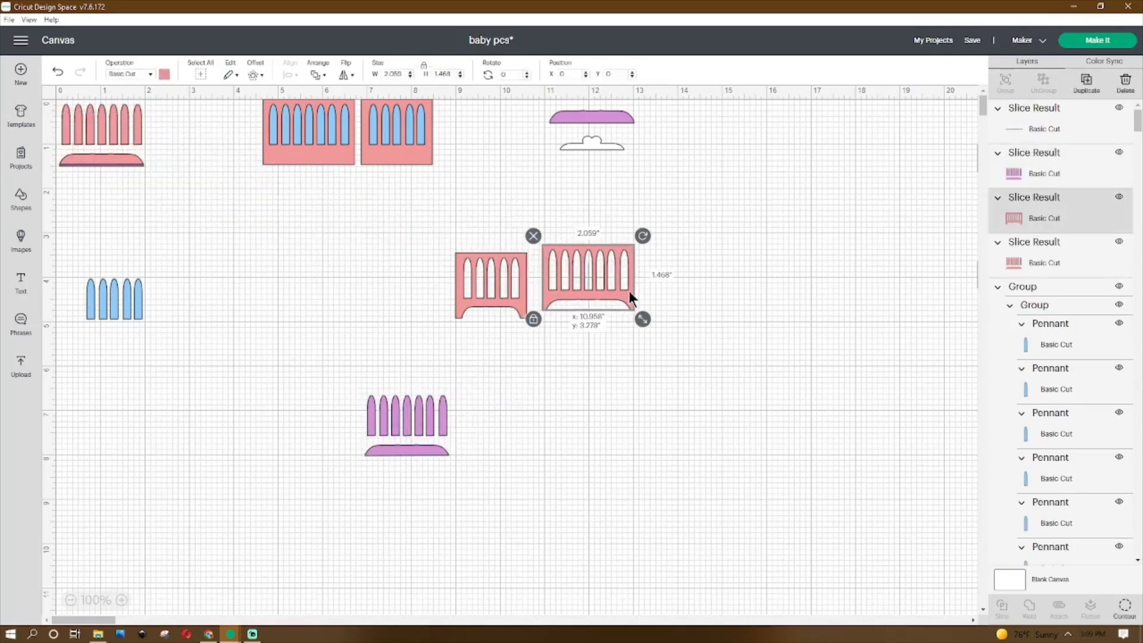
Step: Delete the leftover red and purple slice pieces and the spare blue five-pennant group
drag(123, 128, 122, 226)
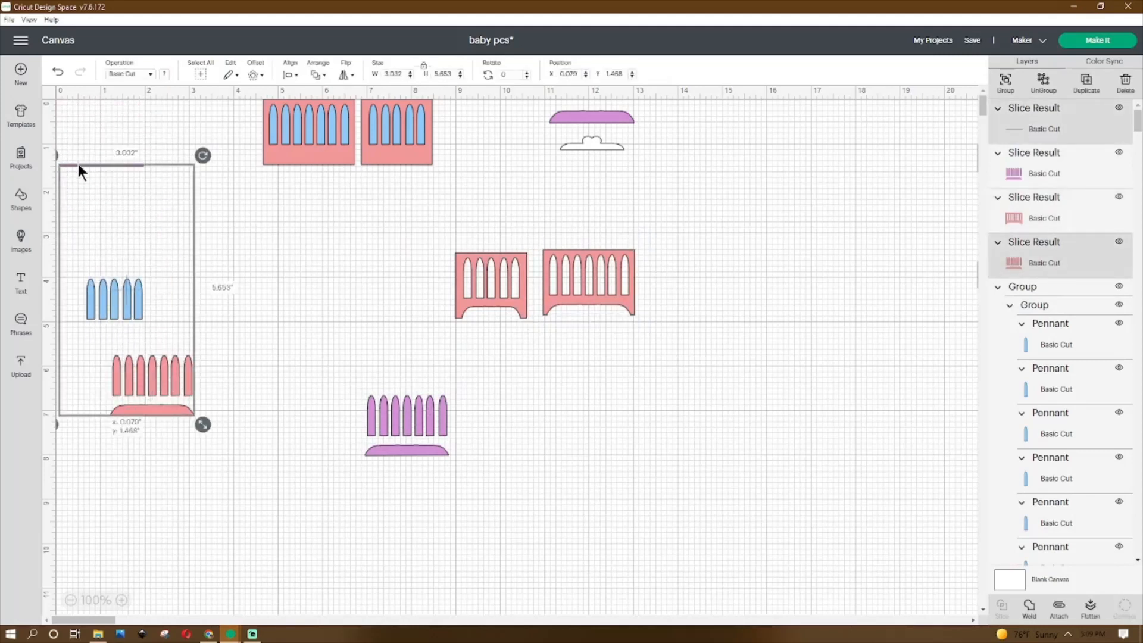
drag(77, 163, 123, 213)
key(Delete)
click(383, 402)
click(353, 377)
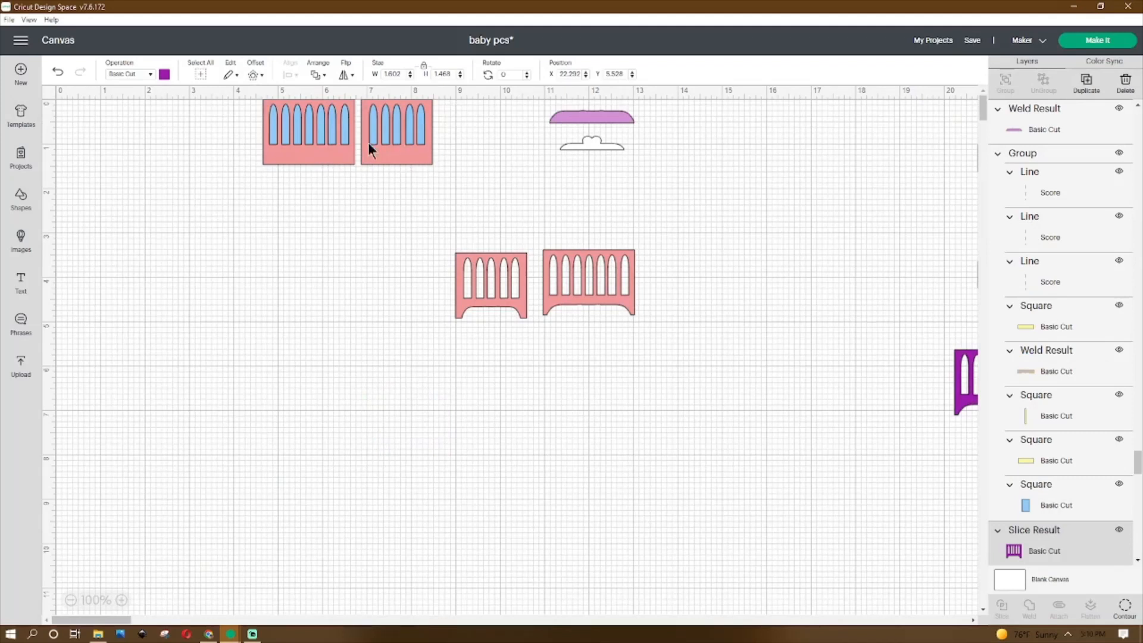
Step: Ungroup the smaller uncut panel and weld its five pennants together
drag(459, 99, 371, 169)
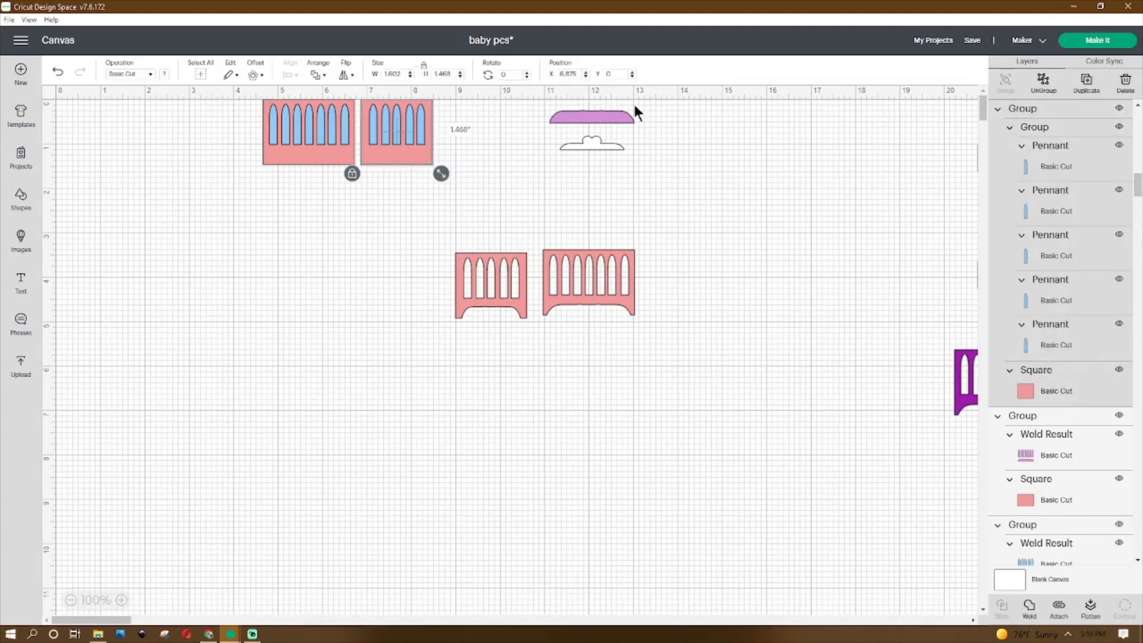
click(393, 119)
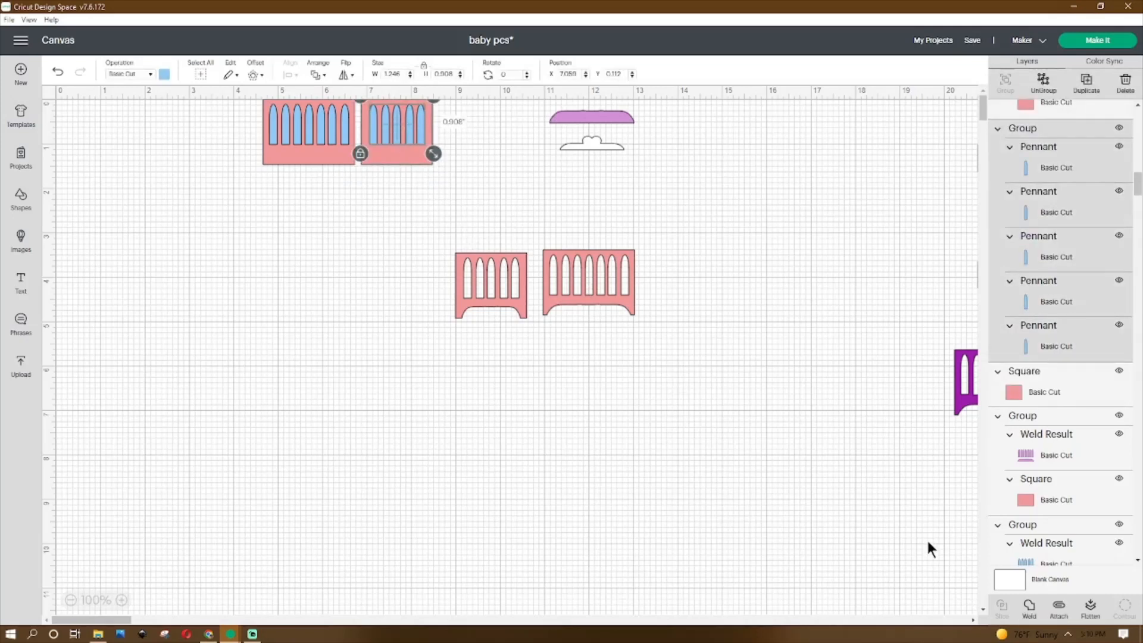
click(605, 324)
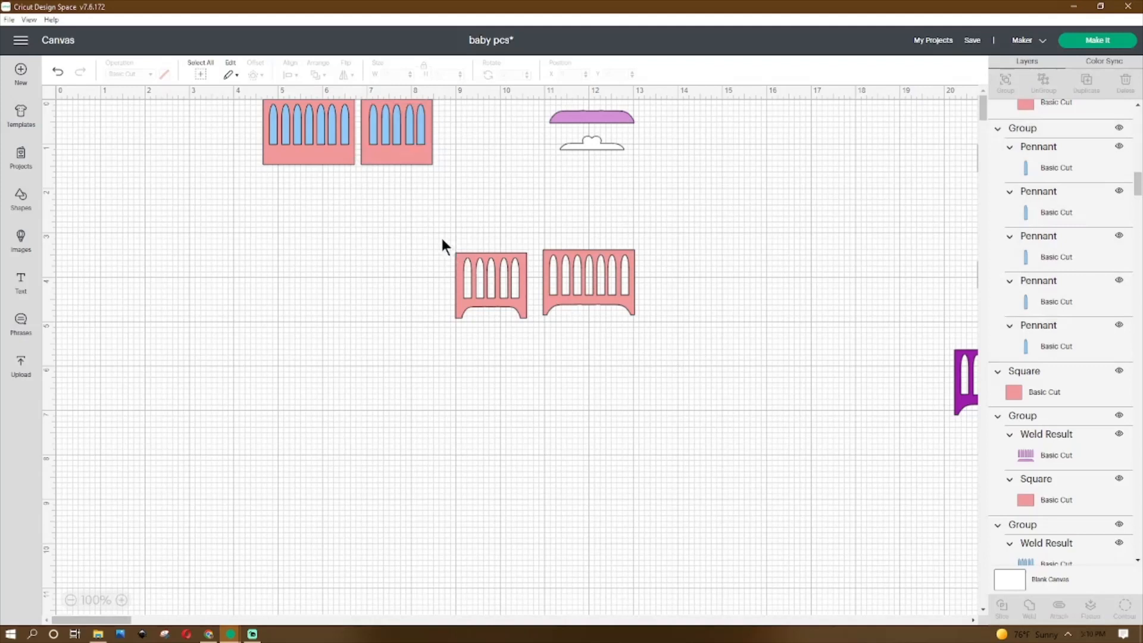
Step: Slice the welded five pennants out of the smaller red square and move the cut panel clear of the leftover pieces
drag(451, 112, 421, 145)
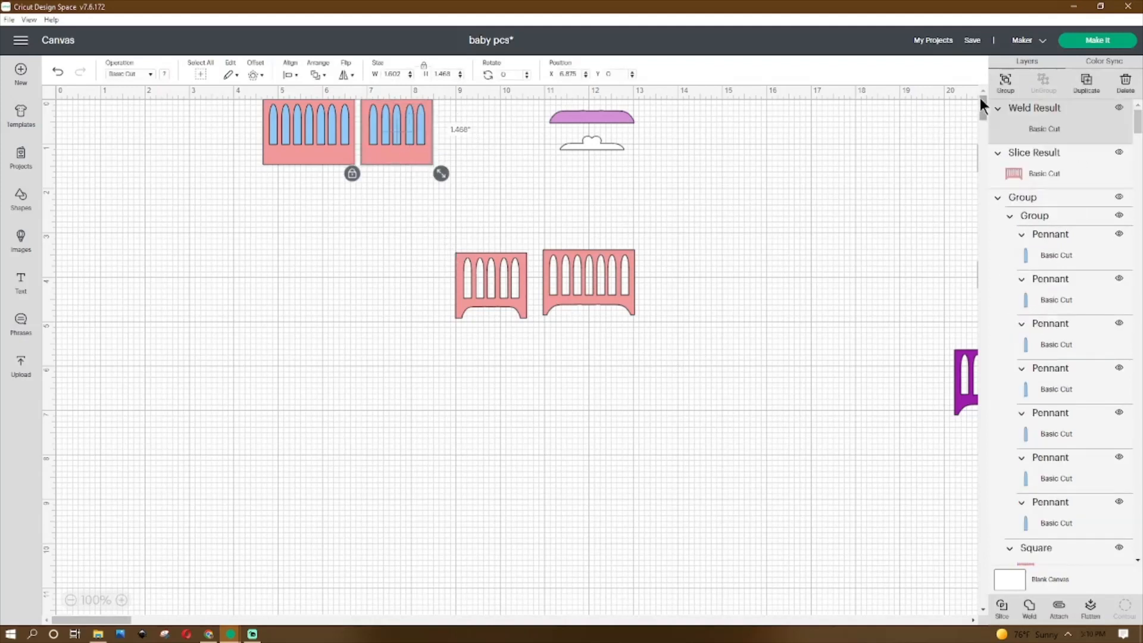
click(1001, 610)
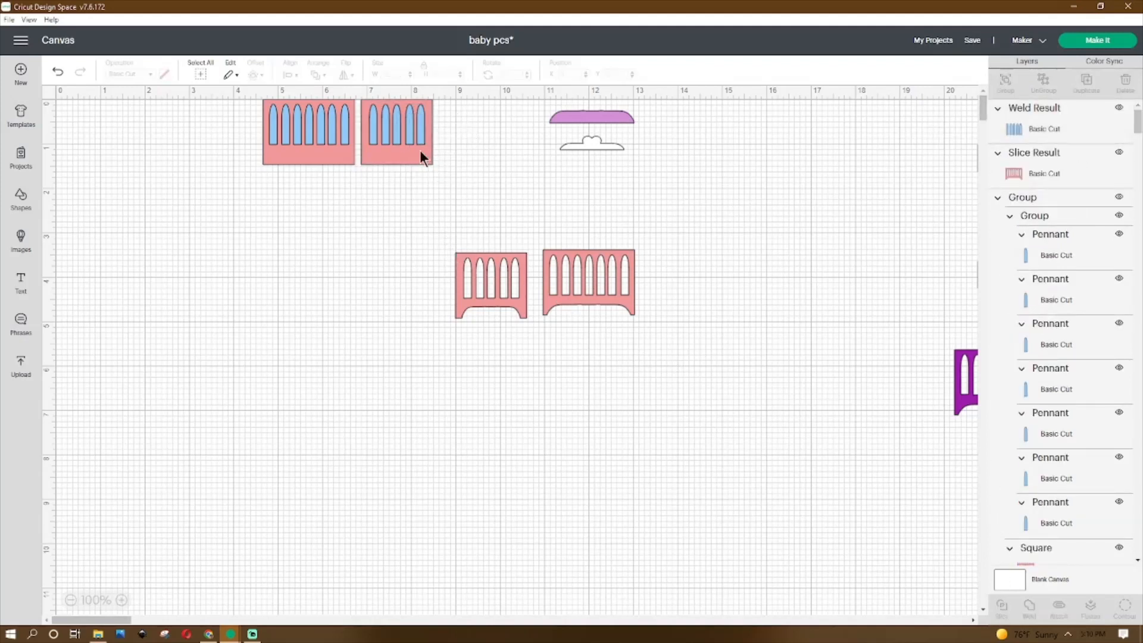
drag(391, 153, 484, 169)
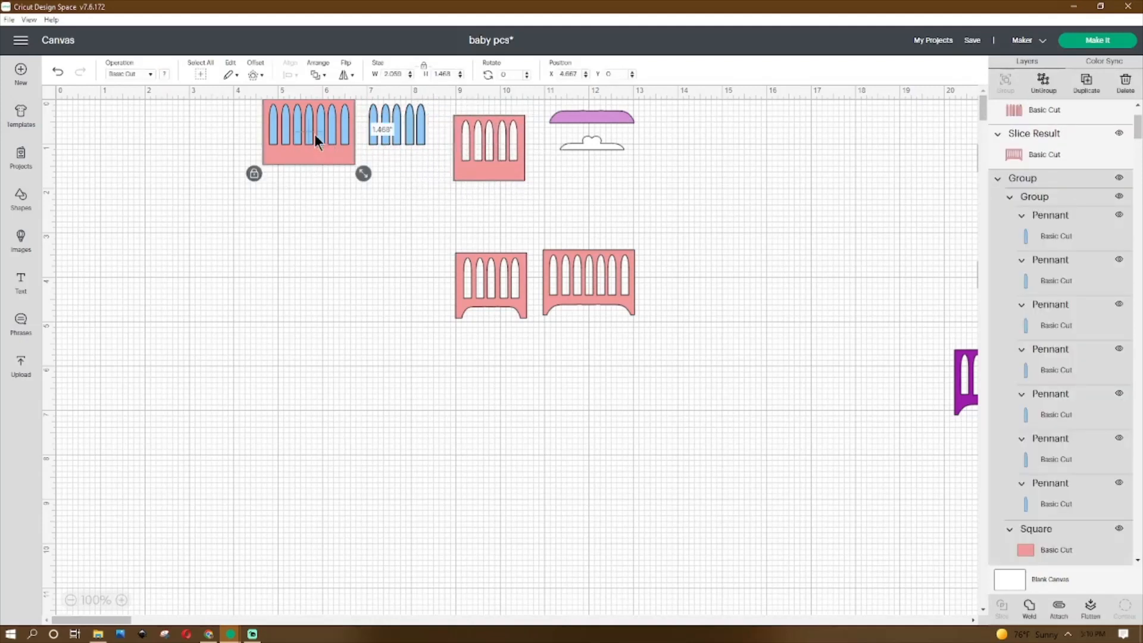
Step: Ungroup the larger panel copy and weld its seven pennants together
click(1040, 87)
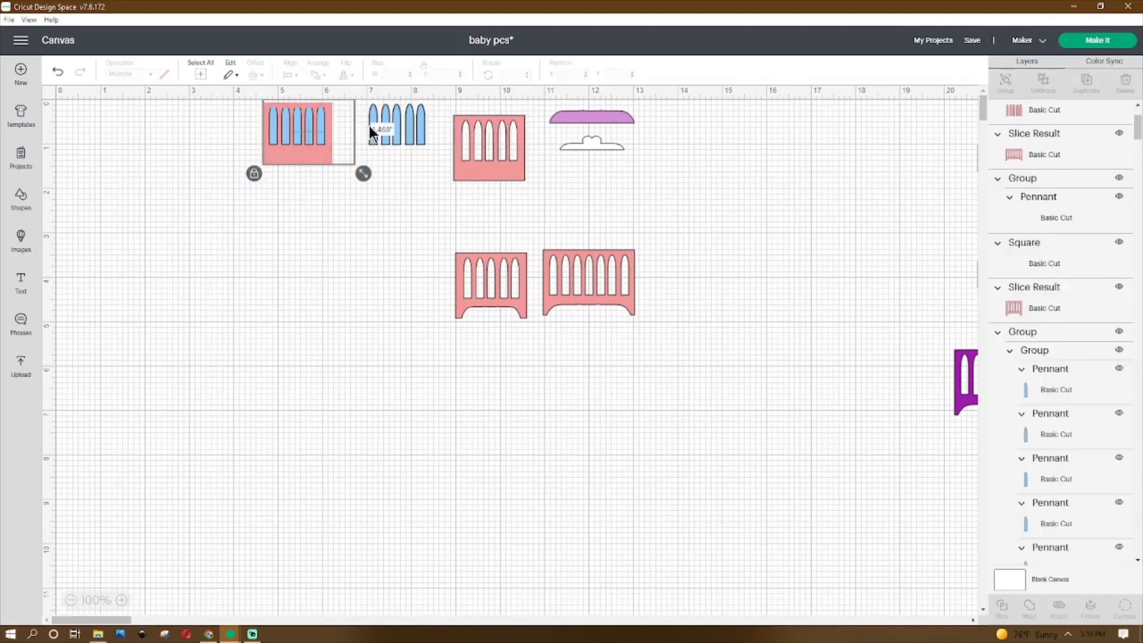
click(265, 135)
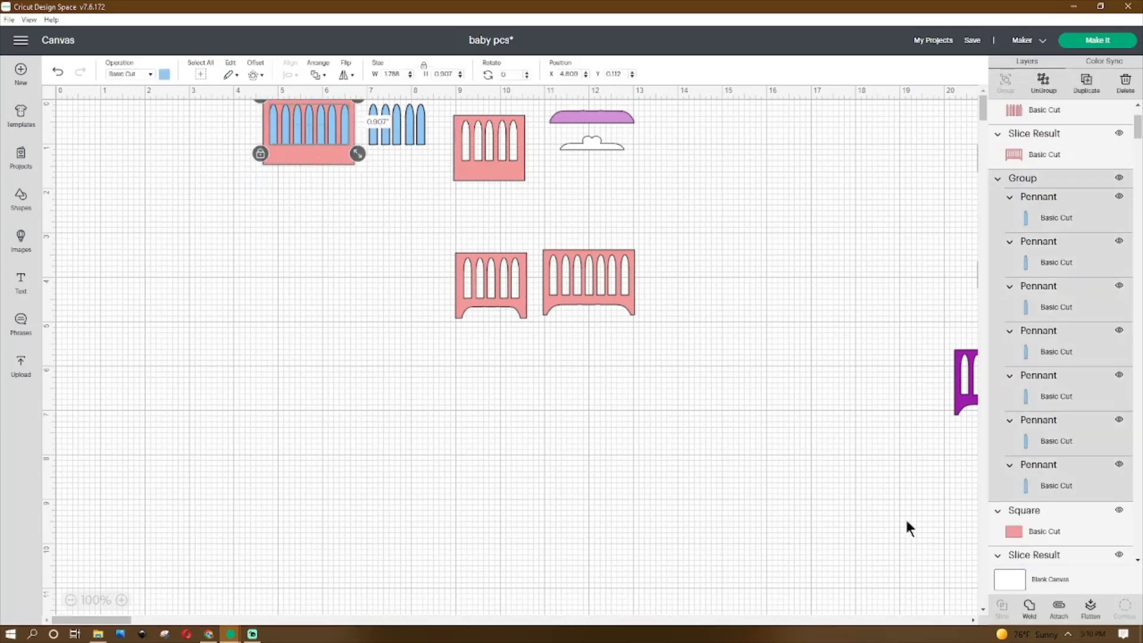
click(1029, 607)
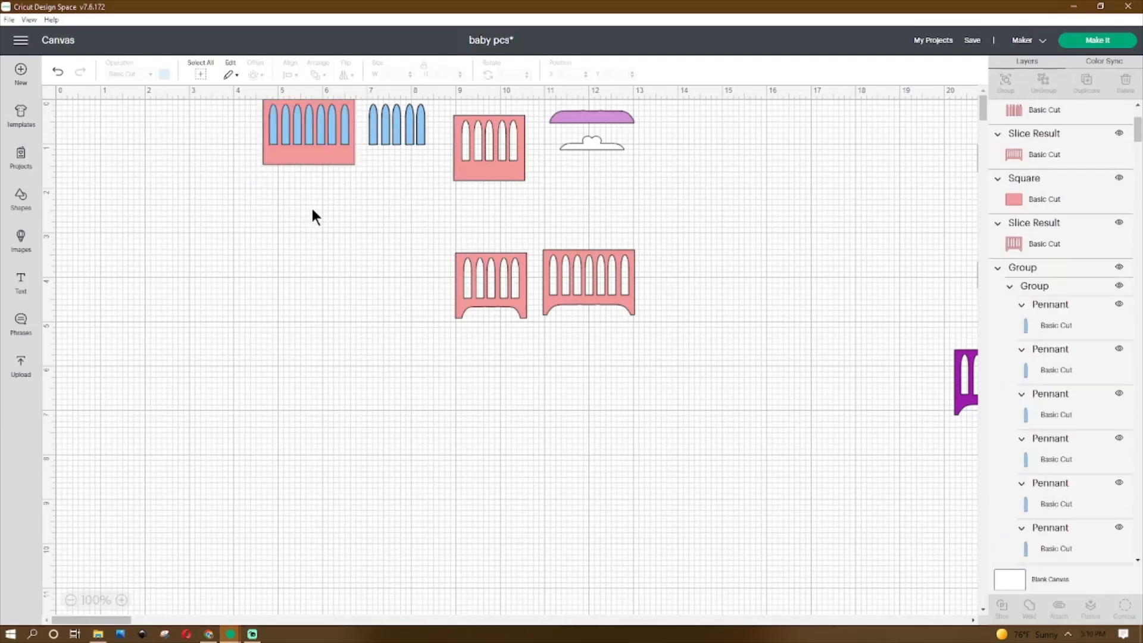
Step: Slice the welded seven pennants out of the larger red square and move both cut panels down beside the scalloped panels
shift+click(315, 152)
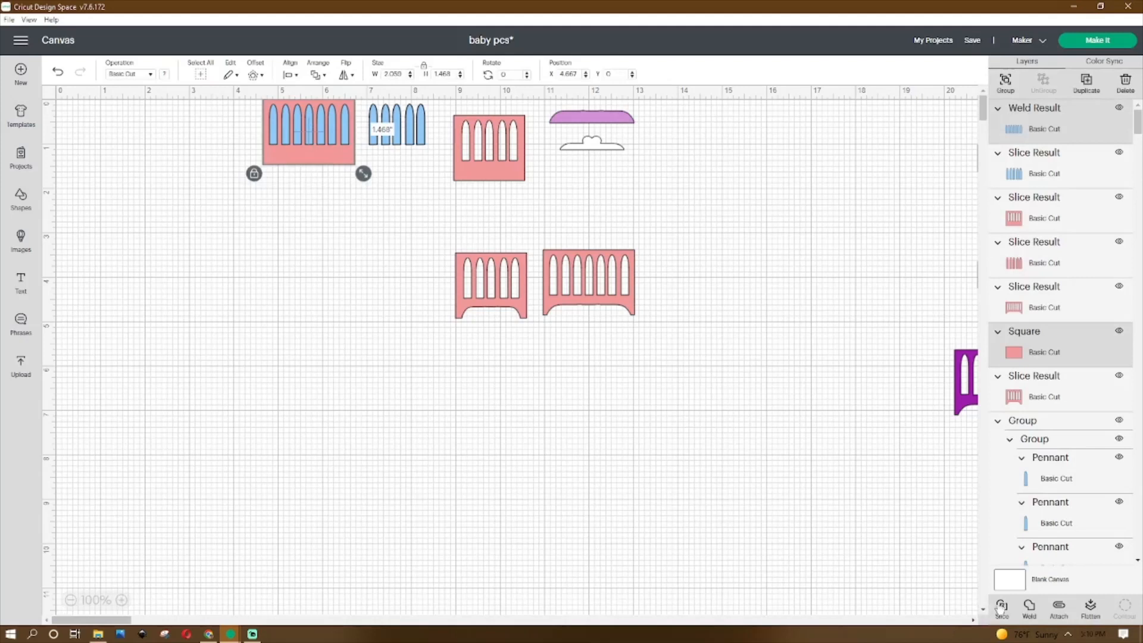
click(905, 492)
drag(316, 160, 324, 279)
drag(467, 167, 322, 291)
drag(416, 278, 412, 289)
Step: Delete the leftover red and blue pennant slice pieces above the cut panels
drag(240, 109, 476, 173)
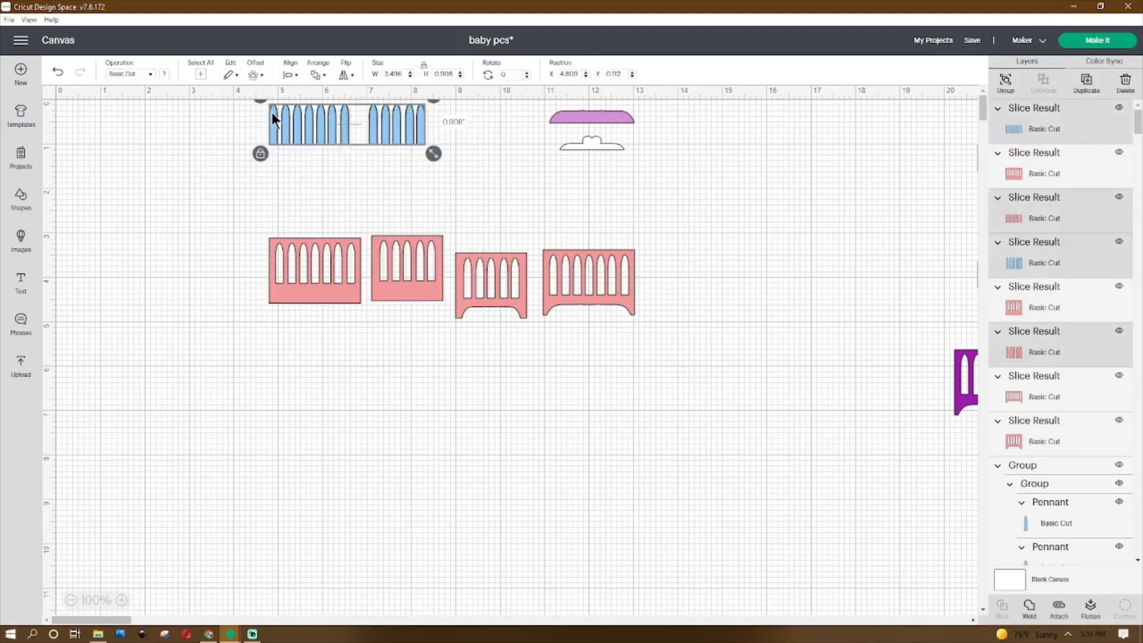
drag(270, 112, 276, 135)
click(266, 117)
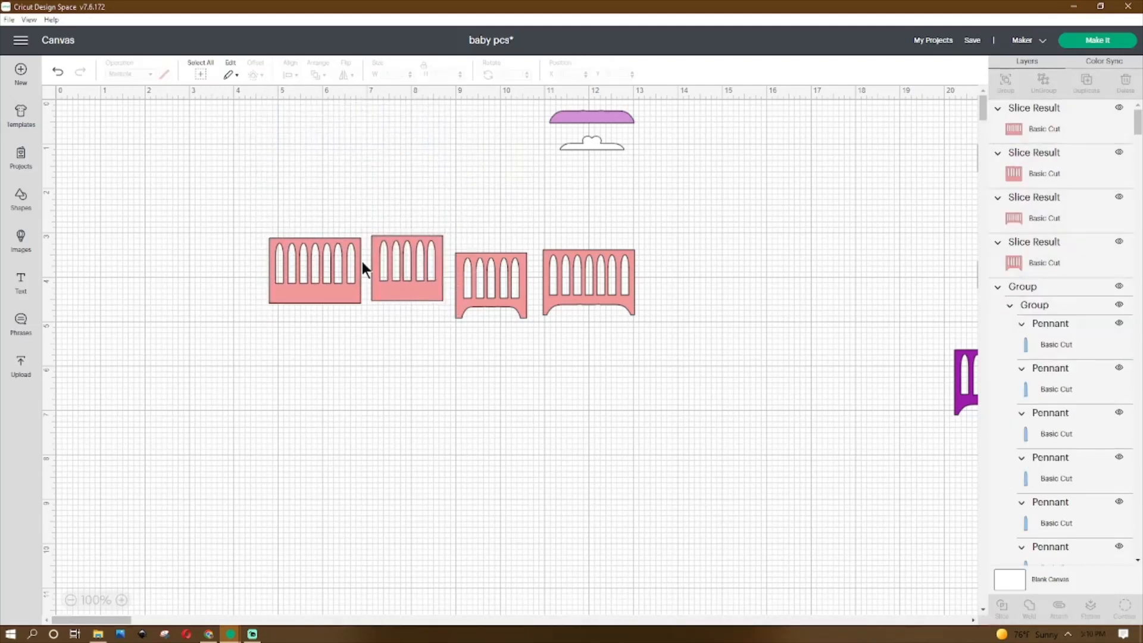
Step: Duplicate all four cut crib panels and group the copies
drag(250, 216, 652, 354)
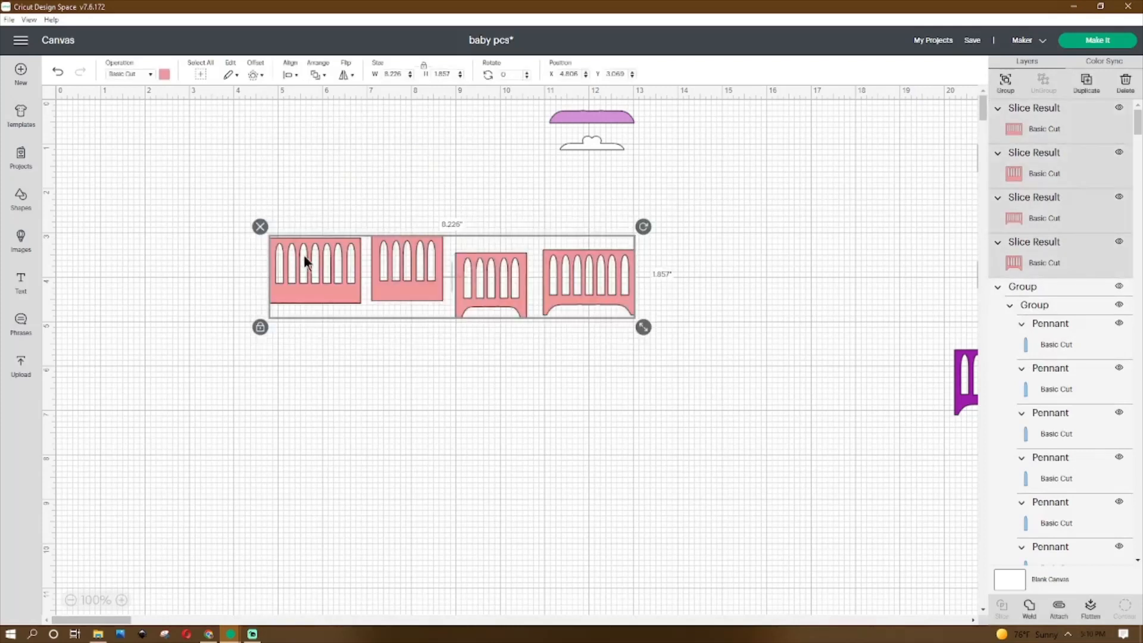
right_click(438, 275)
click(476, 370)
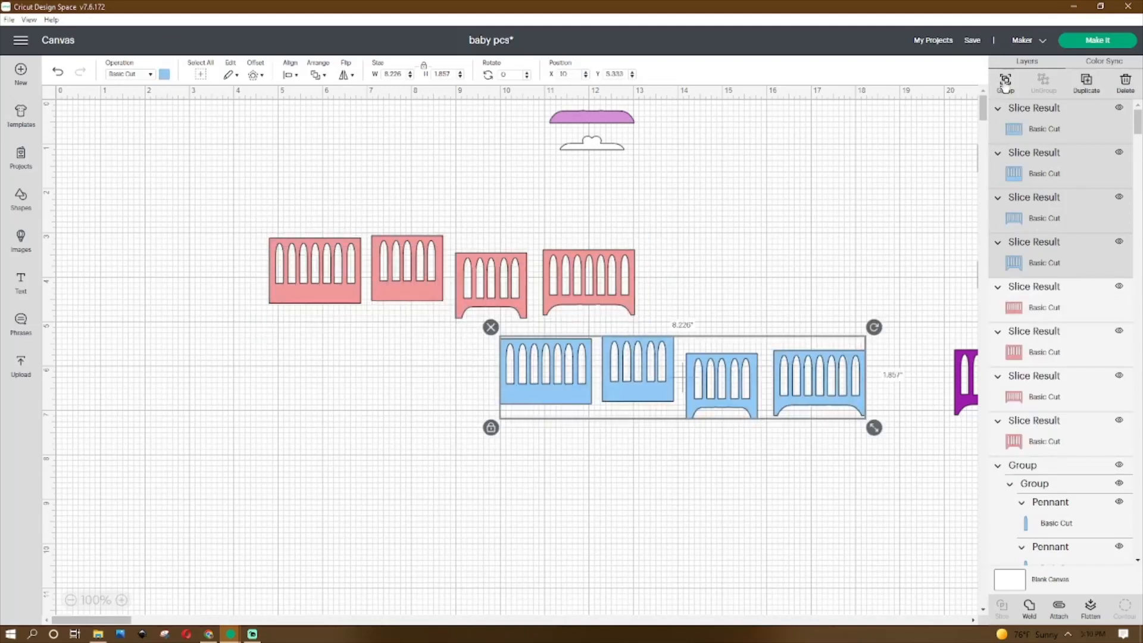
click(1005, 82)
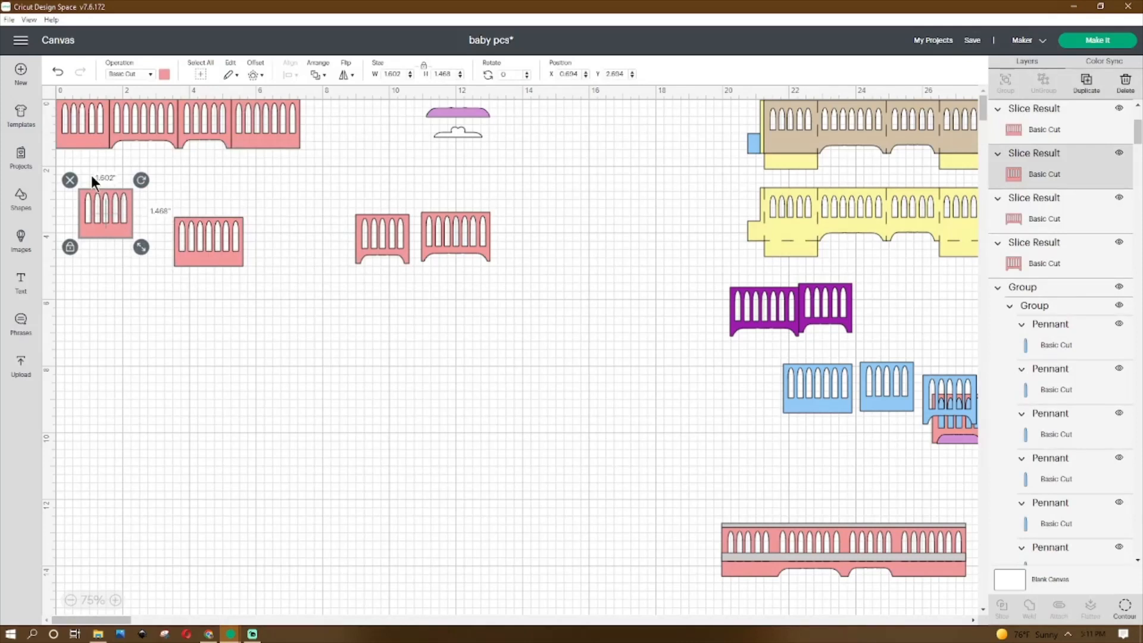
Step: Arrange the loose small plain panel and large scalloped panel in order below the assembled row, moving the large plain panel aside
click(80, 131)
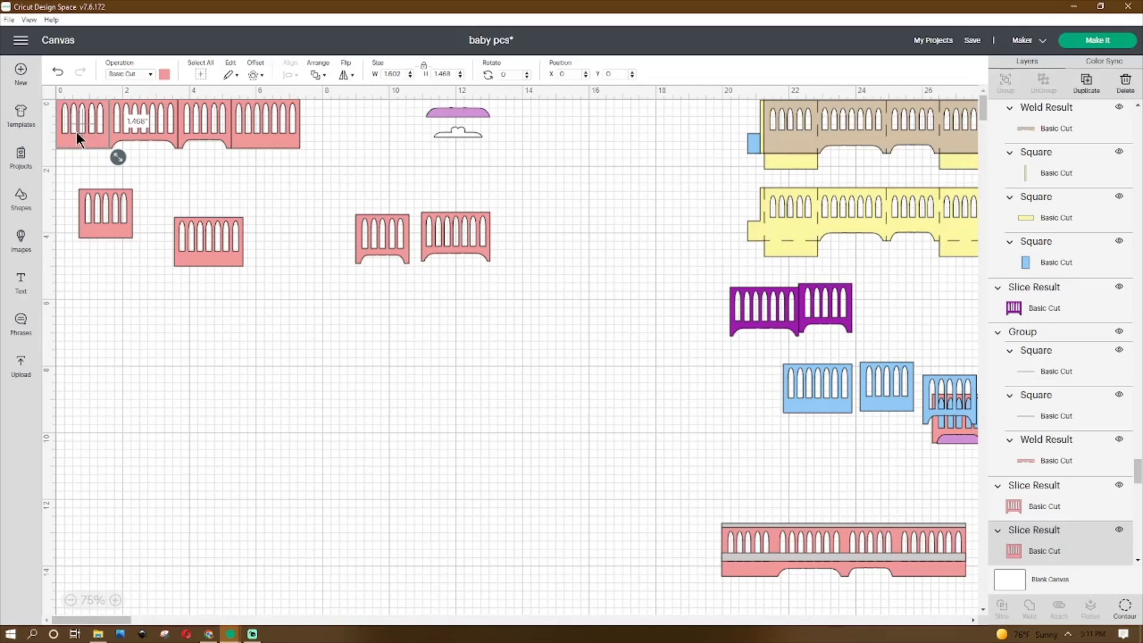
drag(125, 221, 114, 239)
drag(224, 247, 305, 284)
drag(478, 231, 194, 227)
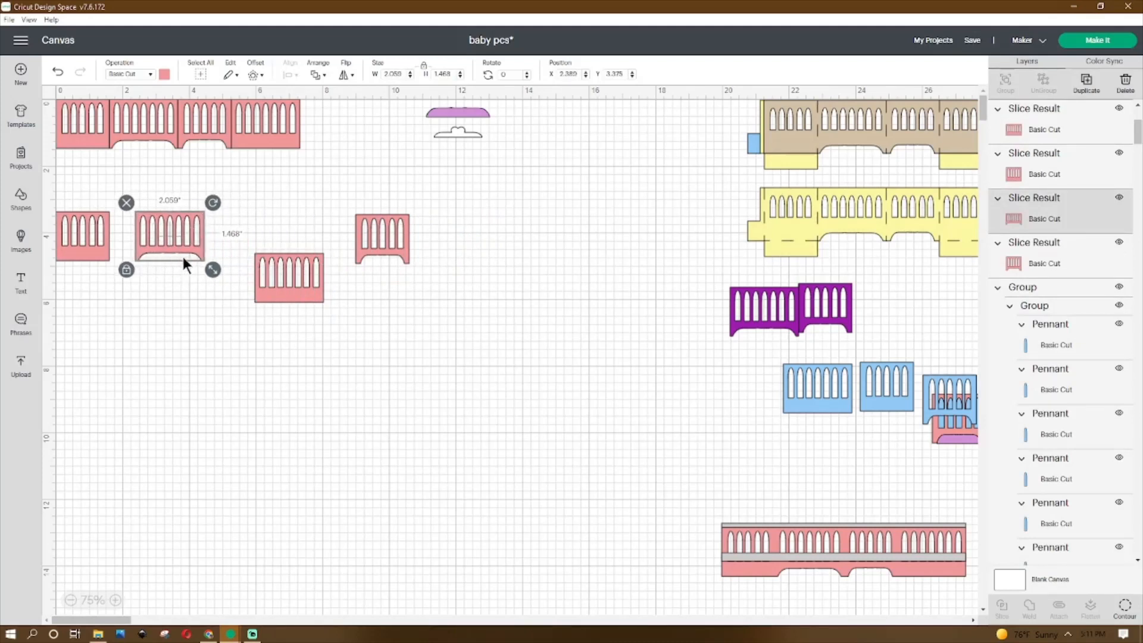
click(144, 131)
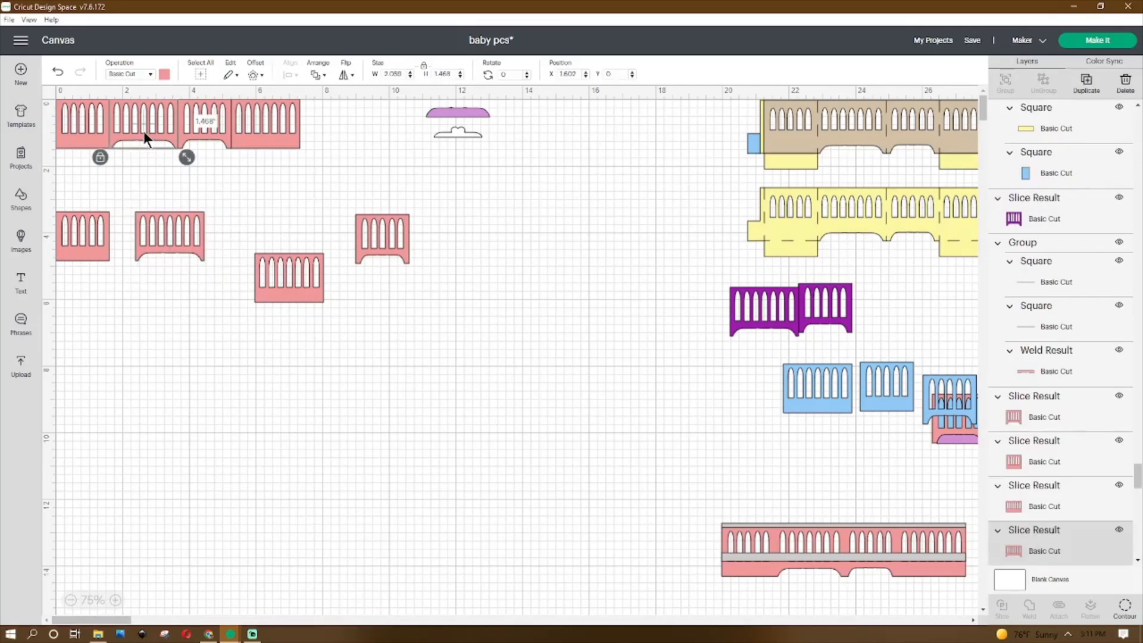
click(173, 237)
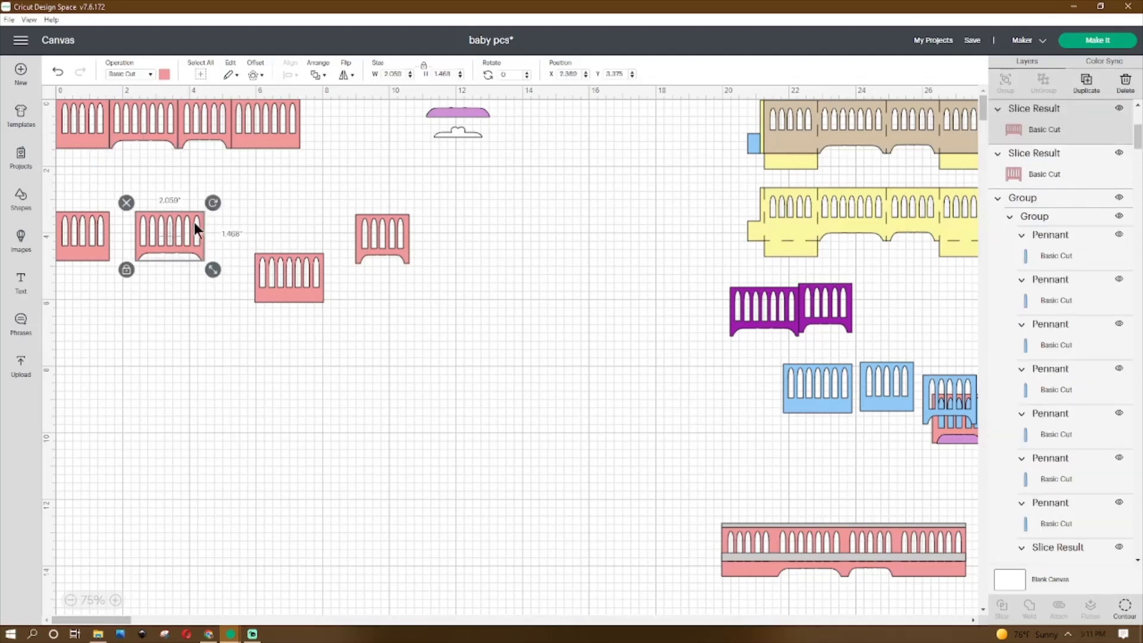
Step: Move the loose small scalloped panel against the large scalloped one, matching the panel order of the assembled row
drag(387, 230, 265, 211)
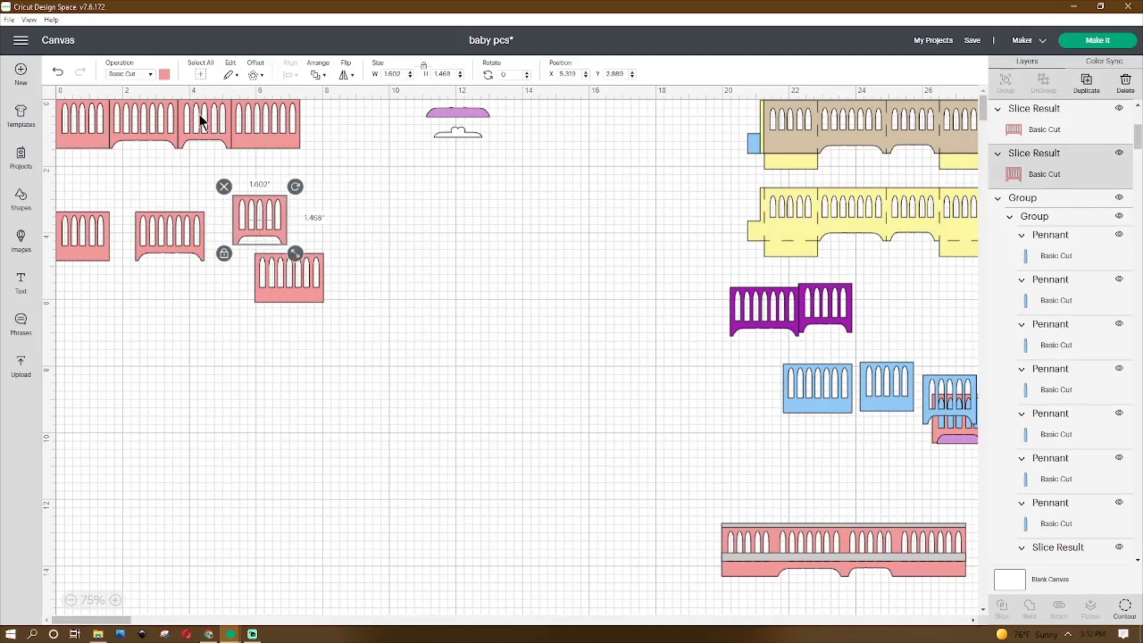
click(199, 113)
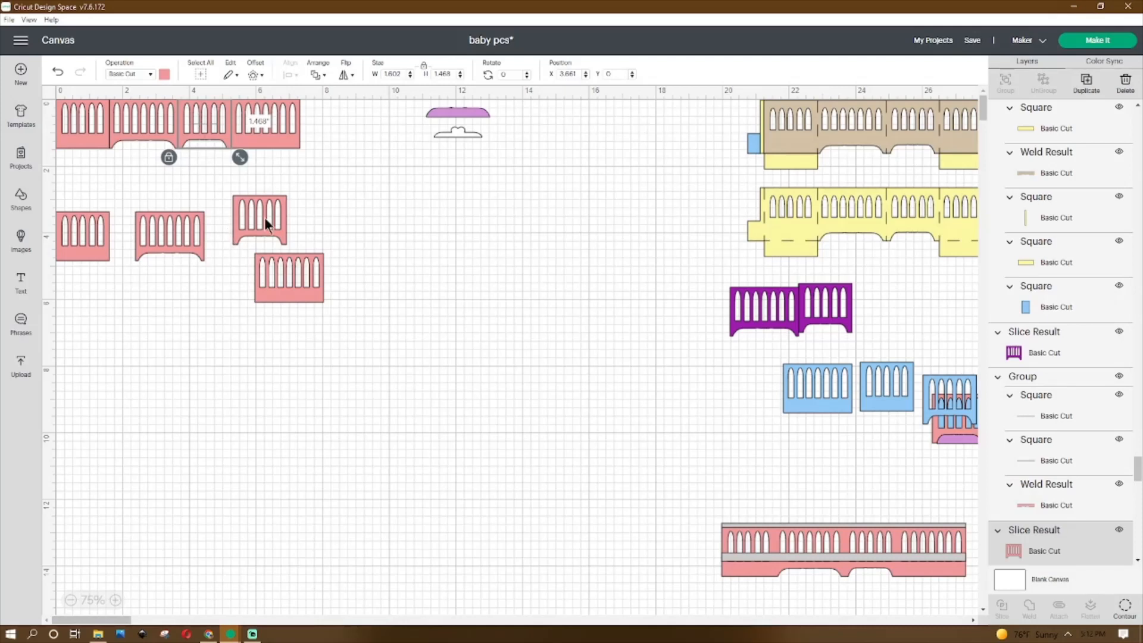
drag(265, 218, 206, 231)
click(292, 272)
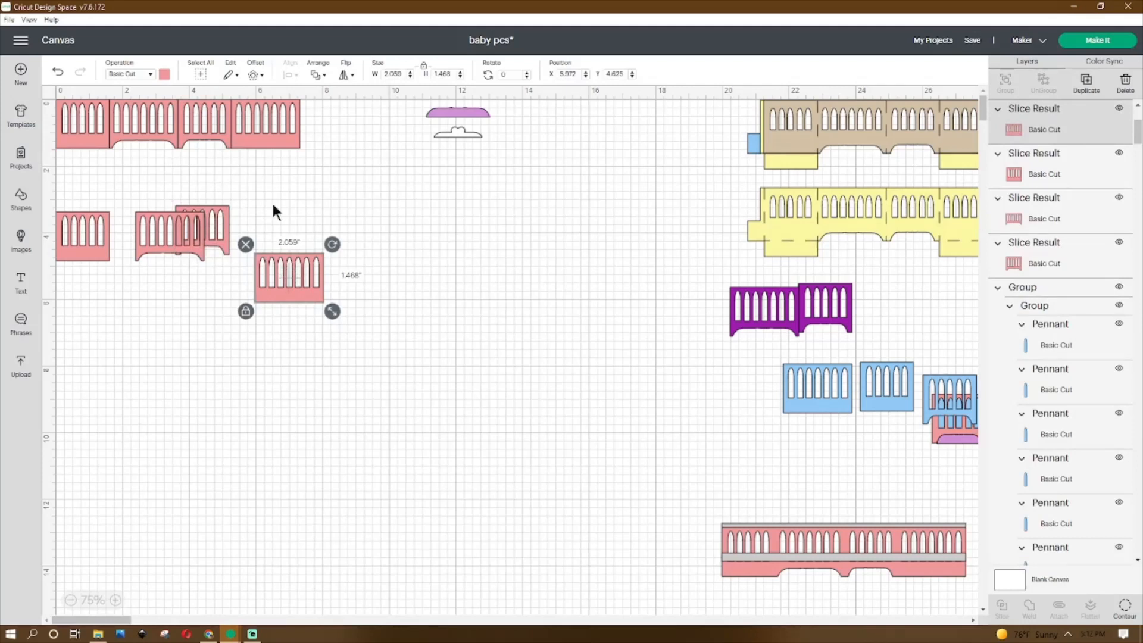
click(265, 139)
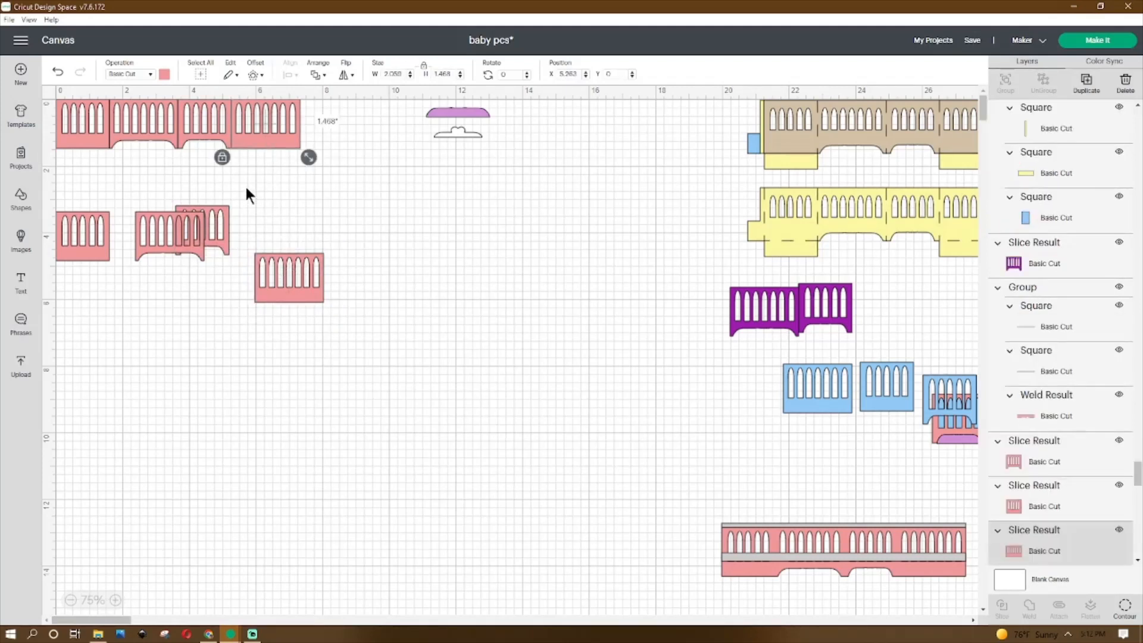
click(284, 180)
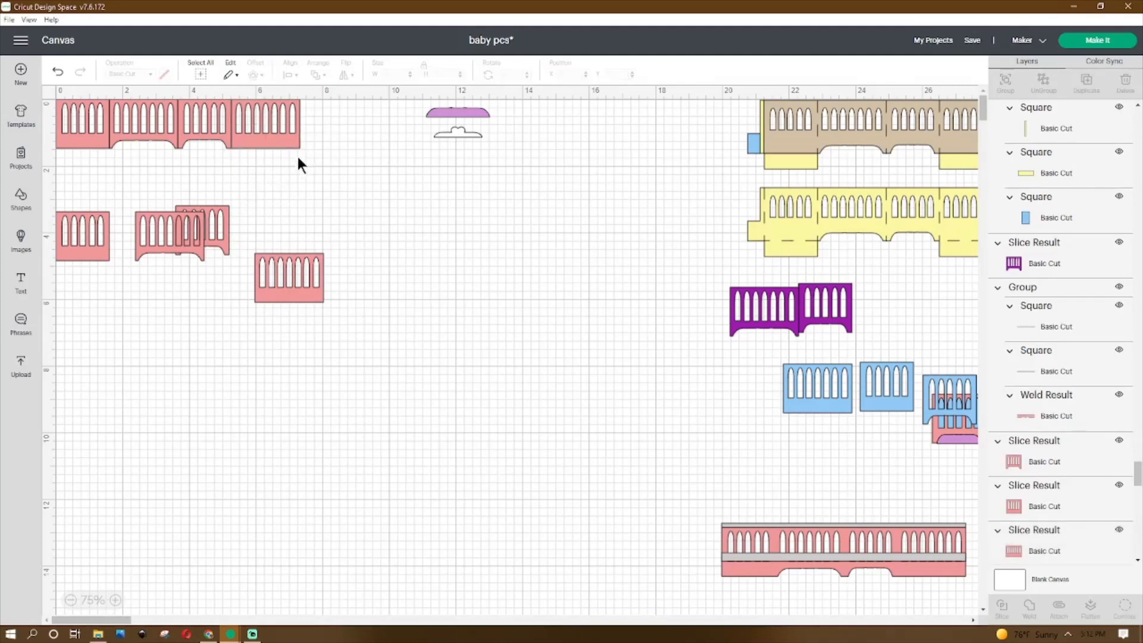
Step: Weld the four panels of the assembled row into one continuous crib strip
drag(319, 106, 208, 271)
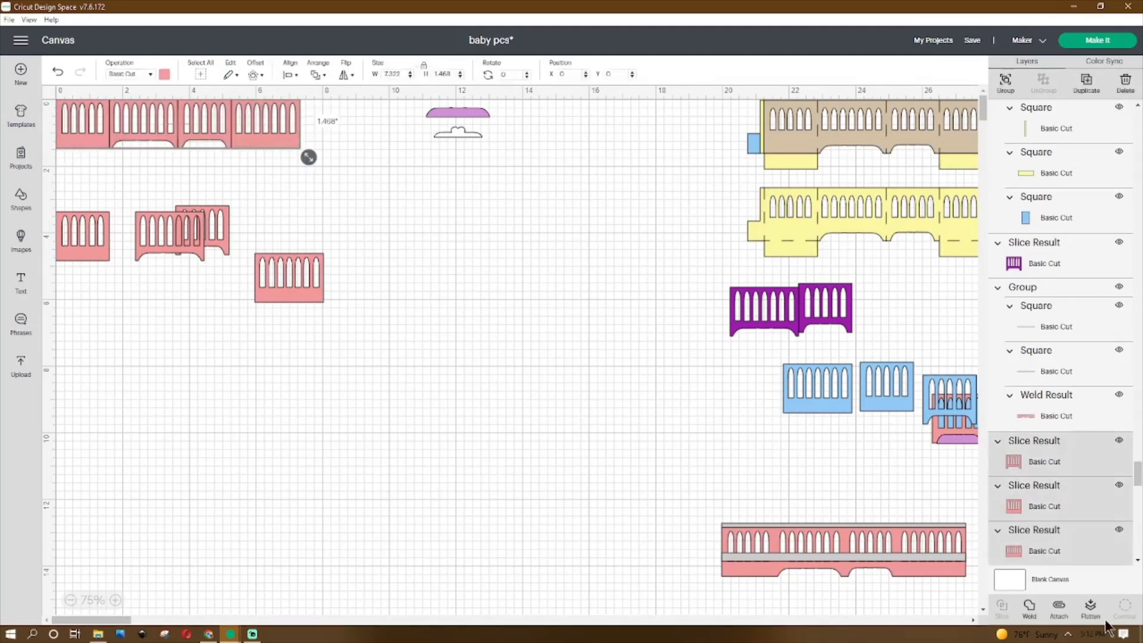
click(353, 439)
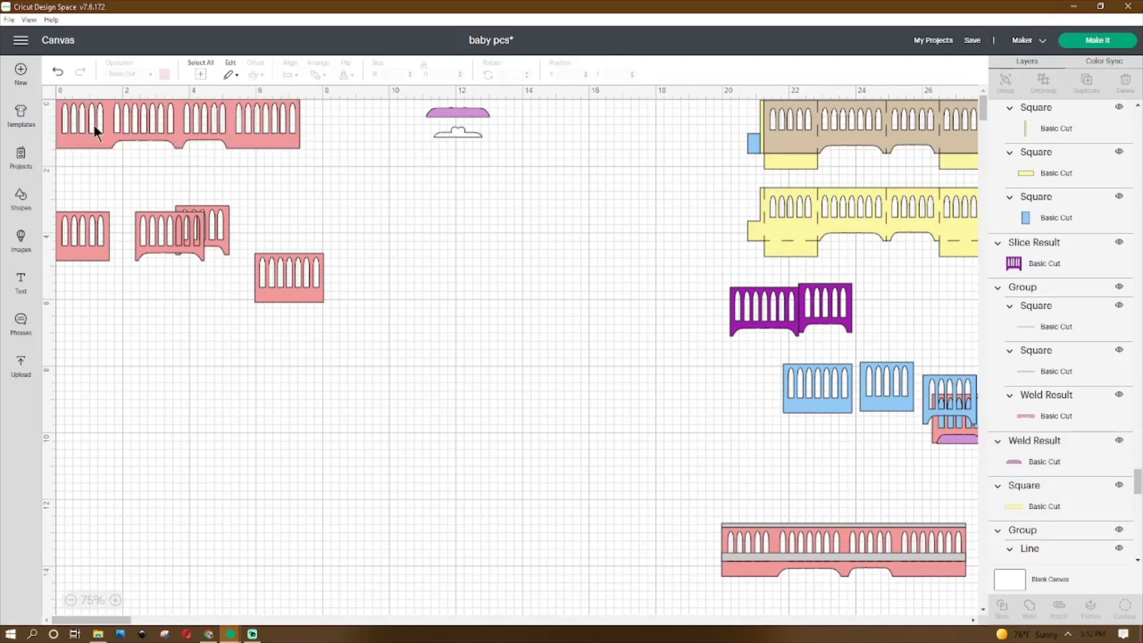
drag(180, 238, 215, 259)
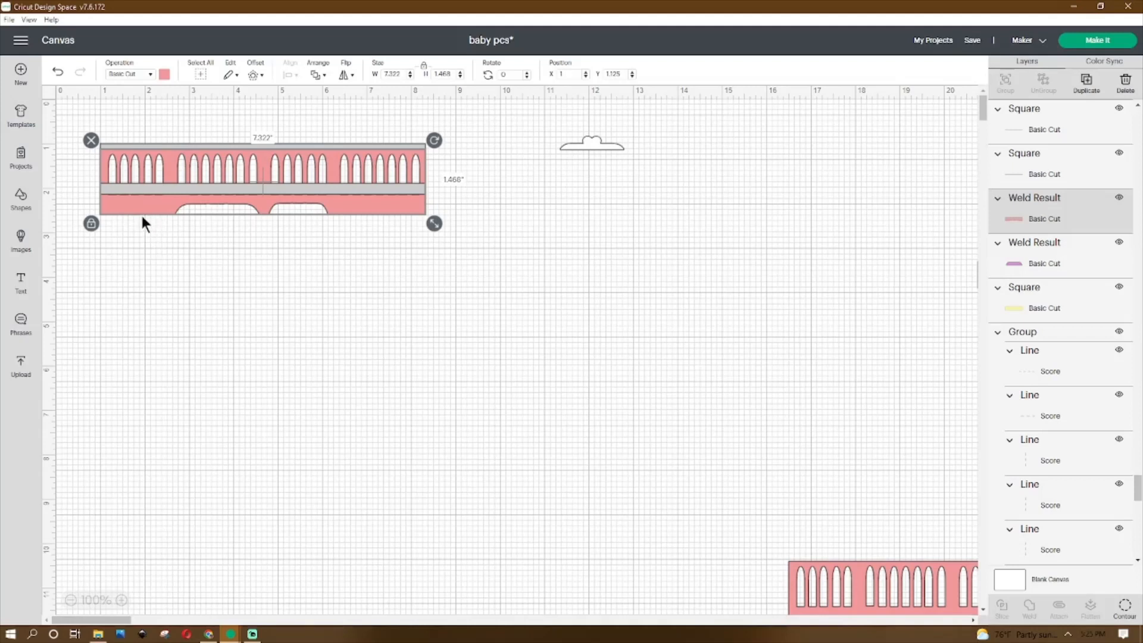
Step: Inspect the sizes and positions of the two grey strips laid across the welded red crib strip
click(21, 199)
click(184, 326)
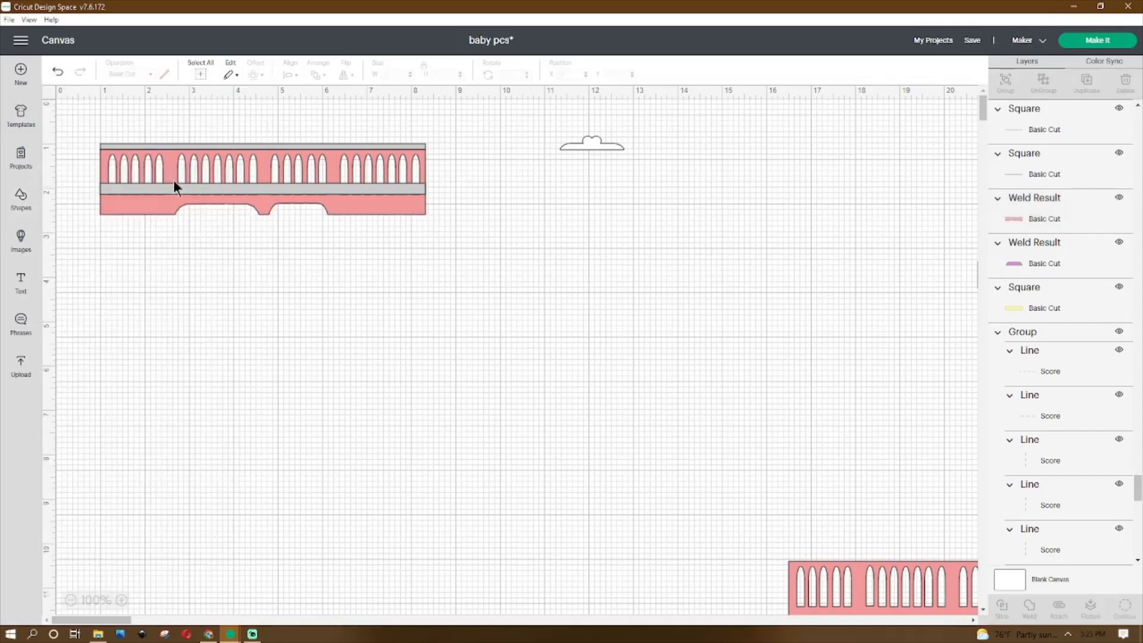
click(136, 190)
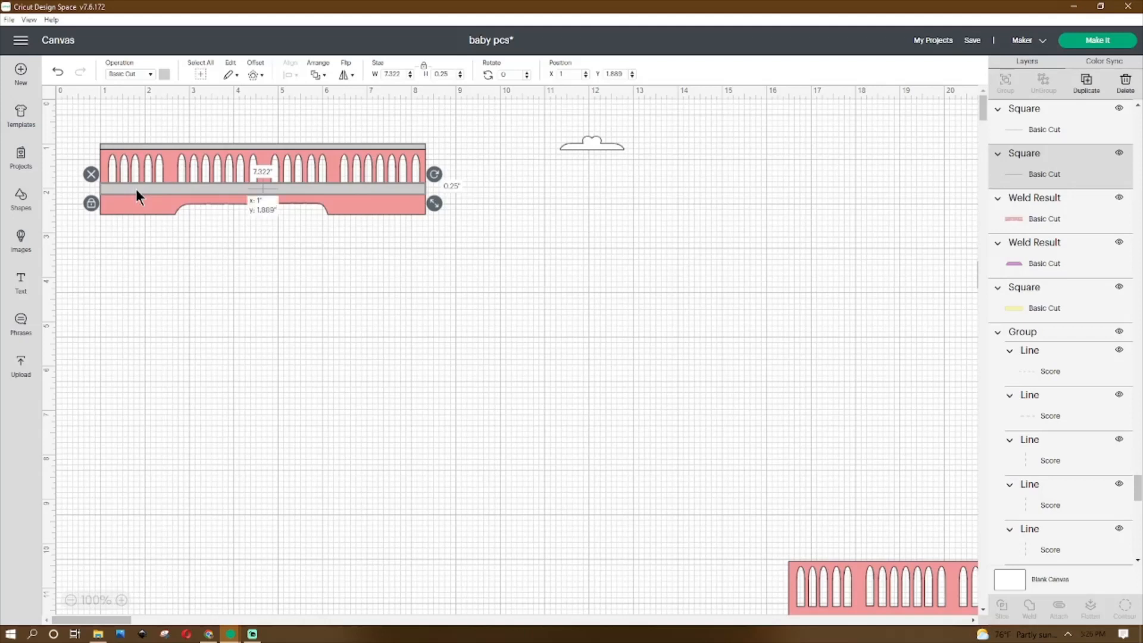
right_click(136, 188)
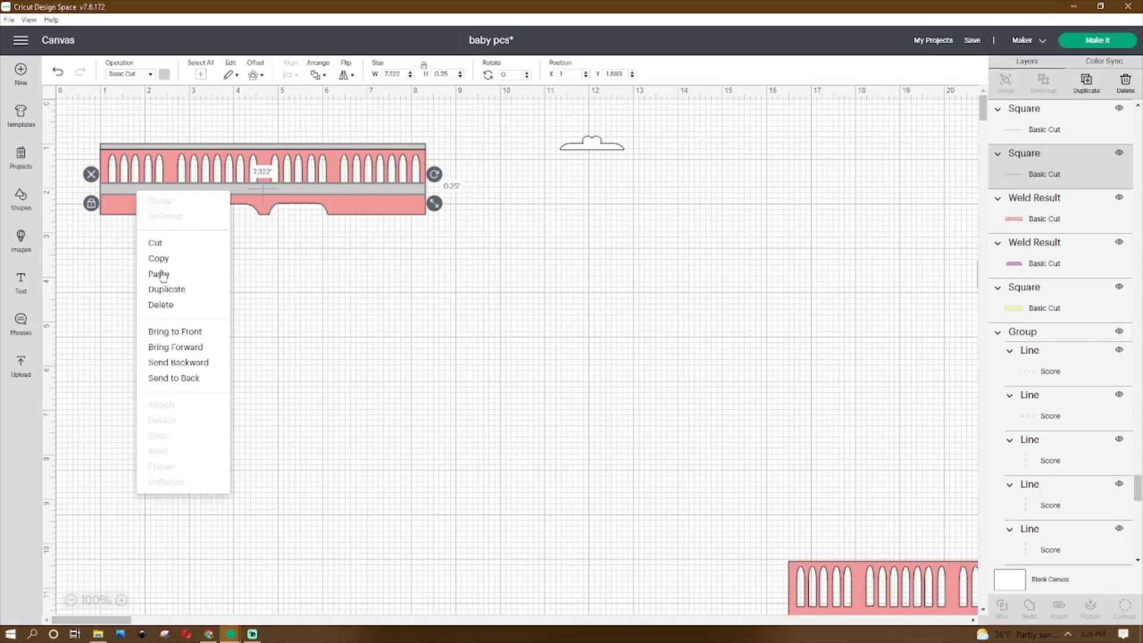
click(170, 147)
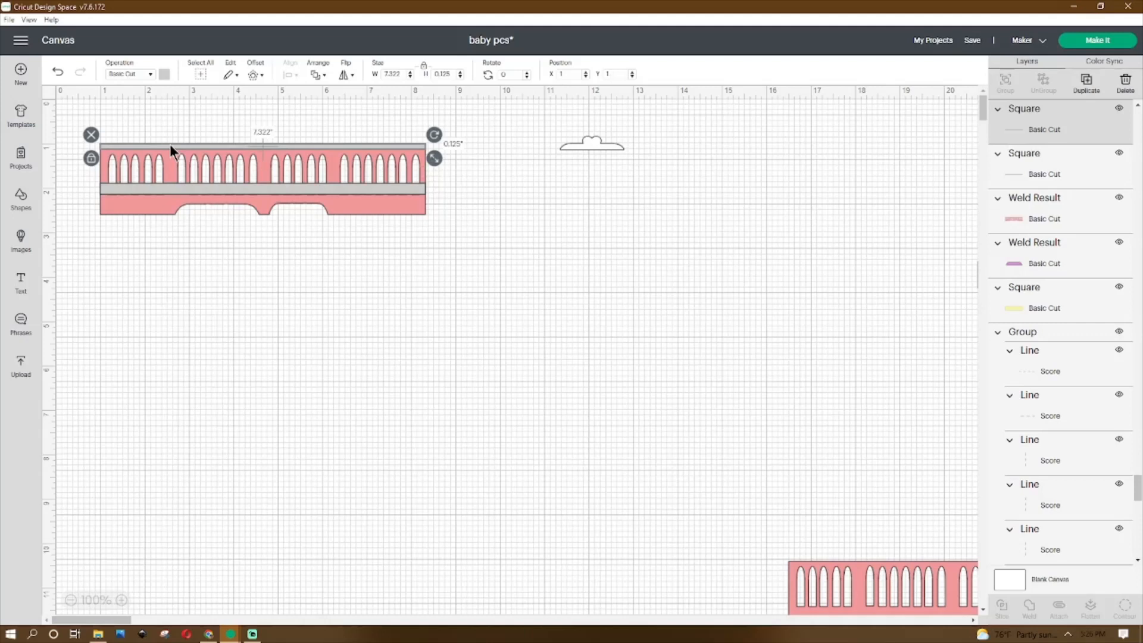
click(175, 265)
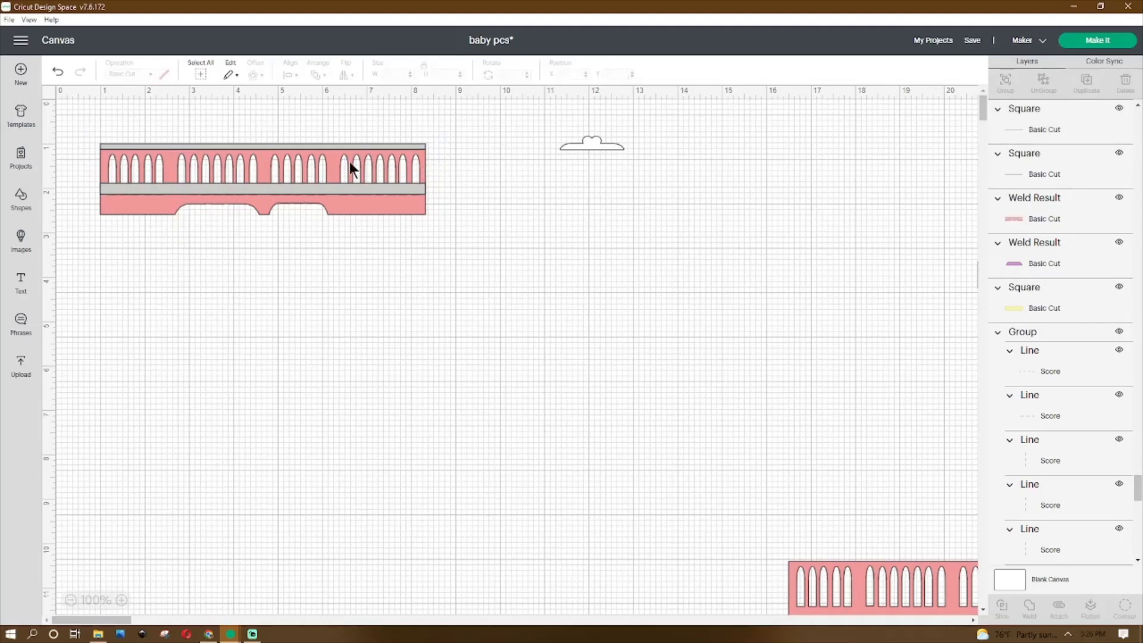
Step: Weld the two grey strips to the red crib strip
drag(447, 122, 75, 218)
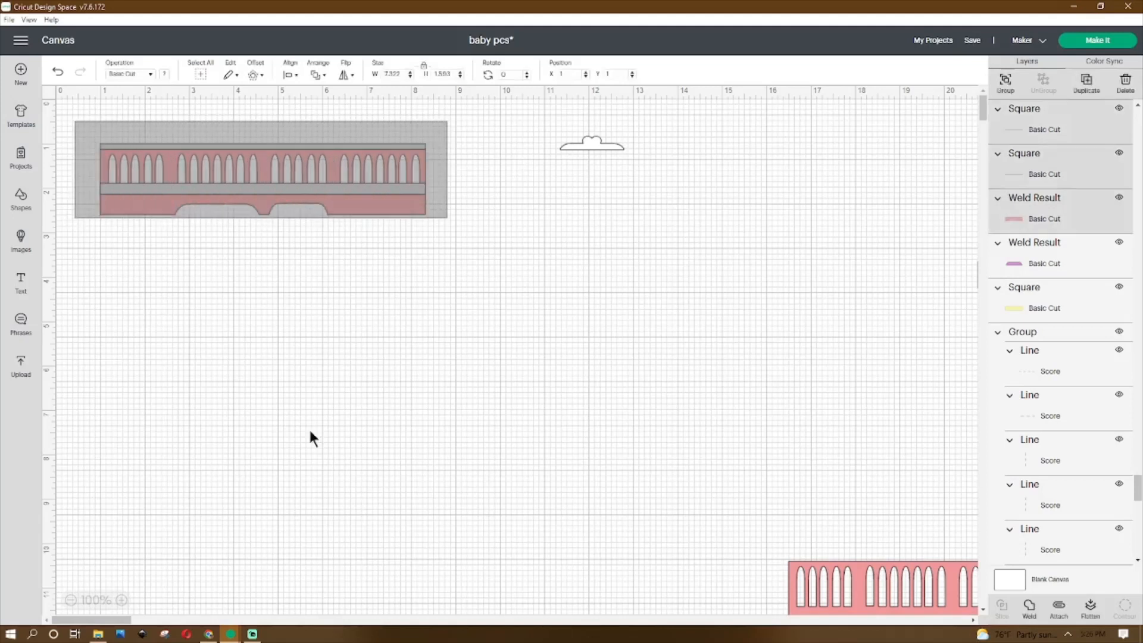
click(1025, 606)
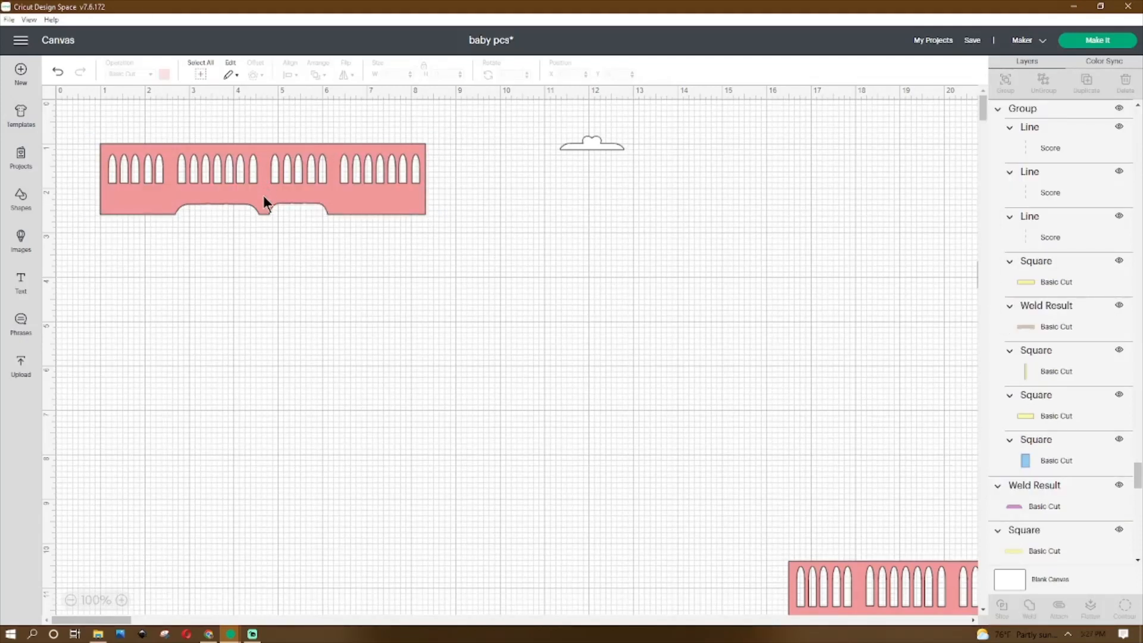
key(ctrl+z)
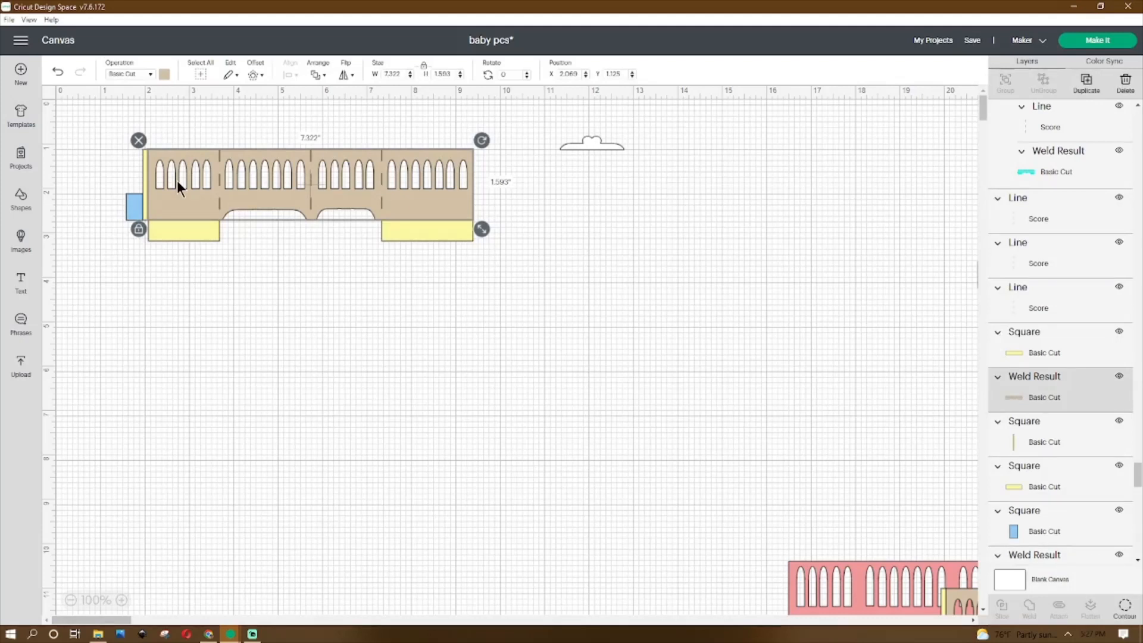
Step: Inspect the dimensions of the two yellow rectangles below the end panels of the tan crib strip
click(144, 291)
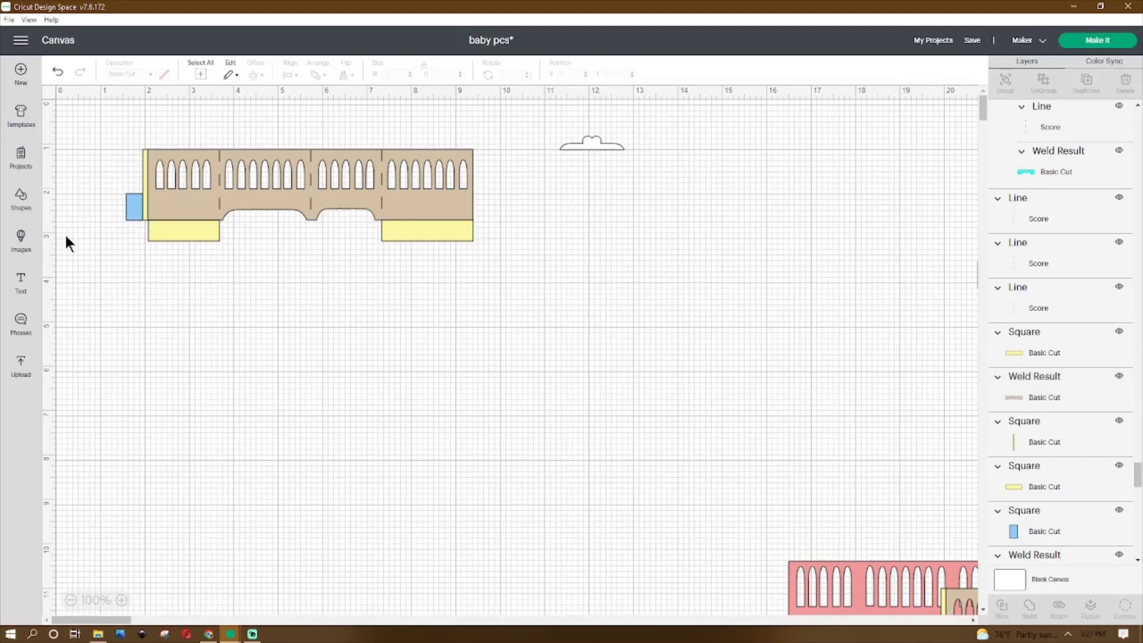
click(20, 200)
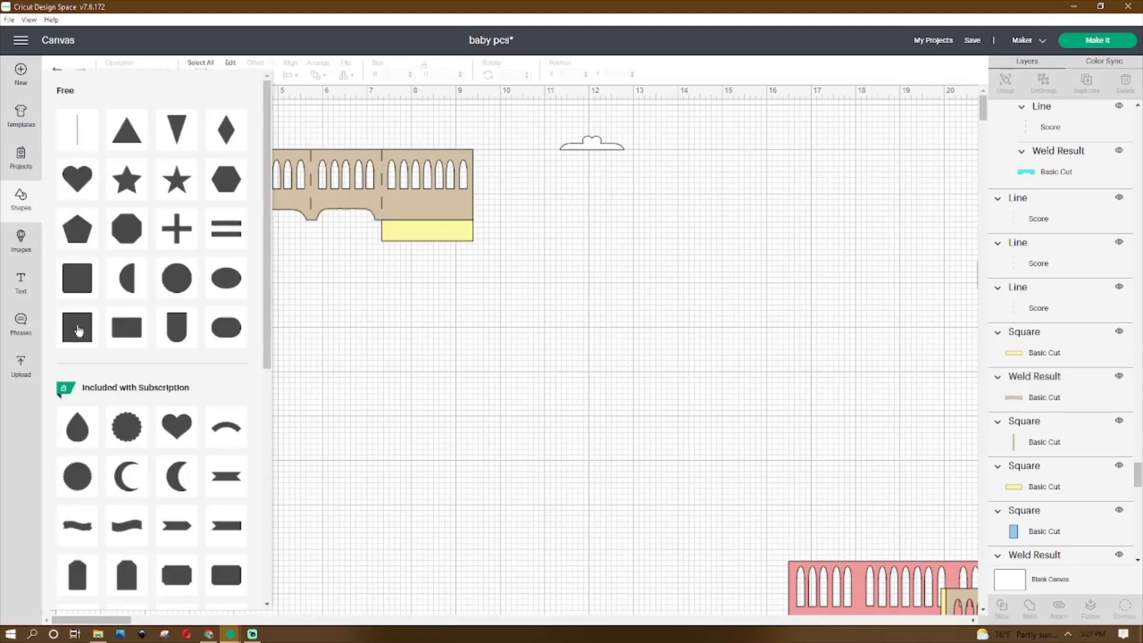
click(383, 332)
click(194, 230)
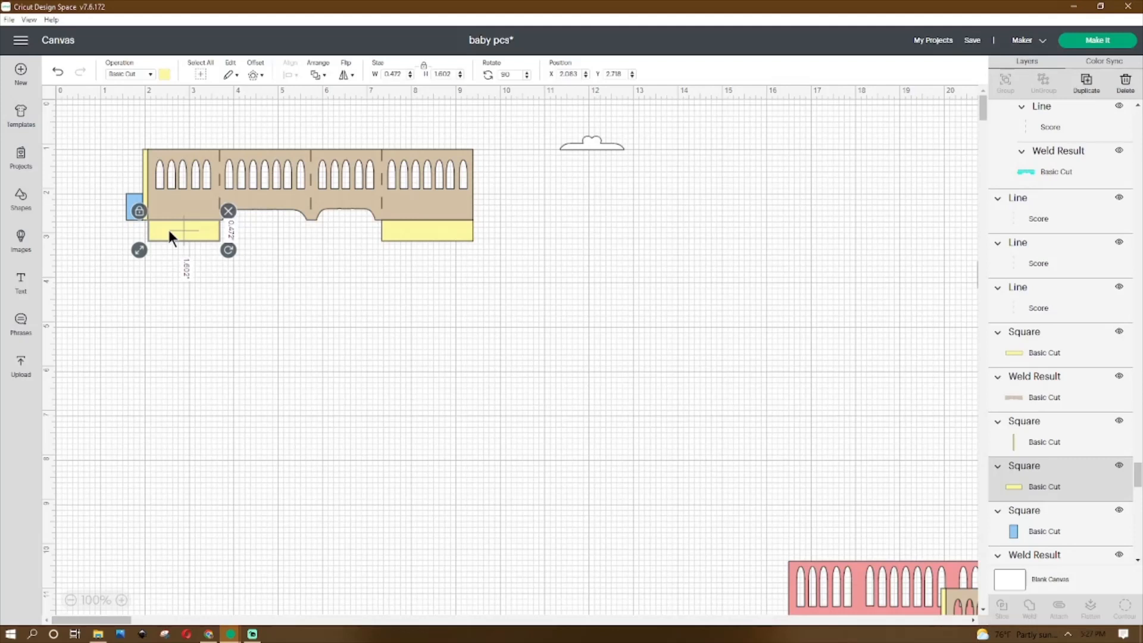
click(396, 233)
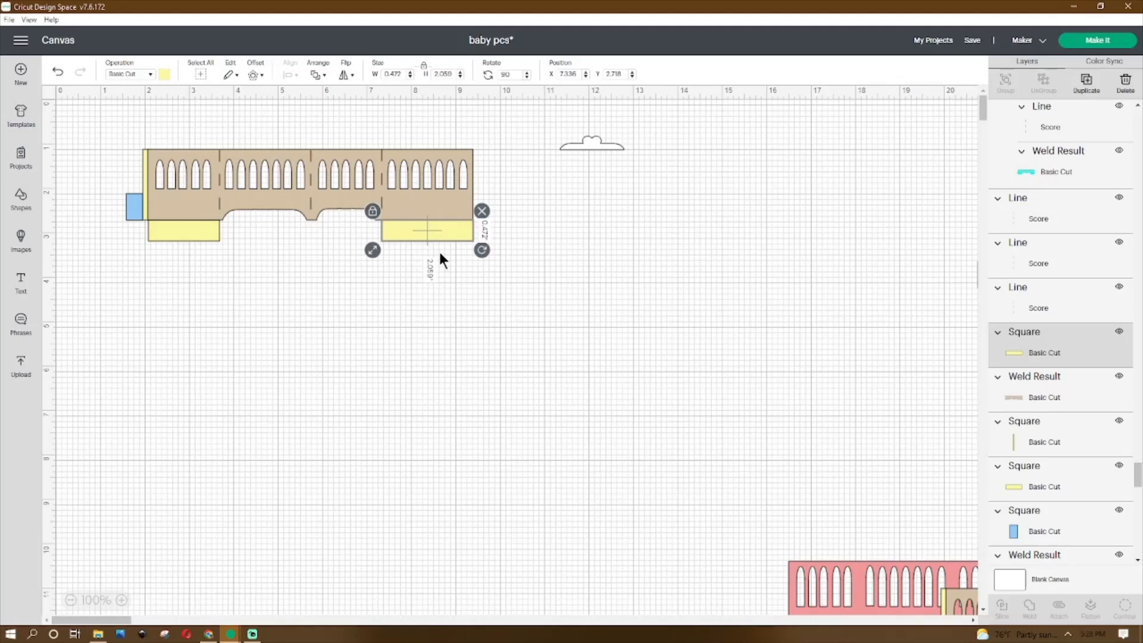
click(374, 282)
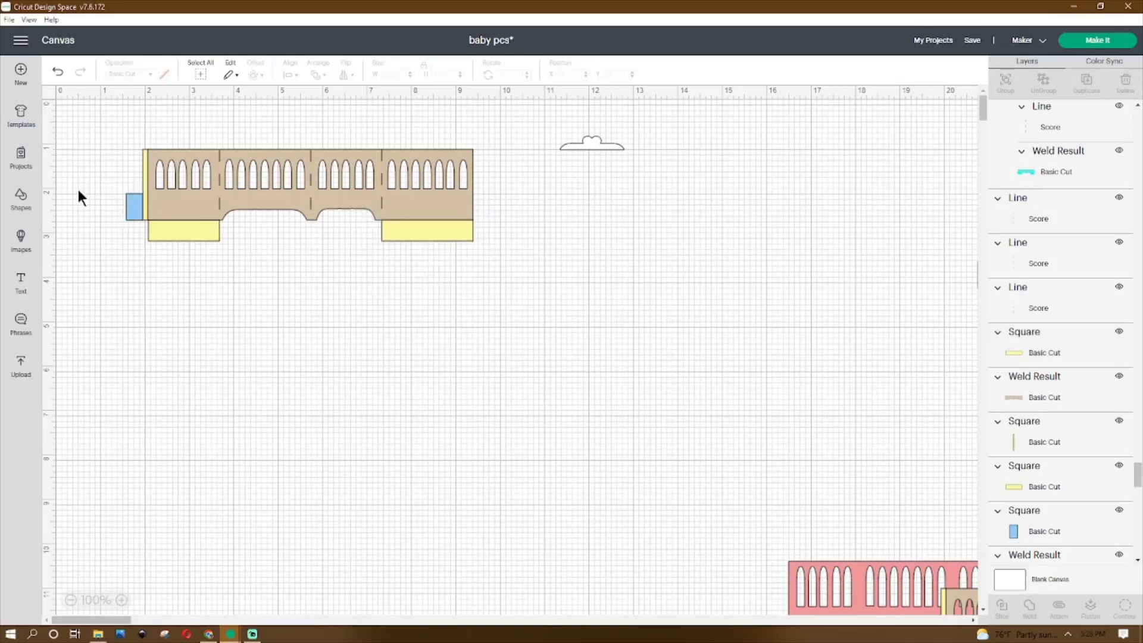
click(151, 230)
right_click(151, 230)
click(108, 289)
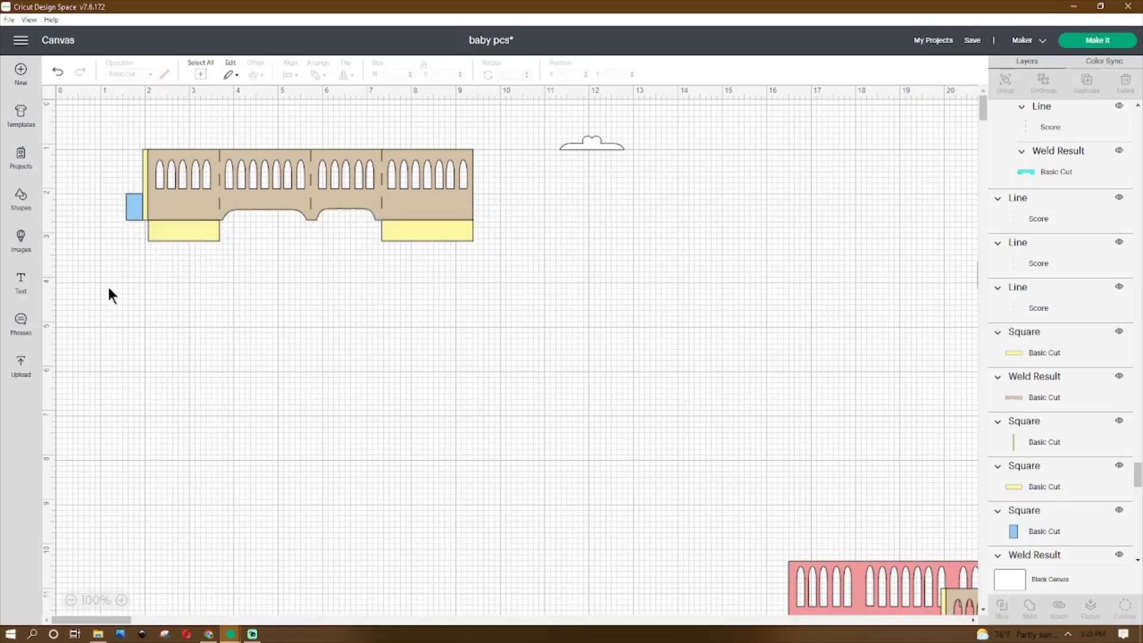
Step: Inspect the dimensions of the narrow yellow strip and the blue rectangle at the end of the tan crib strip
click(144, 185)
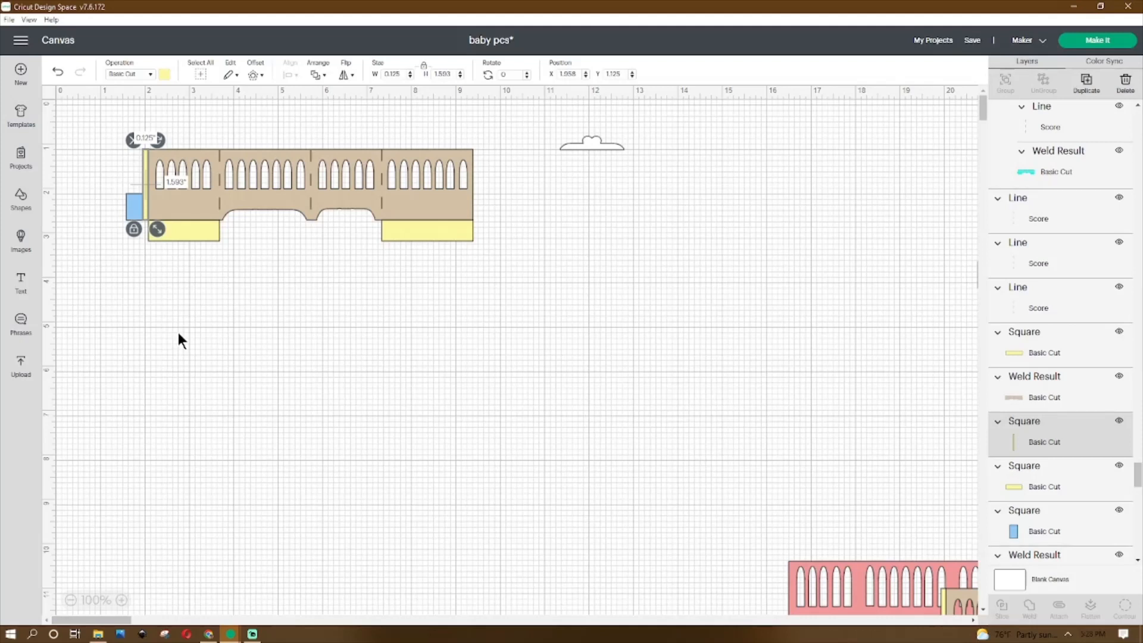
right_click(145, 208)
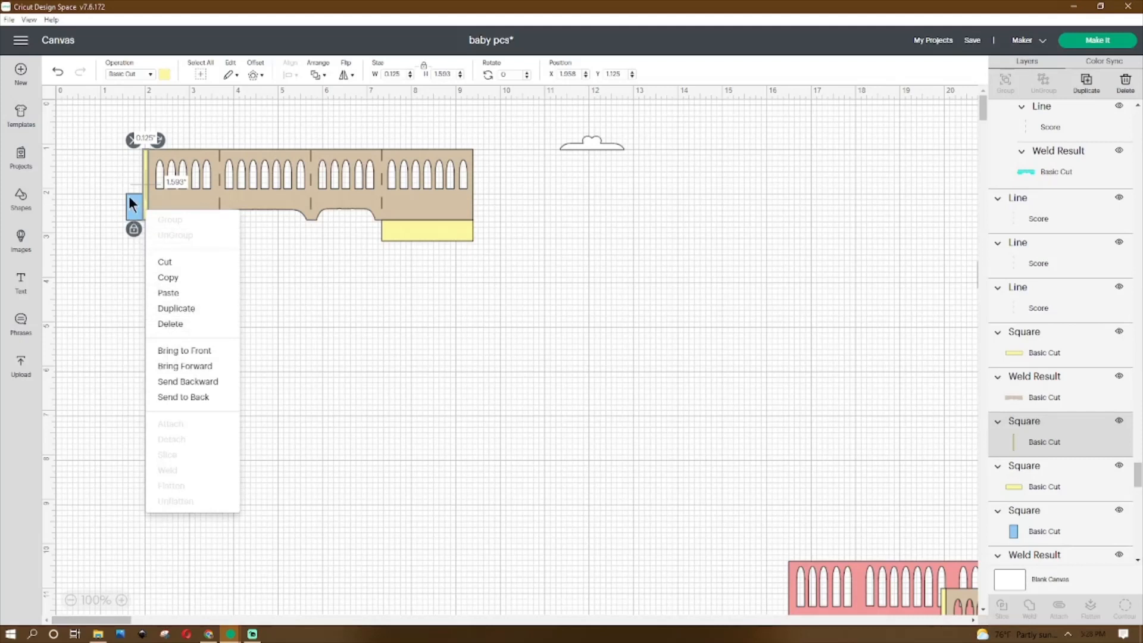
click(132, 205)
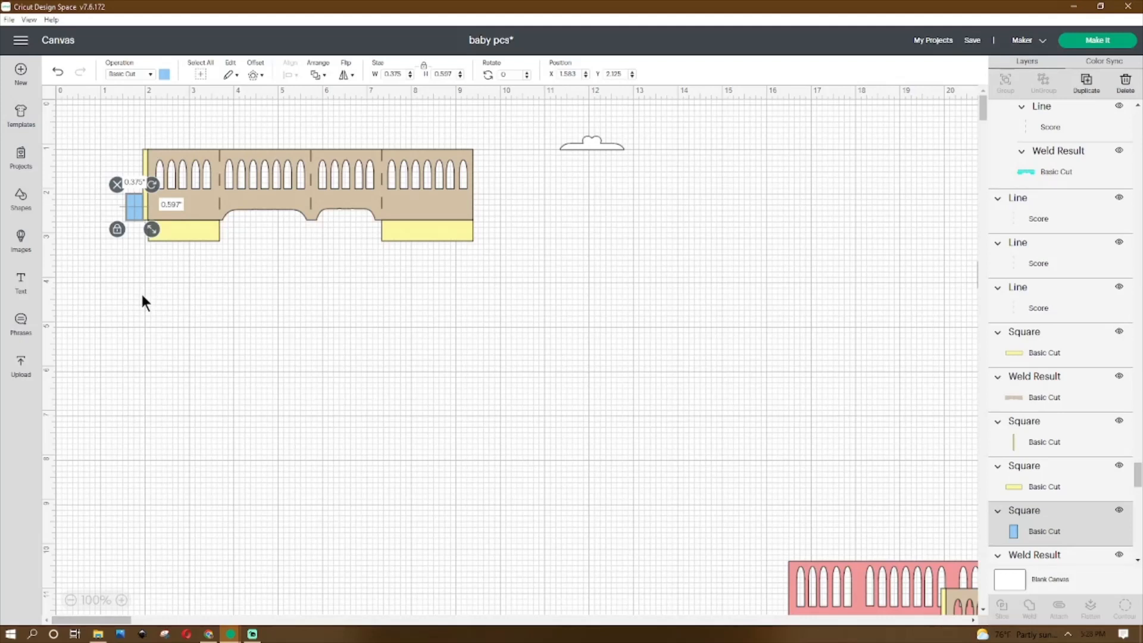
Step: Weld the tan crib strip with its yellow rectangles and blue tab into one piece
click(141, 322)
drag(529, 204, 458, 234)
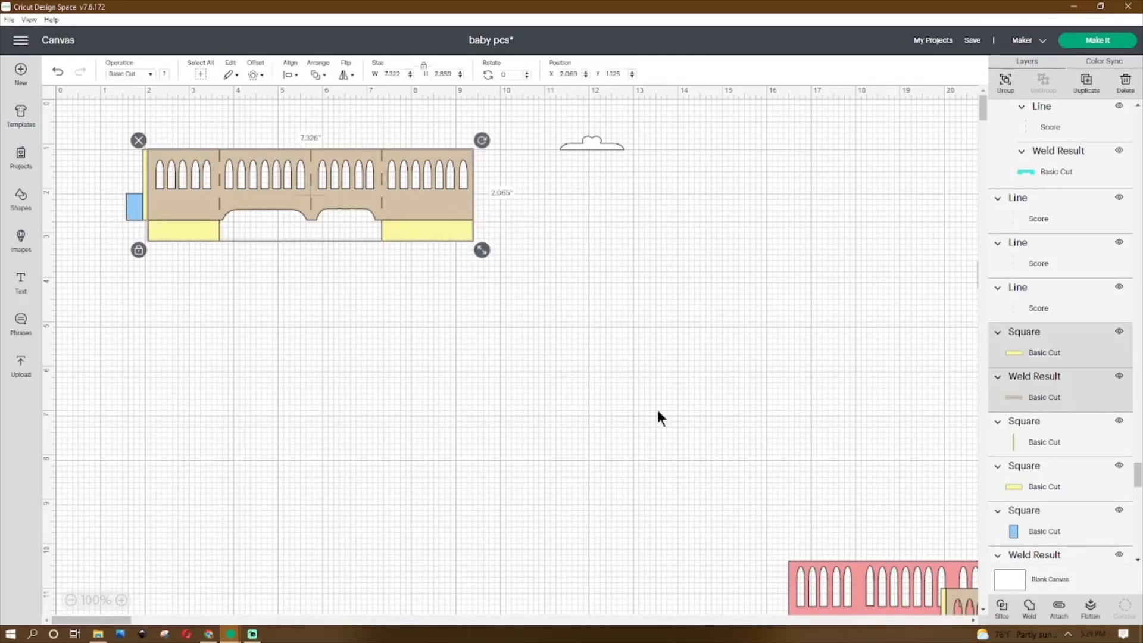
click(1033, 606)
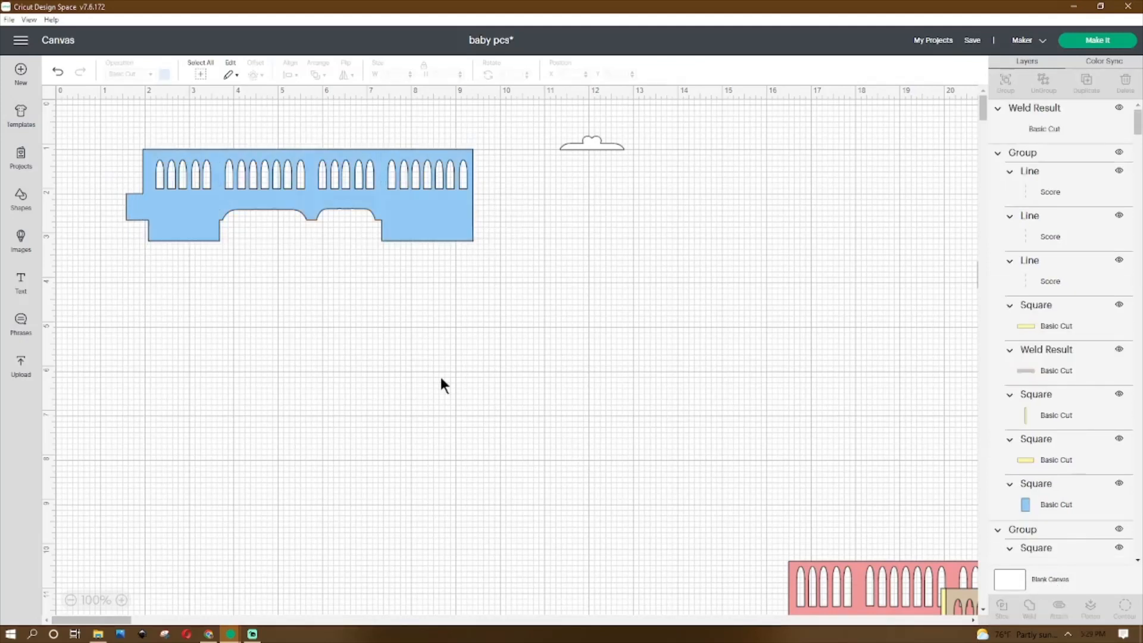
click(270, 188)
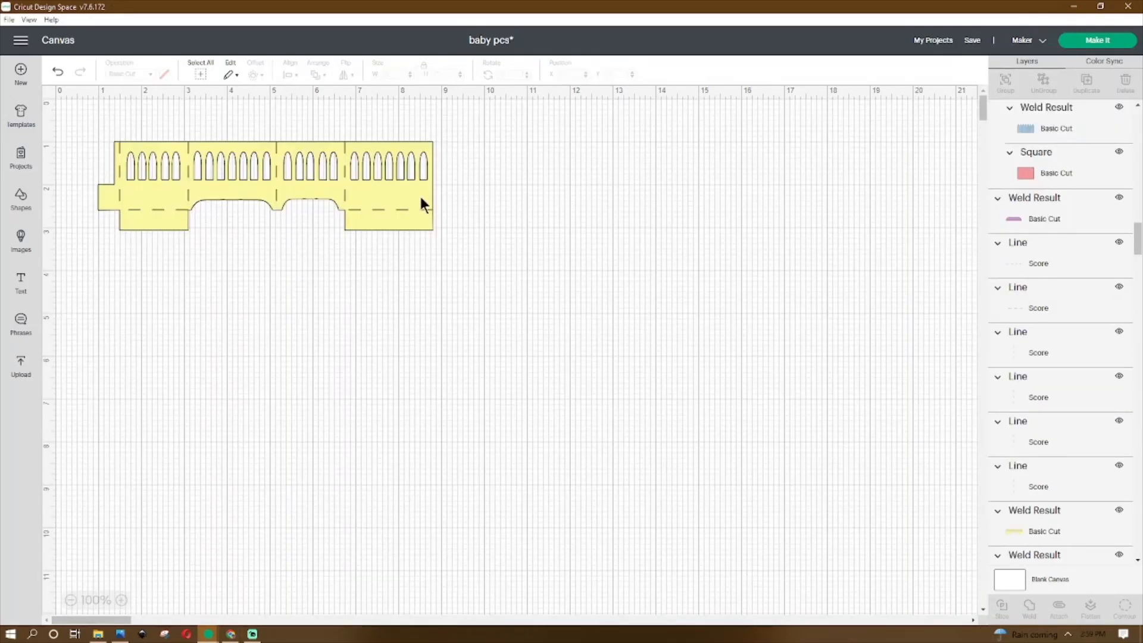
Step: Inspect the size of the welded yellow crib strip and the positions of its four vertical score lines
click(421, 202)
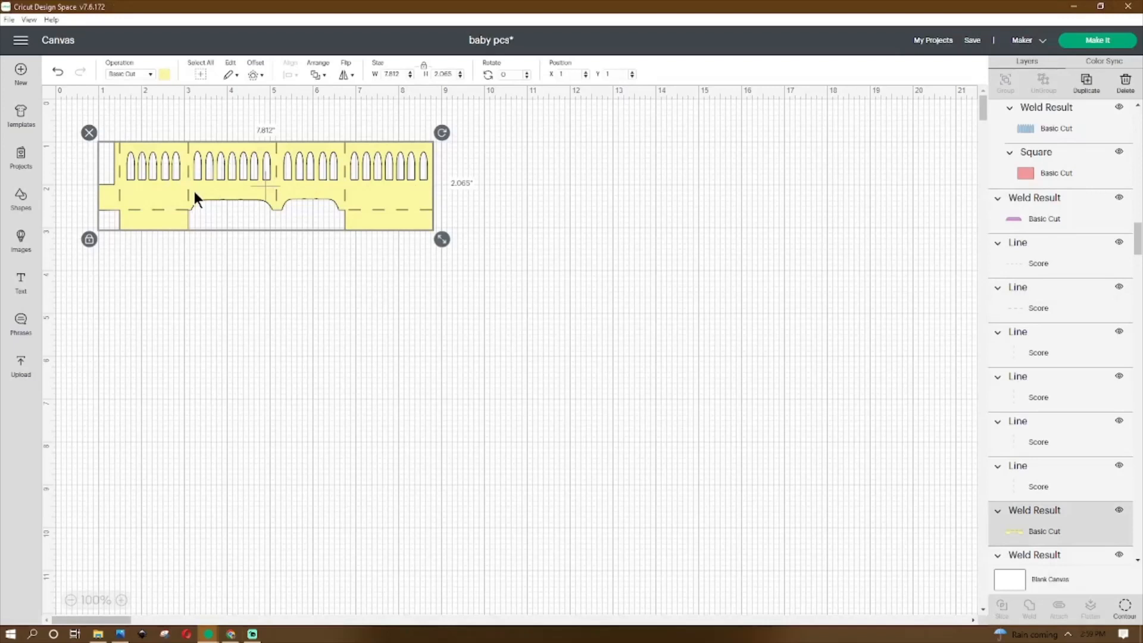
click(165, 303)
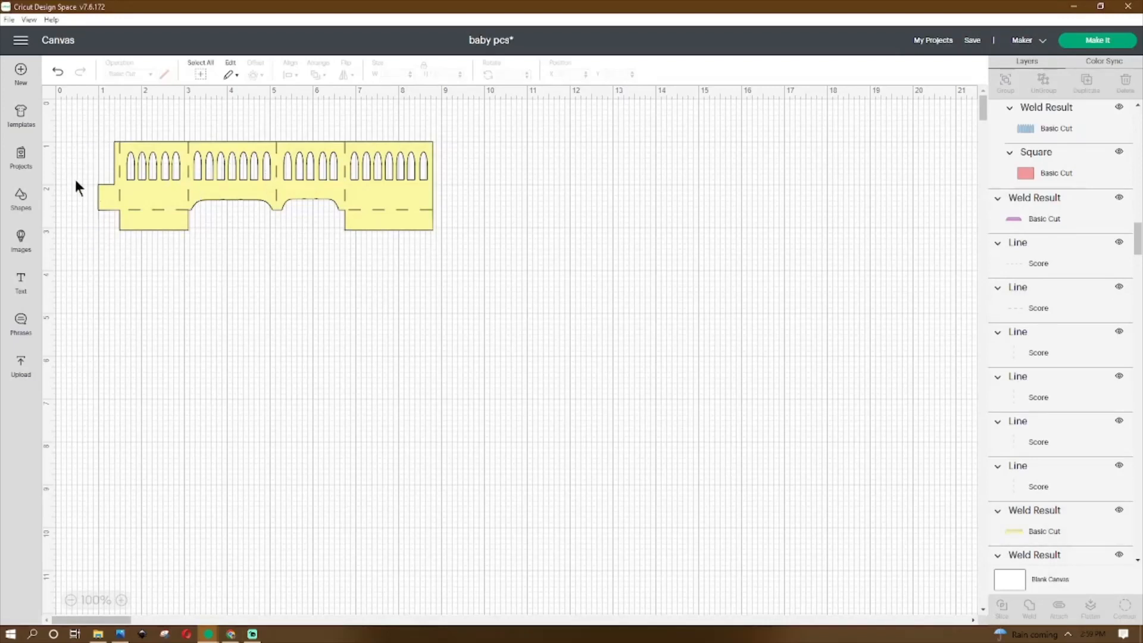
click(118, 182)
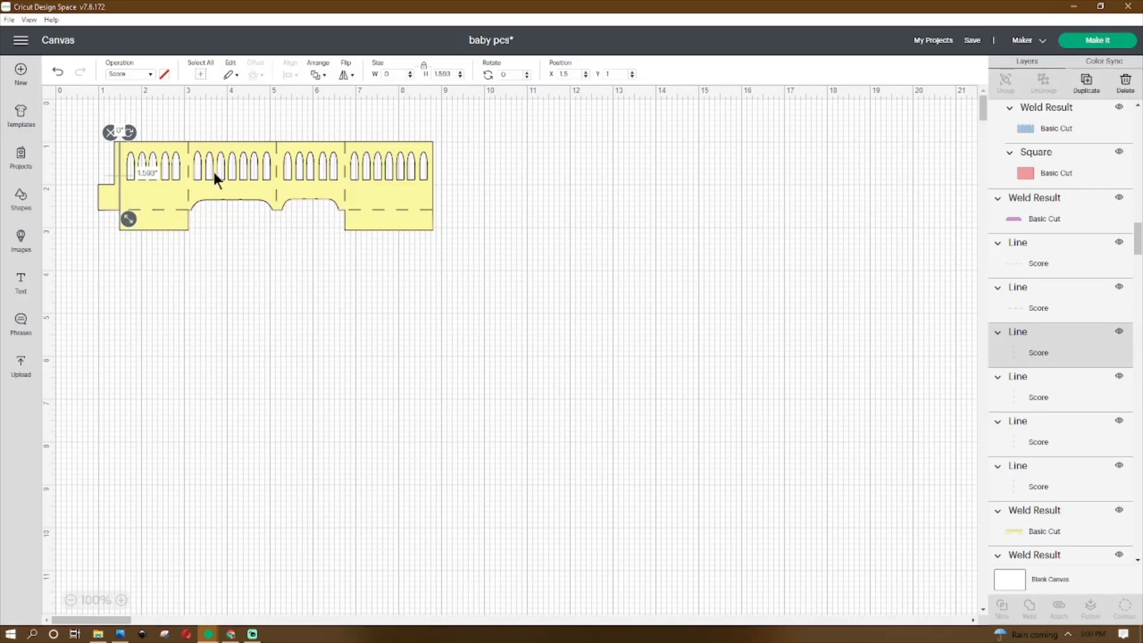
click(189, 190)
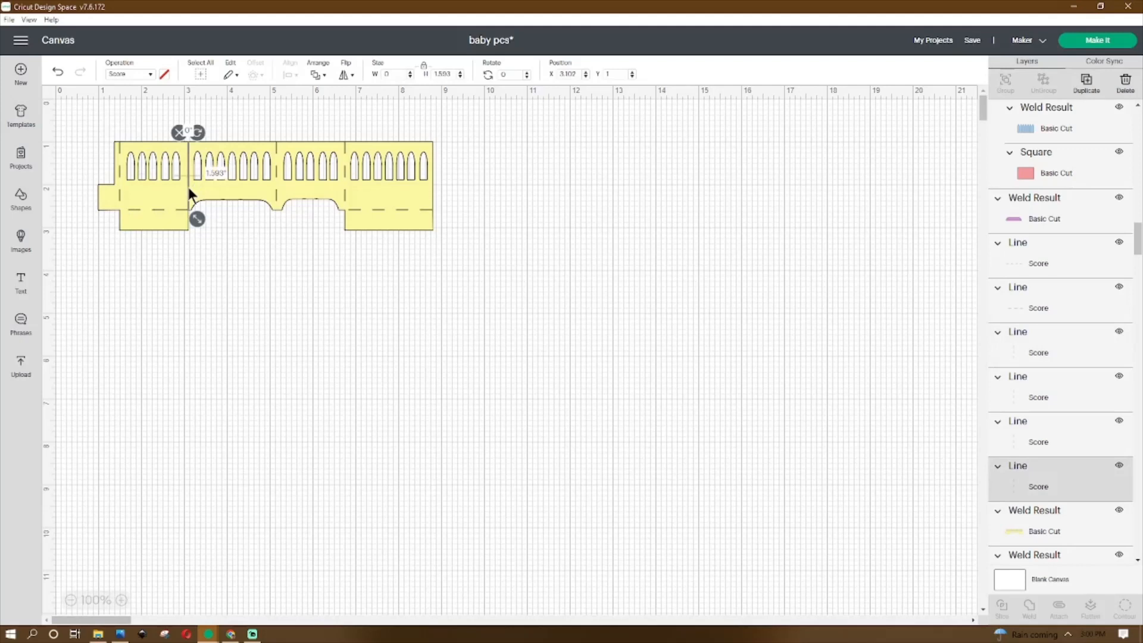
click(275, 181)
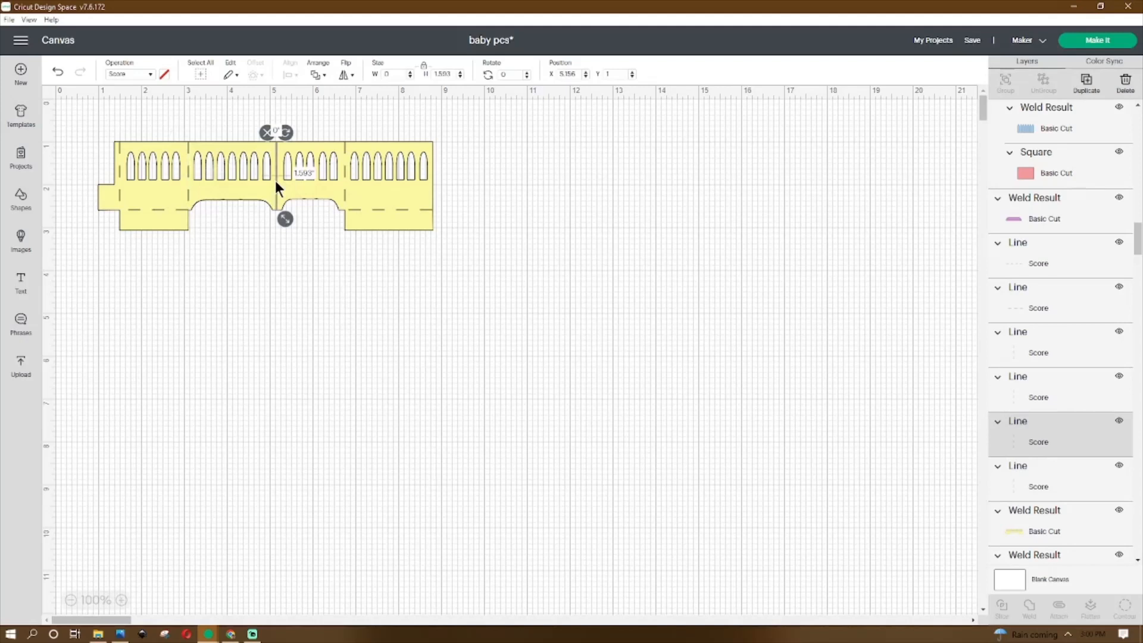
click(345, 180)
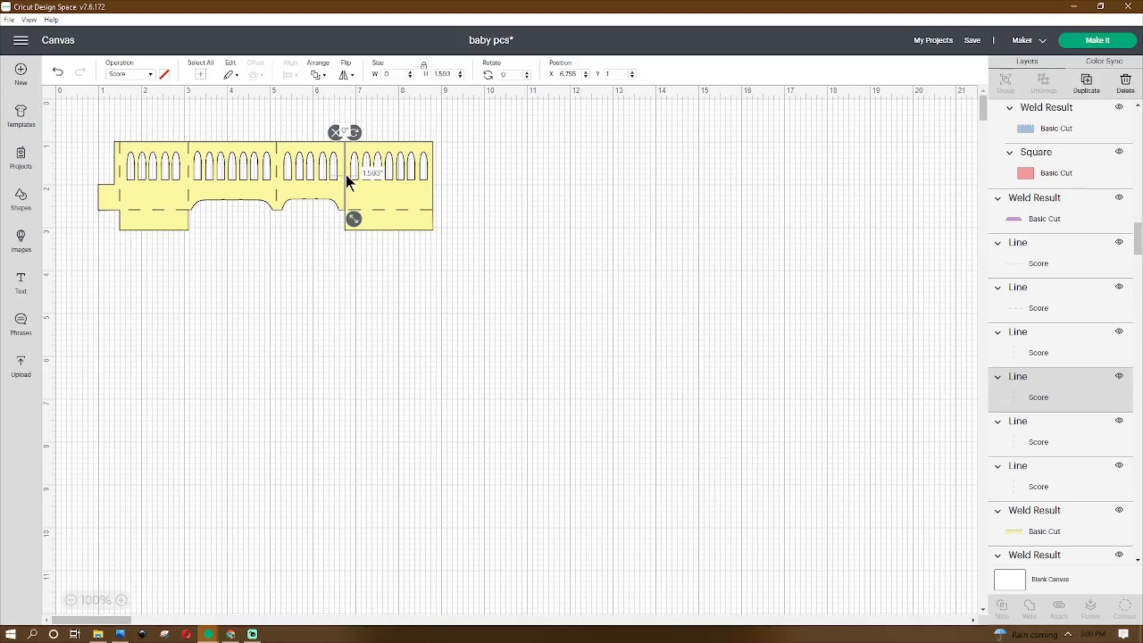
right_click(345, 177)
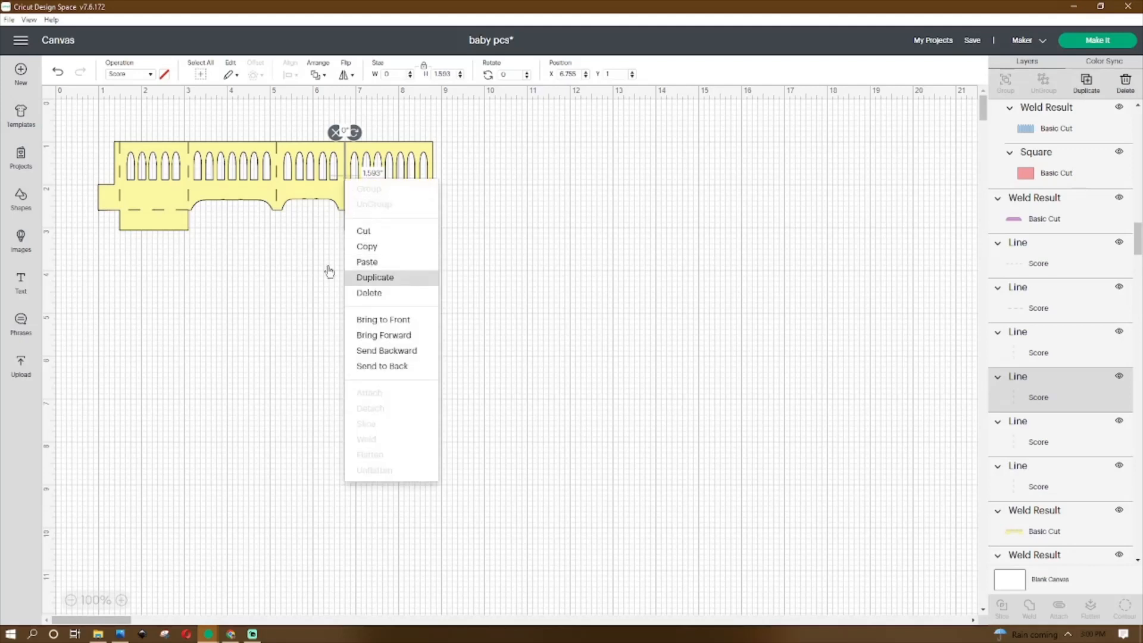
Step: Inspect the two horizontal score lines above the lower tabs and select the crib strip together with its score lines
click(149, 208)
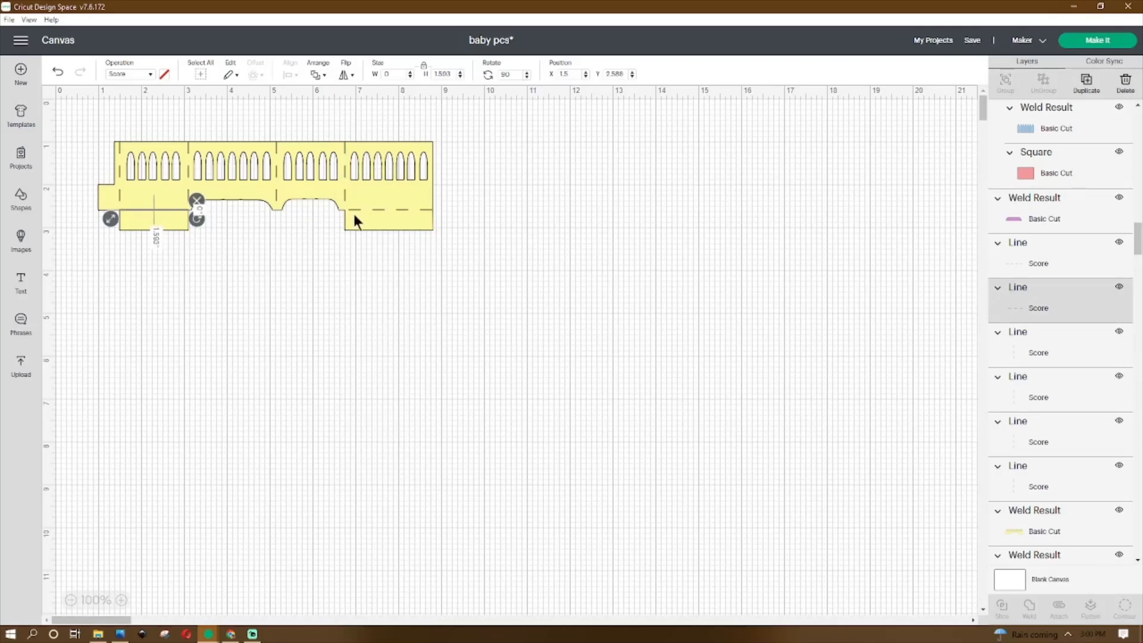
click(379, 212)
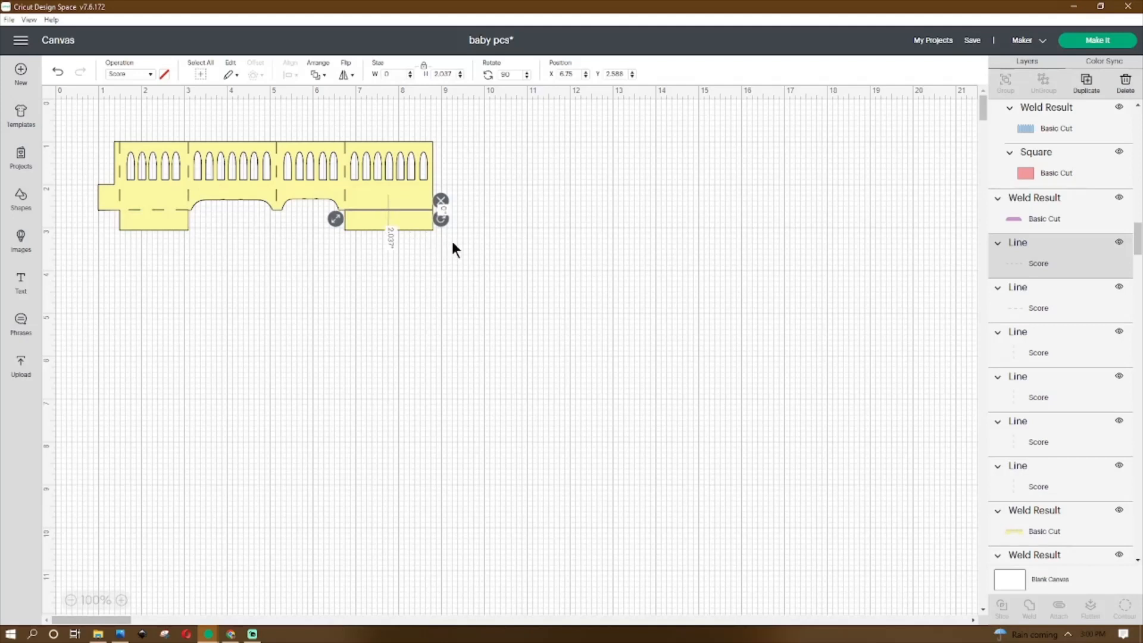
click(494, 162)
drag(481, 135, 79, 255)
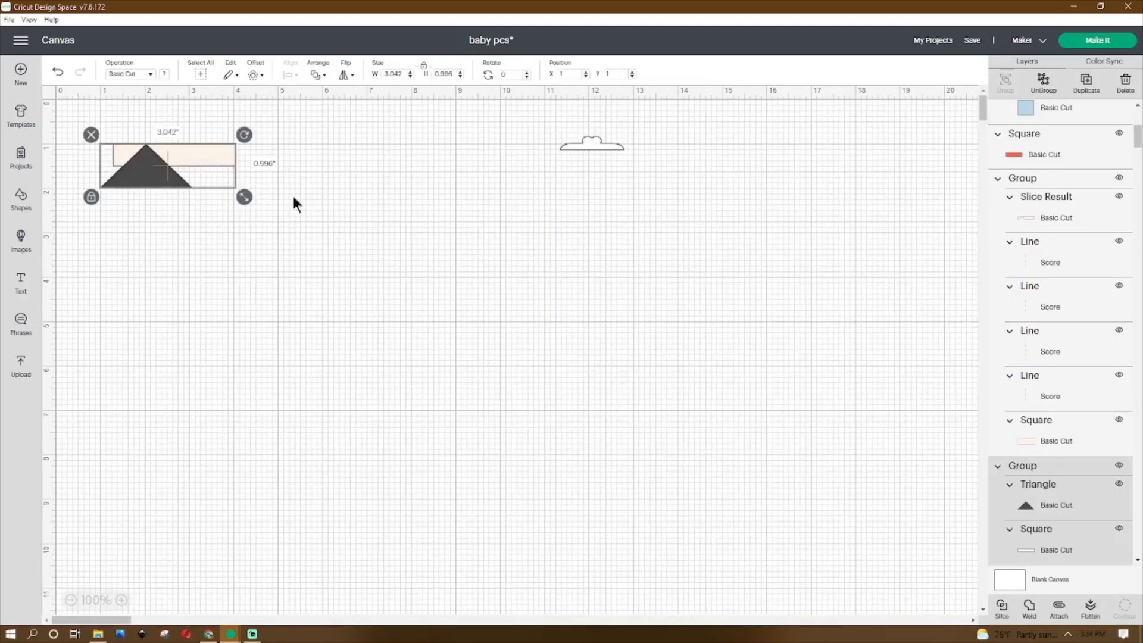
Step: Ungroup the dark triangle and the cream rectangle
click(207, 170)
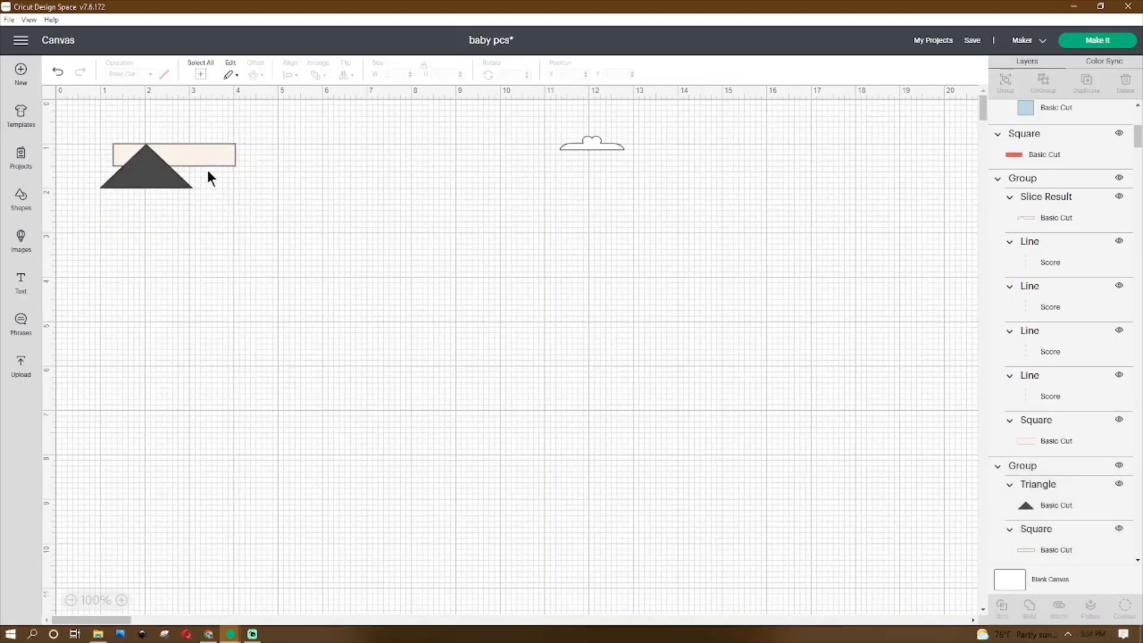
click(171, 163)
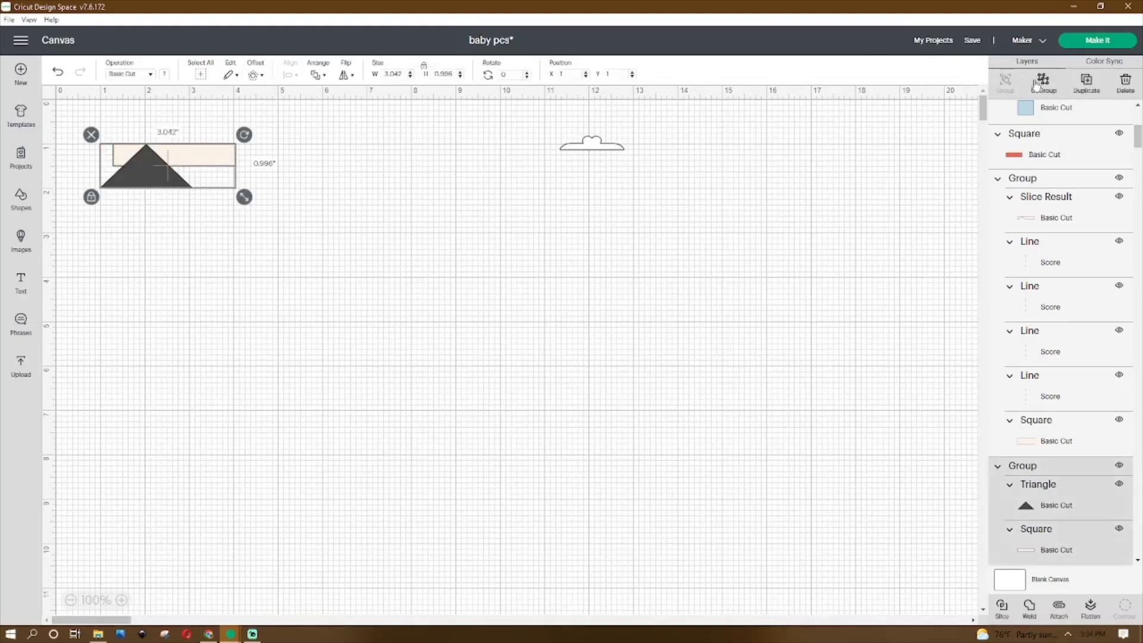
key(ctrl+shift+g)
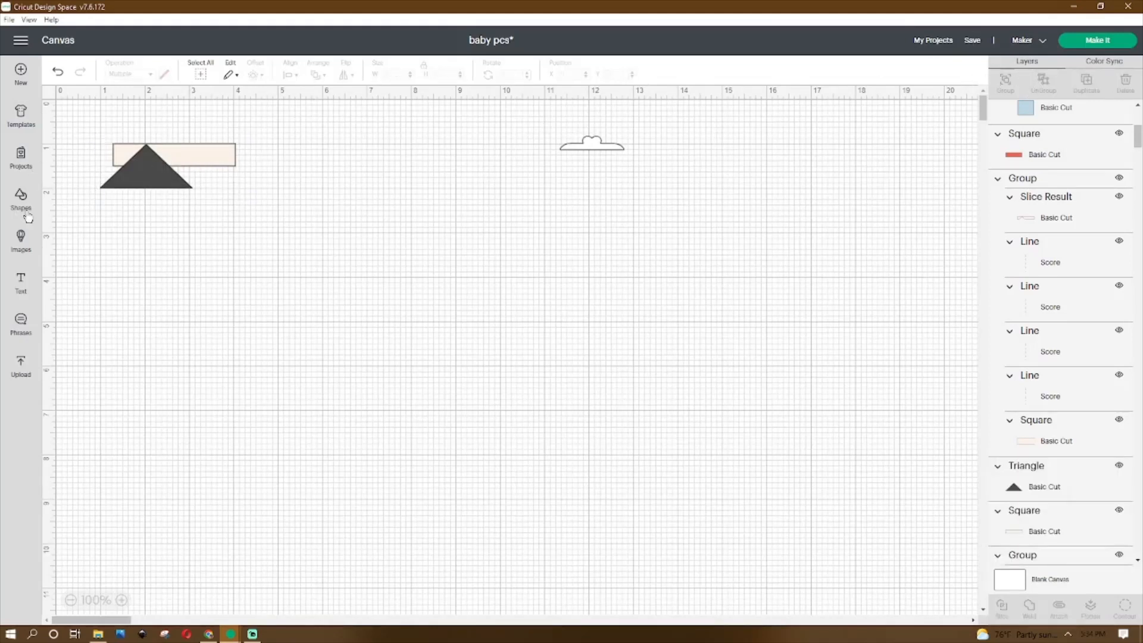
Step: Look over the free basic shapes and inspect the dimensions of the cream rectangle and the dark triangle
click(21, 199)
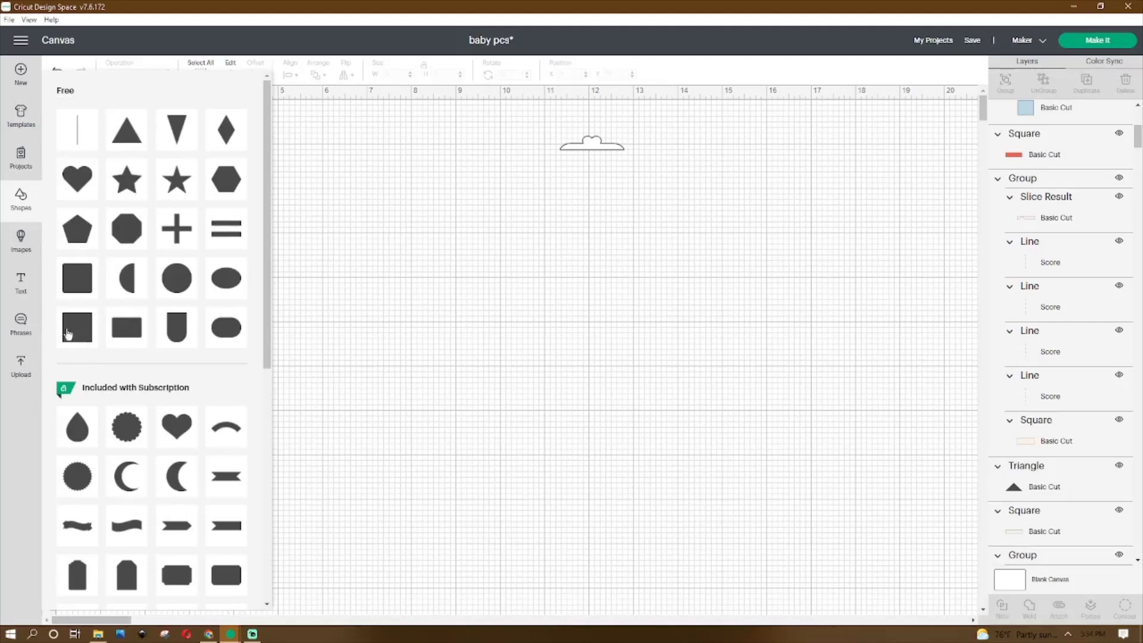
click(331, 322)
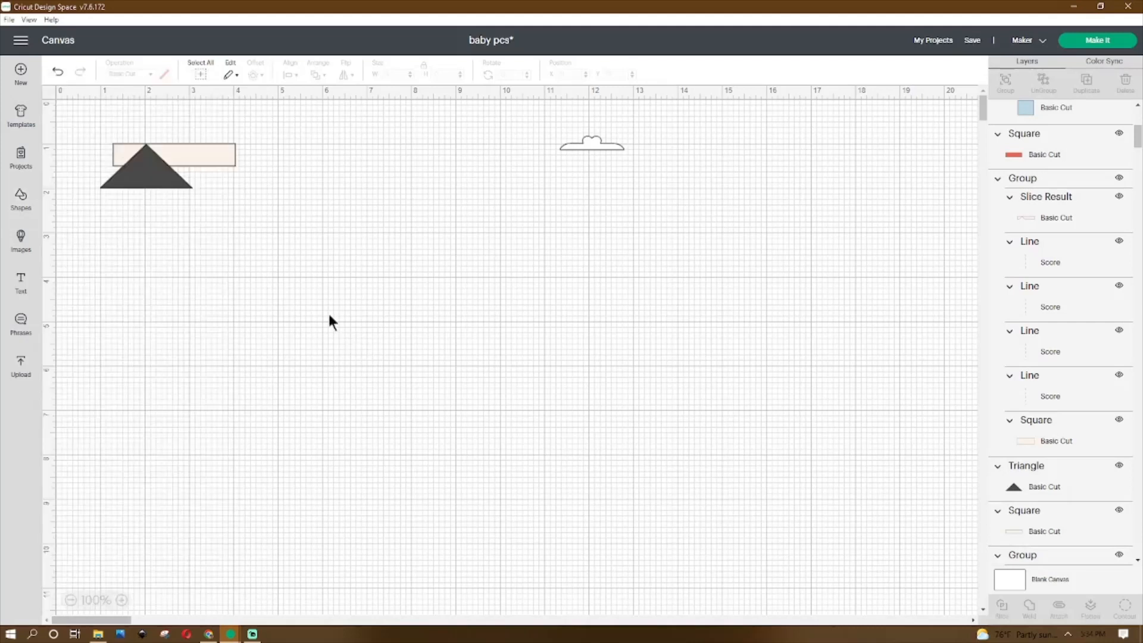
click(231, 165)
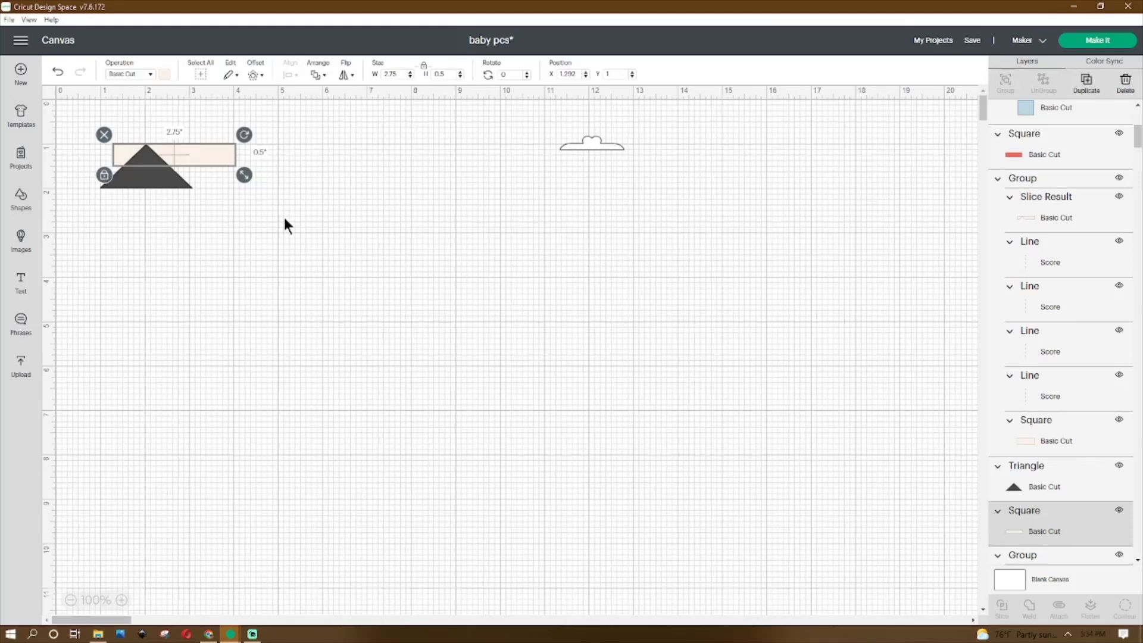
click(151, 189)
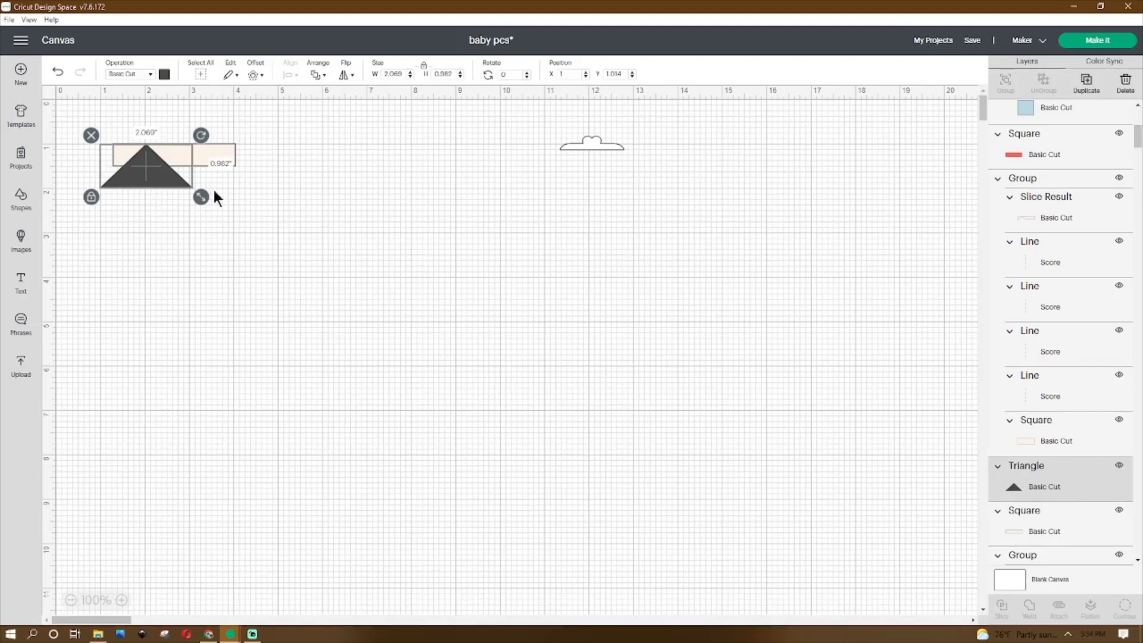
Step: Slice the dark triangle out of the cream rectangle and move the resulting pieces apart
click(279, 119)
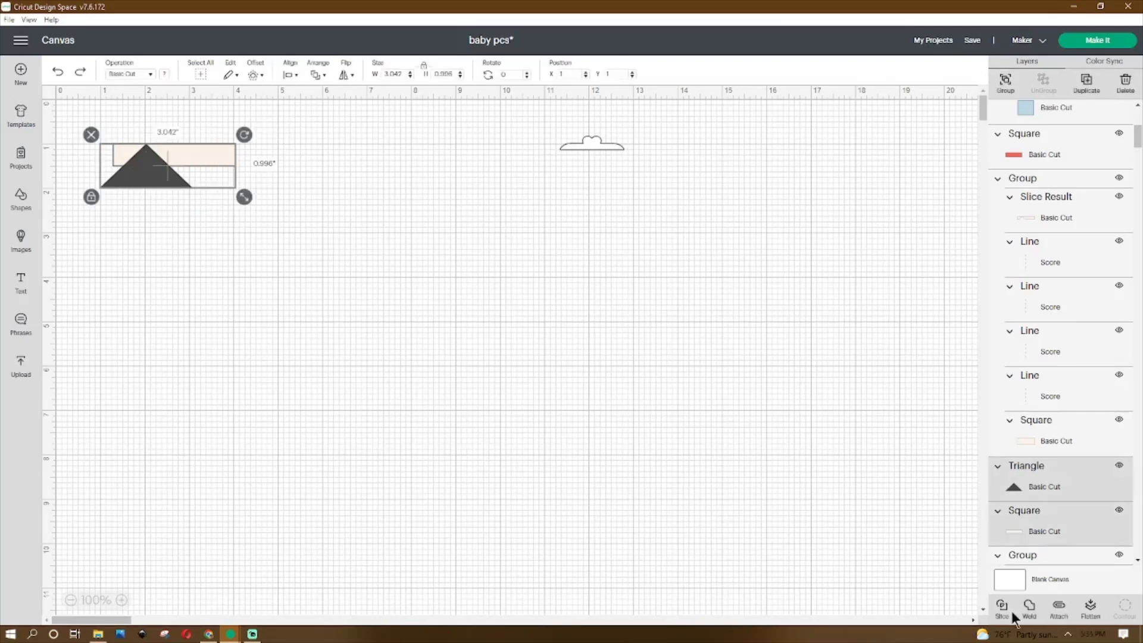
click(302, 417)
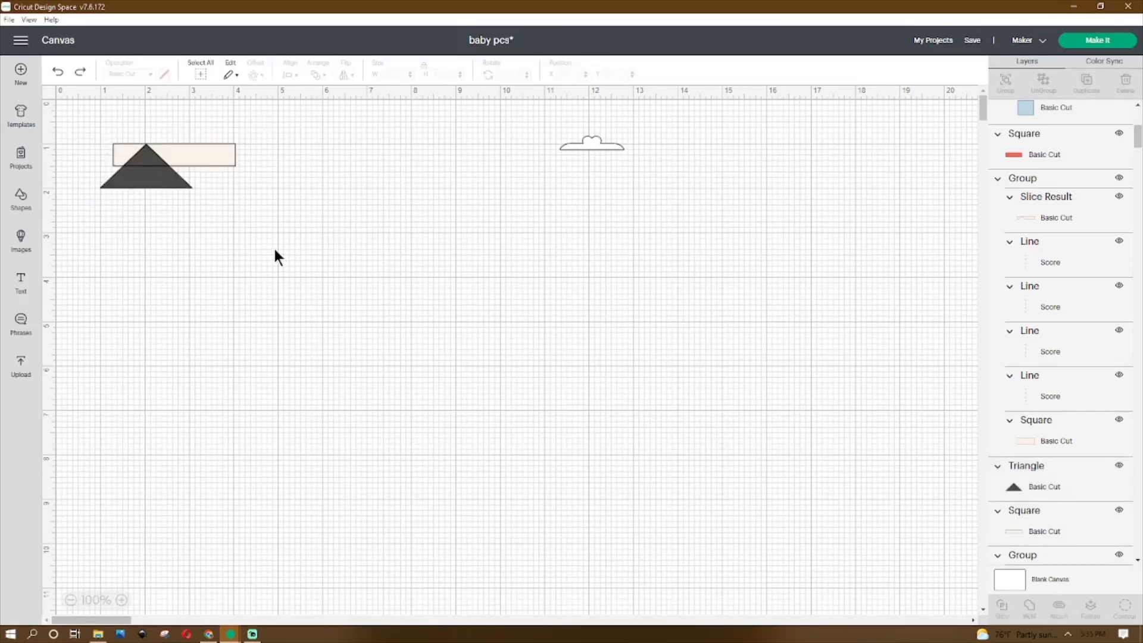
drag(223, 151, 351, 162)
drag(171, 135, 134, 217)
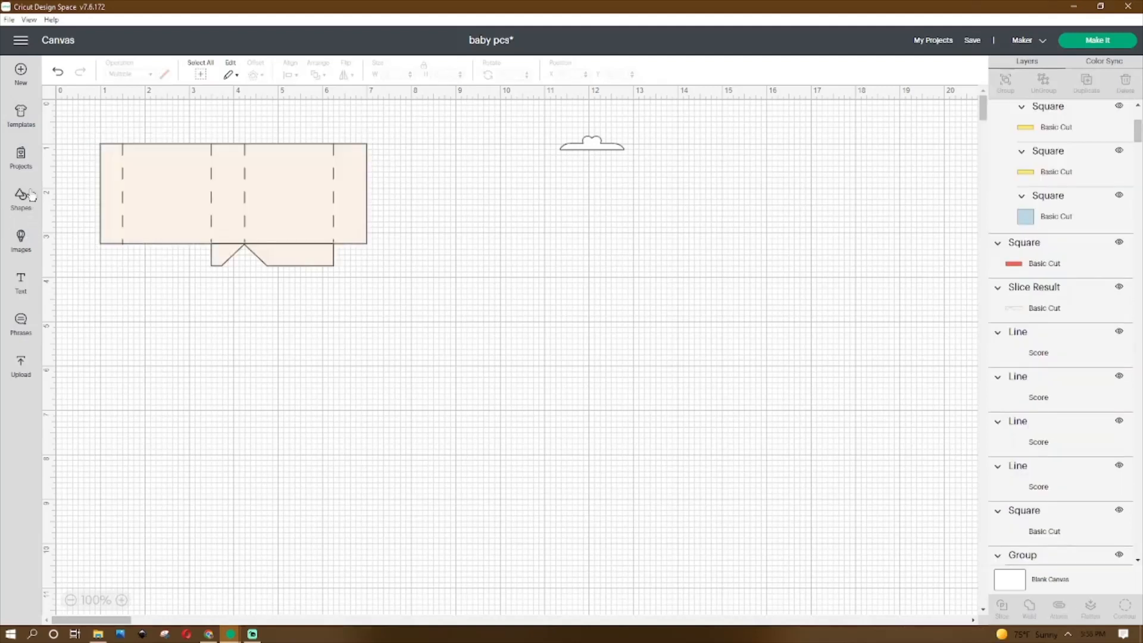
Step: Inspect the dimensions of the large cream rectangle and the notched tab below it
click(21, 189)
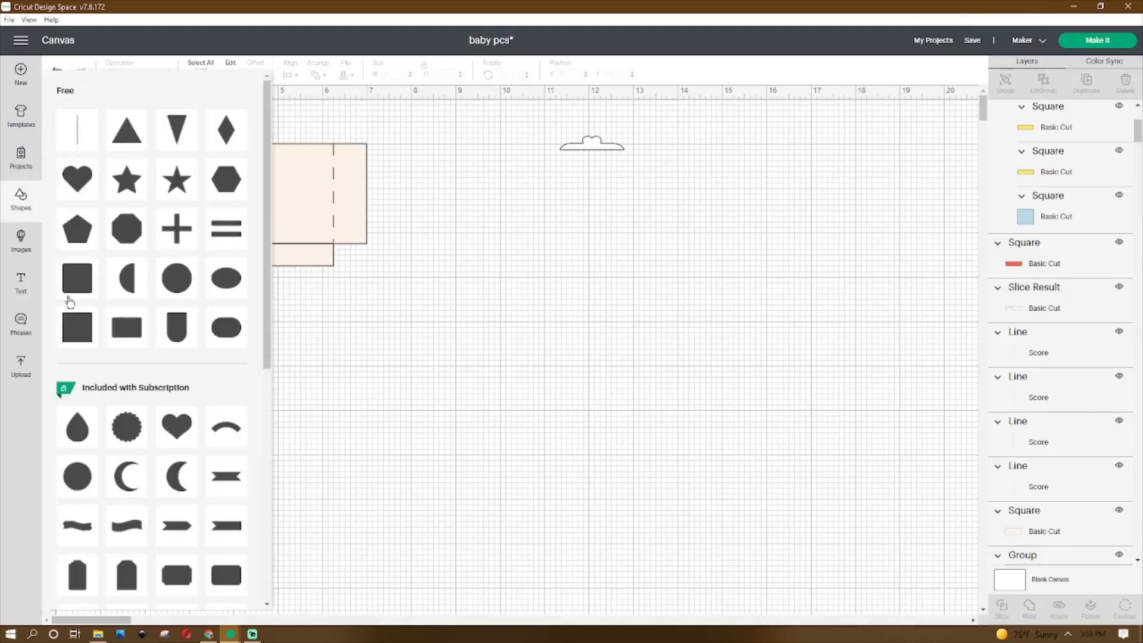
click(325, 266)
click(284, 225)
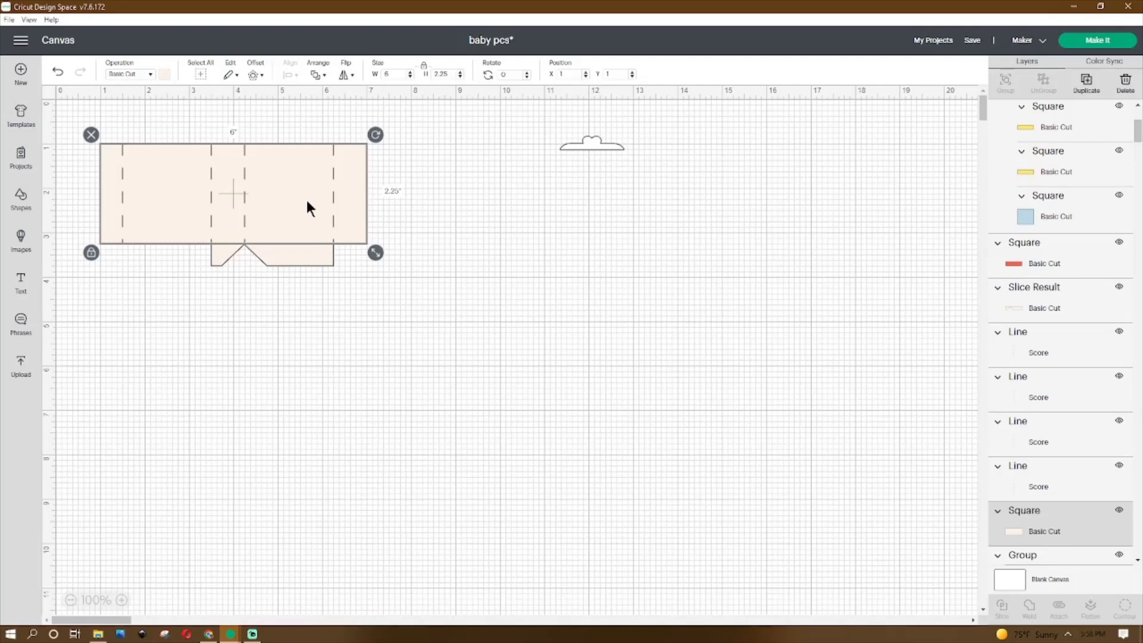
click(253, 389)
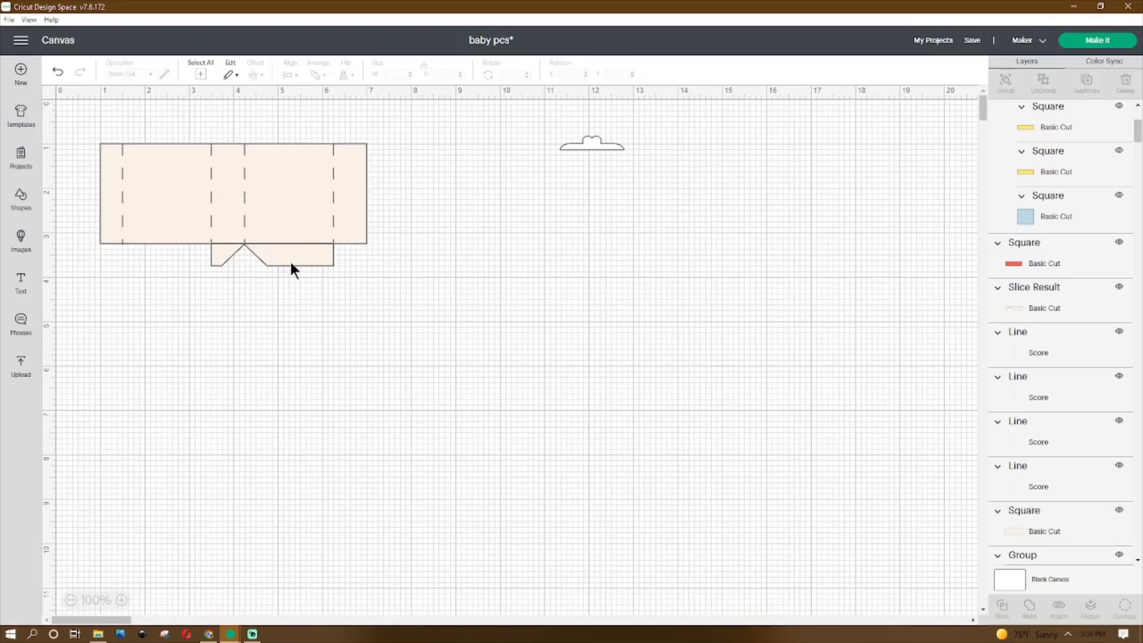
click(291, 266)
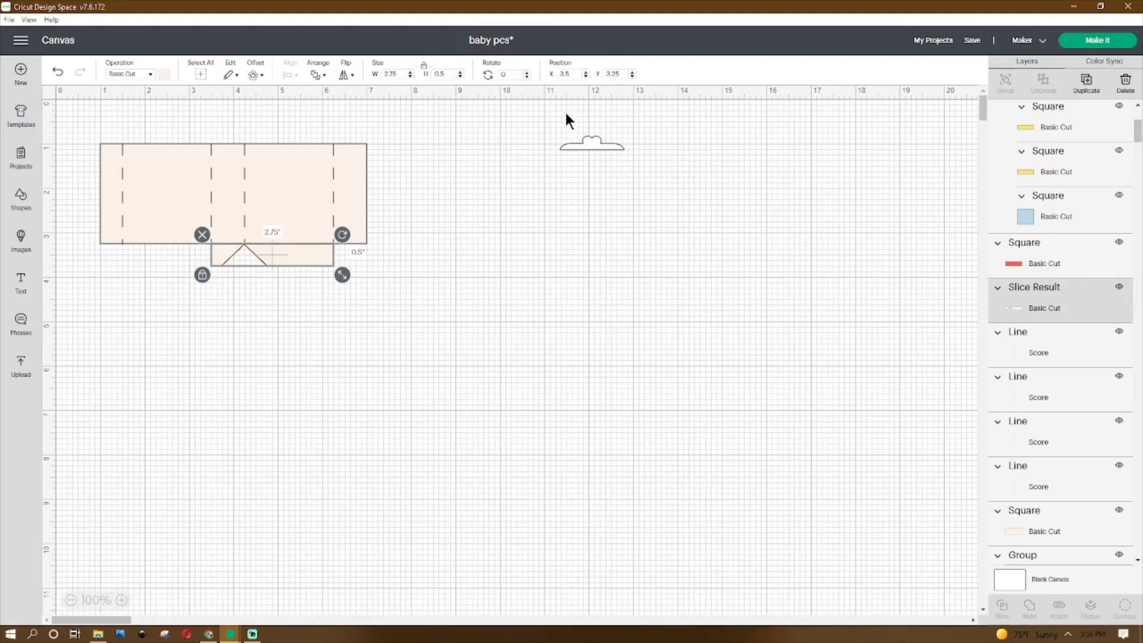
click(421, 335)
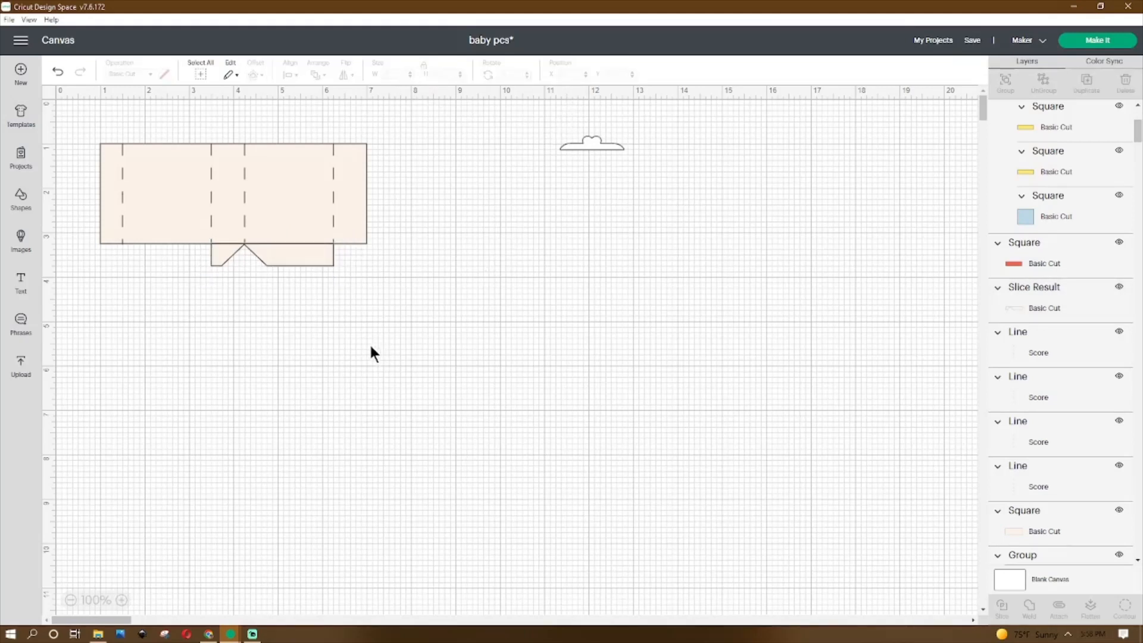
Step: Weld the notched tab to the large cream rectangle and send the welded piece to the back behind the score lines
drag(313, 324, 292, 226)
click(1029, 612)
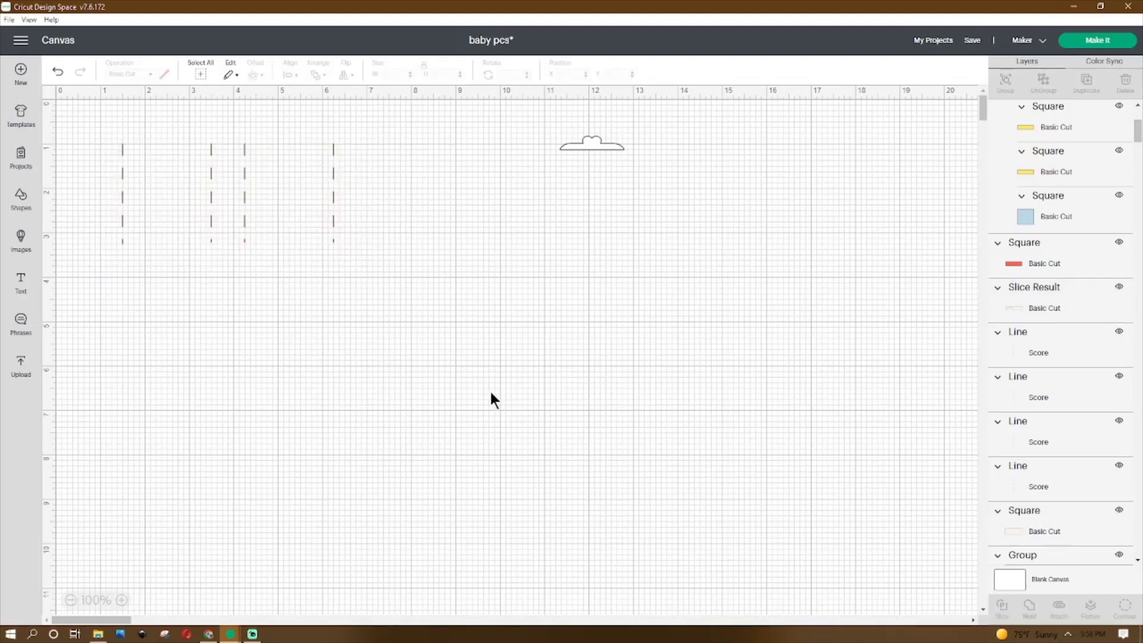
right_click(176, 186)
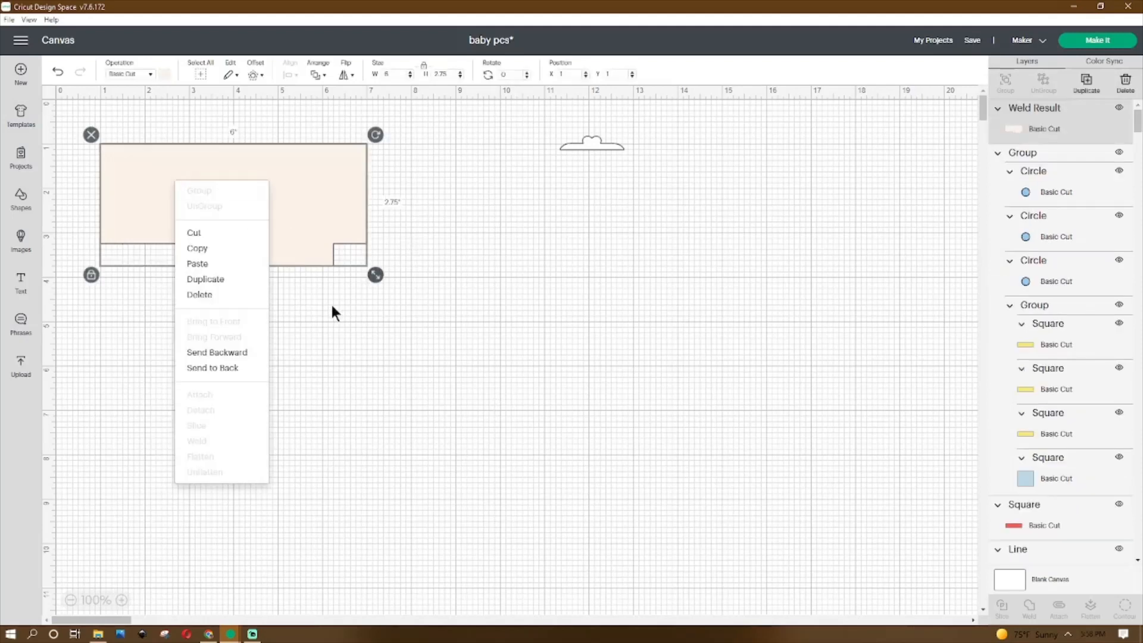
click(226, 295)
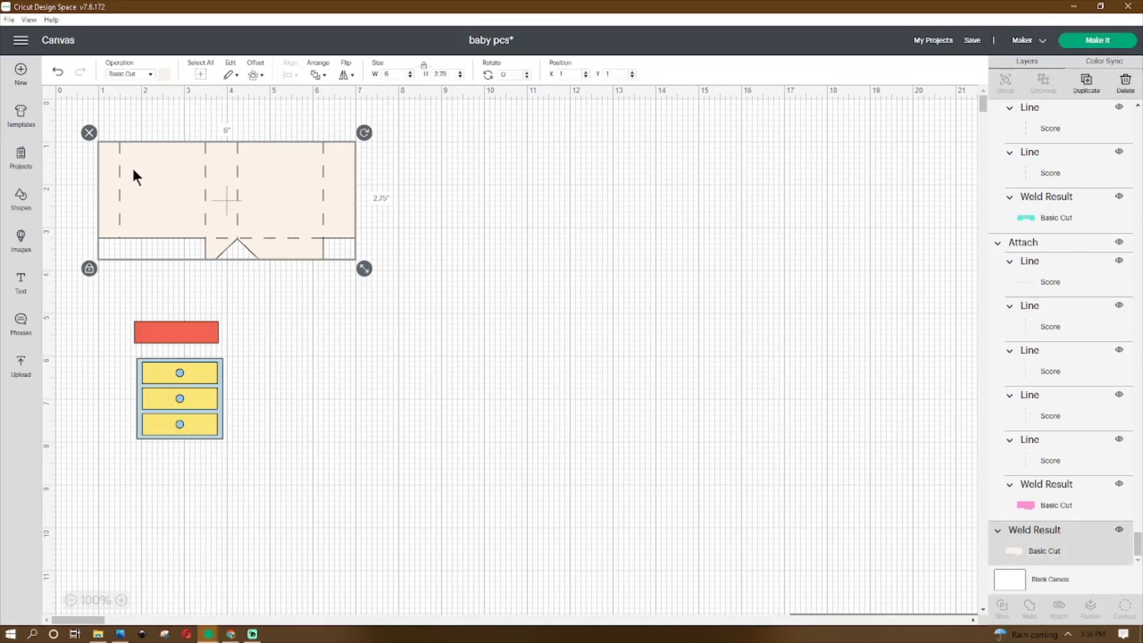
Step: Inspect the lengths and positions of the four vertical score lines on the welded cream piece
click(120, 179)
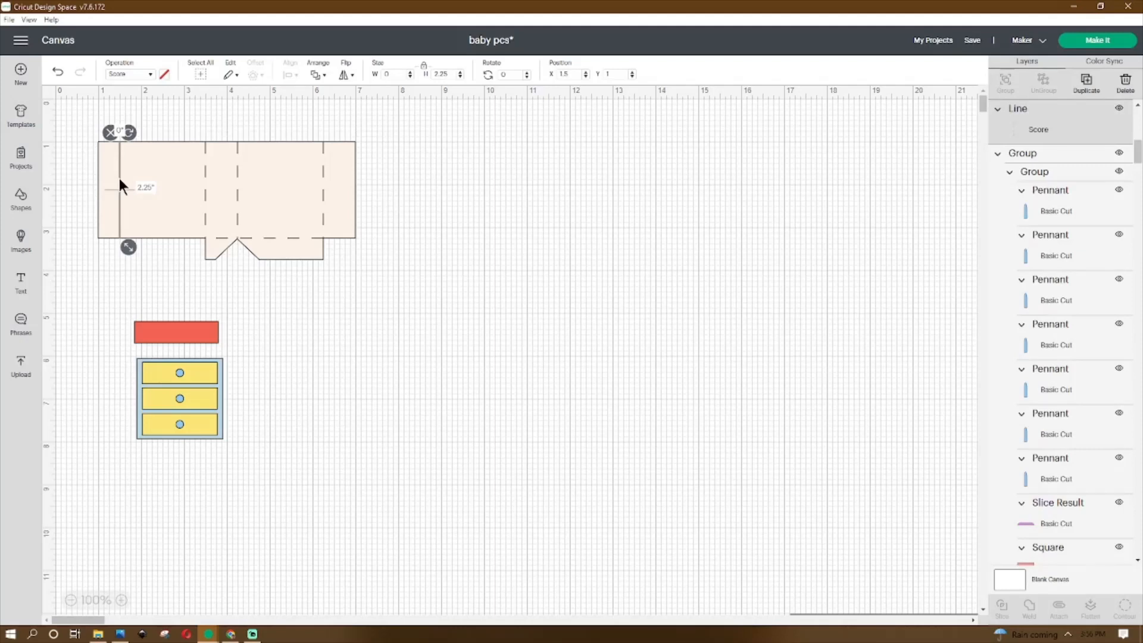
click(203, 183)
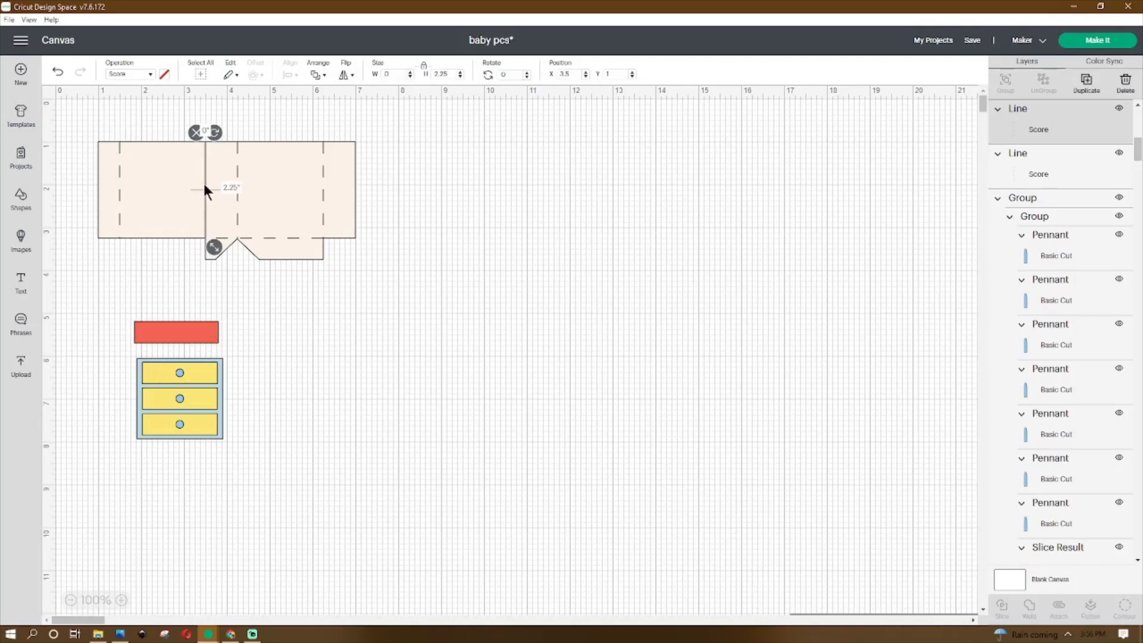
click(234, 170)
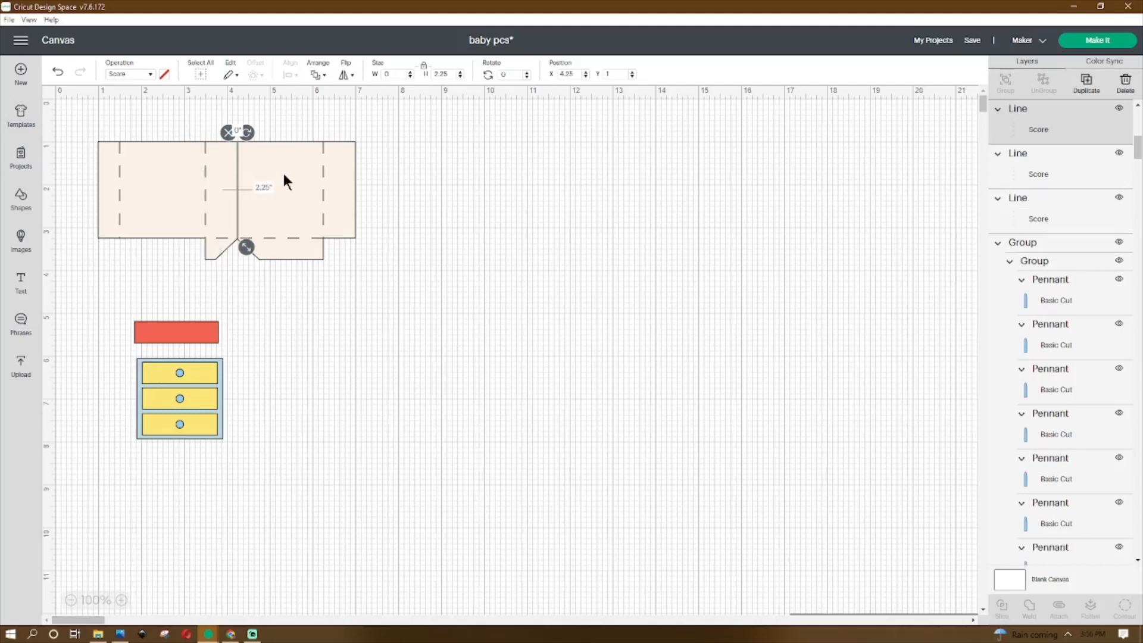
key(ctrl+v)
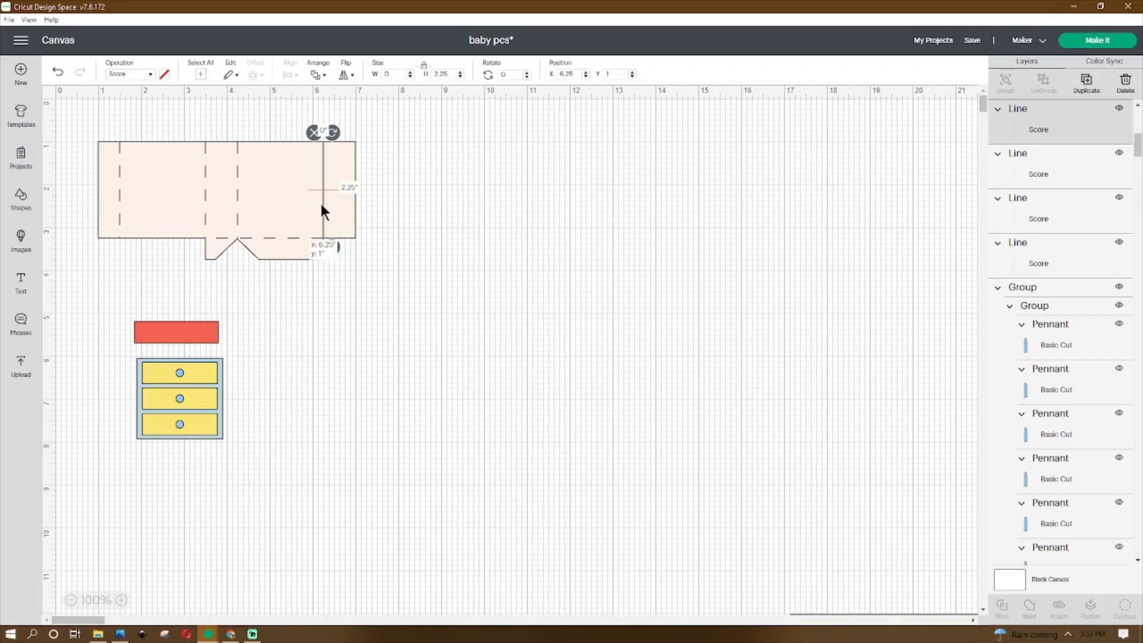
Step: Attach all the score lines to the welded cream dresser piece
right_click(322, 205)
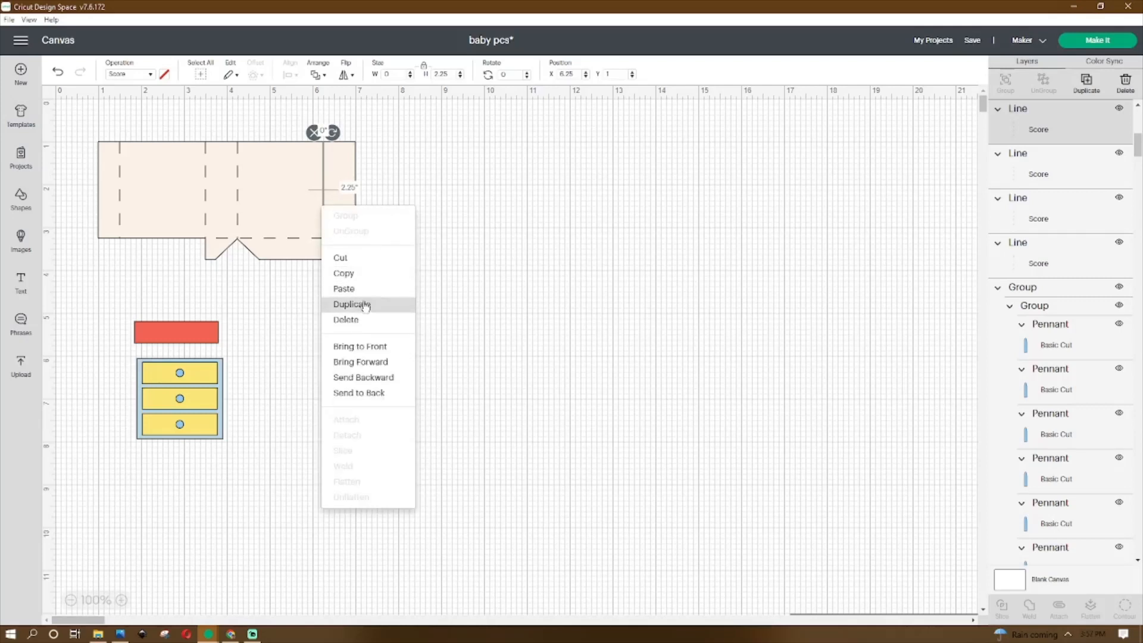
click(262, 241)
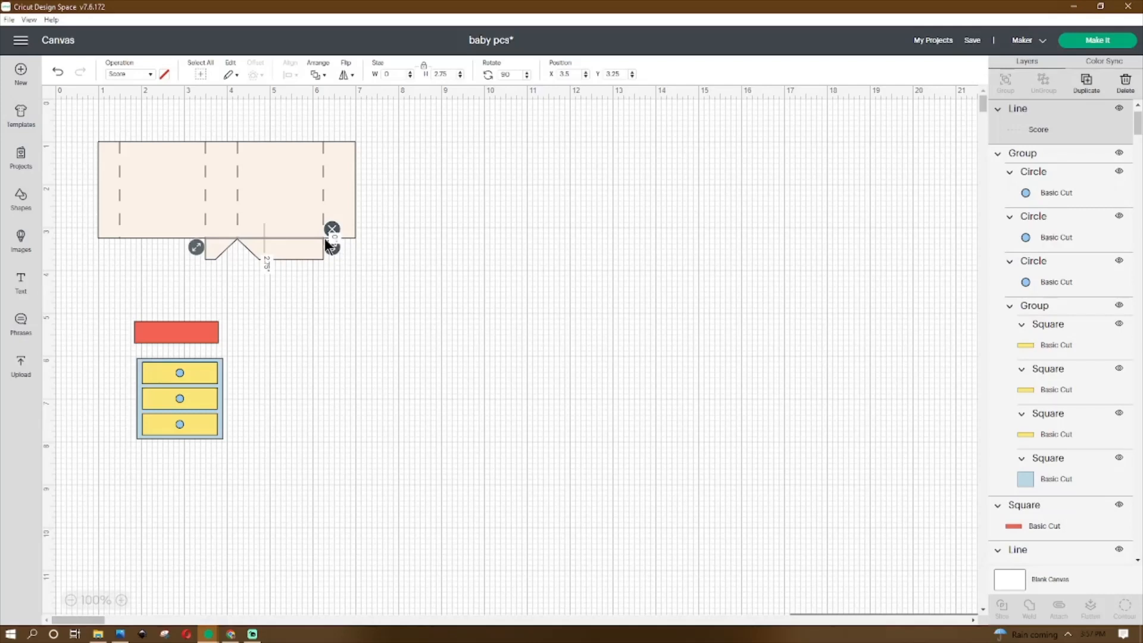
click(399, 198)
drag(402, 113, 95, 269)
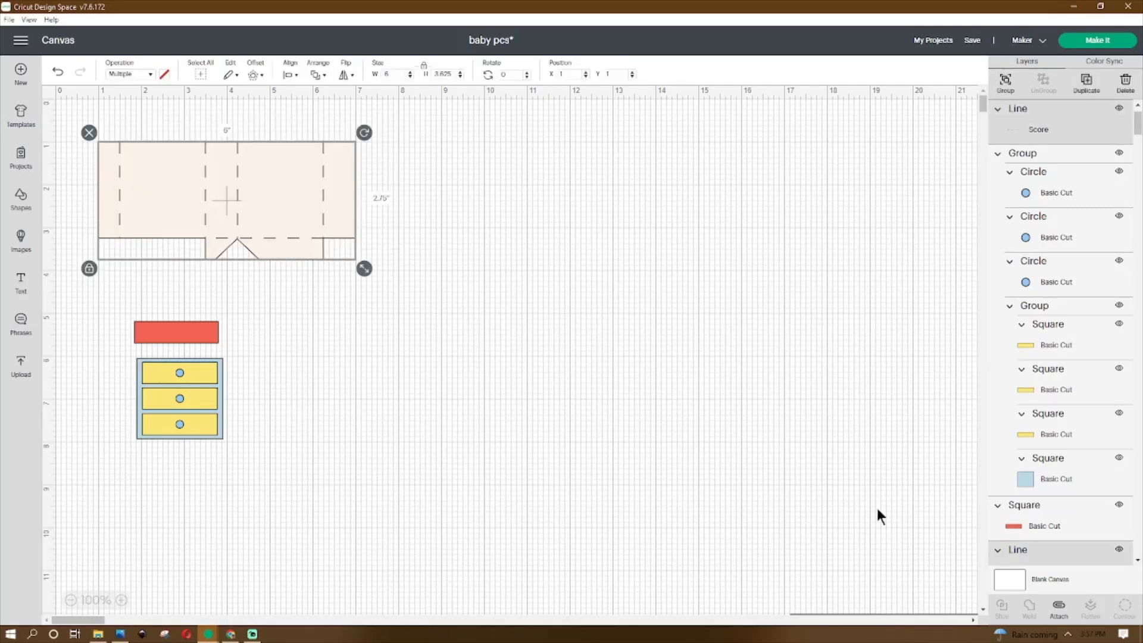
click(1059, 611)
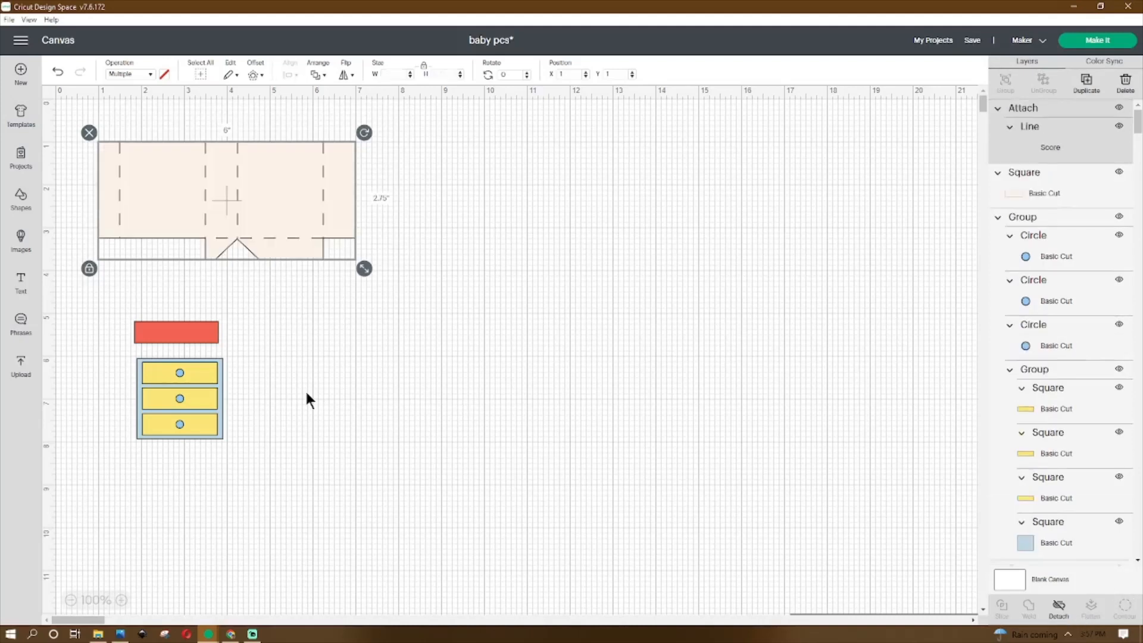
Step: Move the red rectangle above the cream piece and place the drawer front's blue backing square on its right wide panel
drag(197, 334, 284, 123)
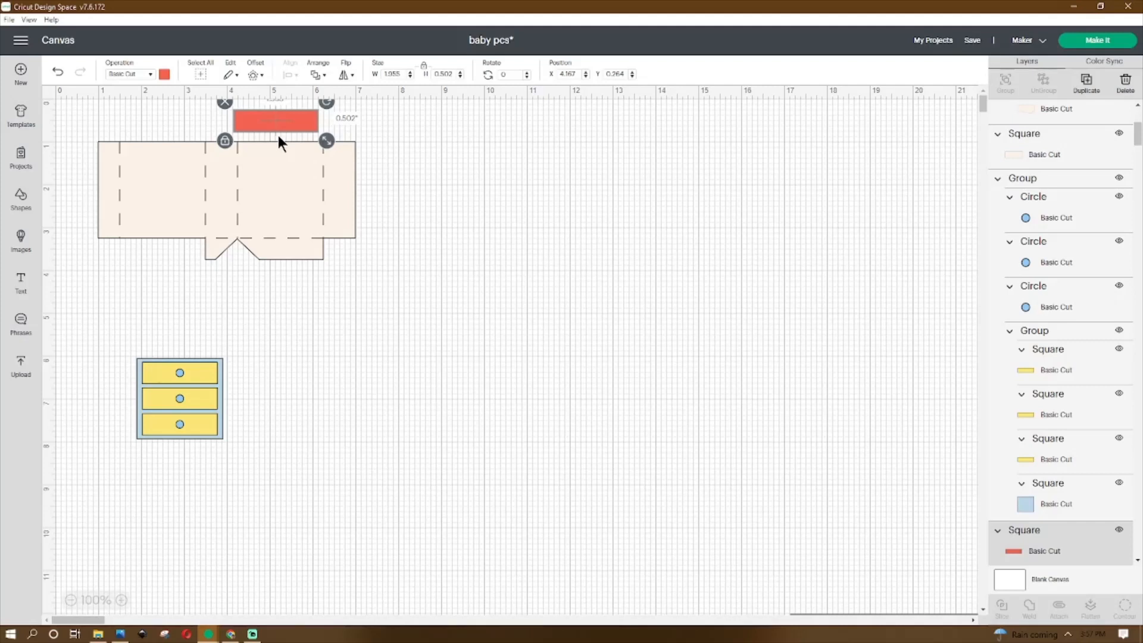
drag(211, 393, 257, 343)
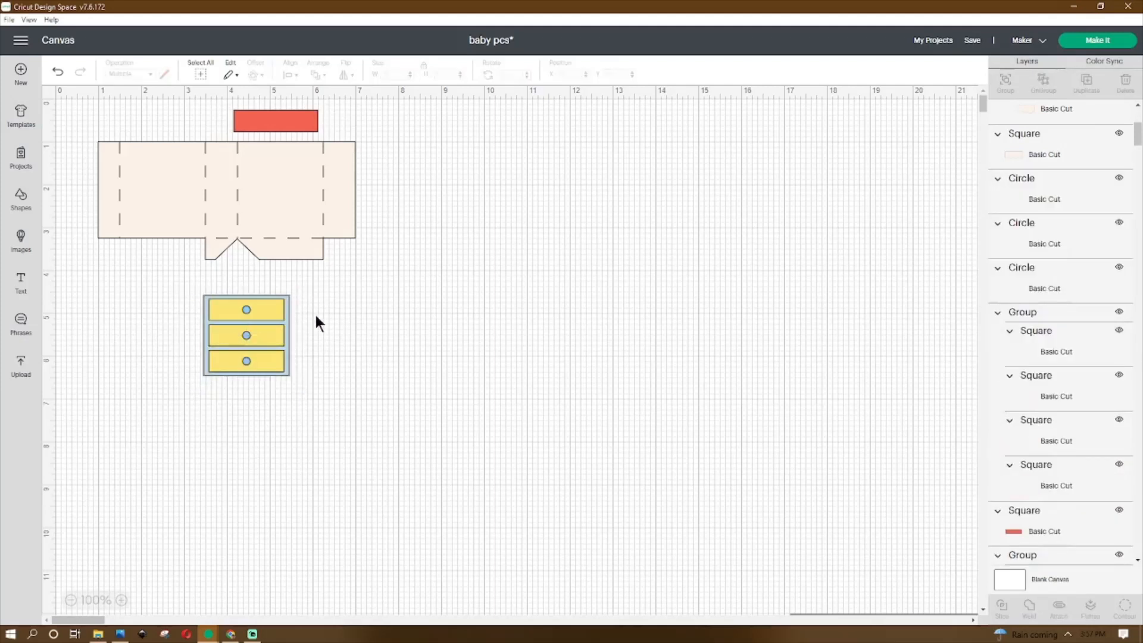
click(287, 352)
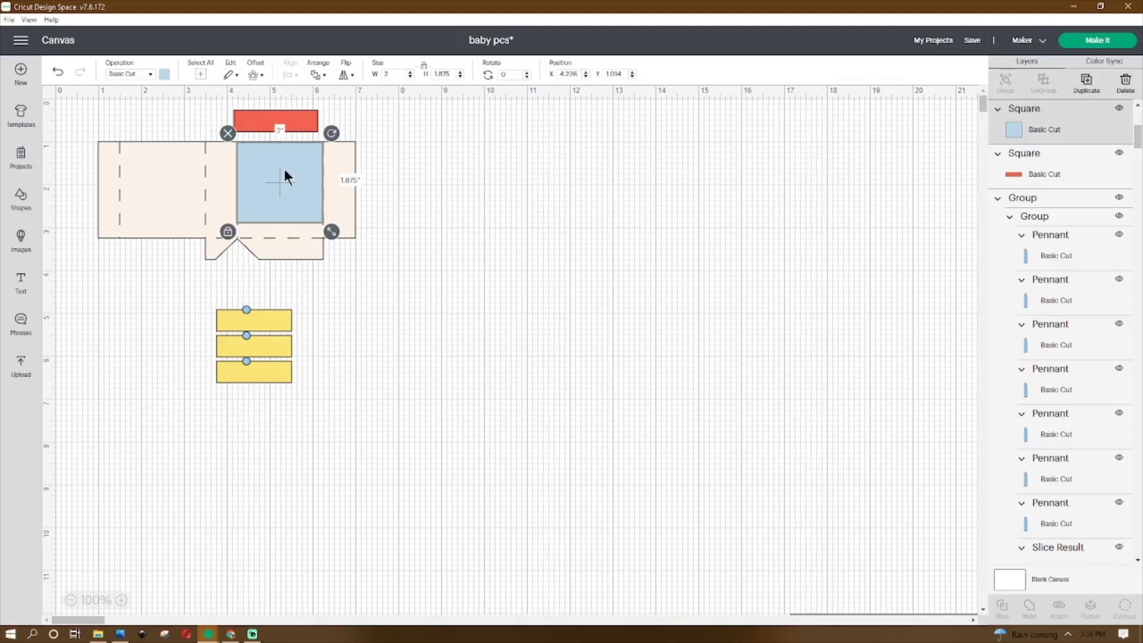
drag(284, 169, 283, 169)
Step: Stack the three yellow drawer rectangles on the blue square and place the blue knob circles on the drawers
drag(267, 321, 293, 158)
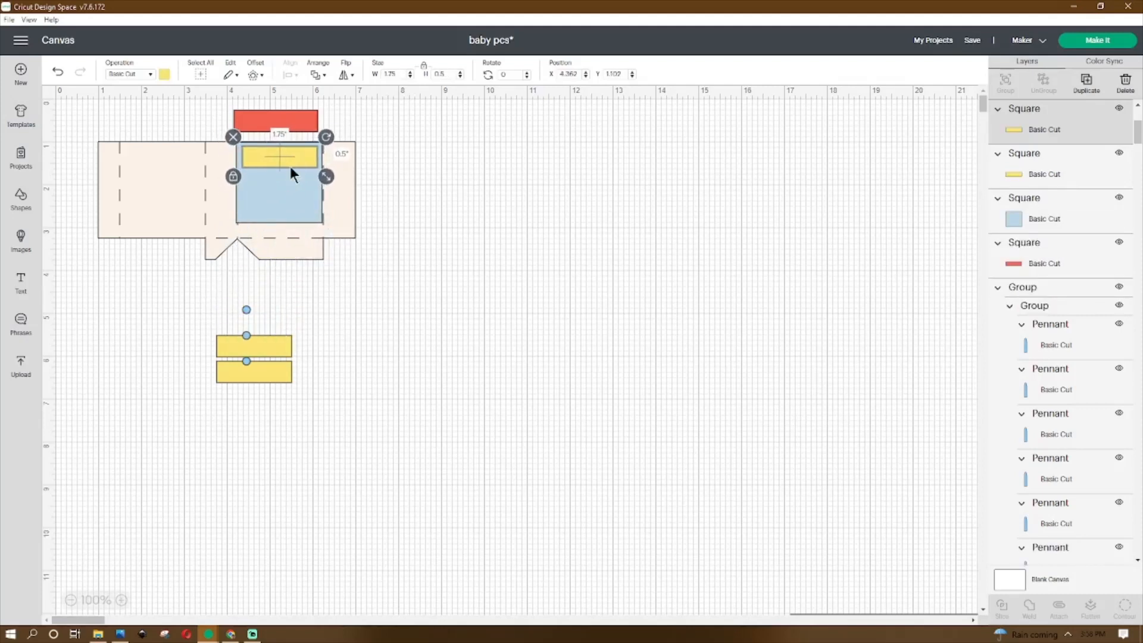
drag(280, 344, 301, 171)
click(246, 310)
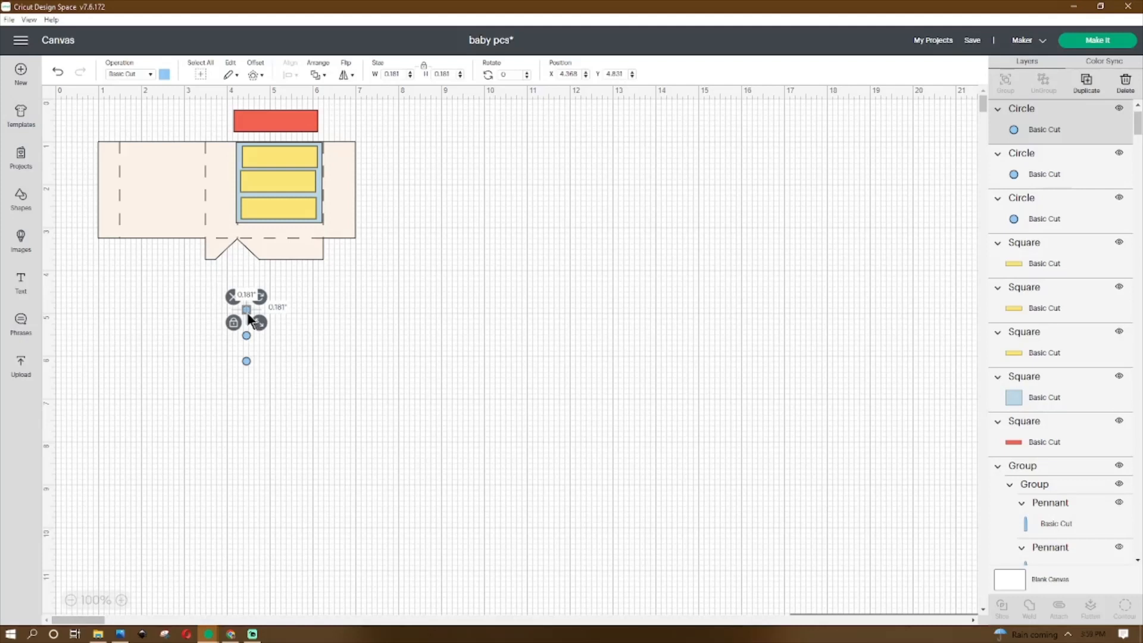
drag(249, 320, 281, 160)
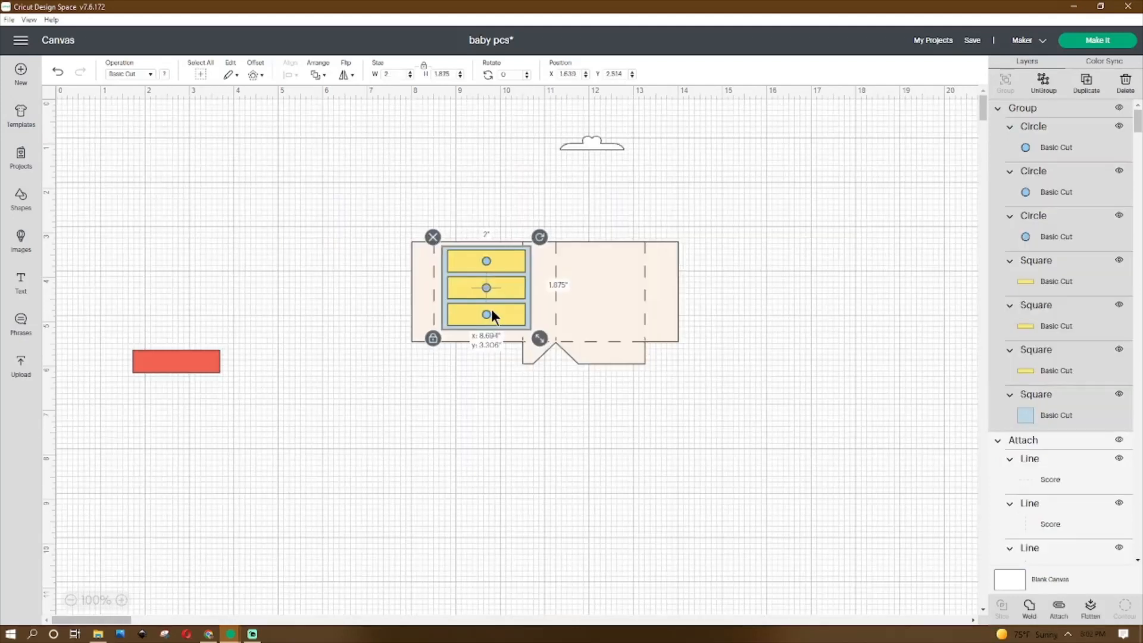
Step: Align the drawer front on the left wide panel and place a copy of the white scalloped shape along each wide panel's bottom edge
drag(491, 310, 485, 303)
drag(607, 144, 300, 380)
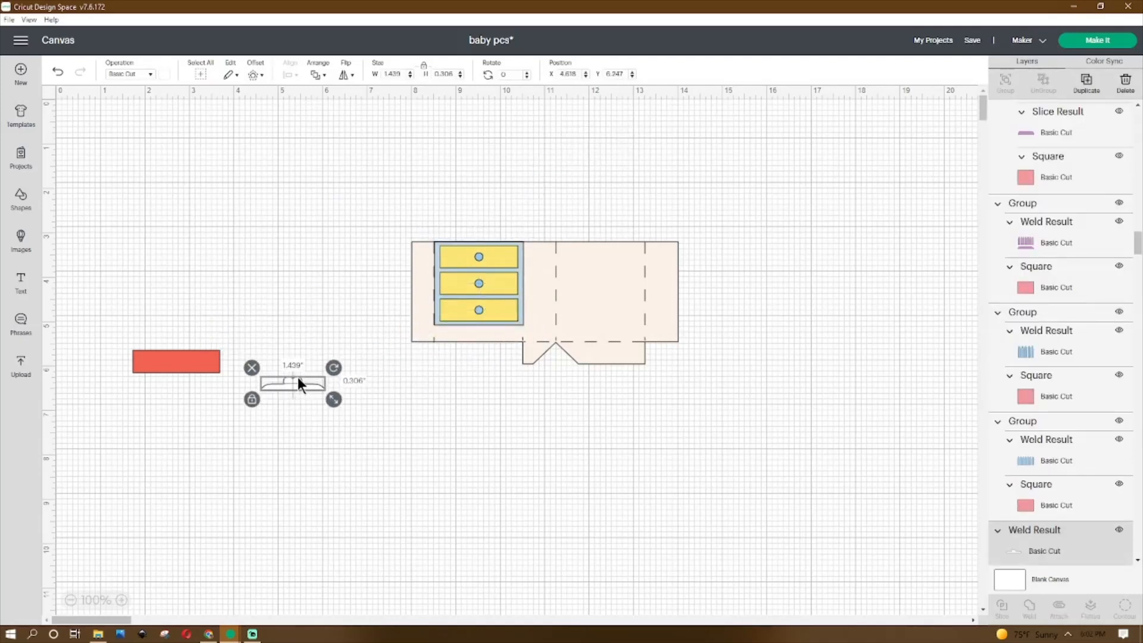
right_click(298, 377)
drag(309, 388, 494, 336)
drag(291, 385, 607, 341)
Step: Group all the dresser pieces together, including the red rectangle and both scalloped shapes
drag(369, 203, 727, 400)
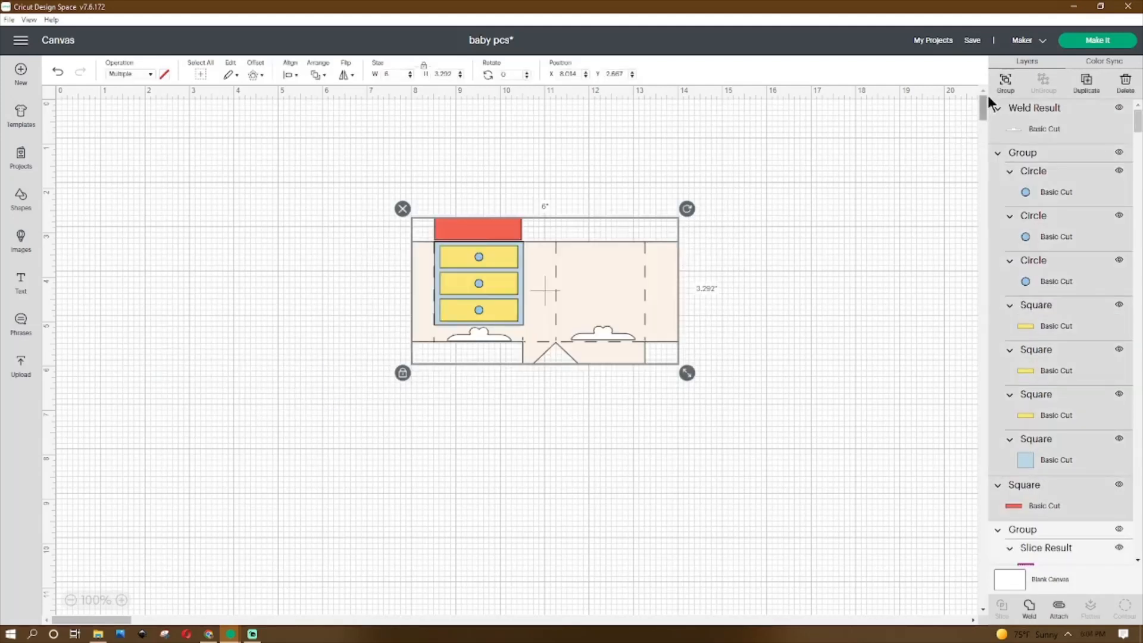
click(1005, 81)
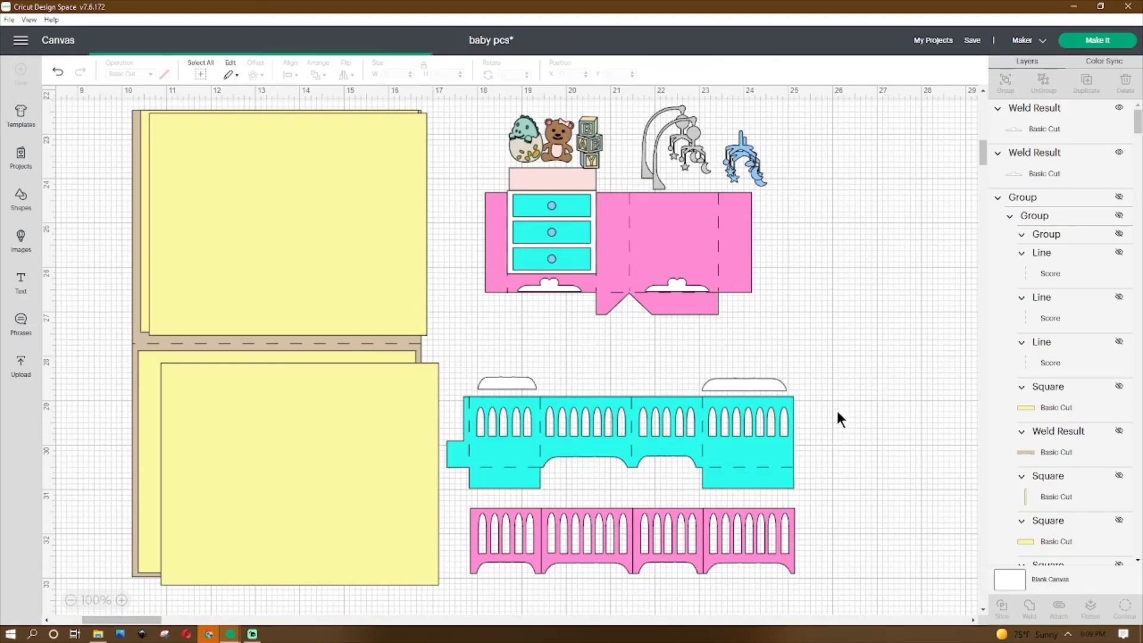
Step: Move the pale pink rectangle slightly up, away from the dresser's drawer front, and save the project
click(569, 177)
drag(569, 176, 568, 171)
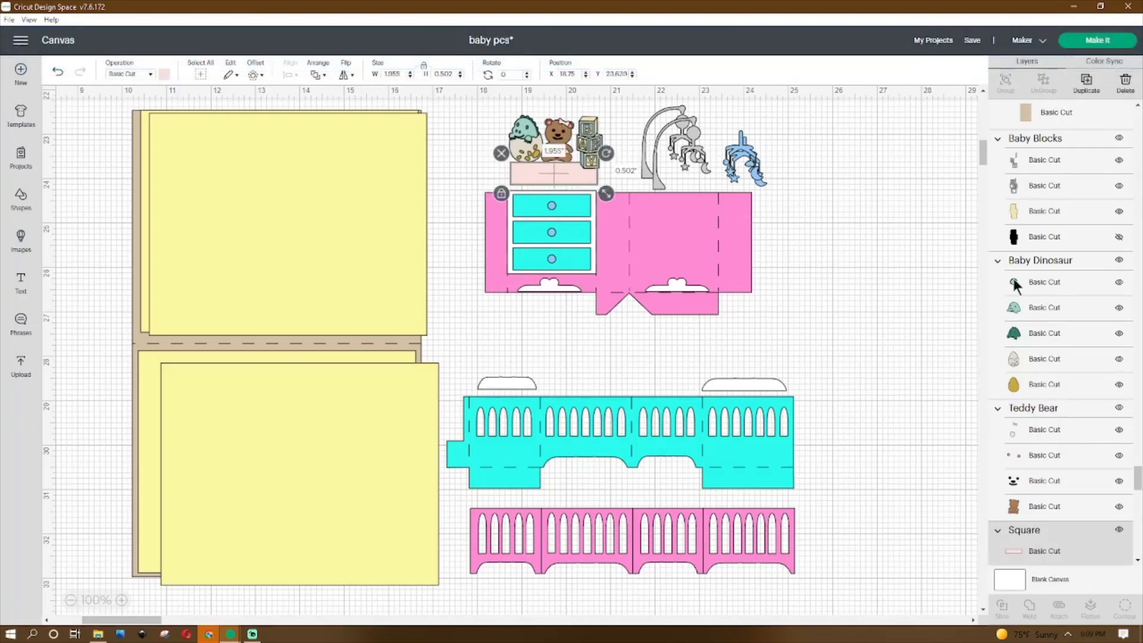
click(972, 40)
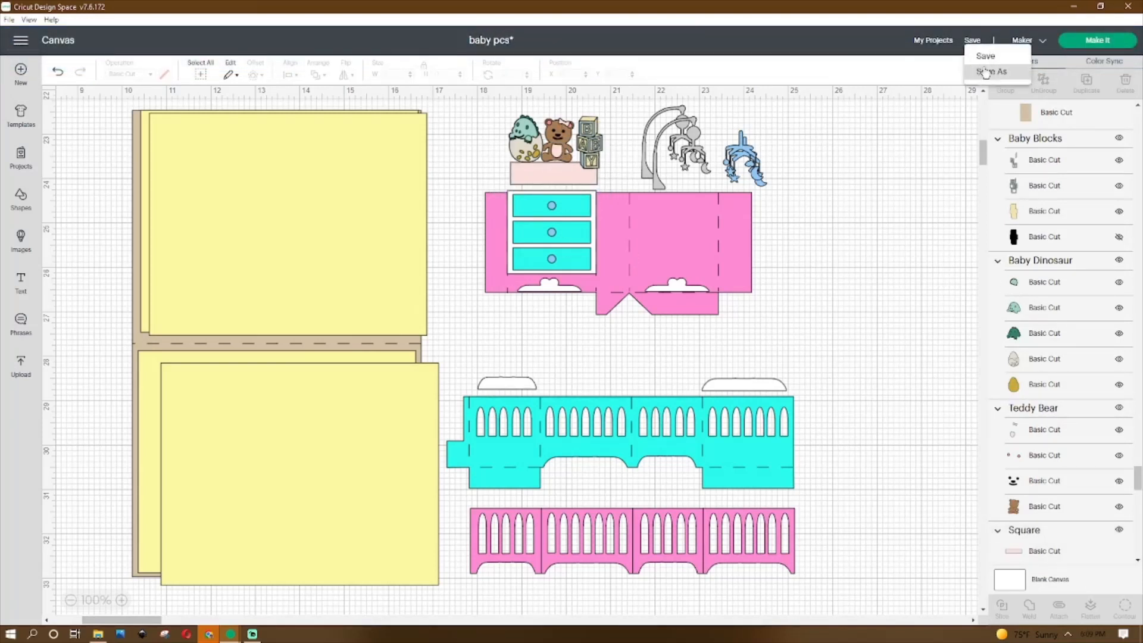
click(984, 56)
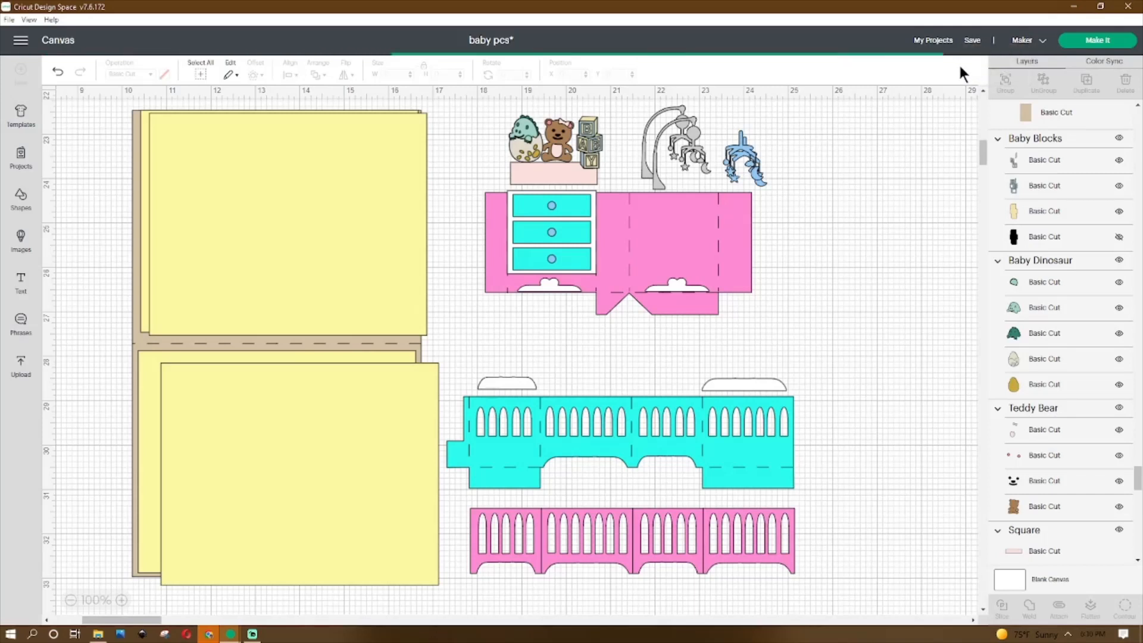